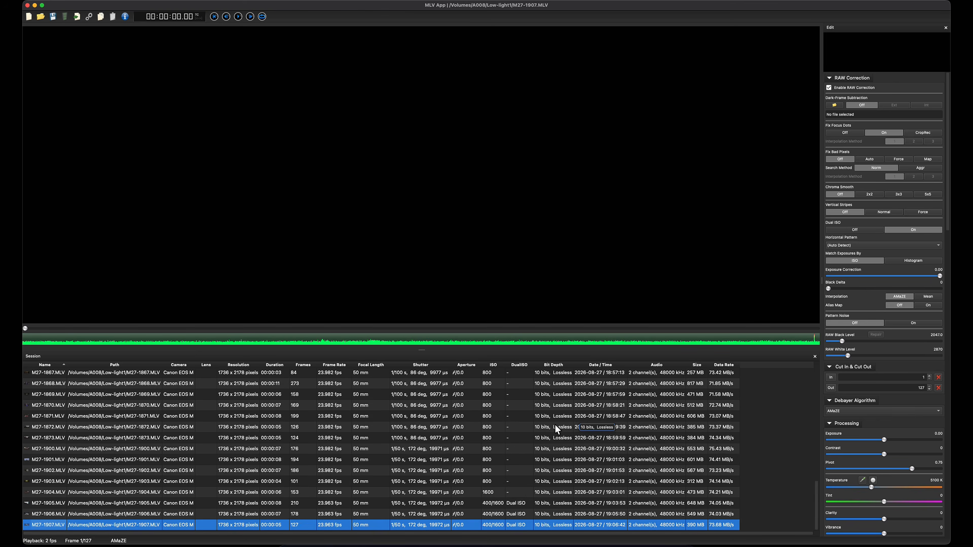
Step: Enlarge the session clip list and bring its first clips into view
scroll(518, 456, "up", 6)
scroll(518, 460, "up", 6)
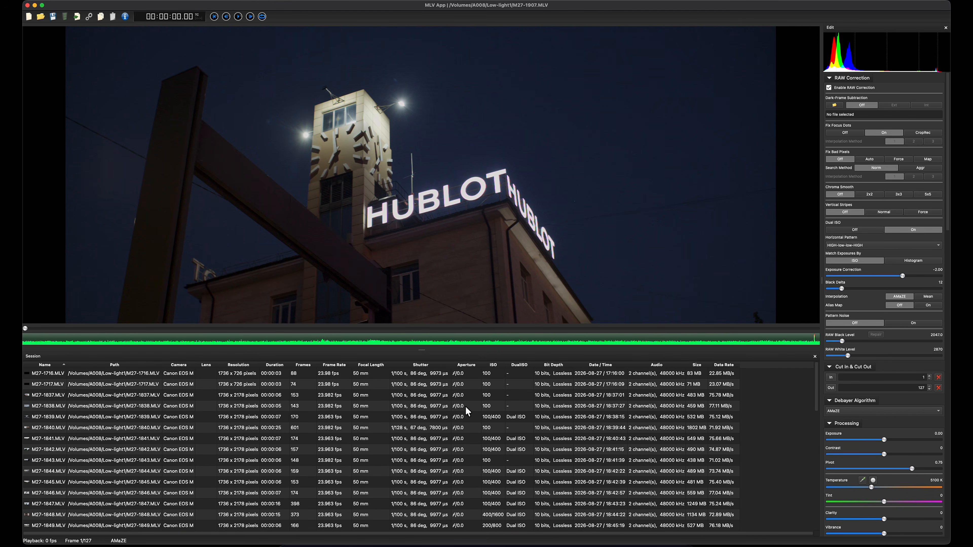
left_click_drag(432, 350, 444, 210)
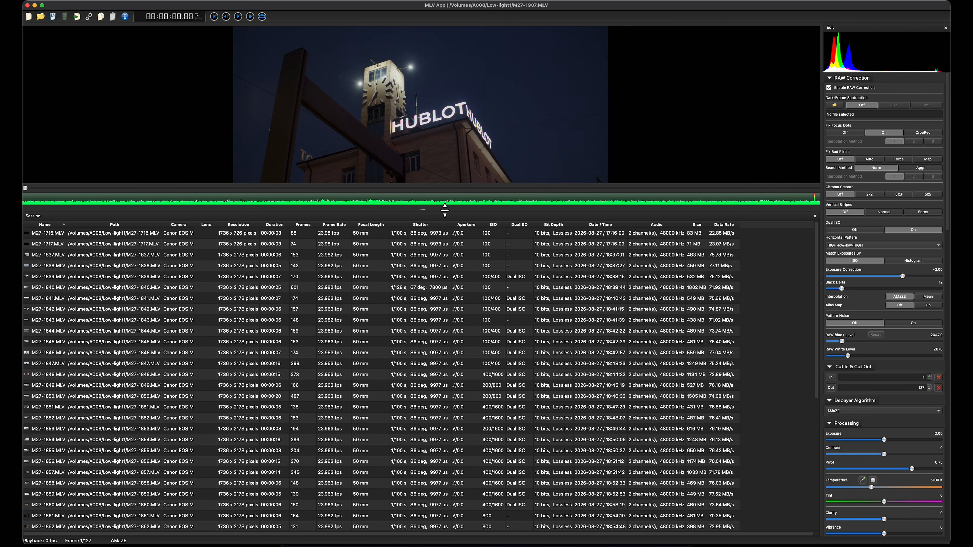
Step: Open the clip M27-1837.MLV from the session list in the preview
left_click(322, 233)
left_click(321, 244)
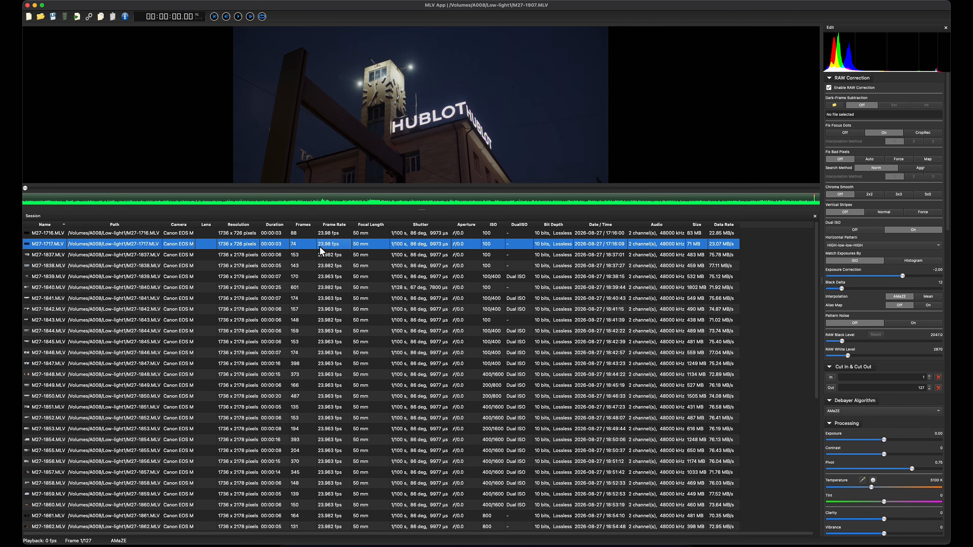
left_click(477, 236)
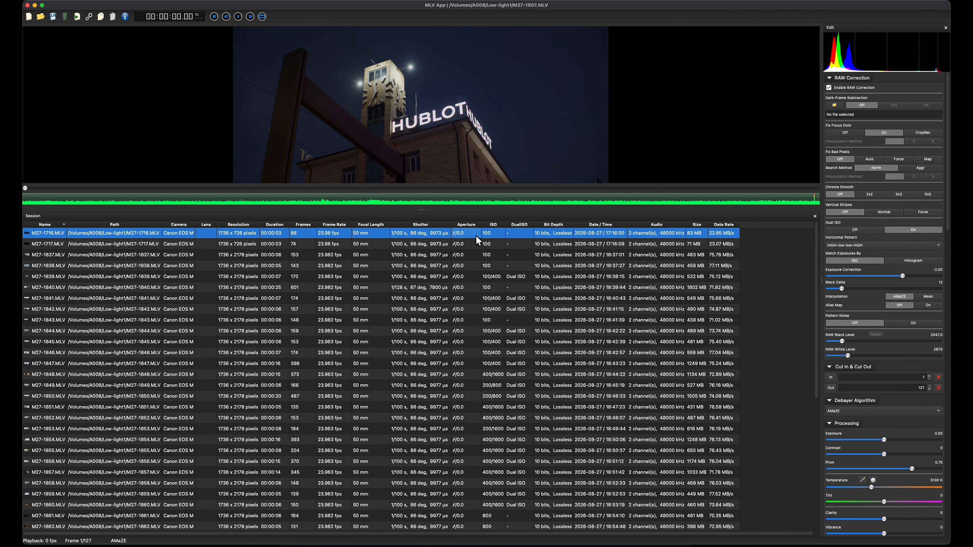
left_click(462, 240)
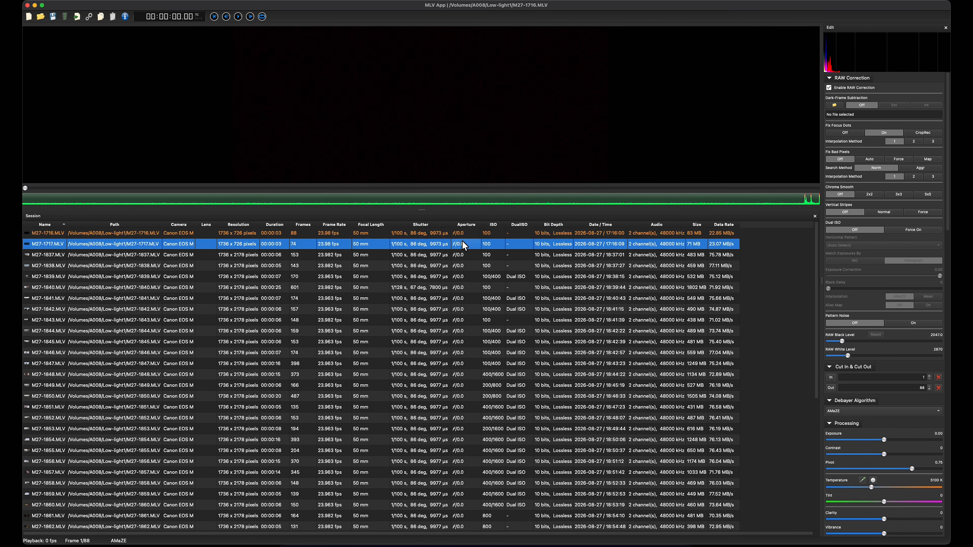
left_click(458, 254)
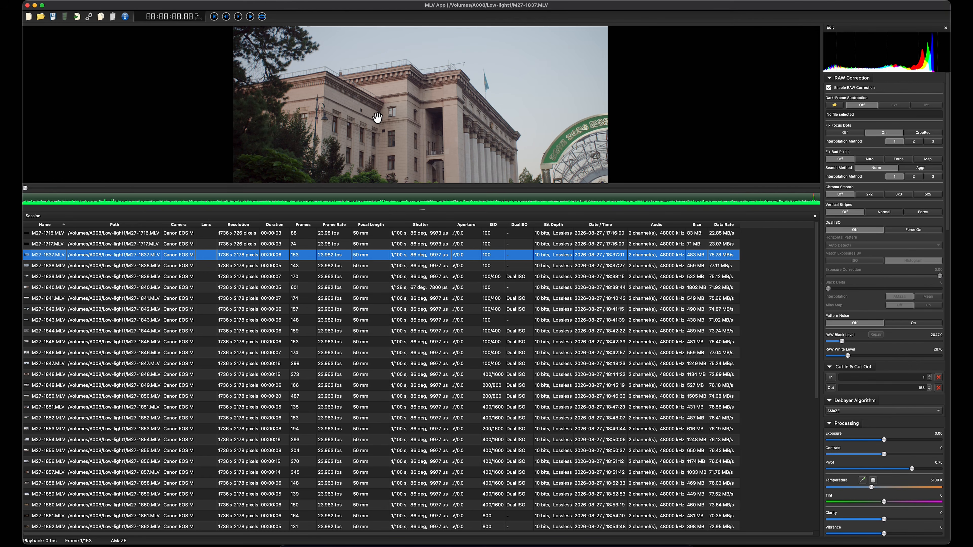
Step: Zoom the preview into the building's dark doorway and make the preview area taller
right_click(419, 110)
left_click(445, 89)
left_click_drag(420, 108, 380, 61)
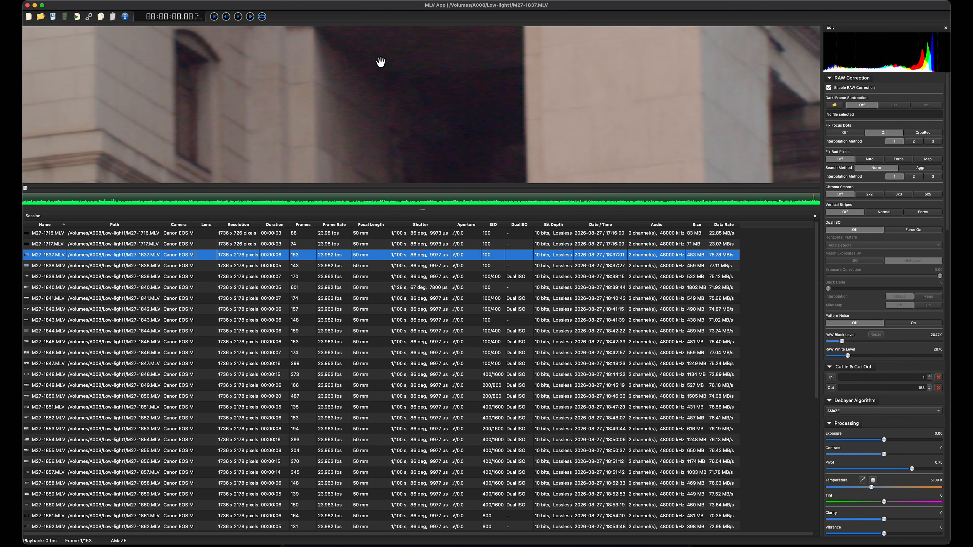
left_click_drag(422, 210, 415, 311)
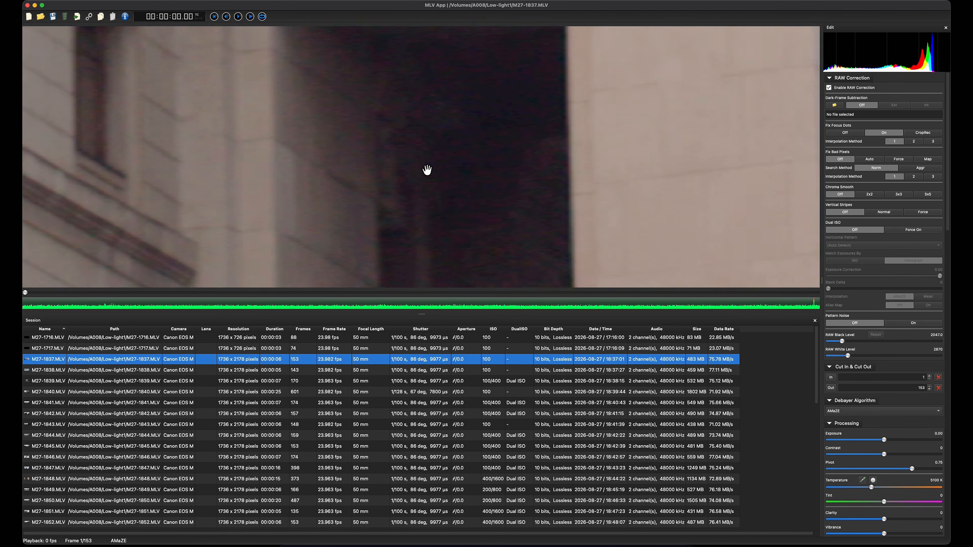
left_click_drag(431, 160, 402, 194)
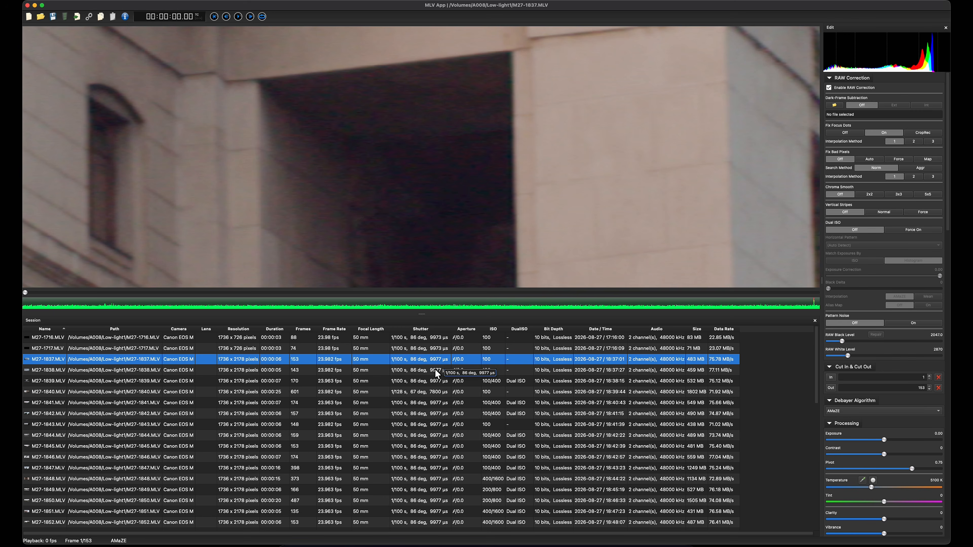
Step: Compare the data rates, durations and frame counts of clips M27-1837 and M27-1838 in the session list
left_click(370, 369)
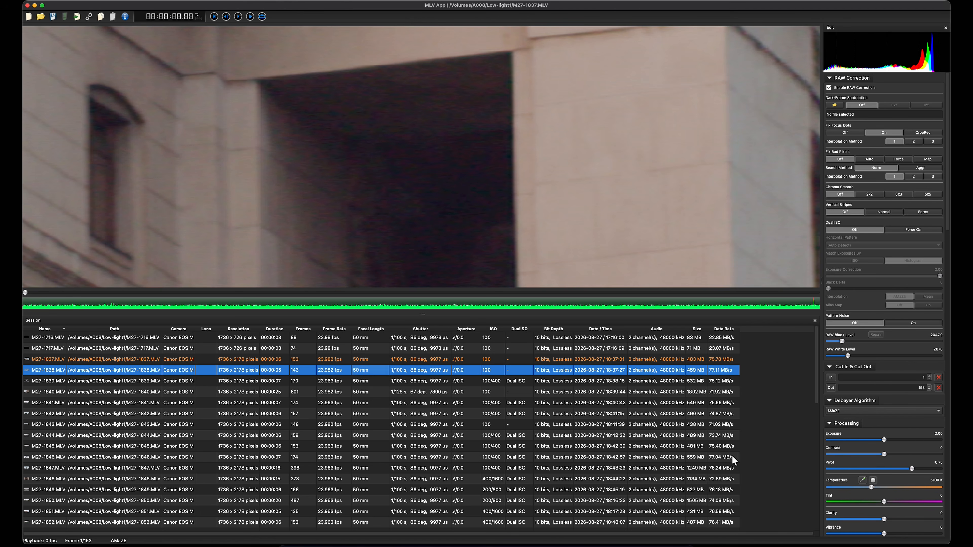
scroll(717, 457, "down", 10)
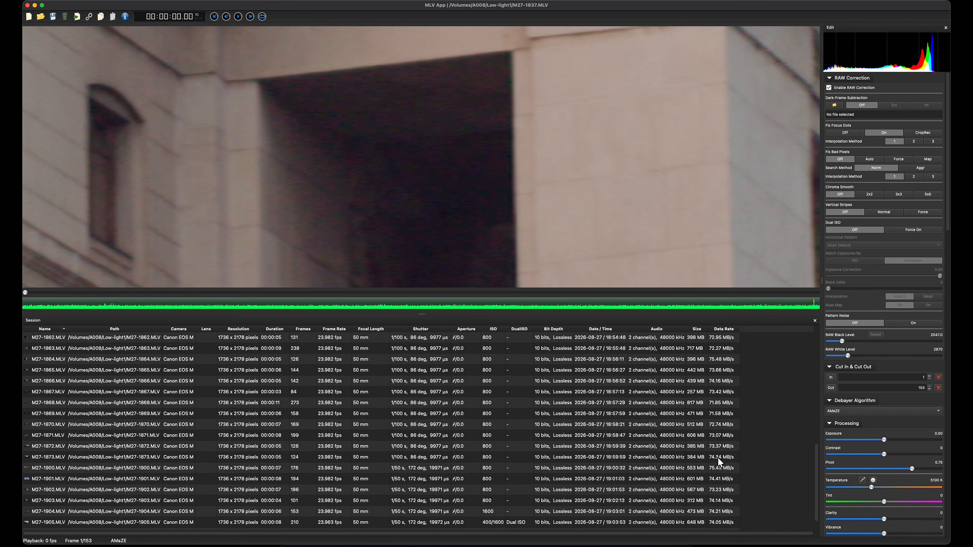
scroll(719, 520, "up", 10)
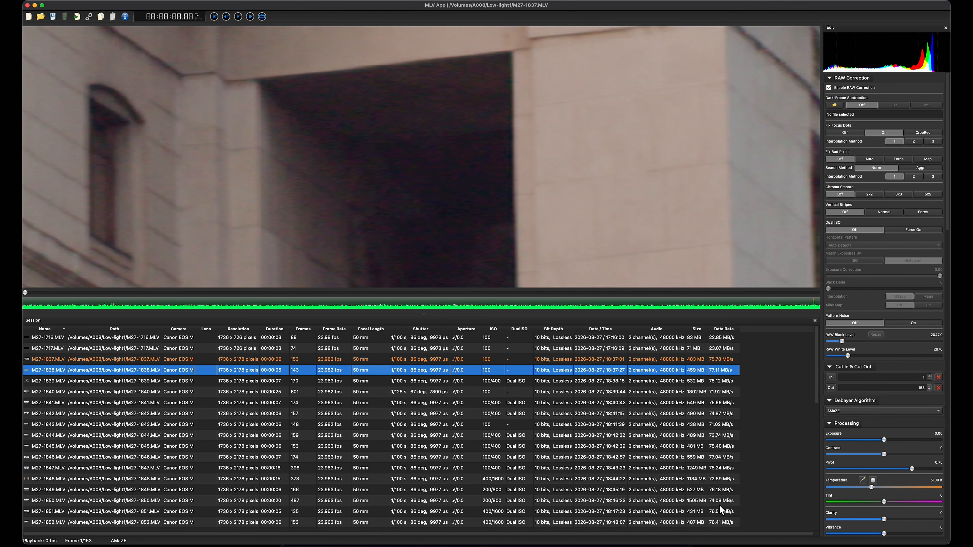
left_click(719, 361)
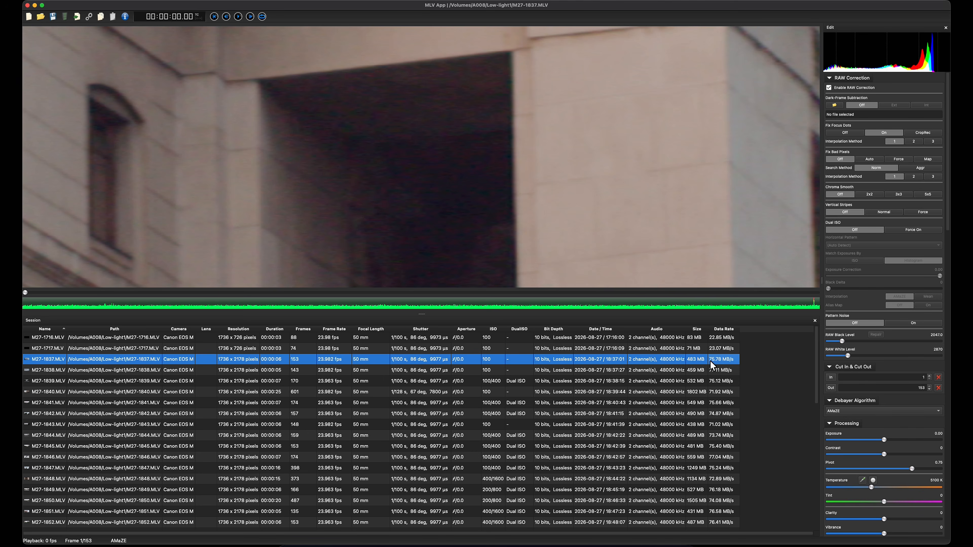
left_click(287, 368)
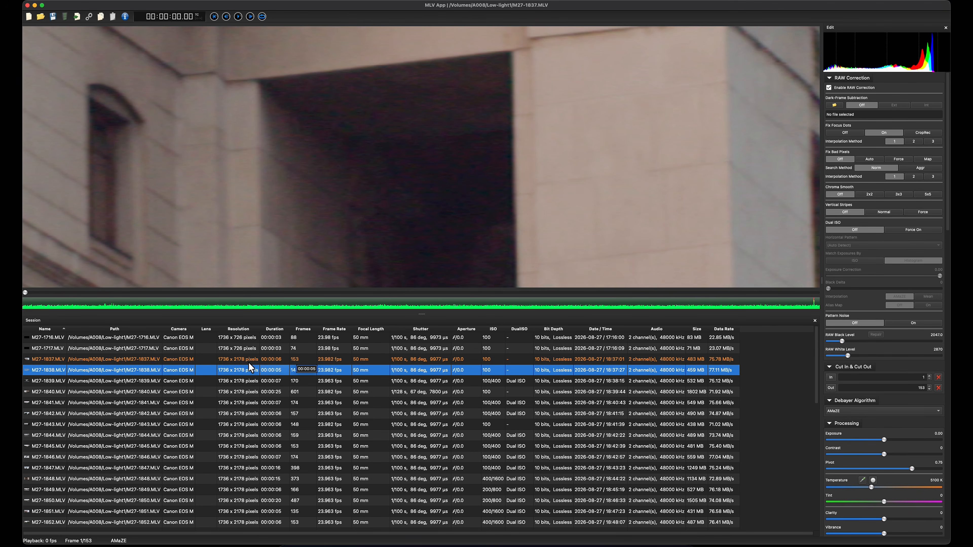
left_click(292, 361)
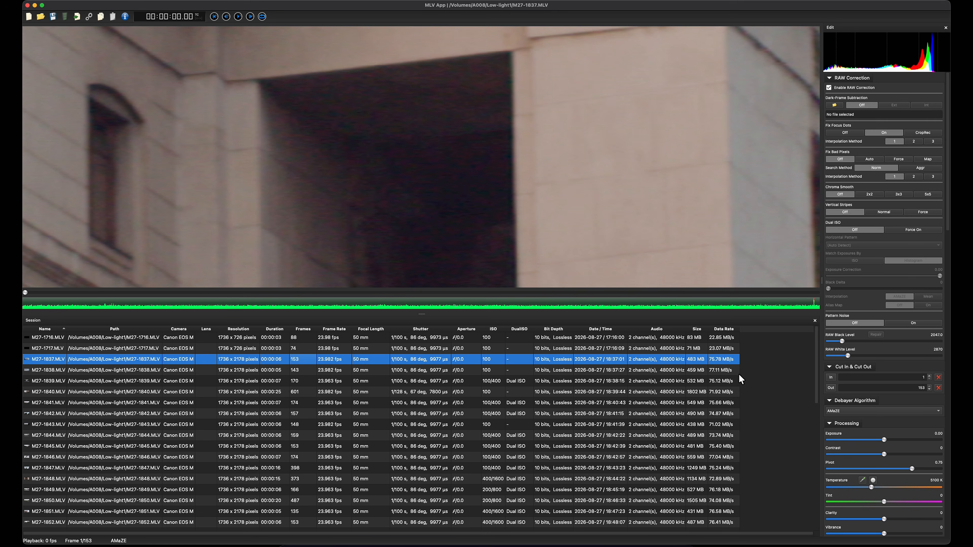
left_click(296, 370)
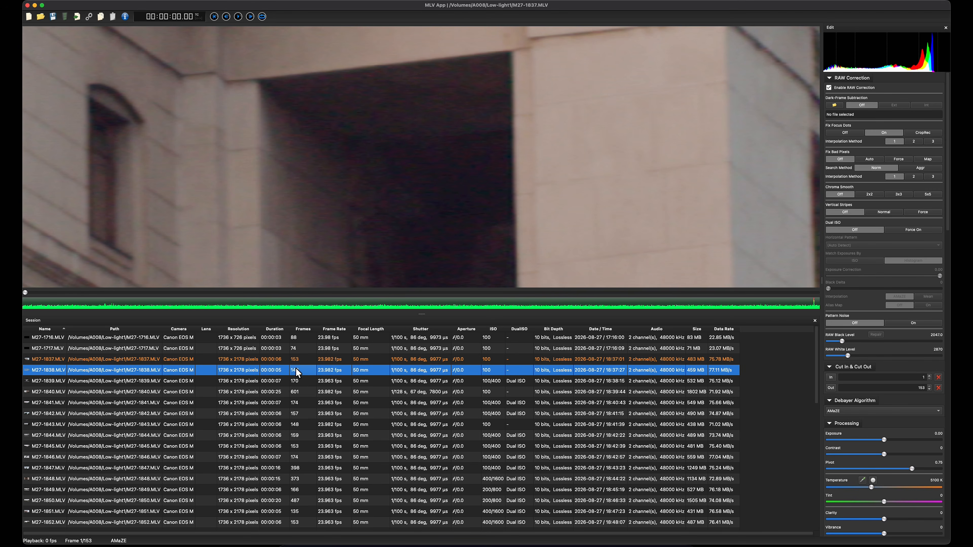
left_click(360, 360)
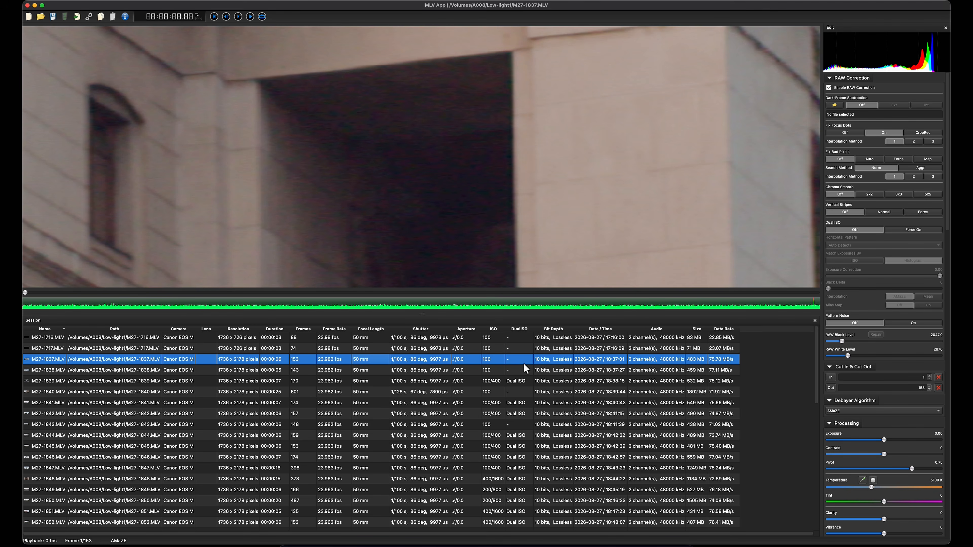
Step: Set Chroma Smooth to 3x3 for clip M27-1837 while viewing the doorway shadow up close
scroll(410, 279, "down", 4)
scroll(424, 257, "up", 7)
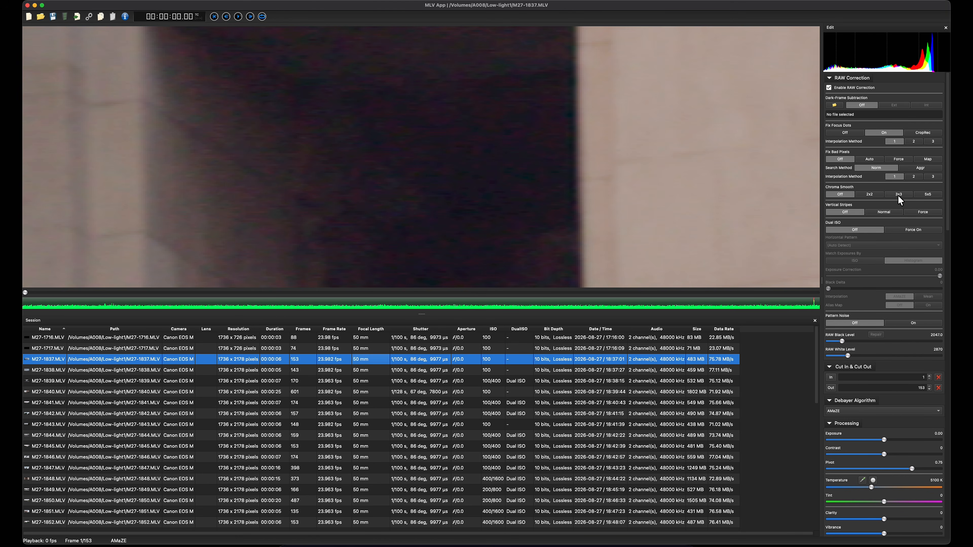
left_click(898, 194)
Step: Examine the colour noise in the doorway shadow at several magnifications with 3x3 chroma smoothing
scroll(378, 111, "down", 1)
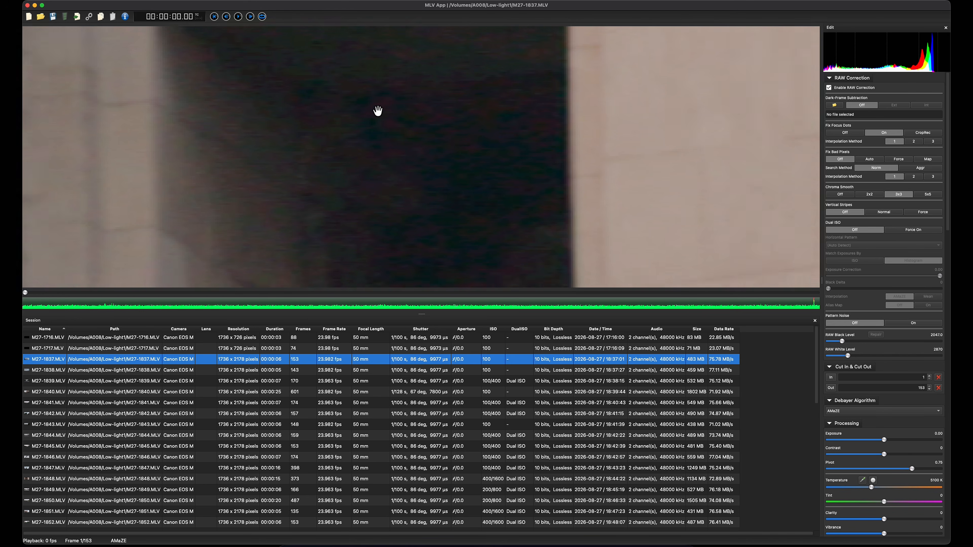
scroll(377, 111, "down", 3)
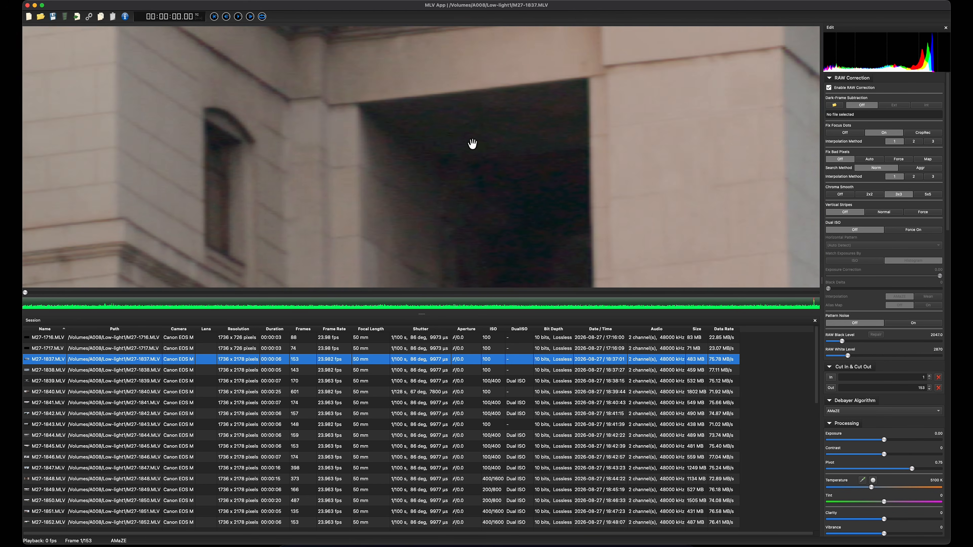
scroll(437, 149, "up", 3)
scroll(486, 191, "down", 3)
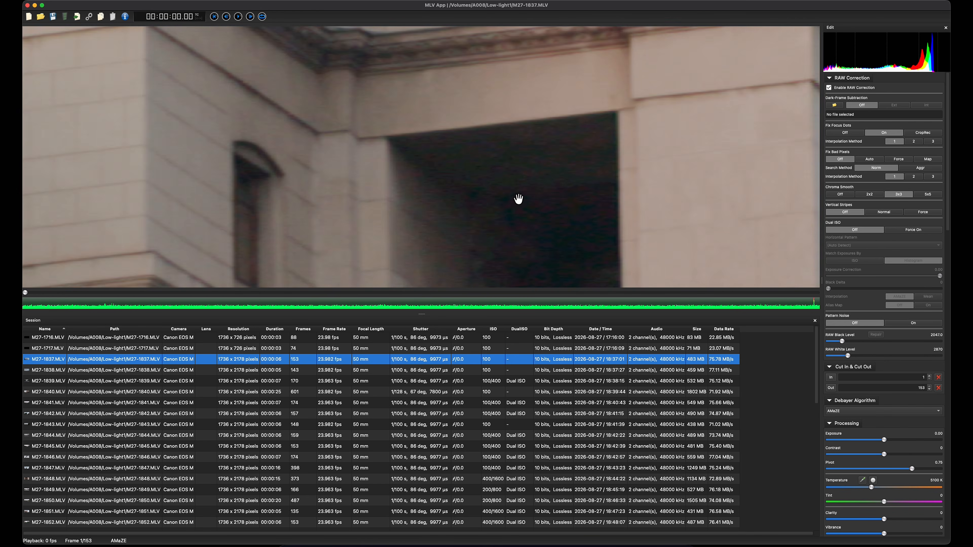
scroll(518, 199, "down", 2)
left_click_drag(523, 238, 504, 147)
scroll(504, 146, "down", 1)
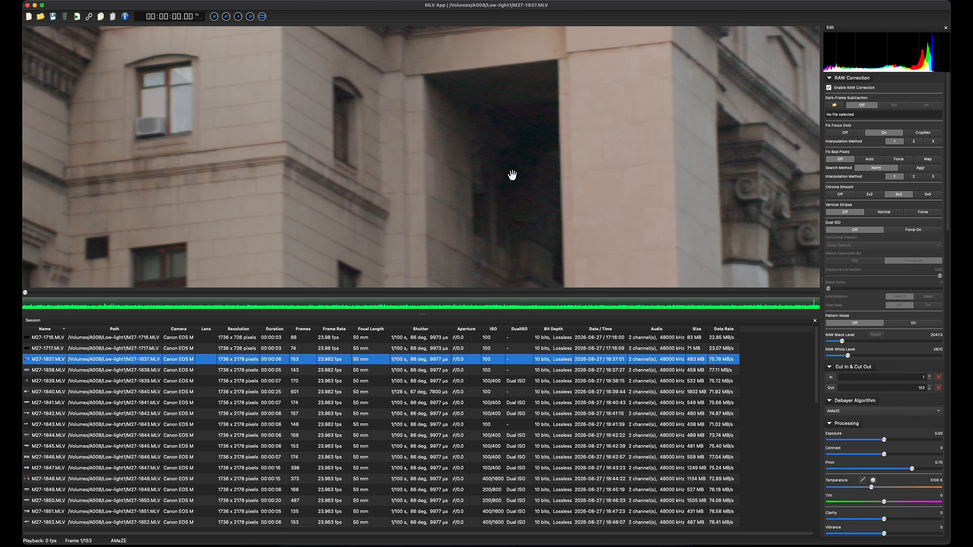
scroll(541, 166, "down", 2)
left_click_drag(532, 170, 512, 148)
scroll(485, 156, "up", 3)
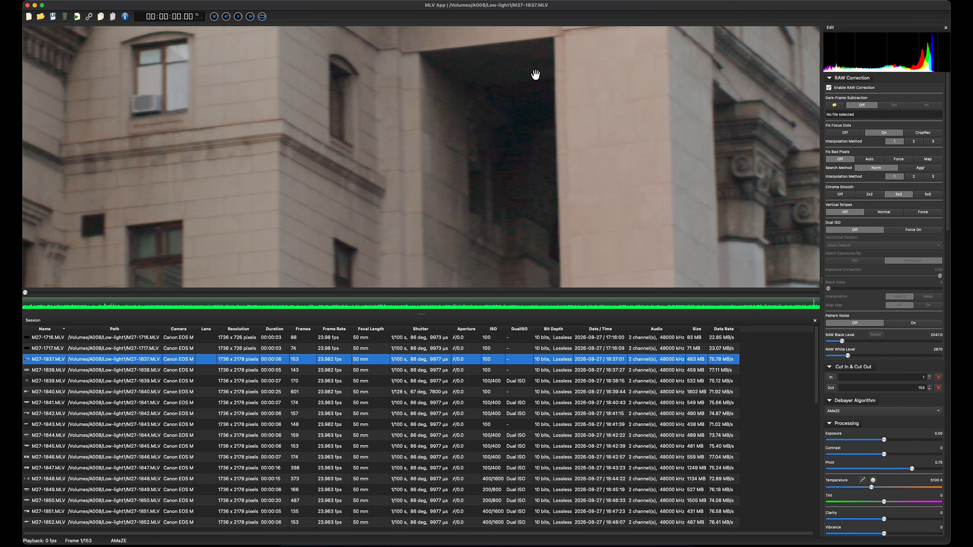
scroll(496, 113, "up", 3)
left_click_drag(524, 174, 544, 185)
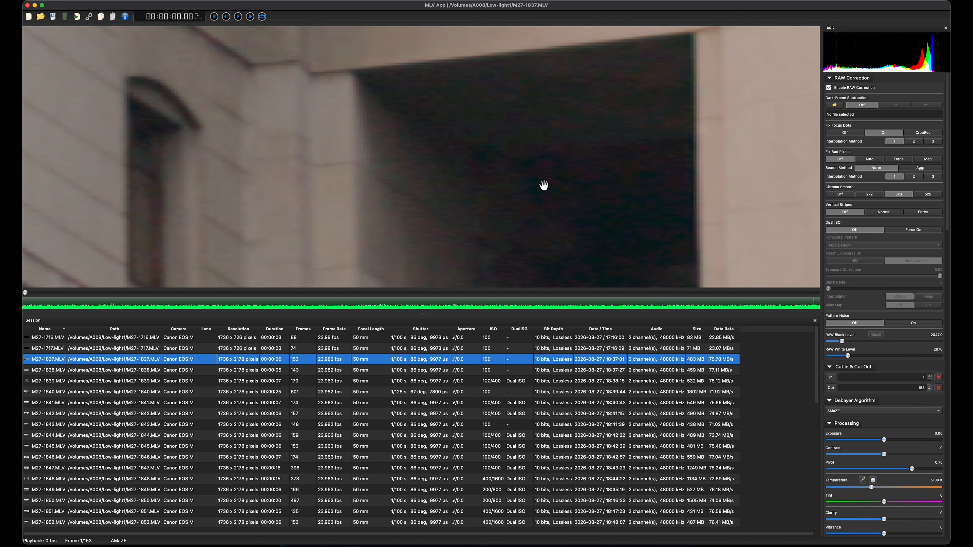
Step: Examine the facade windows, trees, roof cornice and flag for detail and colour noise with chroma smoothing active
scroll(544, 185, "down", 6)
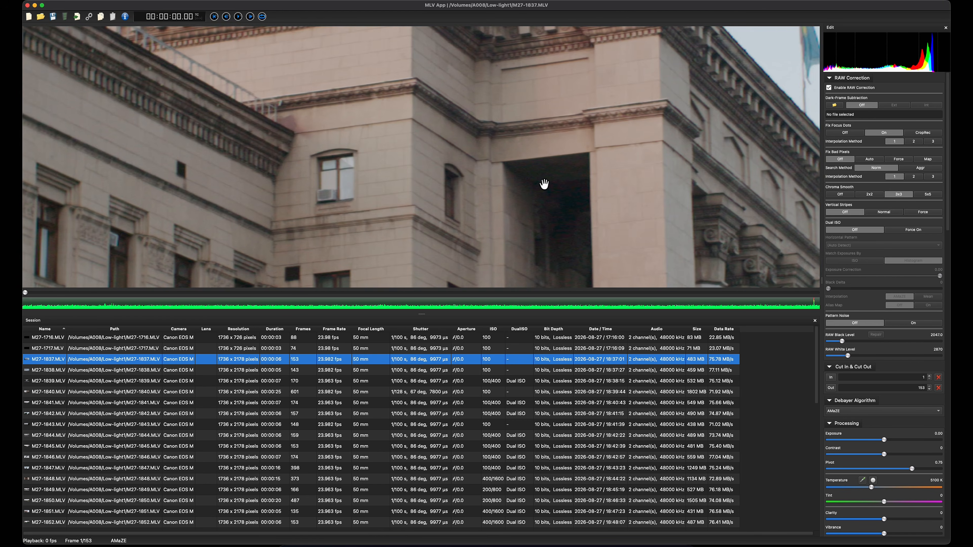
scroll(544, 185, "down", 1)
left_click_drag(501, 214, 547, 110)
left_click_drag(415, 222, 598, 123)
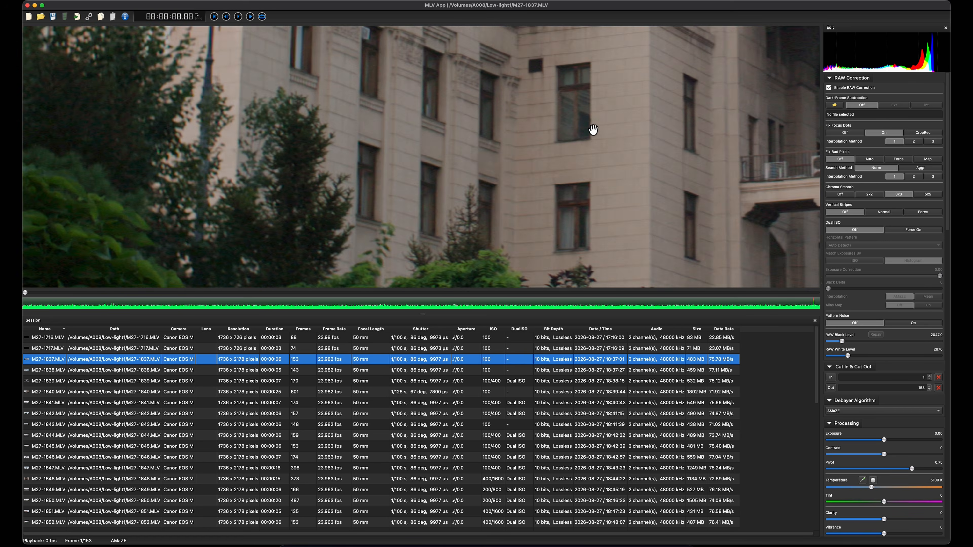
scroll(590, 146, "down", 4)
scroll(569, 192, "up", 2)
scroll(493, 110, "up", 3)
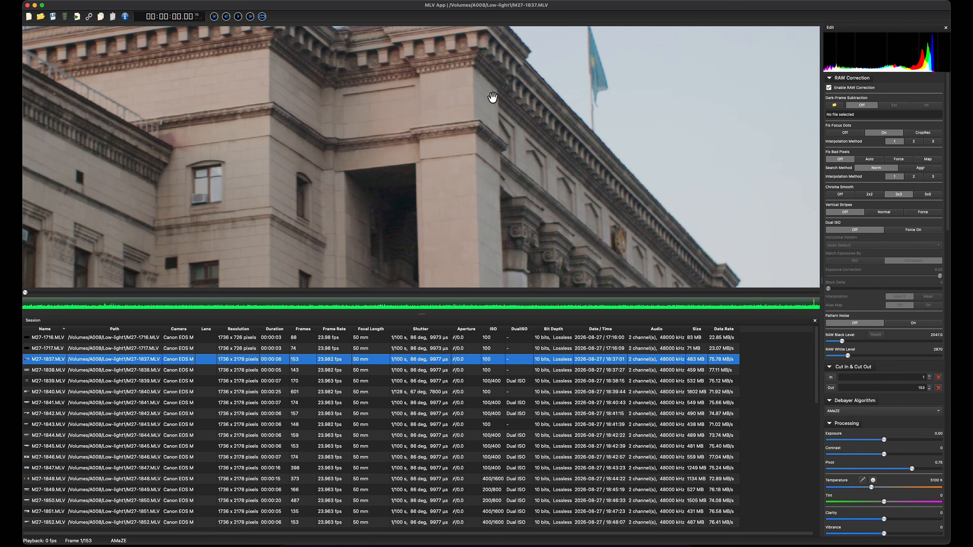
scroll(483, 156, "up", 5)
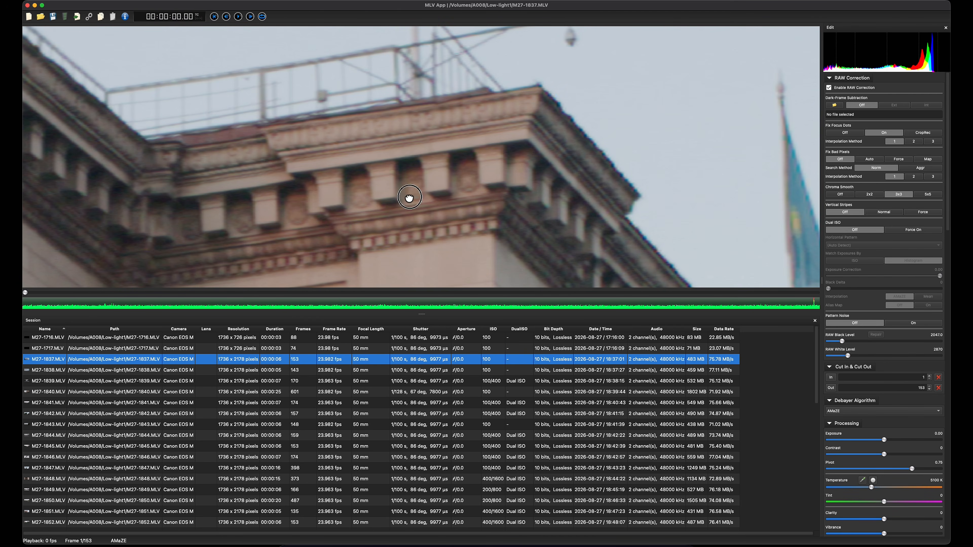
left_click_drag(409, 197, 501, 80)
scroll(333, 166, "down", 2)
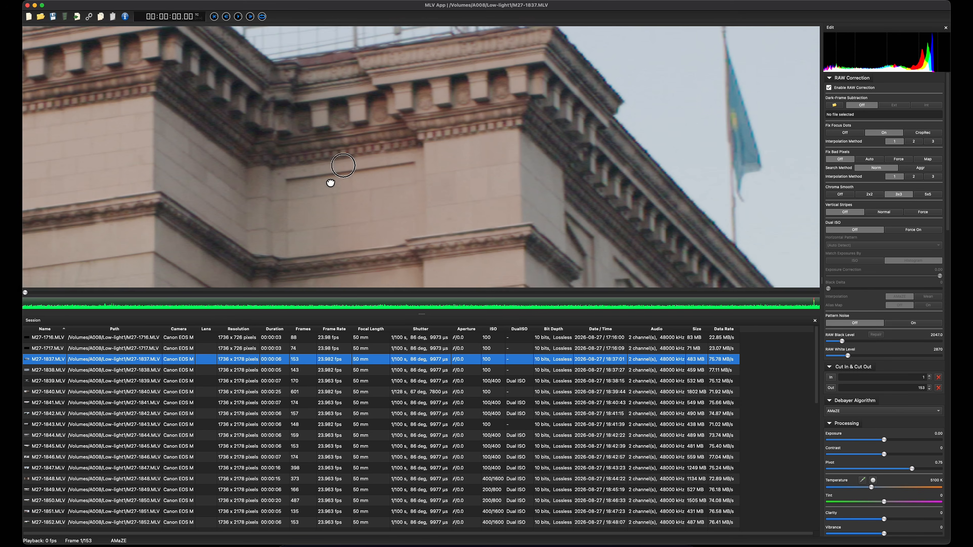
scroll(493, 156, "up", 6)
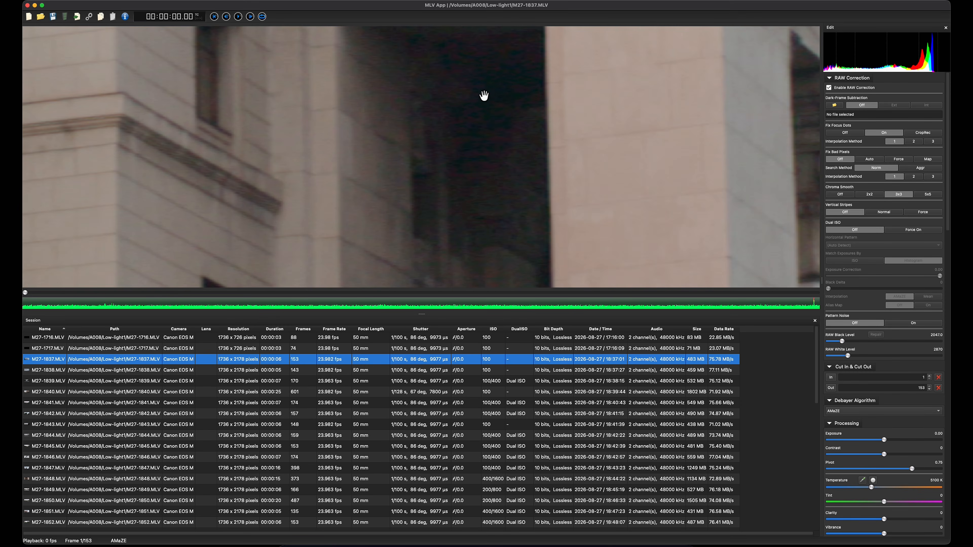
Step: Turn Chroma Smooth off and inspect the noise in the doorway shadow again
left_click(842, 193)
left_click_drag(467, 101, 531, 214)
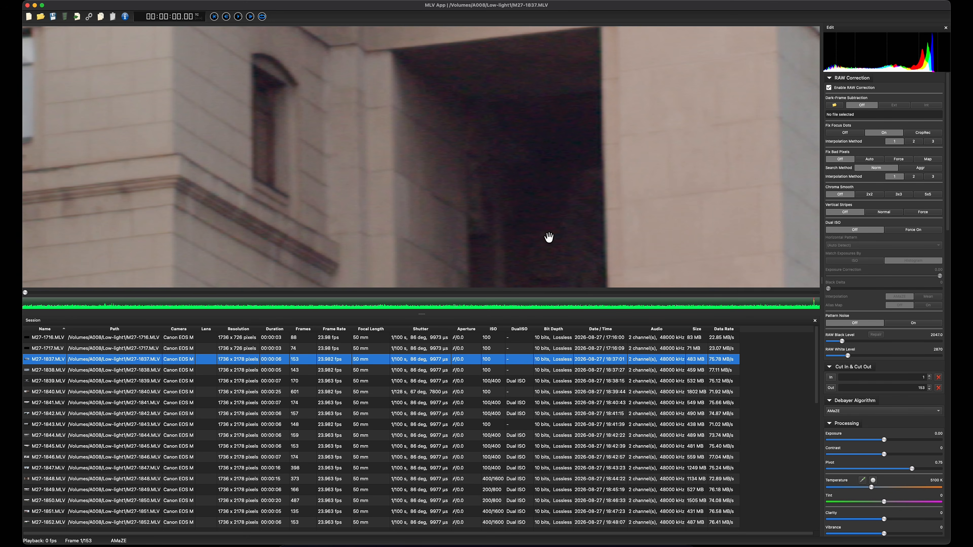
left_click_drag(549, 235, 533, 121)
mouse_move(570, 200)
left_mouse_down()
mouse_move(564, 122)
mouse_move(563, 216)
left_mouse_up()
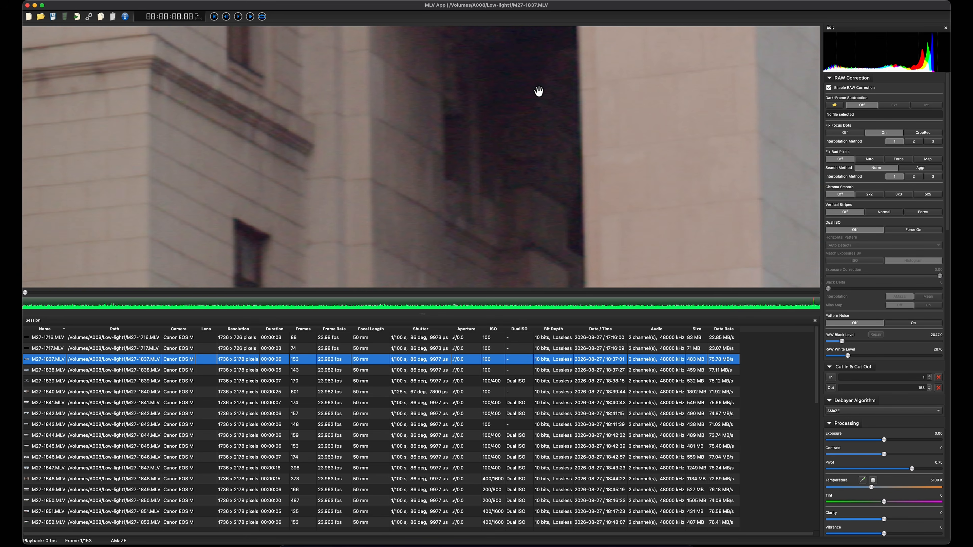
scroll(539, 94, "up", 2)
left_click_drag(540, 94, 549, 113)
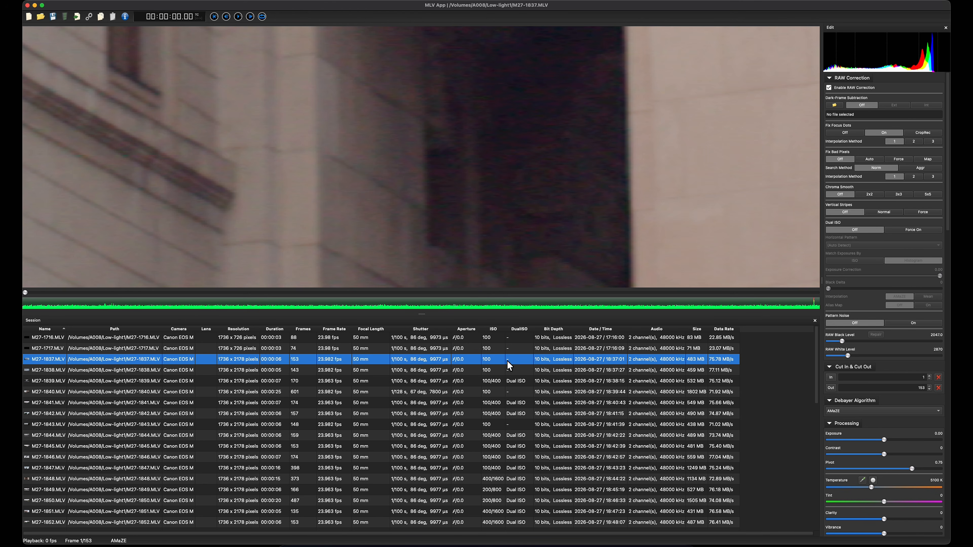
Step: Inspect the unsmoothed noise across the building's shadows and in the dark tree foliage up close
scroll(495, 202, "down", 10)
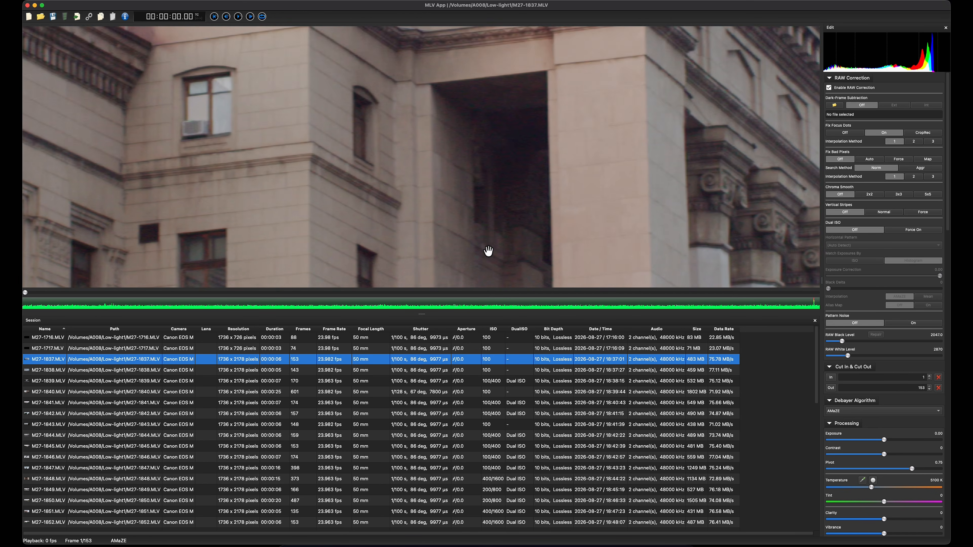
left_click_drag(522, 151, 523, 226)
left_click_drag(521, 188, 411, 280)
left_click_drag(586, 264, 459, 84)
left_click_drag(523, 207, 526, 44)
left_click_drag(391, 215, 715, 94)
left_click_drag(413, 171, 657, 132)
left_click_drag(73, 197, 485, 184)
left_click_drag(163, 187, 584, 72)
left_click_drag(304, 183, 552, 127)
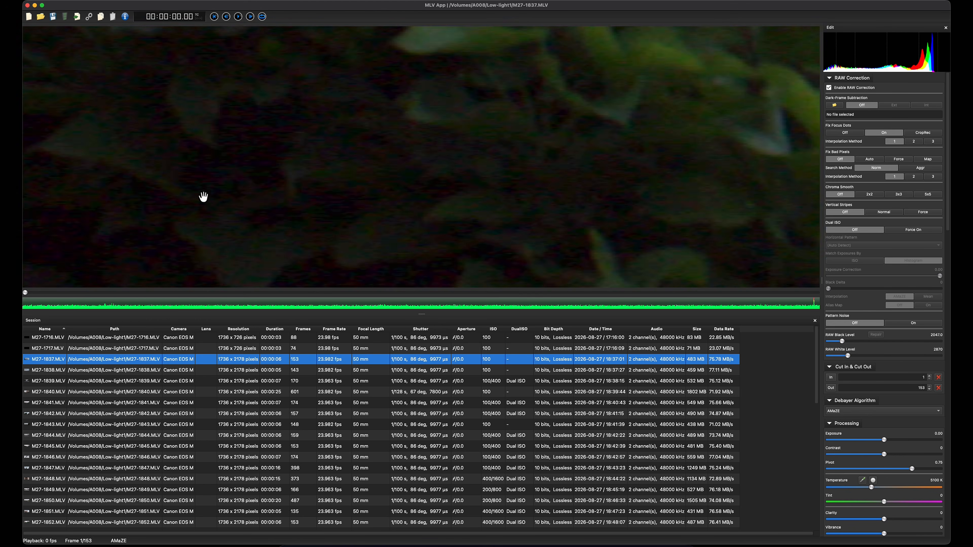
Step: Examine the unsmoothed noise in the dark gaps between the bush leaves at several magnifications
left_click_drag(220, 180, 559, 85)
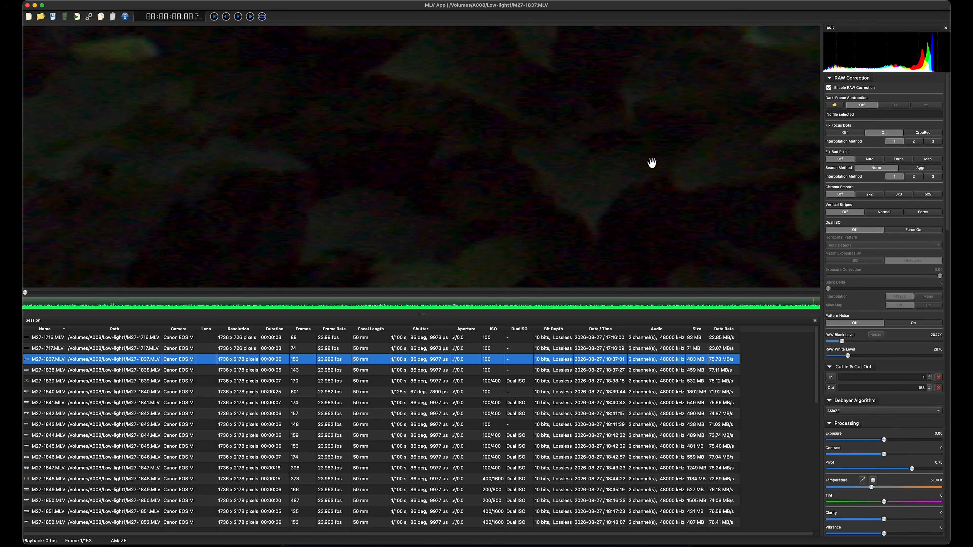
scroll(655, 170, "down", 3)
scroll(330, 176, "down", 5)
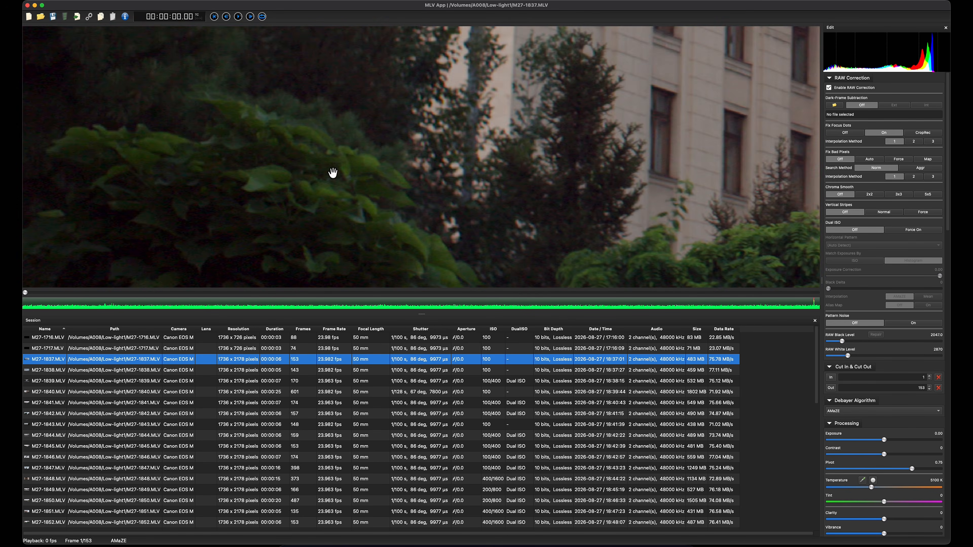
scroll(260, 187, "up", 5)
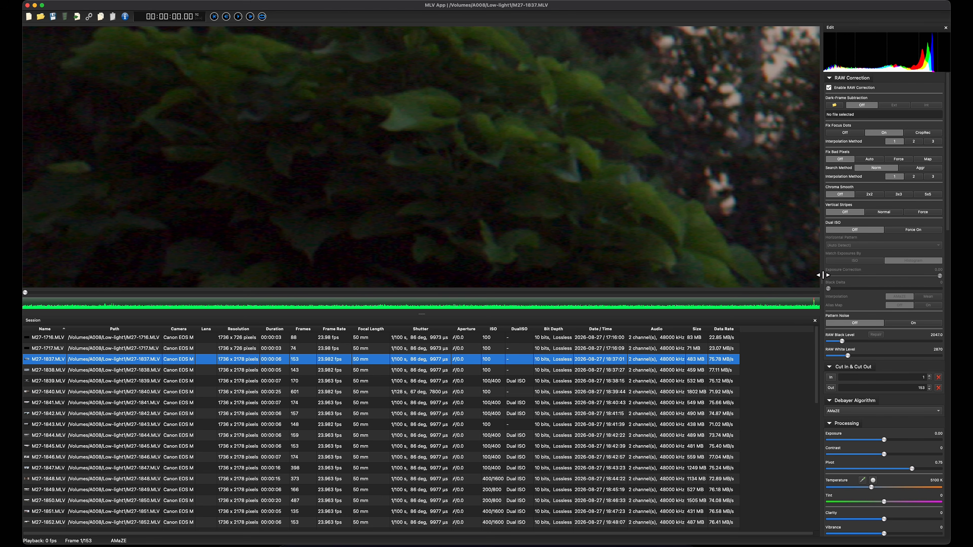
left_click(187, 5)
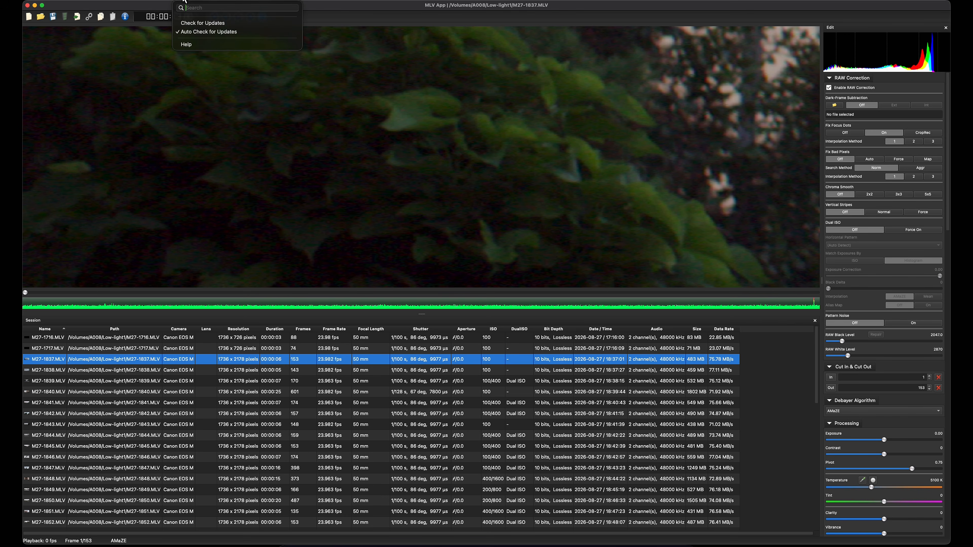
left_click(201, 44)
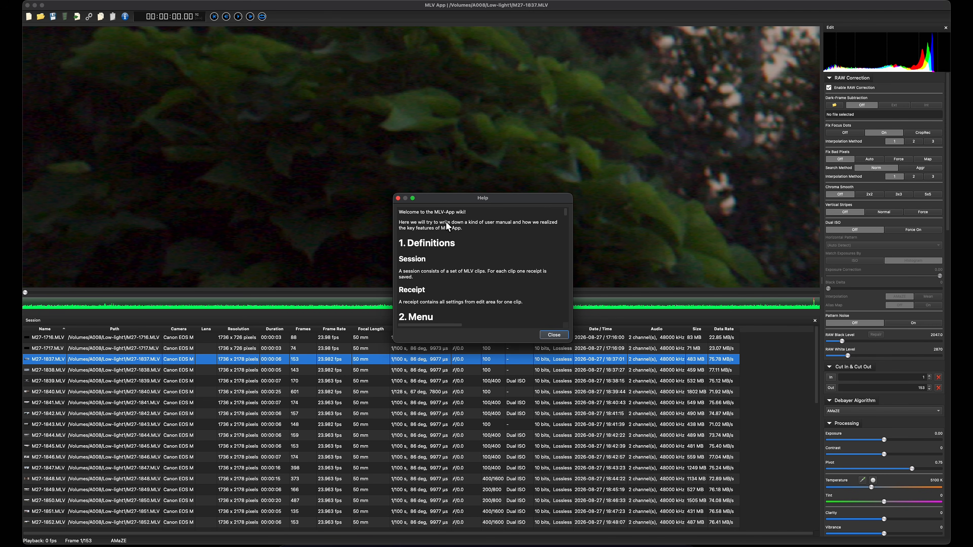
left_click(398, 198)
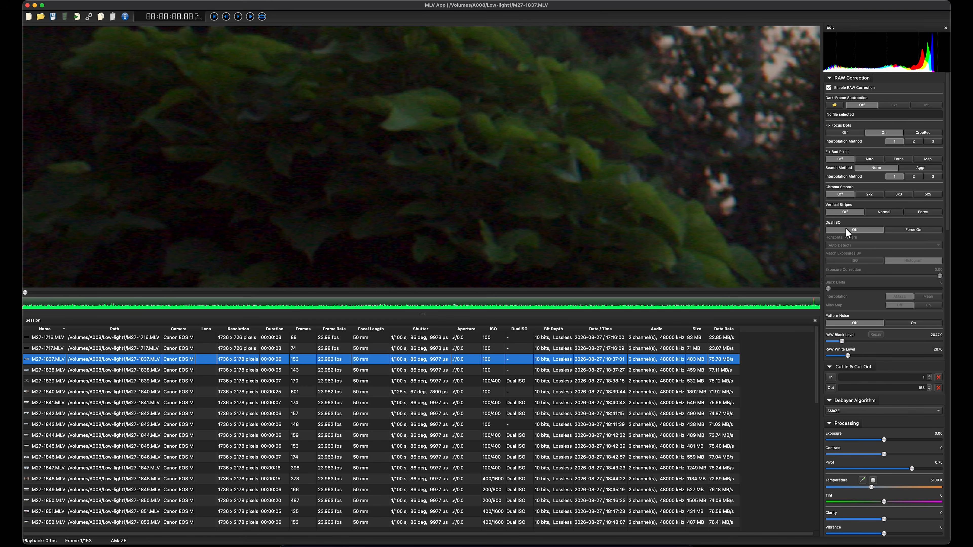
Step: Force Dual ISO on for clip M27-1837.MLV and set its horizontal pattern to HIGH-low-low-HIGH
left_click(913, 229)
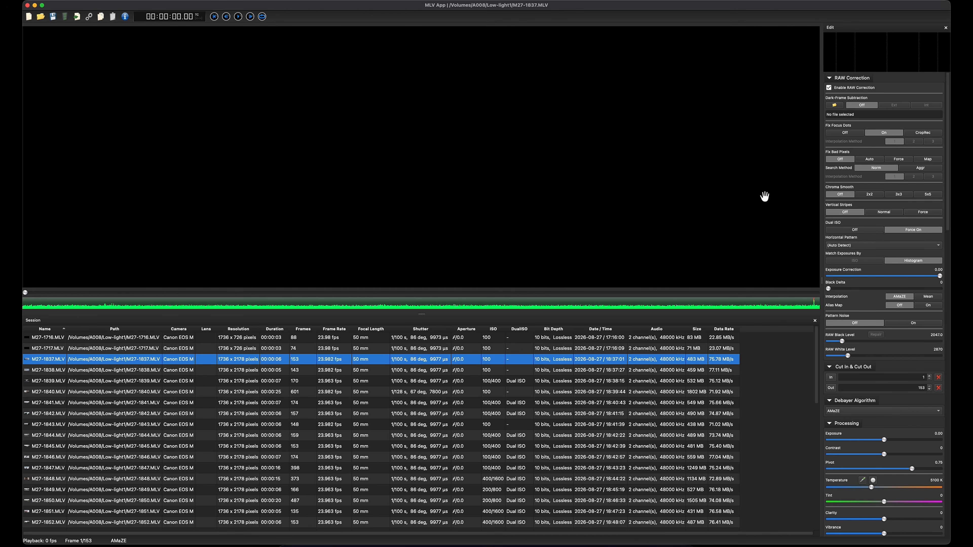
left_click(846, 247)
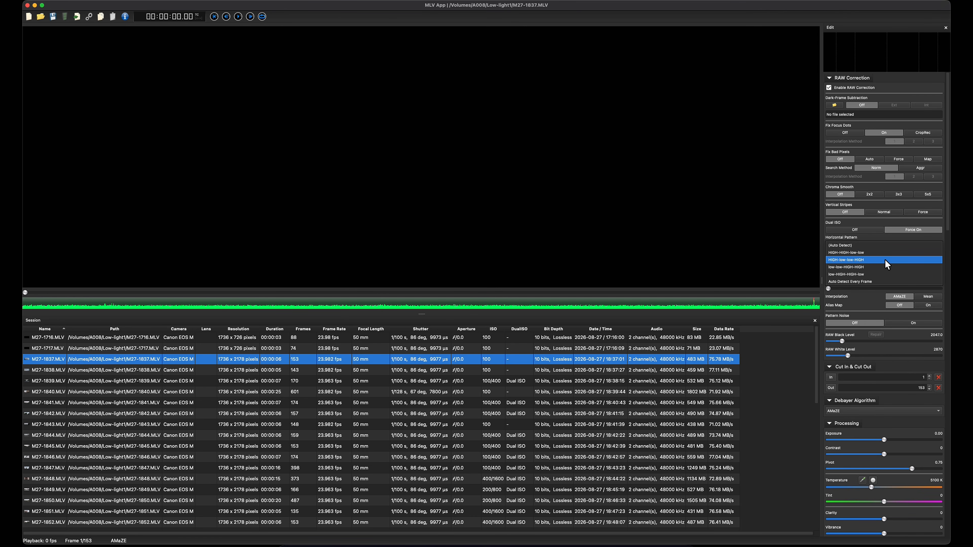
left_click(867, 261)
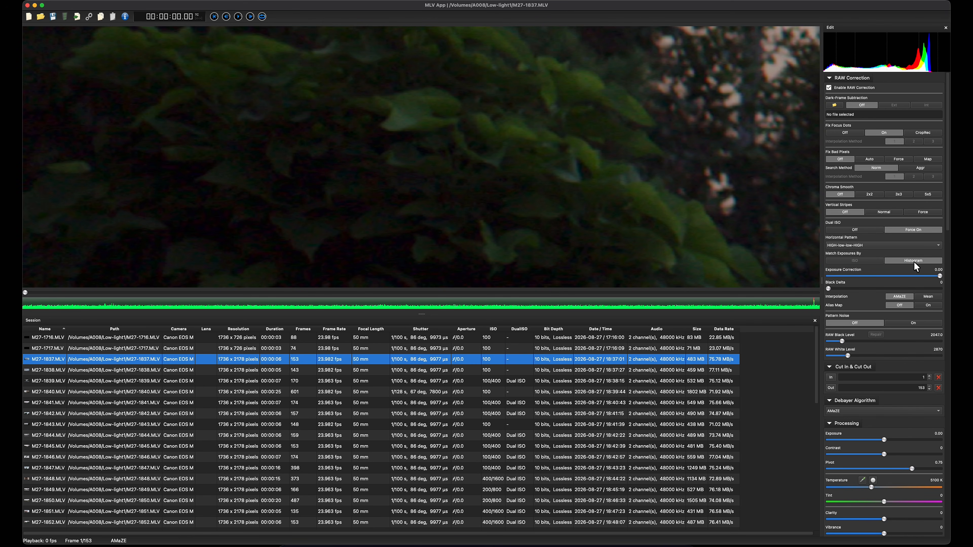
Step: Compare the noise in the dark foliage with Dual ISO forced on and off, ending with it forced on
left_click_drag(525, 126, 443, 211)
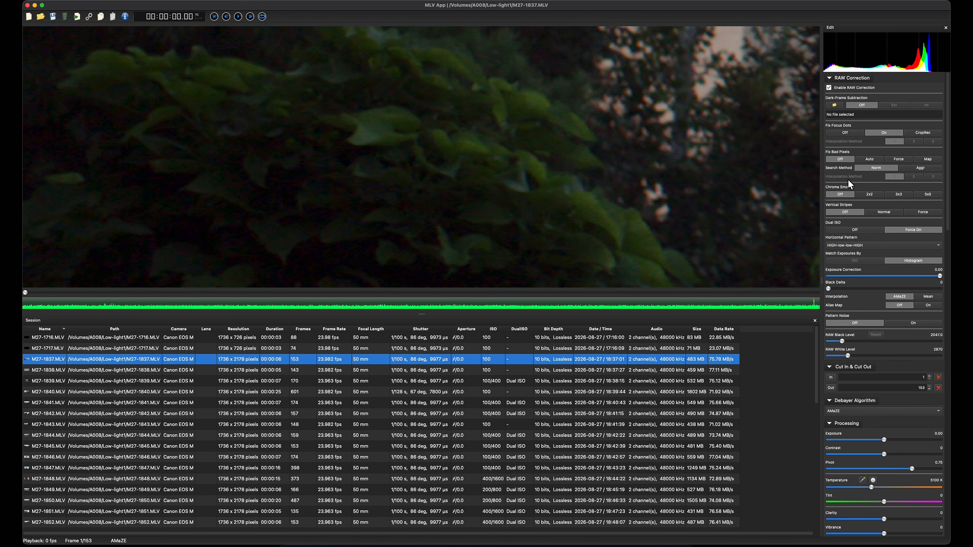
left_click_drag(385, 206, 507, 166)
left_click_drag(265, 213, 479, 179)
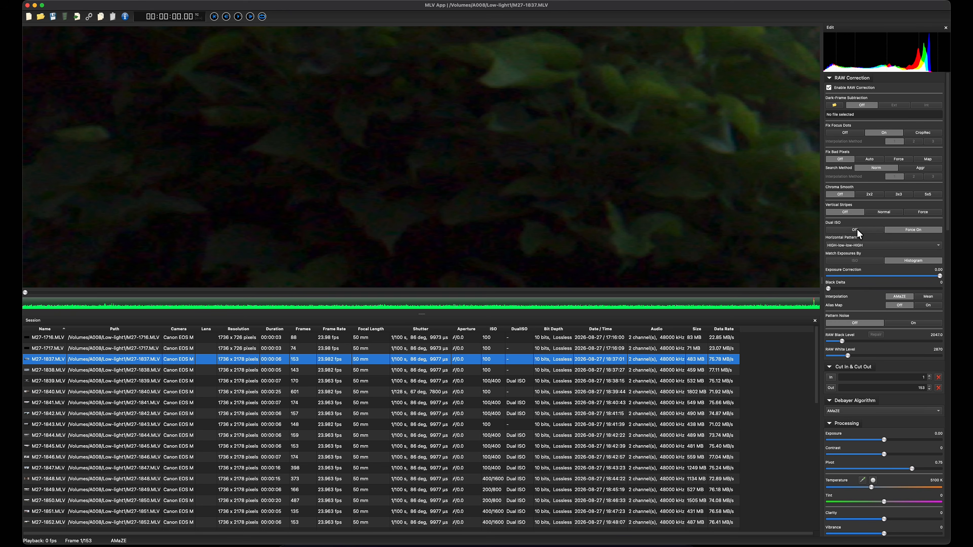
left_click(864, 229)
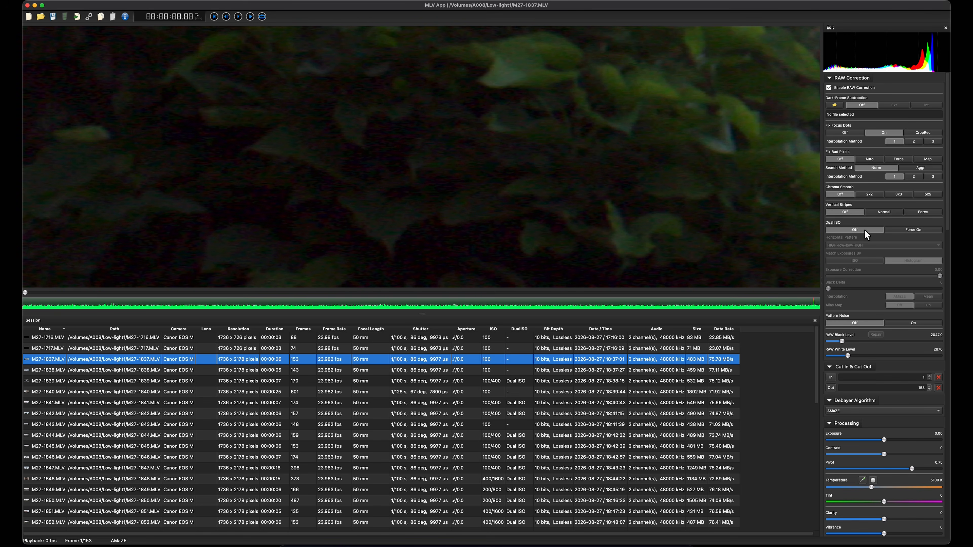
left_click(920, 230)
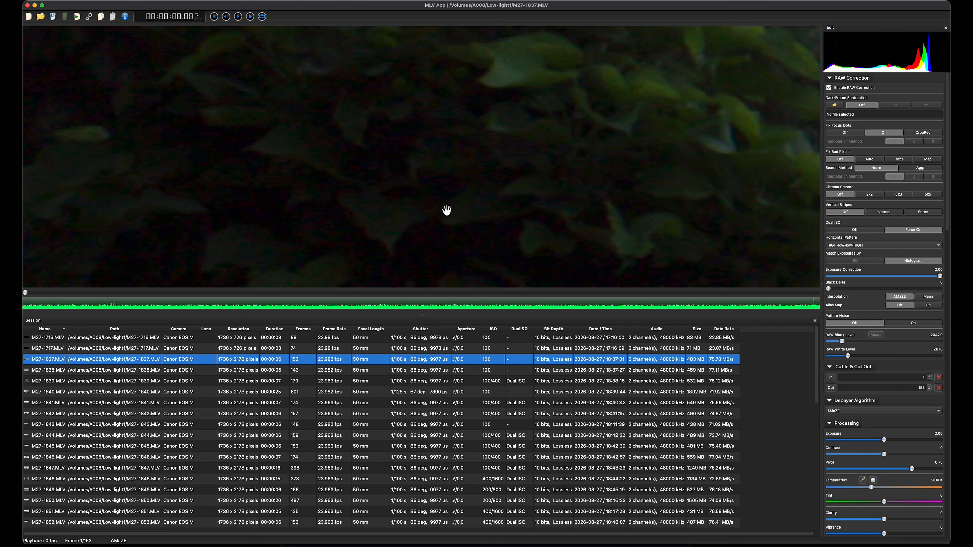
Step: Compare Chroma Smooth 3x3 against Off in the dark foliage and keep it at 3x3
left_click(901, 195)
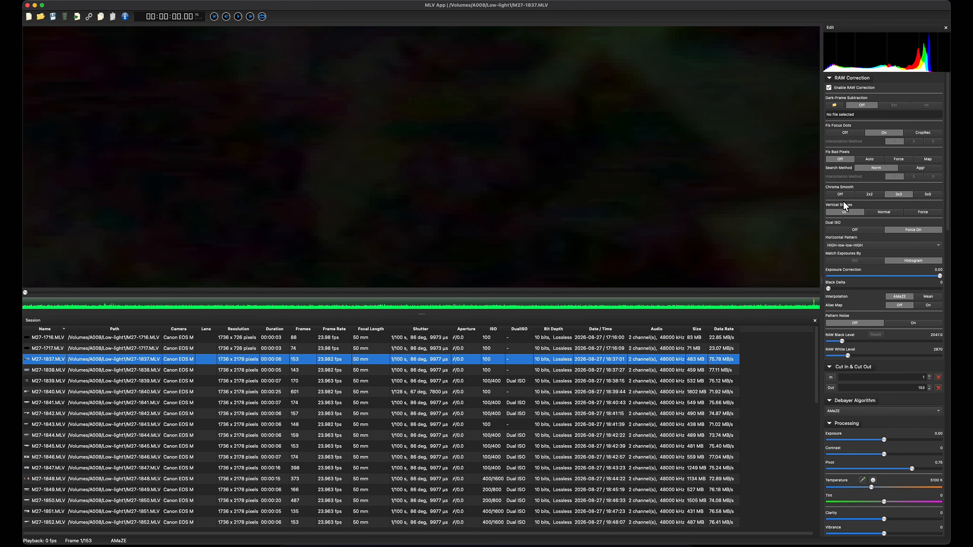
left_click(843, 194)
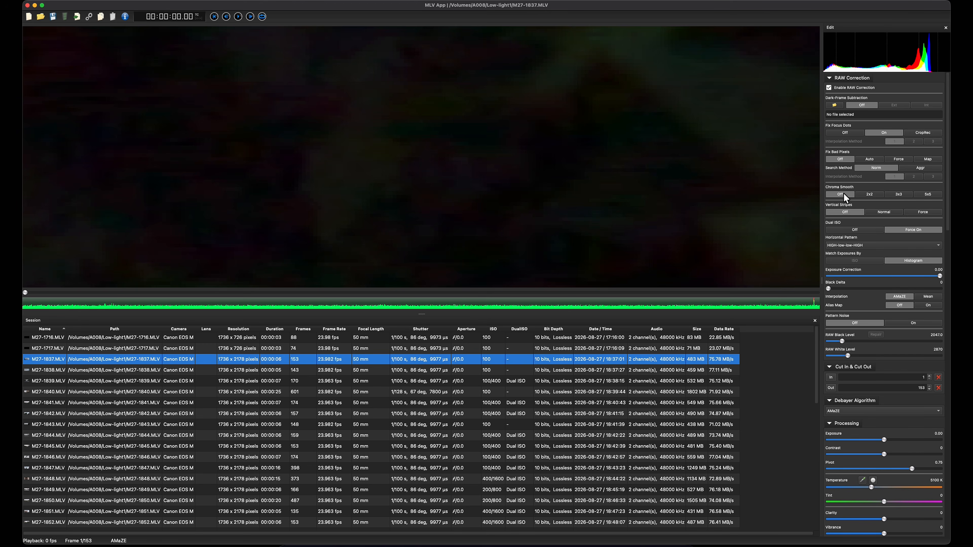
left_click(900, 195)
left_click(838, 194)
left_click(893, 195)
left_click_drag(644, 181, 554, 169)
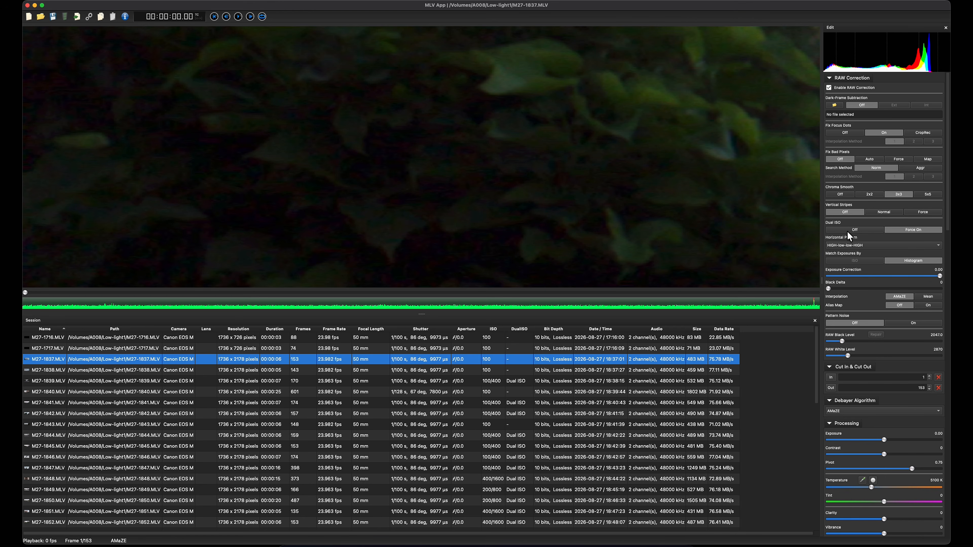
Step: Turn Dual ISO off to inspect the foliage and doorway shadow, and force it on again for comparison
left_click(858, 231)
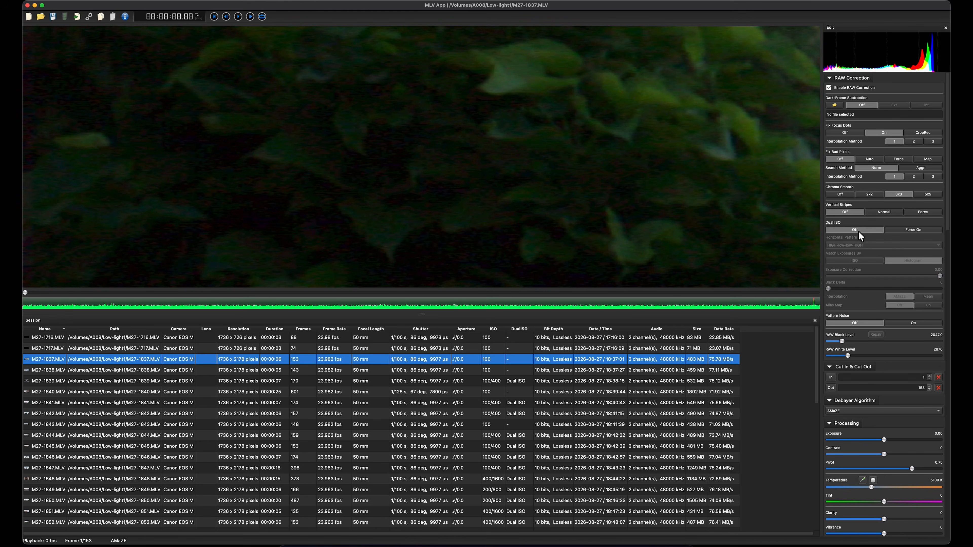
left_click_drag(712, 185, 298, 181)
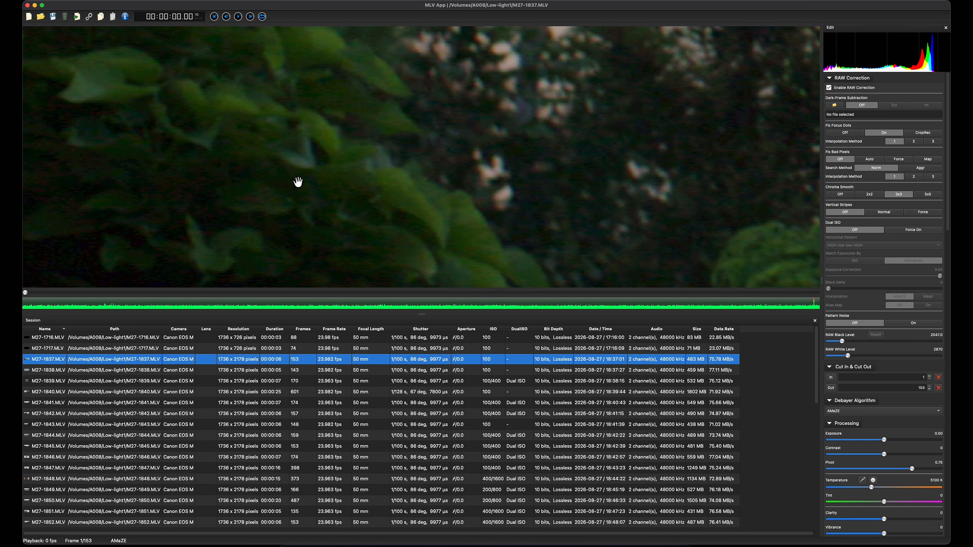
left_click_drag(653, 138, 632, 122)
scroll(385, 216, "up", 2)
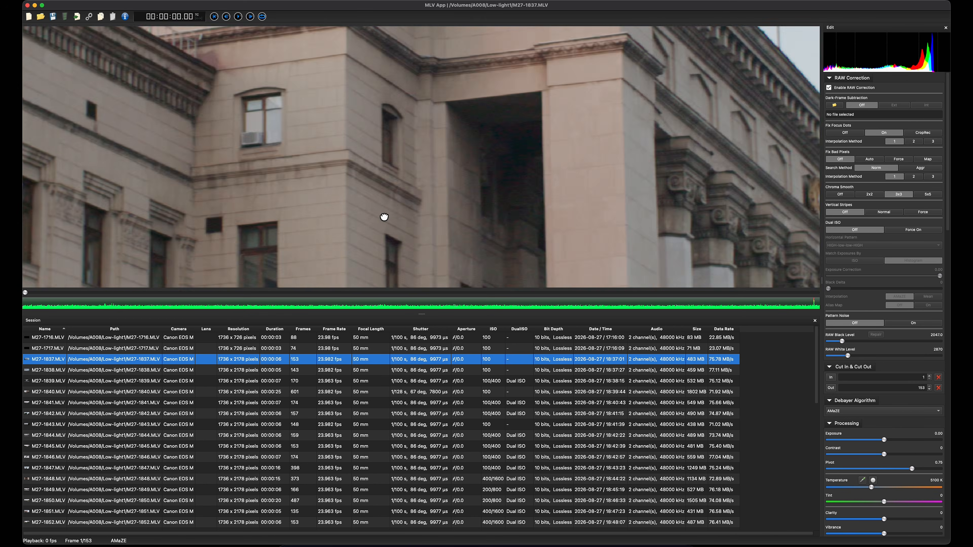
scroll(511, 191, "up", 2)
scroll(522, 186, "up", 3)
left_click_drag(522, 186, 521, 278)
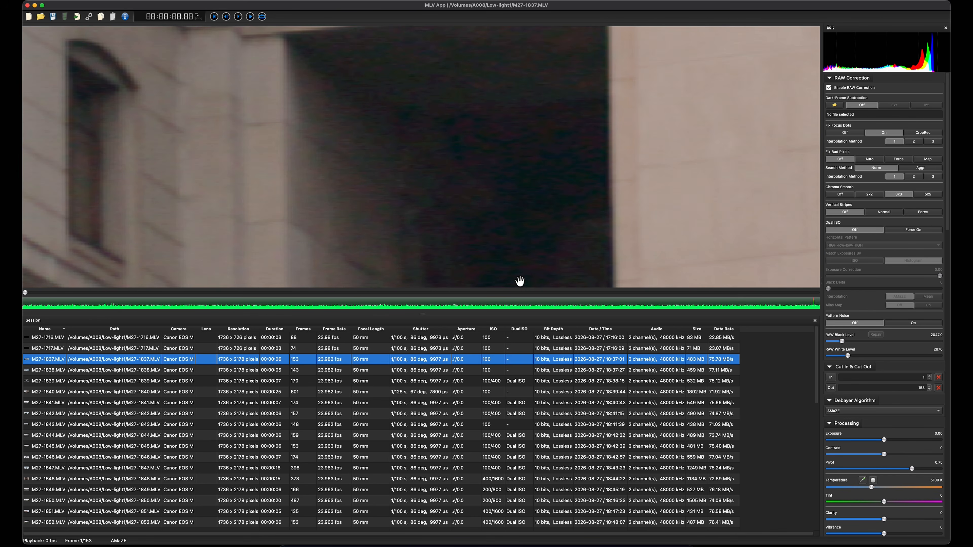
left_click(918, 229)
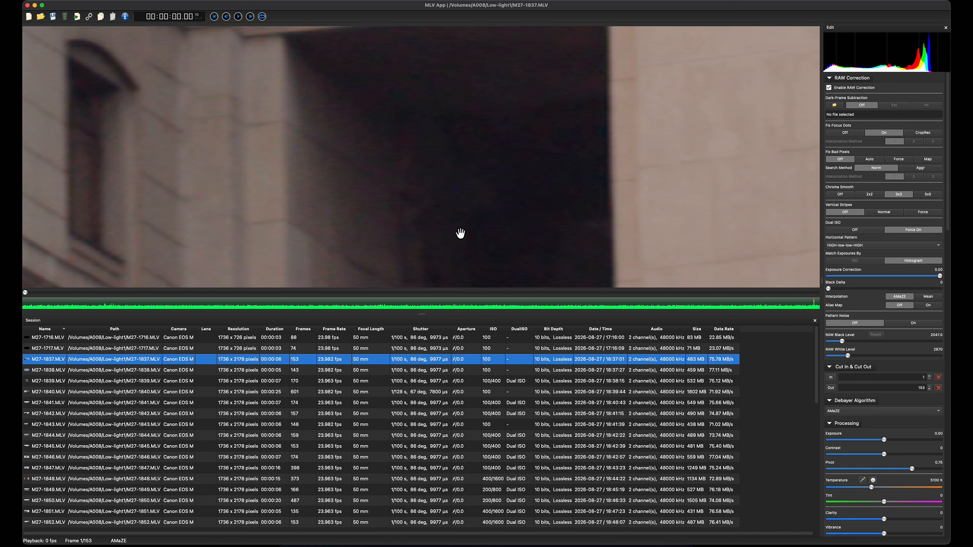
Step: Compare Dual ISO off and forced on in the doorway shadow without chroma smoothing, and restore Chroma Smooth to 3x3
left_click(844, 194)
left_click(867, 229)
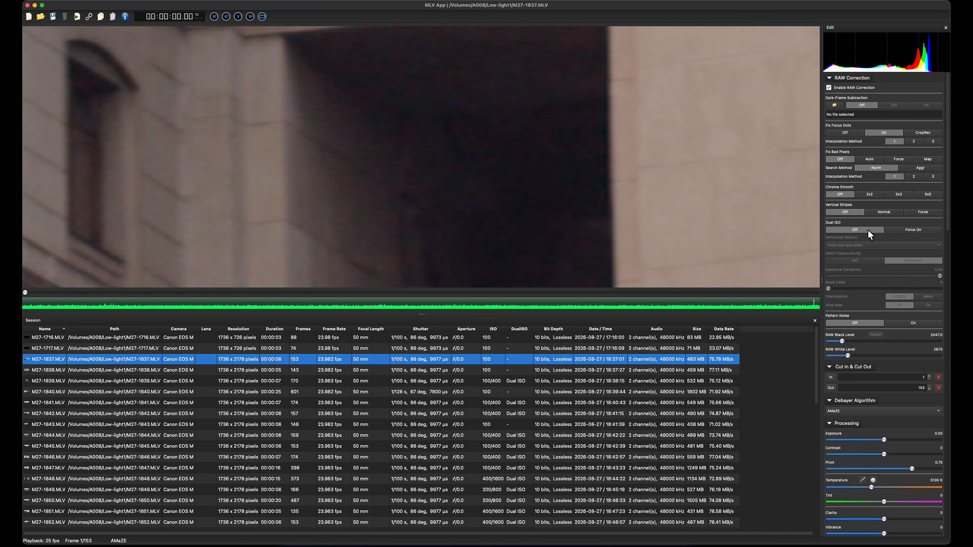
left_click(912, 230)
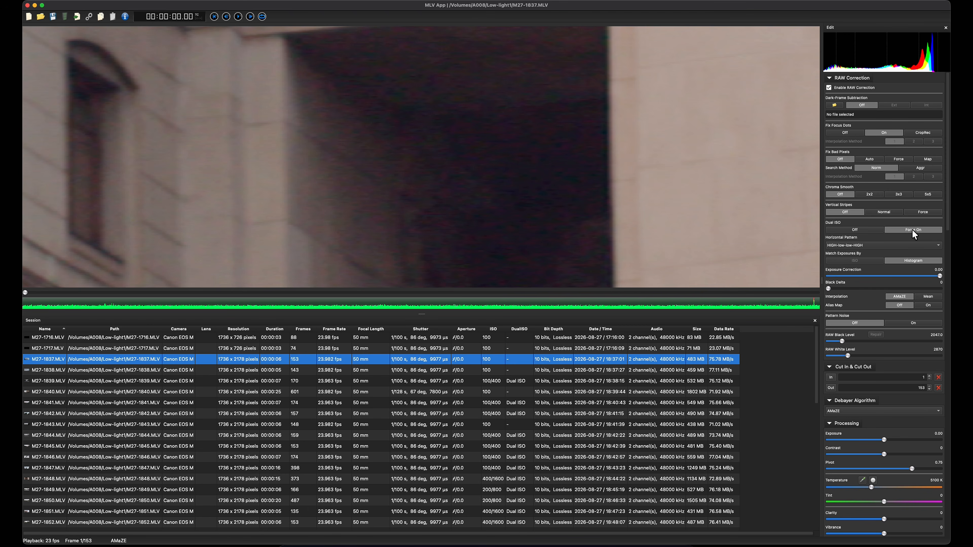
left_click(899, 194)
Step: Examine the doorway, windows and facade walls for noise and detail with Dual ISO forced on and 3x3 chroma smoothing
scroll(515, 176, "down", 5)
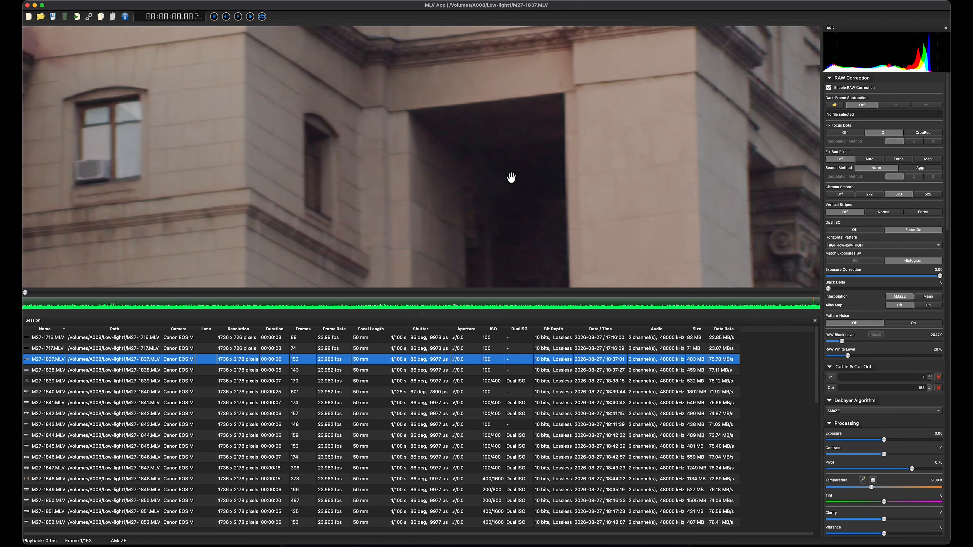
scroll(437, 226, "down", 4)
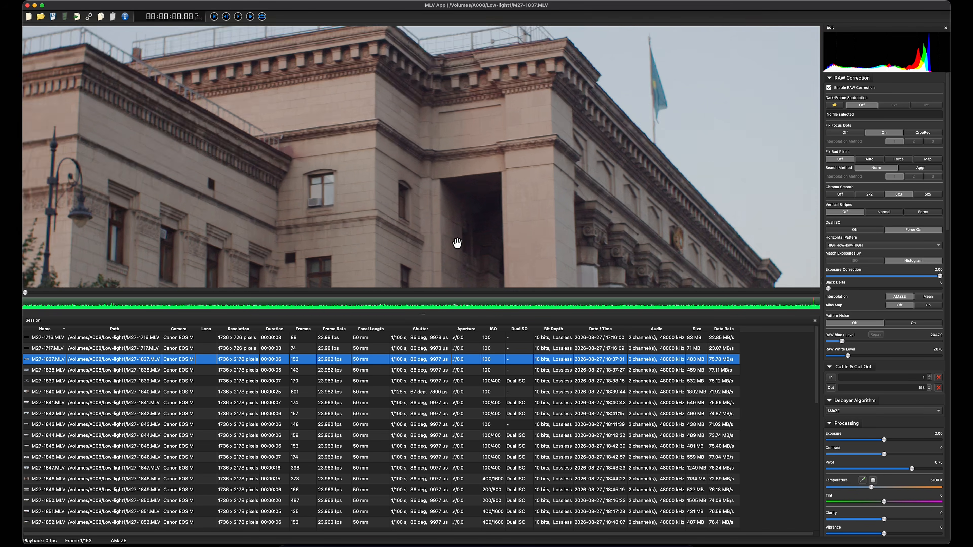
scroll(364, 186, "up", 5)
scroll(364, 186, "up", 2)
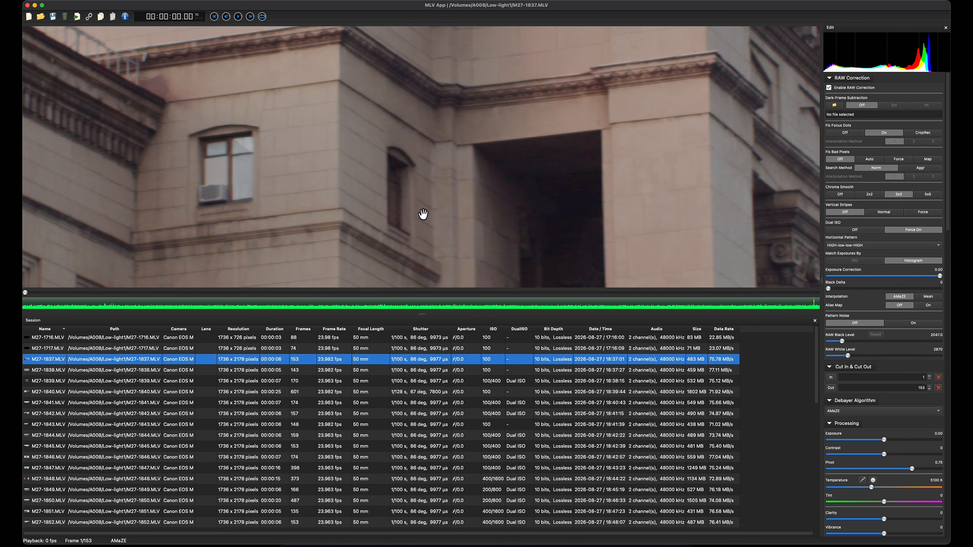
left_click_drag(450, 216, 517, 135)
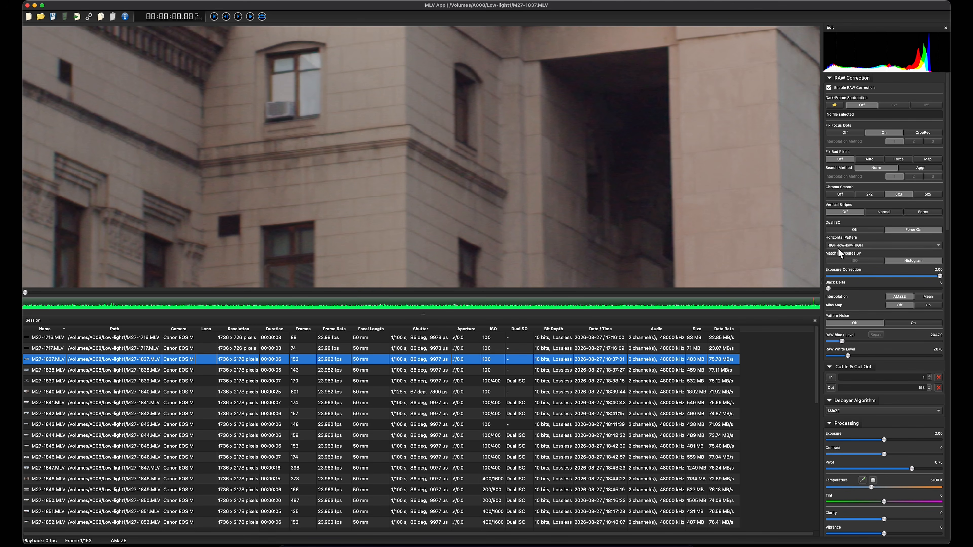
left_click_drag(416, 220, 462, 106)
scroll(558, 220, "up", 4)
scroll(461, 106, "down", 3)
left_click_drag(485, 219, 685, 184)
scroll(445, 161, "down", 6)
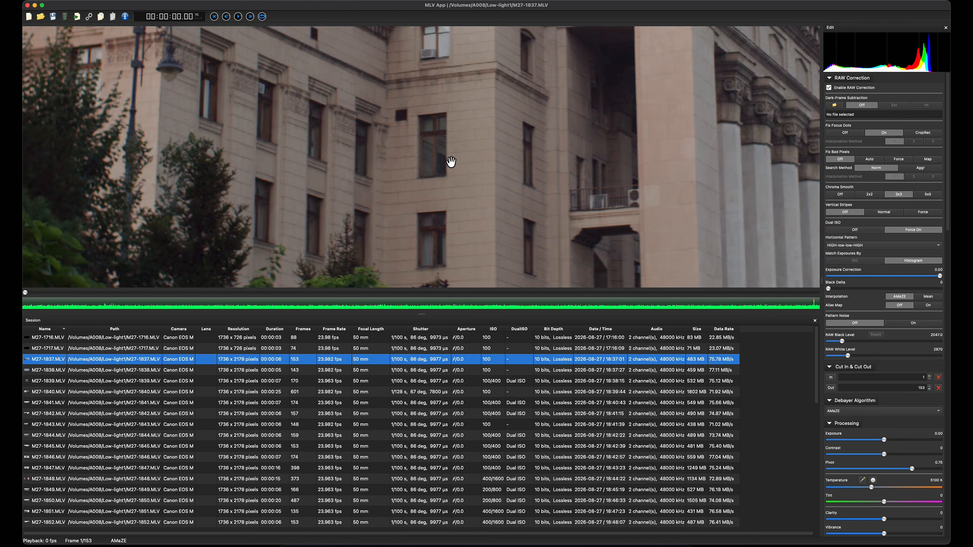
Step: Examine the roof cornice and rooftop railing for edge detail and artifacts with Dual ISO forced on
scroll(549, 96, "up", 5)
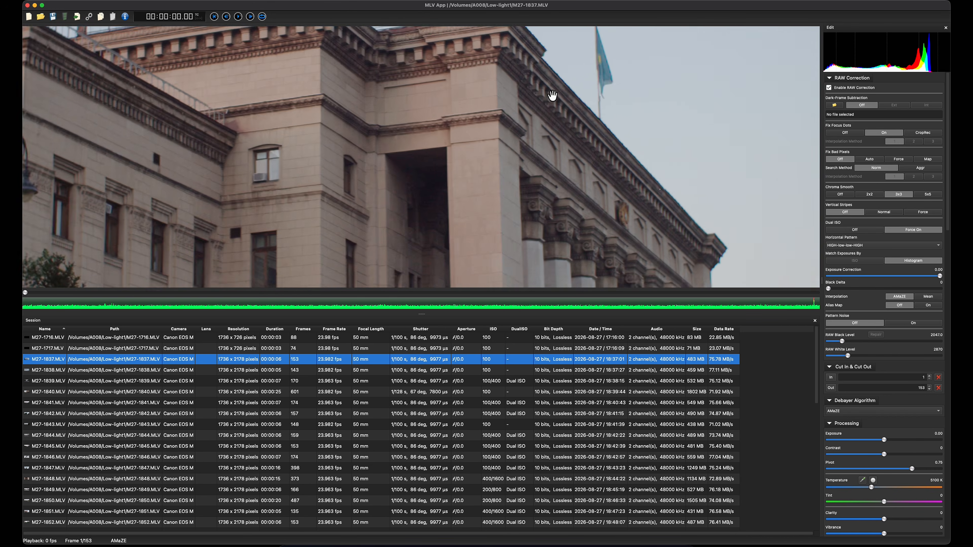
scroll(544, 100, "up", 6)
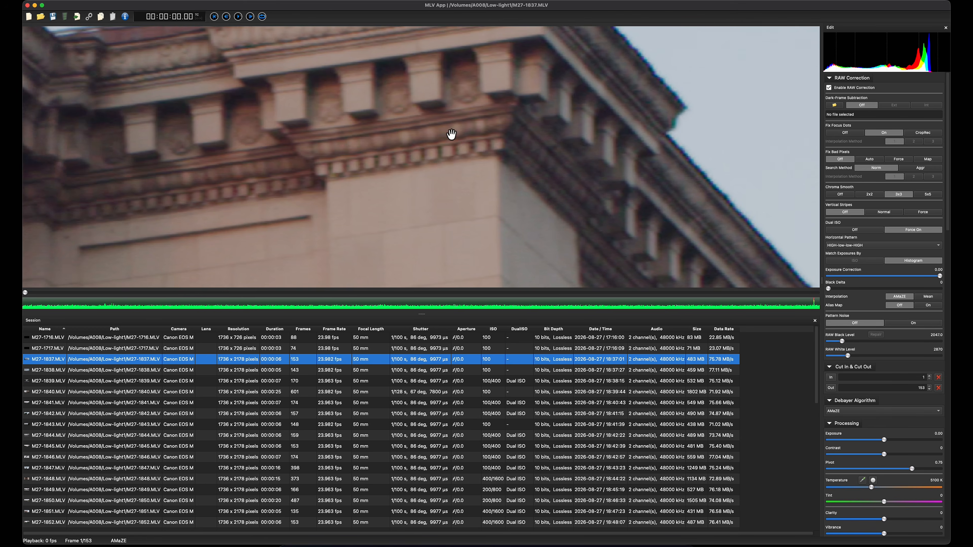
scroll(397, 173, "down", 5)
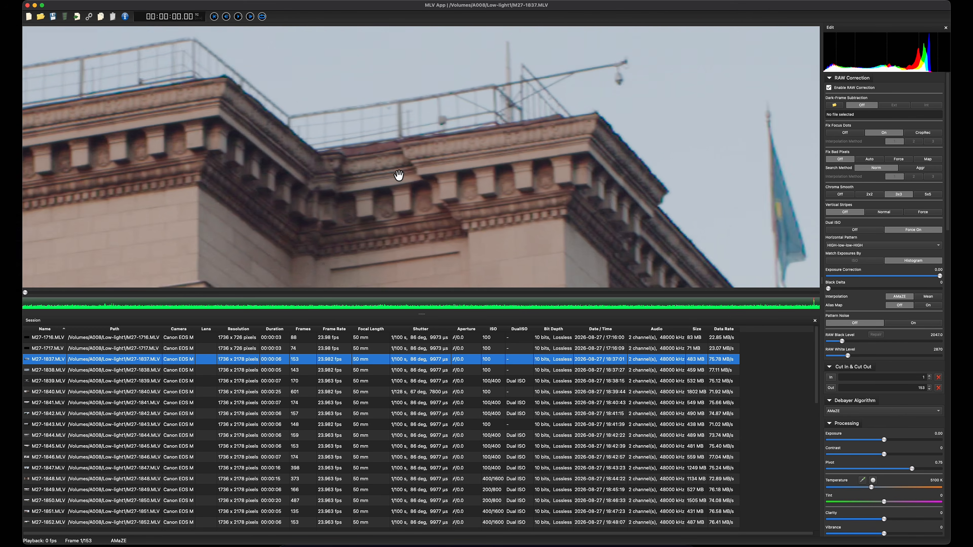
left_click_drag(305, 207, 613, 129)
mouse_move(354, 141)
left_mouse_down()
mouse_move(604, 226)
mouse_move(703, 143)
left_mouse_up()
left_click_drag(360, 195, 567, 287)
scroll(548, 182, "up", 2)
left_click_drag(578, 154, 498, 225)
scroll(508, 212, "up", 3)
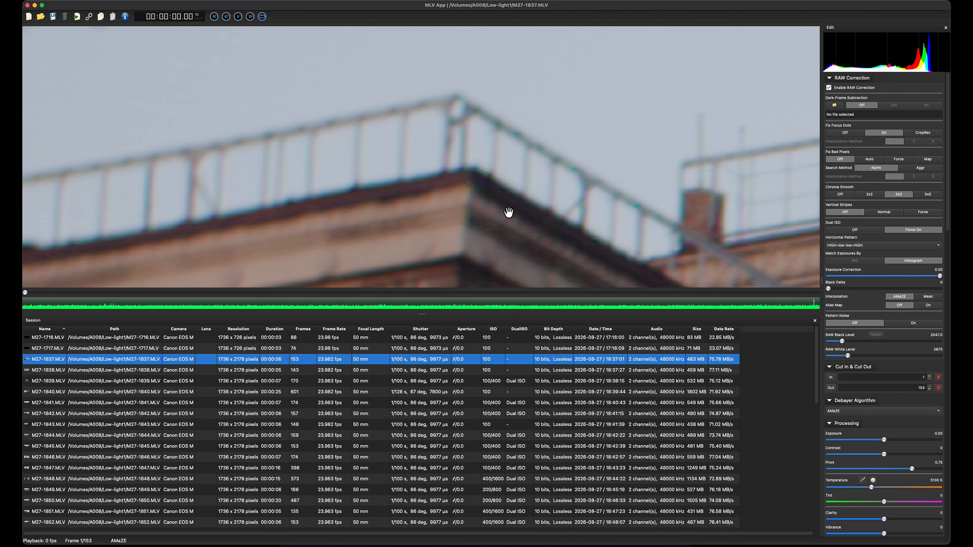
Step: Turn Chroma Smooth off and compare the rooftop railing with Dual ISO off and forced on
left_click(847, 194)
left_click(865, 230)
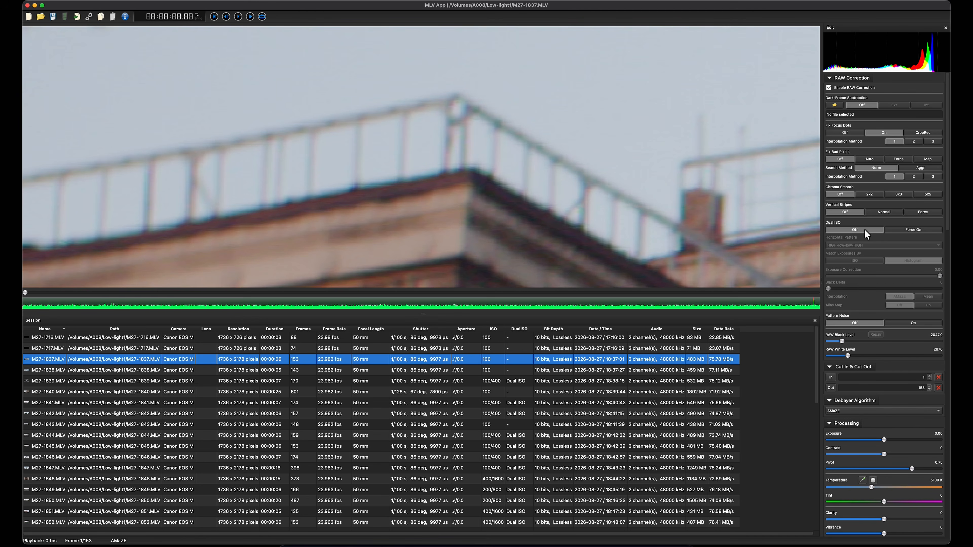
left_click(913, 230)
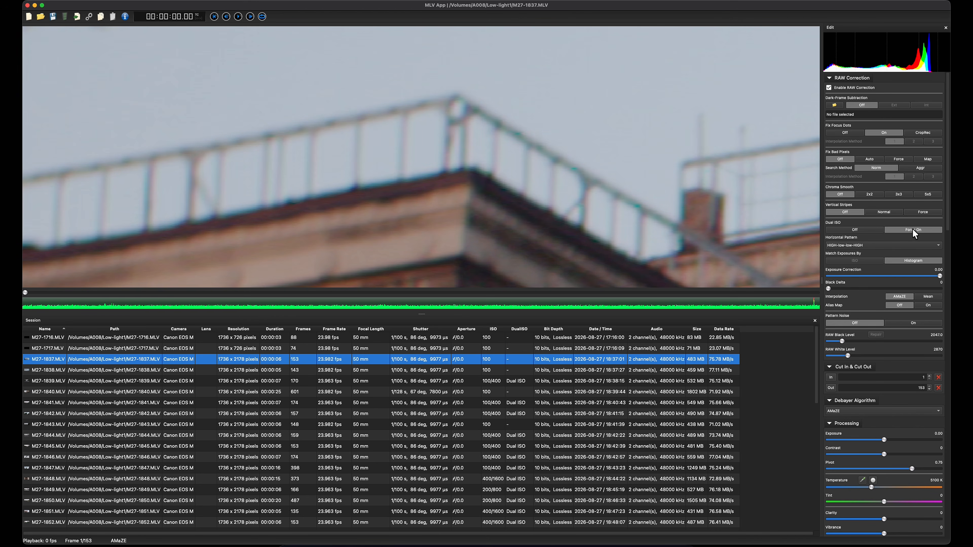
Step: Inspect the cornice's corner ornament up close and turn Dual ISO off to compare its edges
left_click_drag(735, 185, 344, 31)
left_click_drag(450, 164, 575, 201)
scroll(640, 136, "up", 3)
scroll(608, 195, "up", 2)
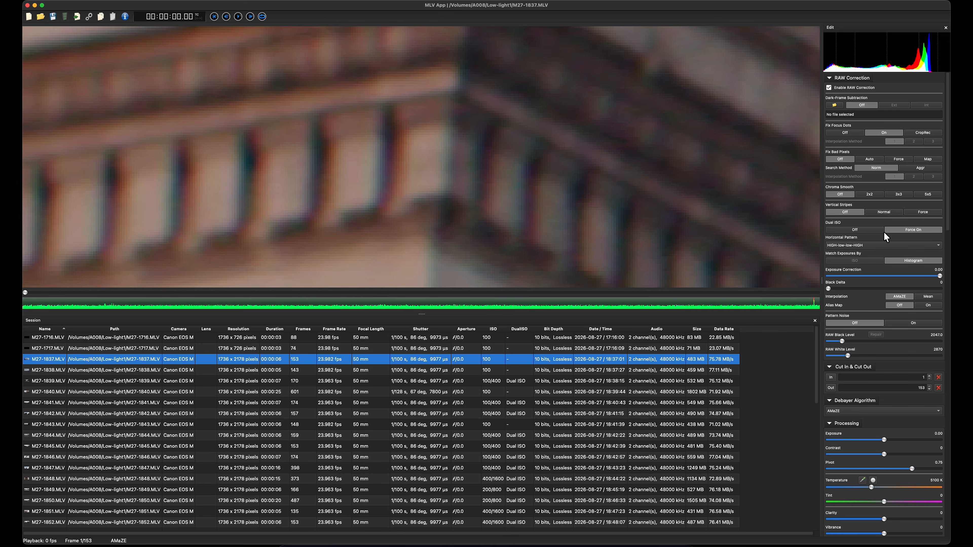
left_click(868, 231)
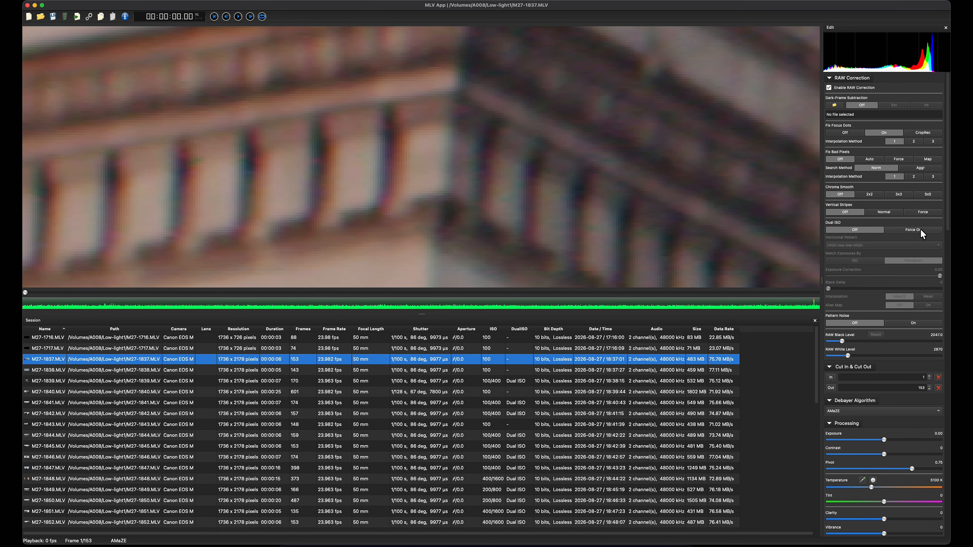
Step: Force Dual ISO on for the building clip and check the cornice and the wider facade
left_click(921, 231)
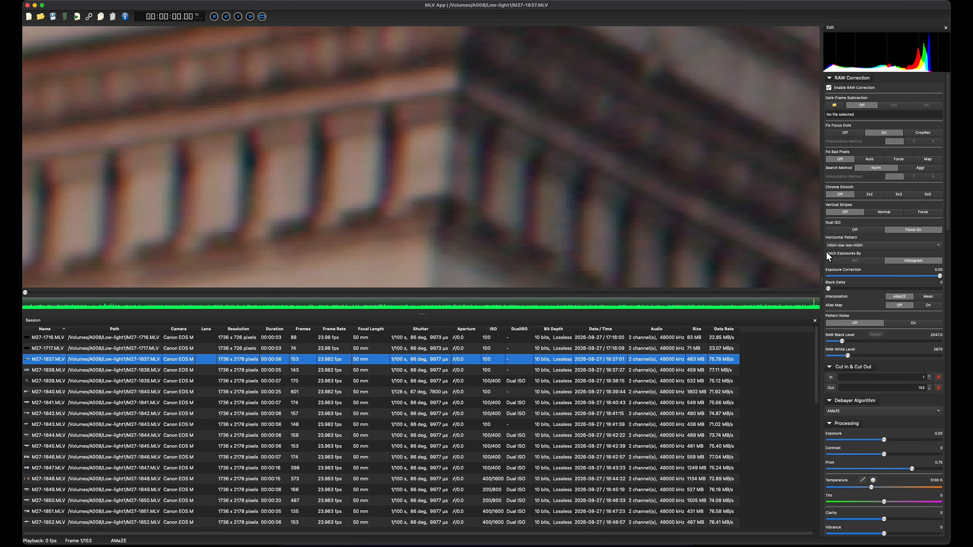
scroll(636, 189, "down", 10)
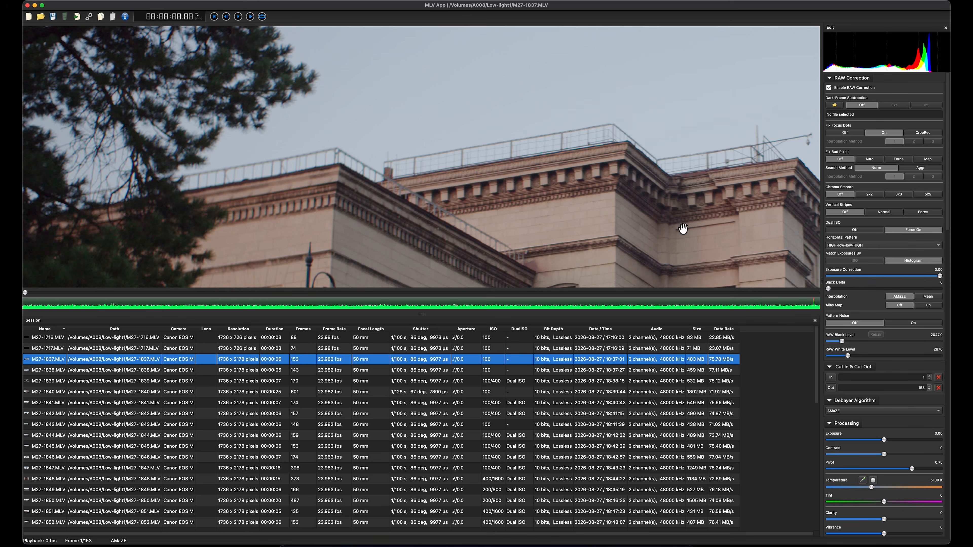
left_click_drag(682, 216, 595, 92)
scroll(599, 126, "down", 4)
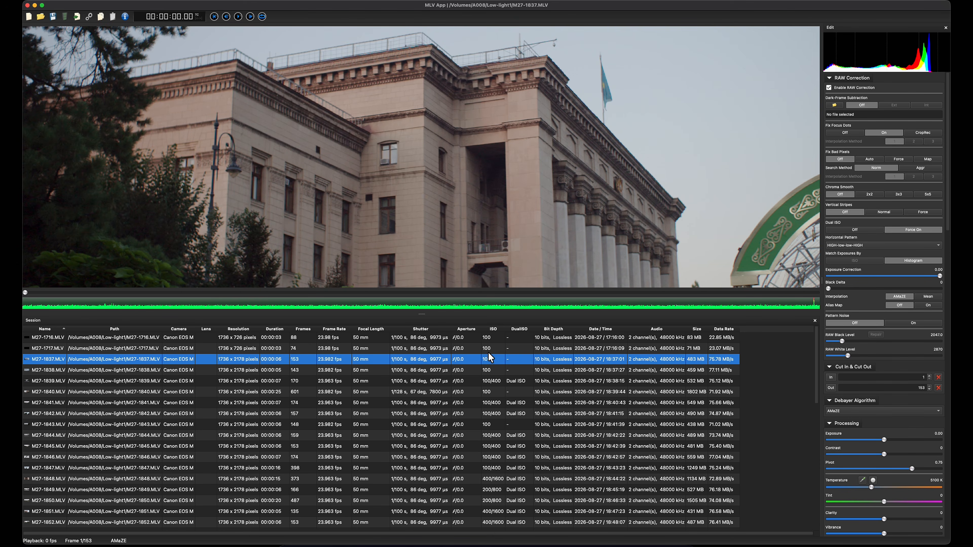
Step: Open the ISO 800 clip M27-1862.MLV and inspect shadow noise in the dark trees around the street lamp
scroll(500, 372, "down", 5)
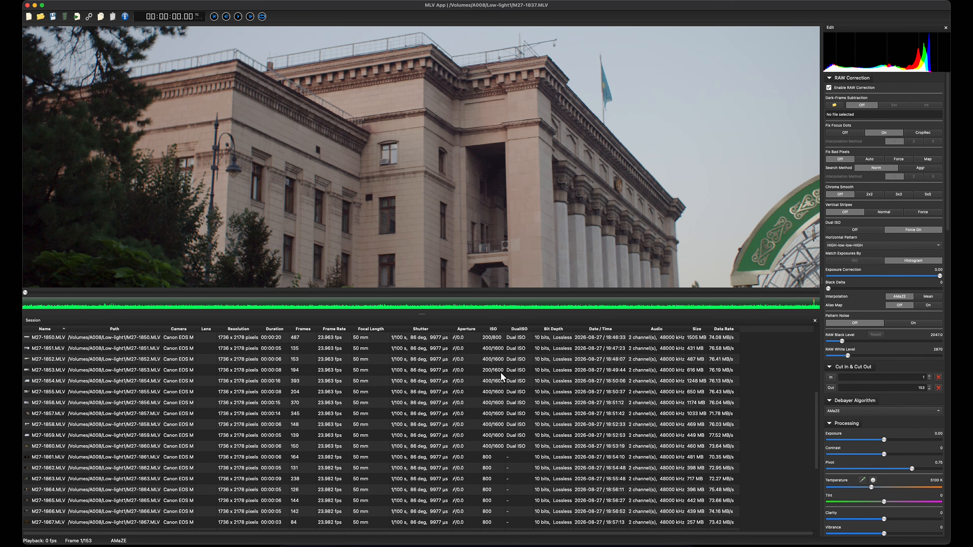
left_click(491, 468)
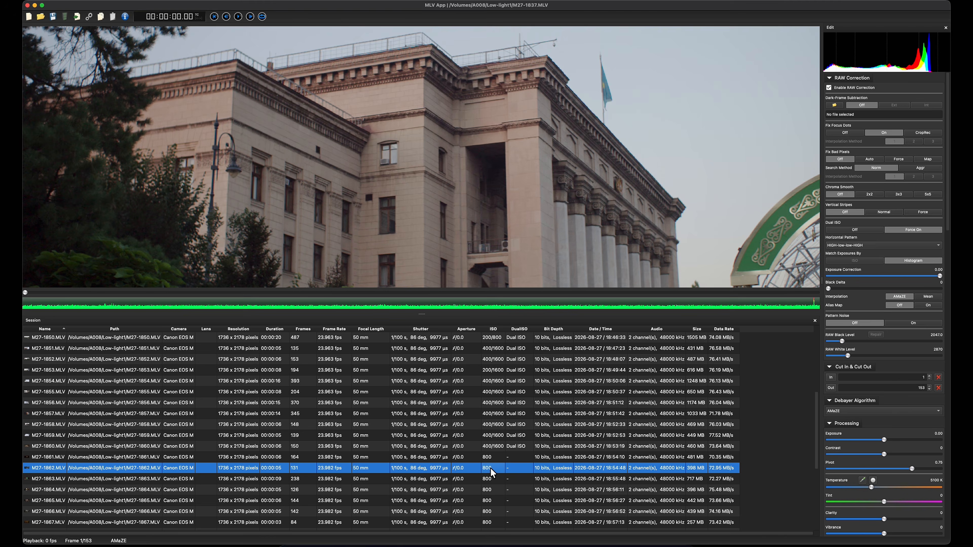
scroll(377, 190, "down", 2)
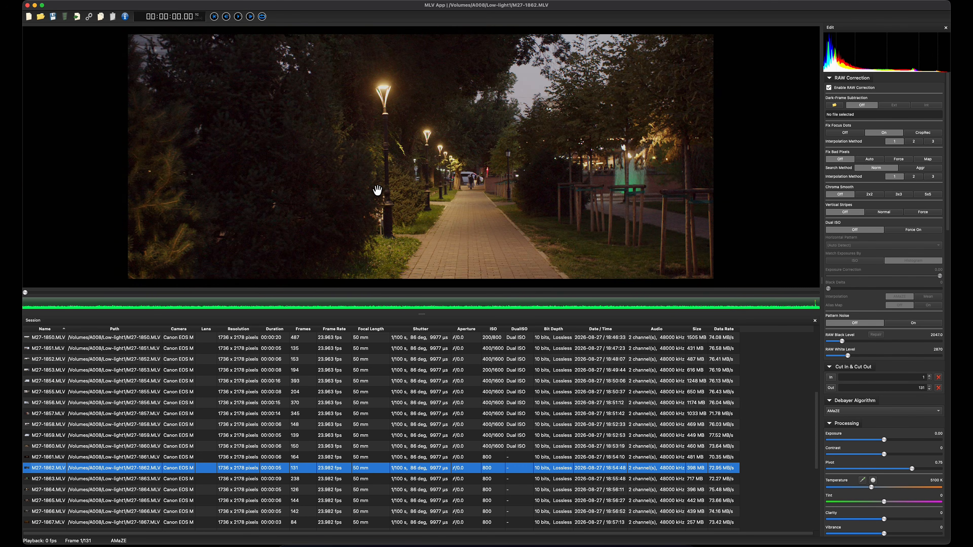
scroll(373, 192, "up", 4)
scroll(314, 169, "up", 6)
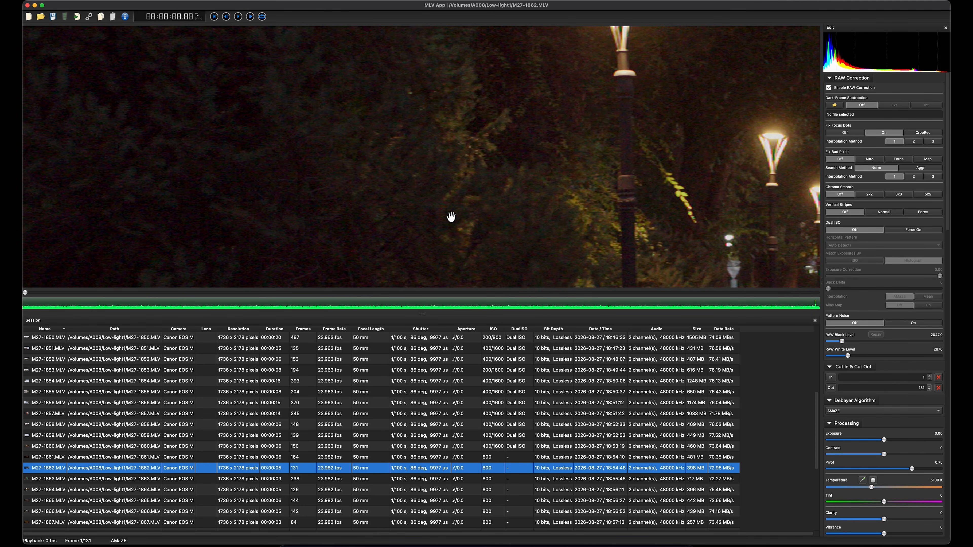
left_click_drag(486, 119, 464, 187)
scroll(423, 131, "up", 2)
scroll(339, 118, "up", 2)
left_click_drag(391, 142, 475, 99)
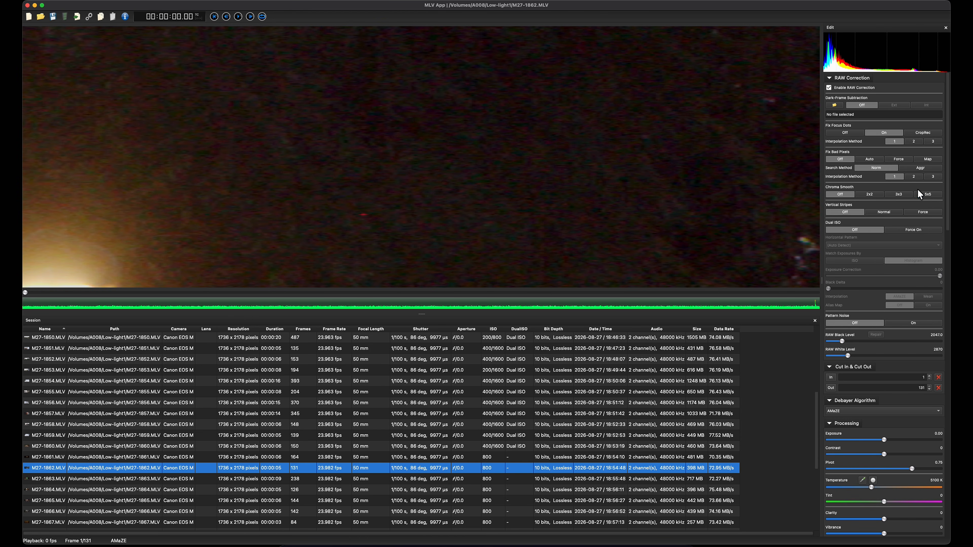
Step: Force Dual ISO on for the night park clip with the horizontal pattern HIGH-low-low-HIGH
left_click(920, 231)
left_click(887, 246)
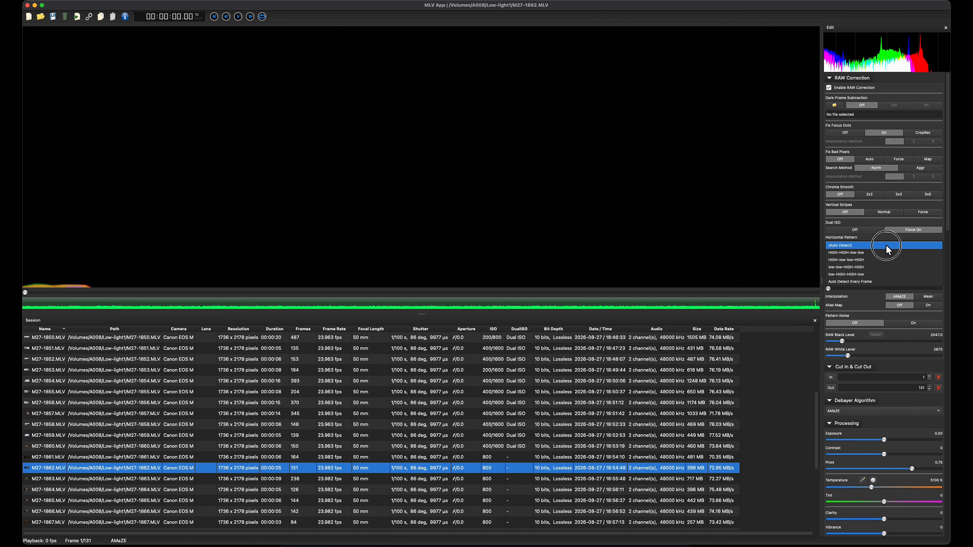
left_click(883, 260)
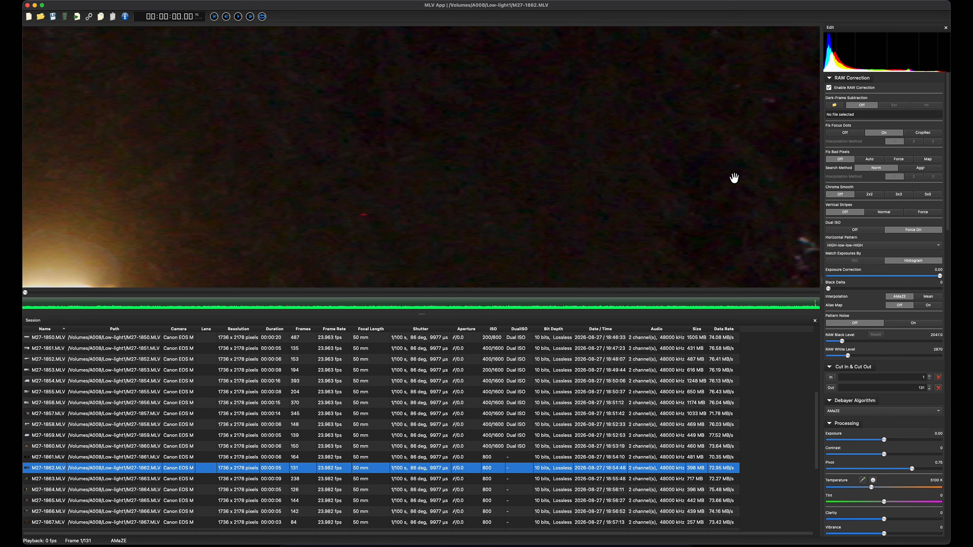
Step: Try the HIGH-HIGH-low-low horizontal pattern and inspect the dark foliage and the glowing street lamp
left_click(871, 243)
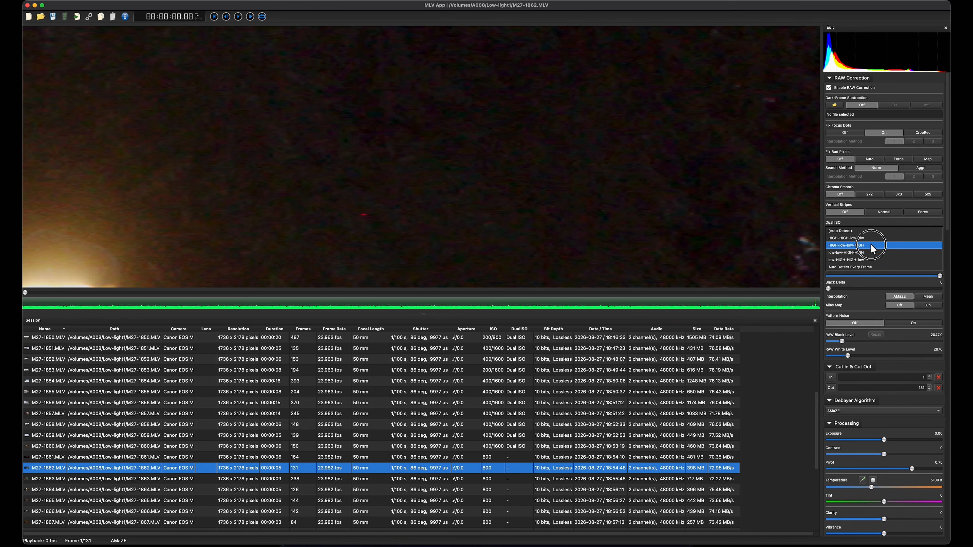
left_click(866, 239)
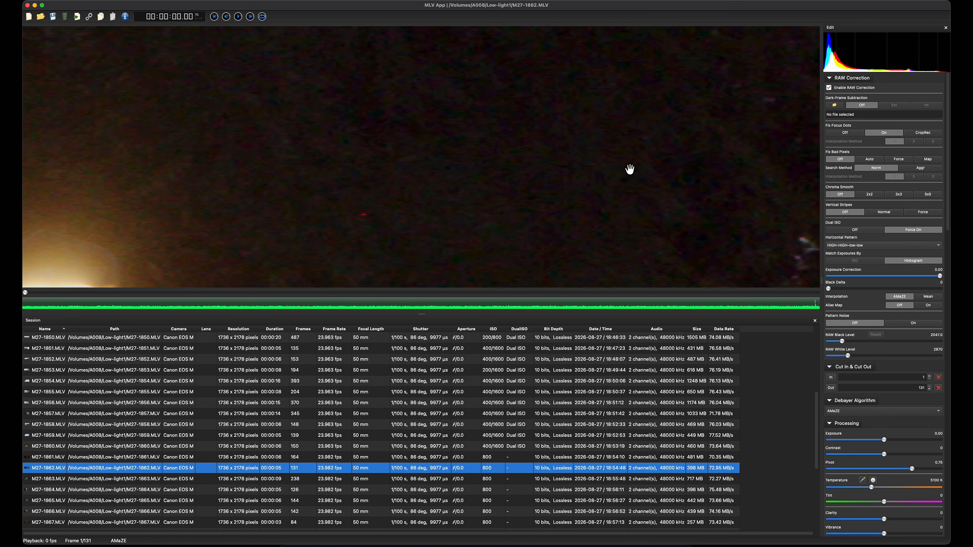
left_click_drag(361, 175, 645, 82)
left_click_drag(591, 171, 646, 117)
left_click_drag(579, 129, 634, 156)
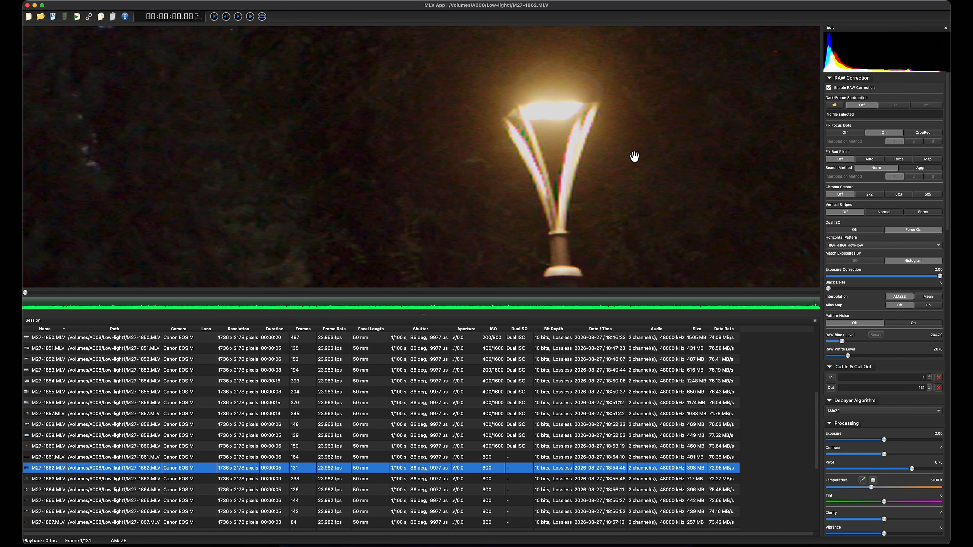
Step: Try the HIGH-low-low-HIGH, low-low-HIGH-HIGH and low-HIGH-HIGH-low patterns in turn, comparing the lamp and surrounding shadows
left_click(883, 244)
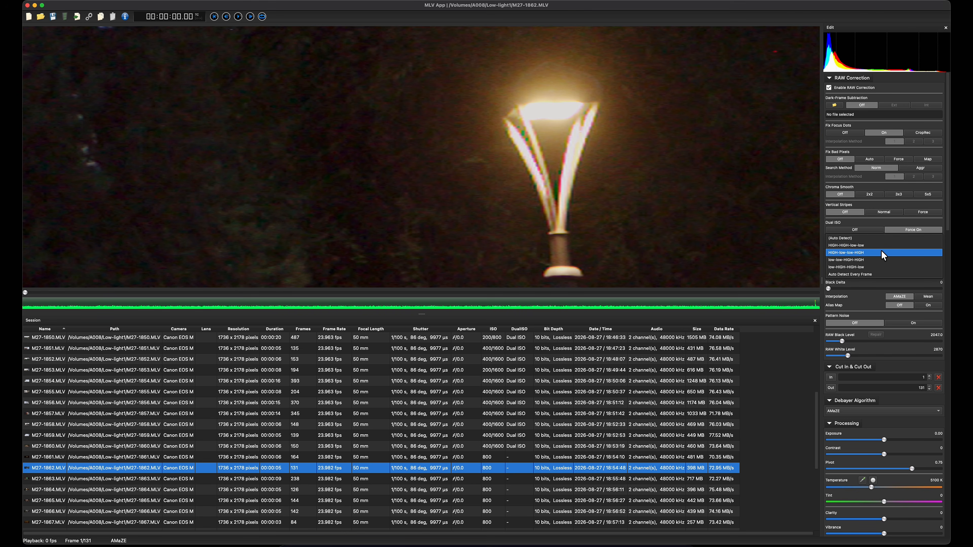
left_click(881, 251)
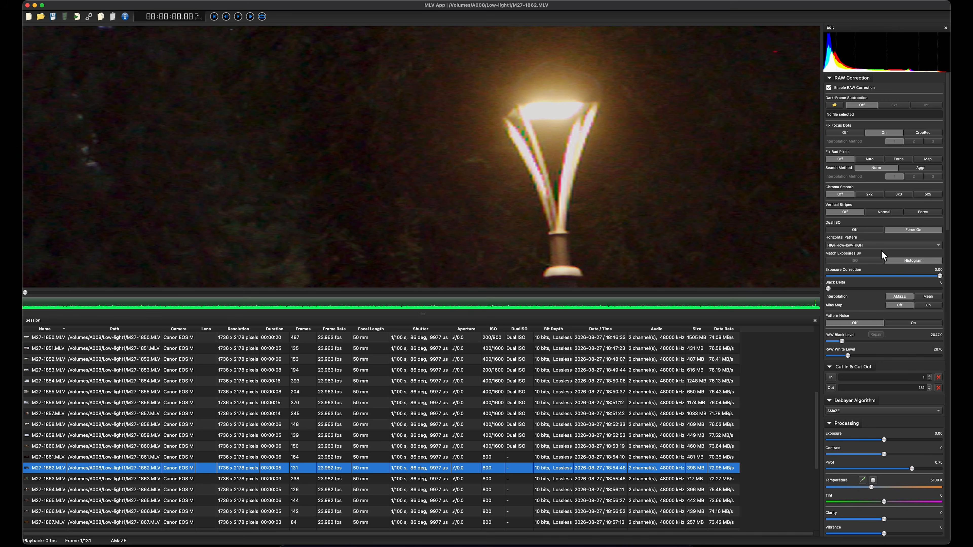
left_click(879, 246)
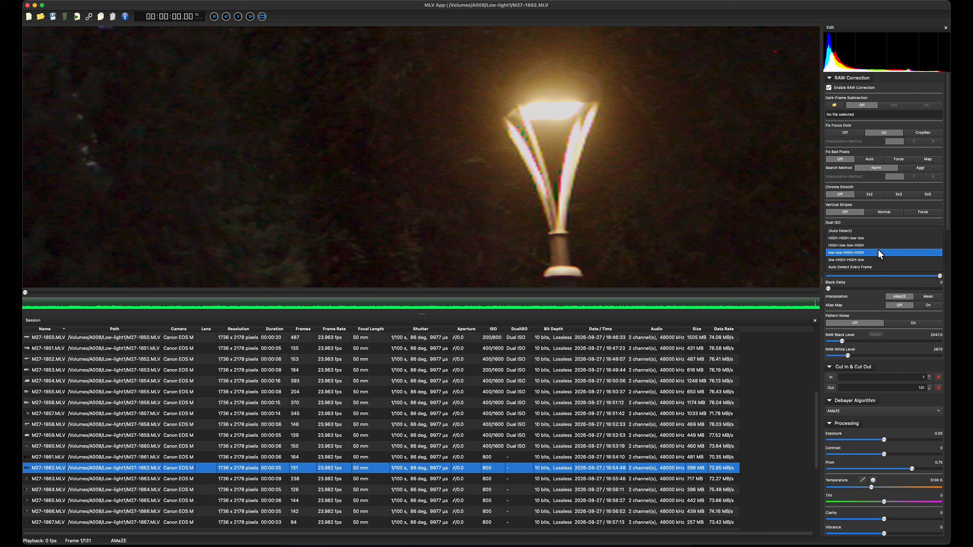
left_click(878, 251)
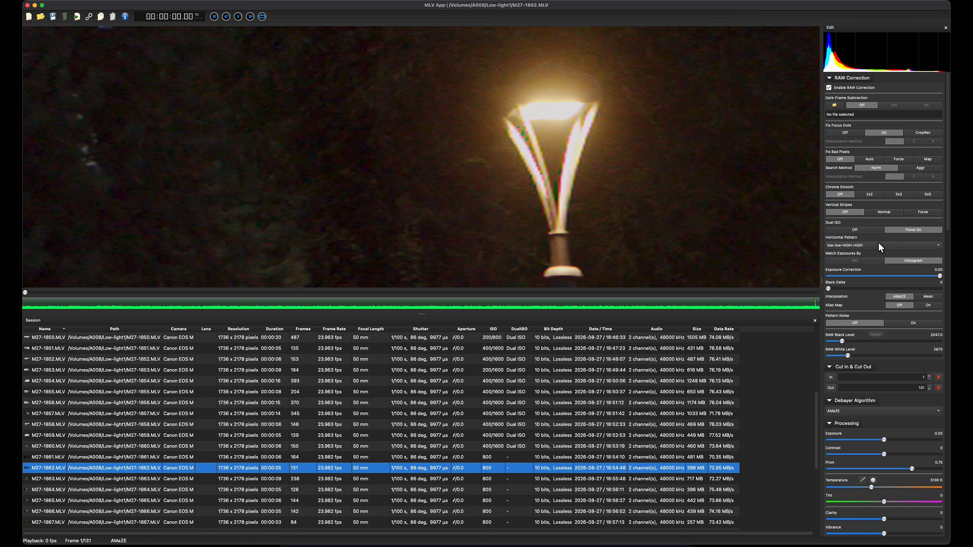
left_click(878, 243)
left_click(877, 252)
left_click_drag(601, 112, 445, 211)
left_click_drag(613, 136, 726, 230)
left_click_drag(637, 176, 705, 89)
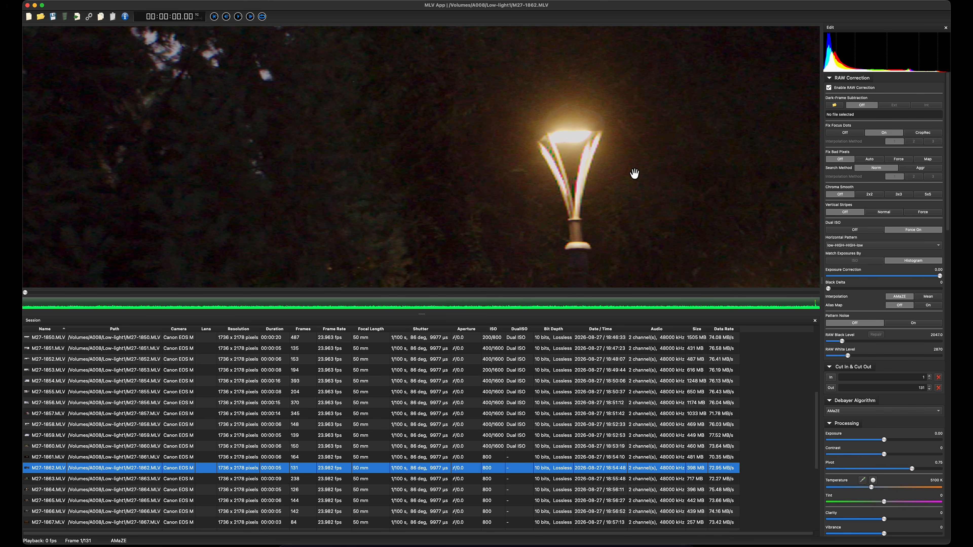
Step: Set the Dual ISO horizontal pattern back to HIGH-low-low-HIGH and check the lamps against the trees
left_click(869, 246)
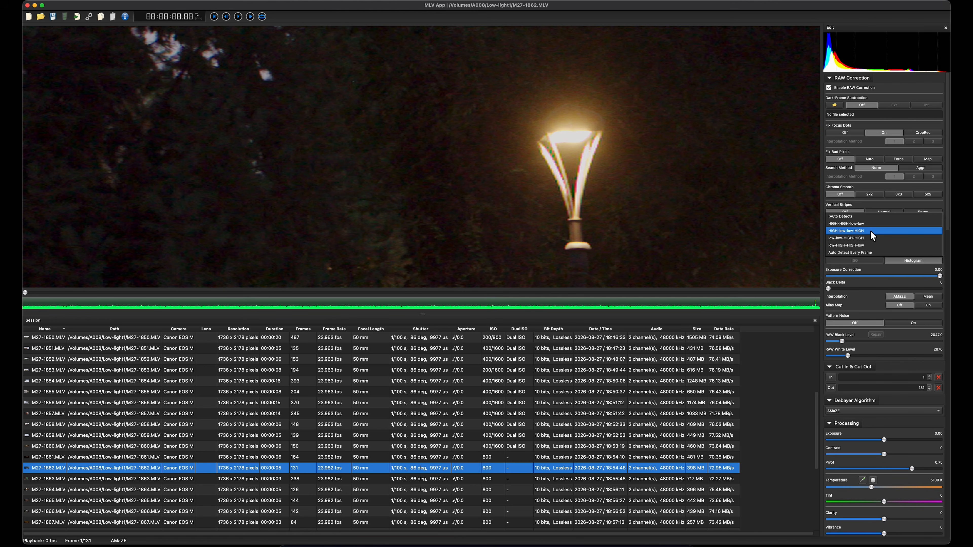
left_click(870, 231)
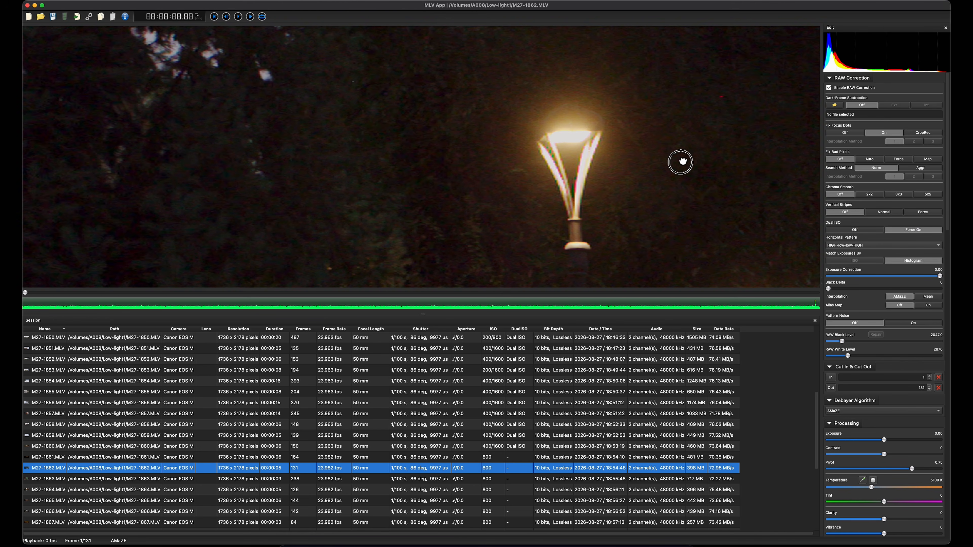
left_click_drag(680, 162, 589, 196)
scroll(590, 195, "down", 3)
left_click_drag(651, 210, 651, 176)
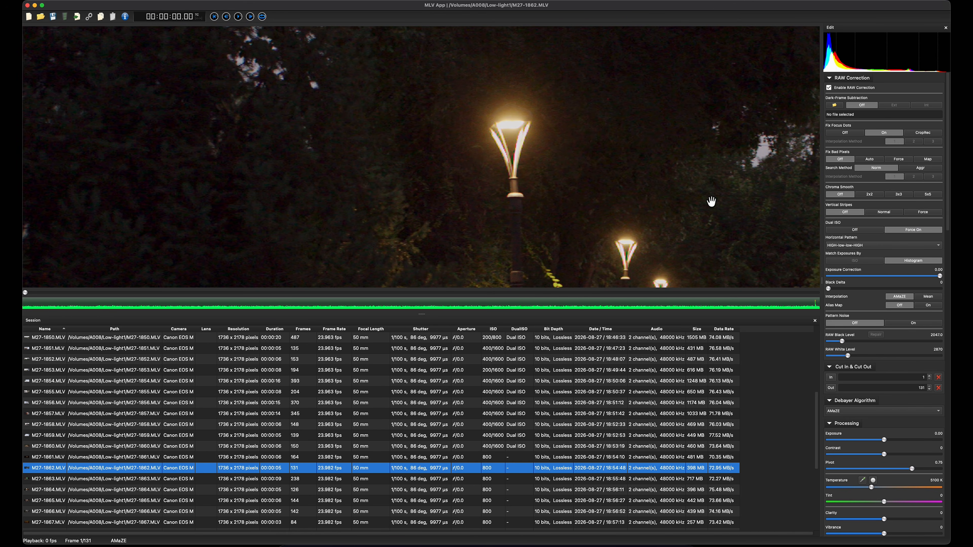
Step: Compare shadow noise beside the street lamp with Dual ISO off and forced on
left_click(858, 230)
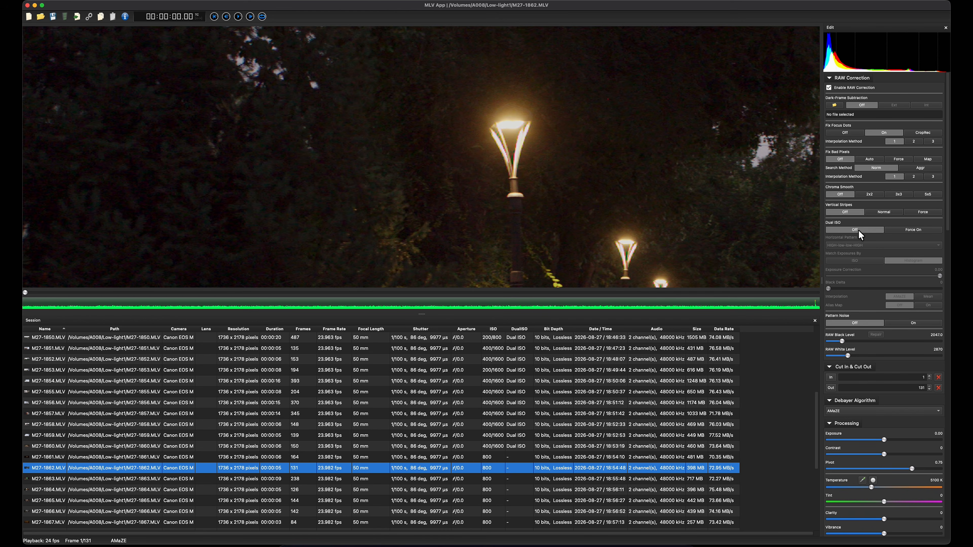
scroll(420, 125, "up", 6)
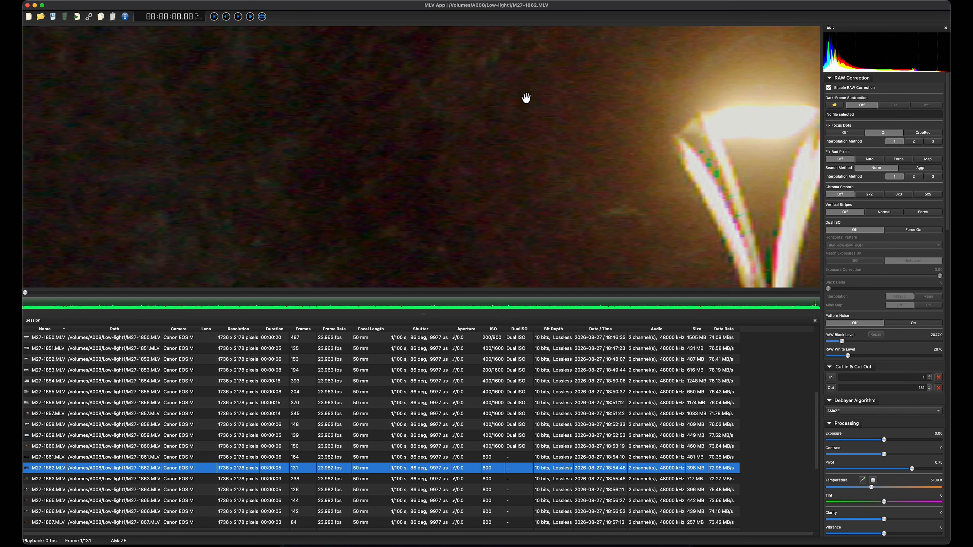
left_click(915, 230)
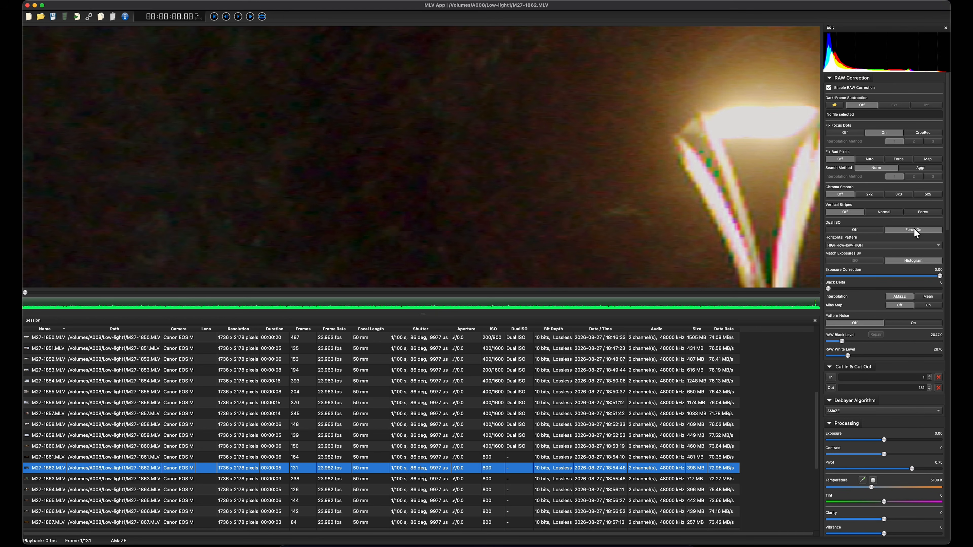
Step: Set Chroma Smooth to 3x3 and check the row of lamps and the footpath with Dual ISO forced on
left_click(898, 194)
scroll(567, 143, "down", 4)
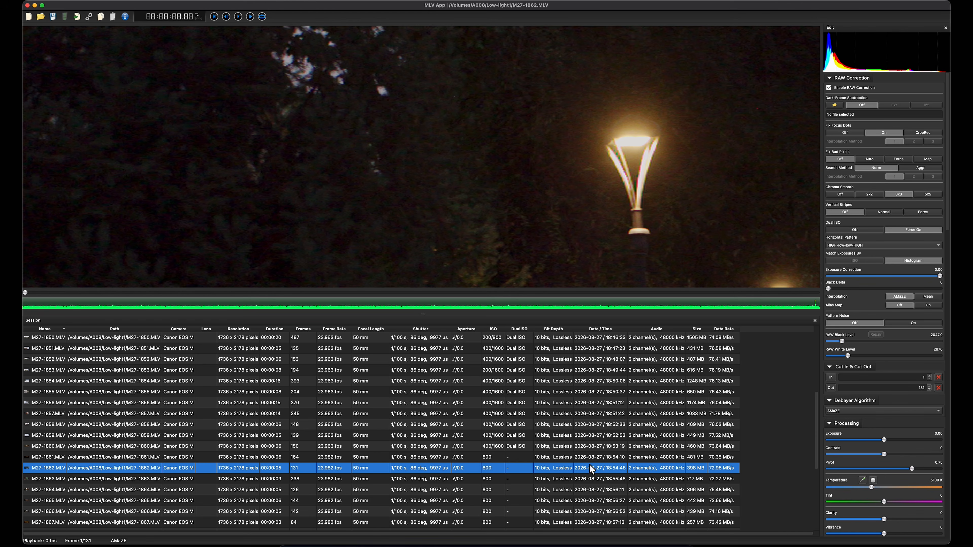
scroll(688, 211, "down", 10)
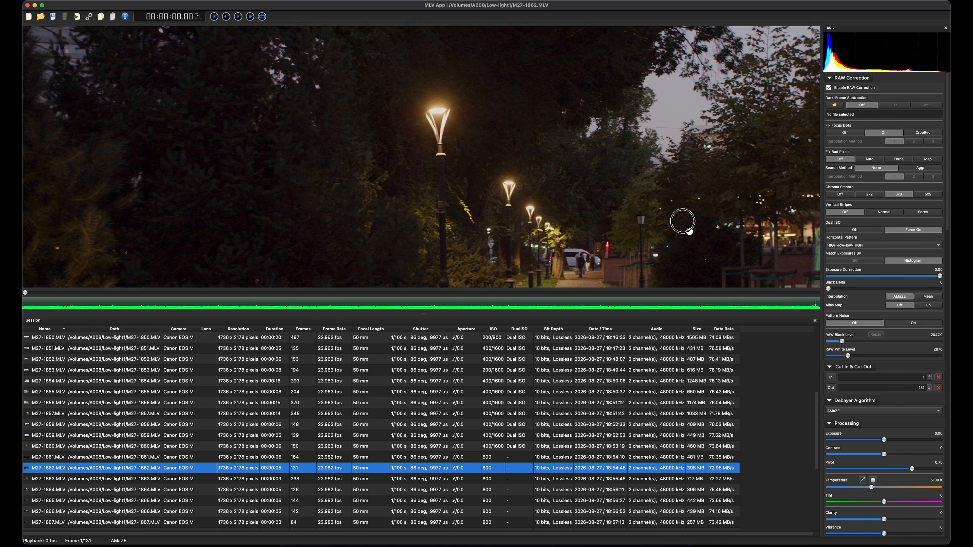
scroll(519, 123, "up", 8)
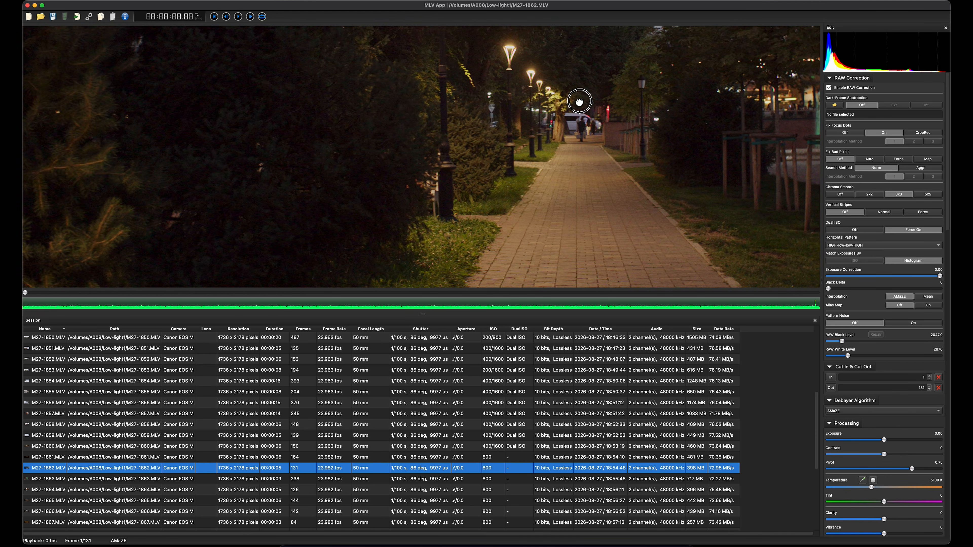
scroll(529, 120, "up", 8)
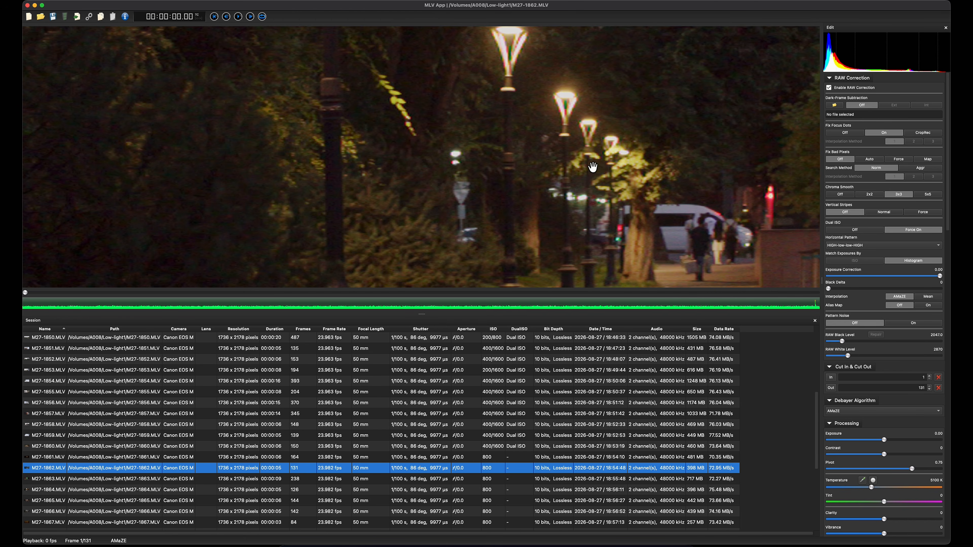
scroll(646, 126, "down", 10)
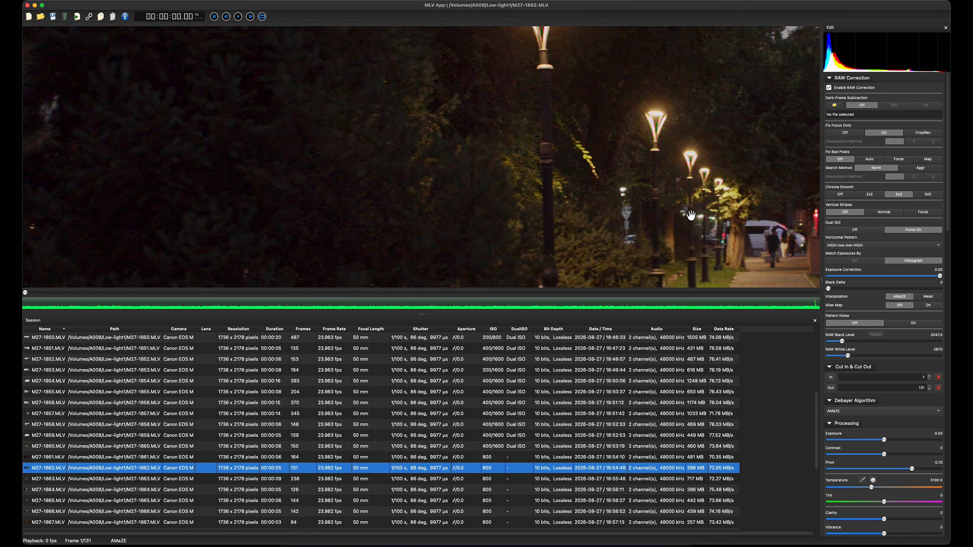
scroll(566, 180, "down", 3)
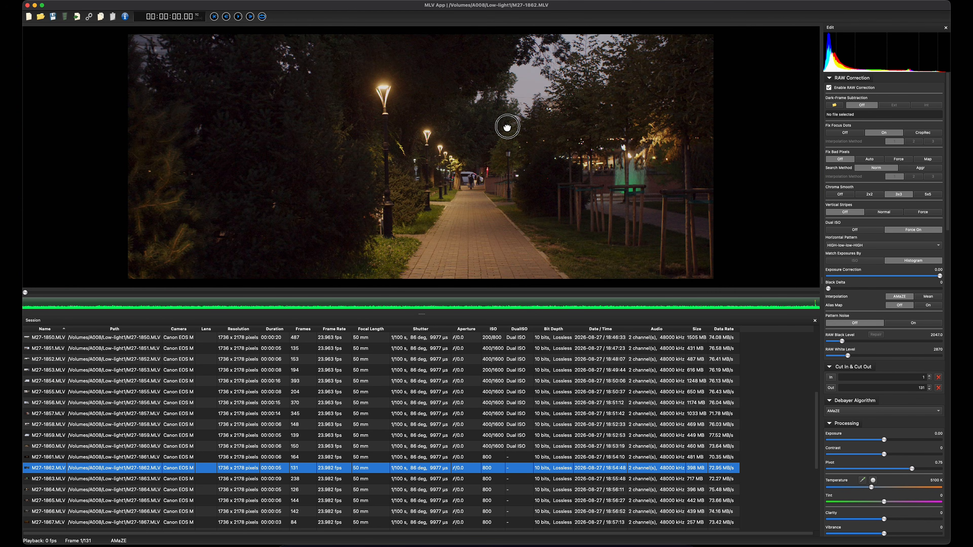
Step: Examine the dark foliage, distant pedestrians and brick path for noise and detail with 3x3 chroma smoothing
scroll(442, 146, "up", 4)
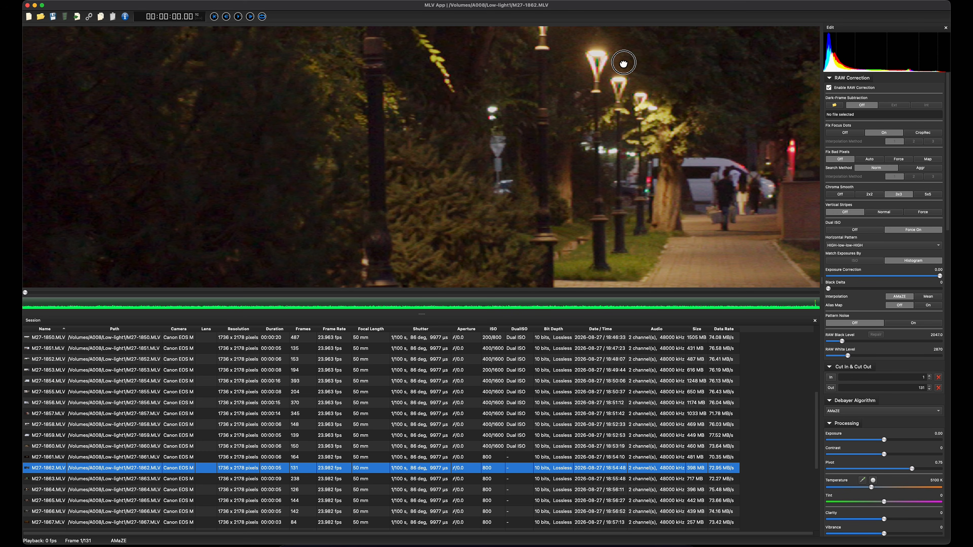
scroll(574, 109, "up", 10)
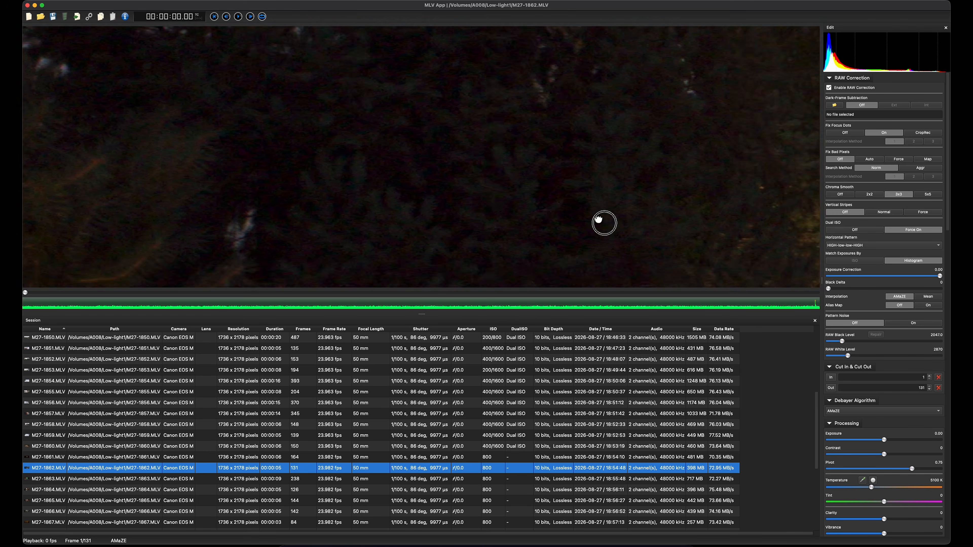
left_click_drag(591, 121, 357, 184)
left_click_drag(649, 65, 395, 126)
left_click_drag(609, 180, 426, 30)
scroll(606, 143, "down", 5)
scroll(537, 123, "up", 2)
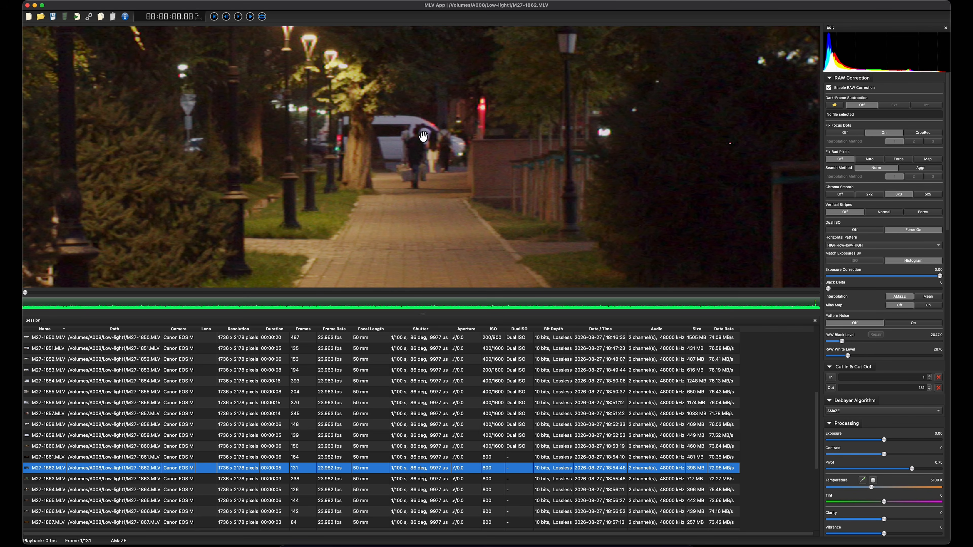
scroll(492, 140, "down", 2)
scroll(492, 139, "down", 4)
scroll(426, 152, "up", 2)
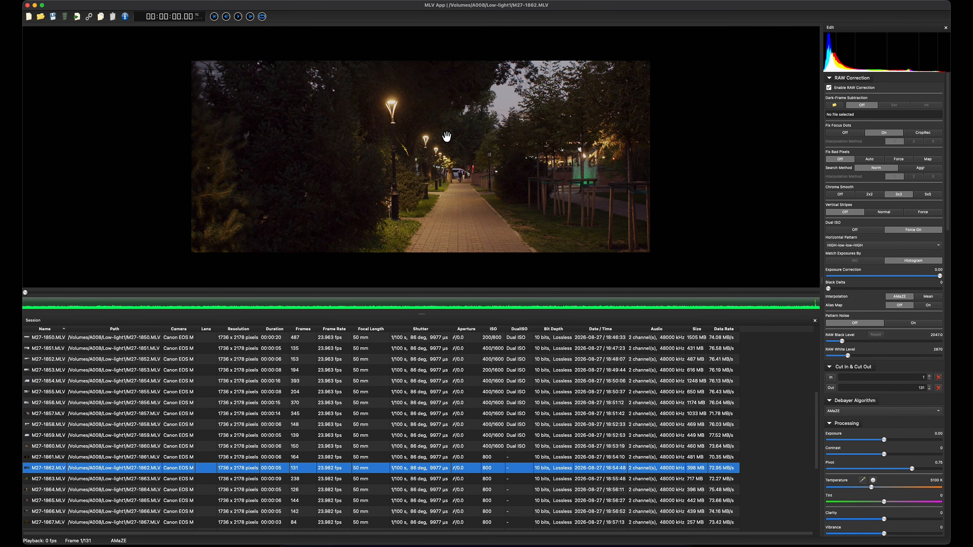
left_click(446, 153)
scroll(474, 153, "up", 6)
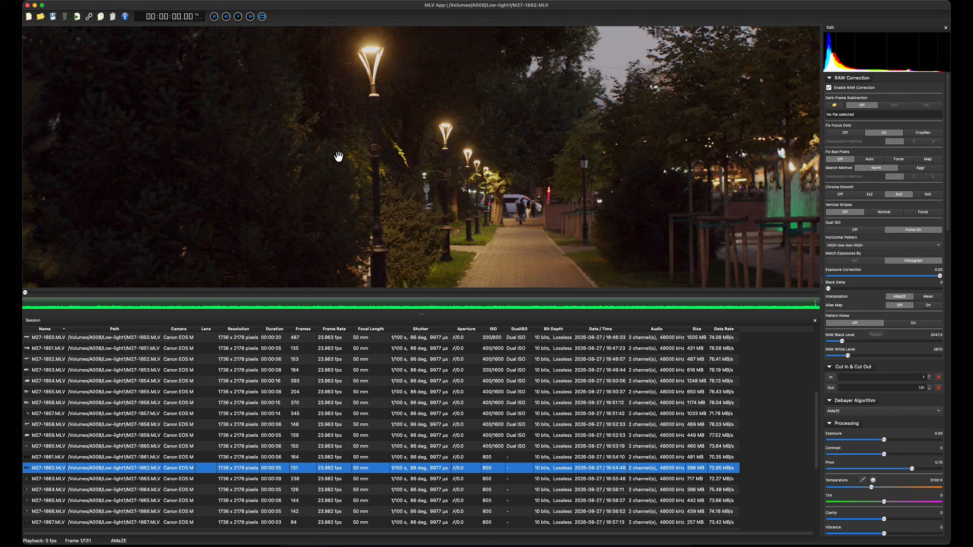
Step: Examine the tree canopy, street lamps and distant pedestrians for noise and edge fringing with Dual ISO forced on
scroll(456, 135, "up", 3)
left_click_drag(629, 104, 484, 149)
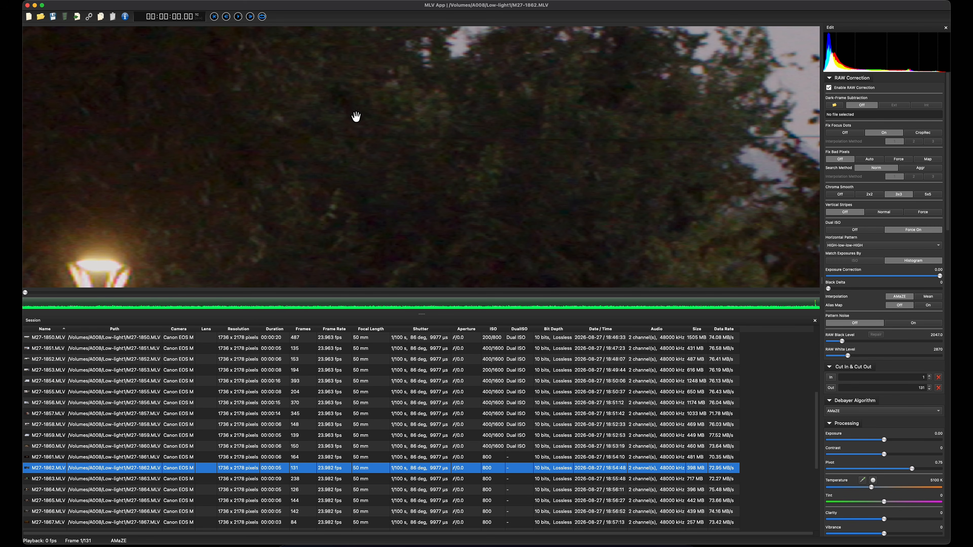
mouse_move(400, 200)
left_mouse_down()
mouse_move(528, 102)
mouse_move(547, 100)
left_mouse_up()
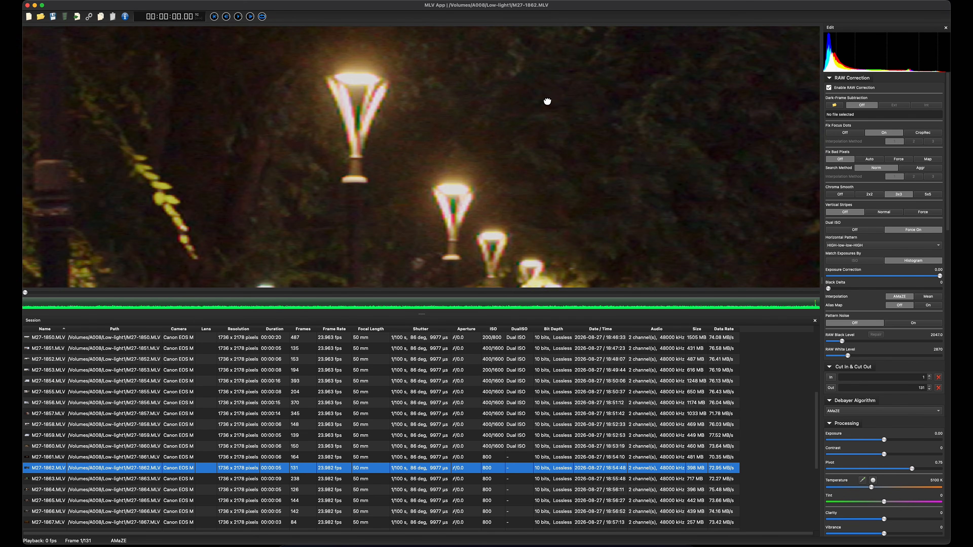
left_click_drag(451, 87, 610, 199)
left_click_drag(532, 99, 543, 205)
scroll(512, 98, "down", 3)
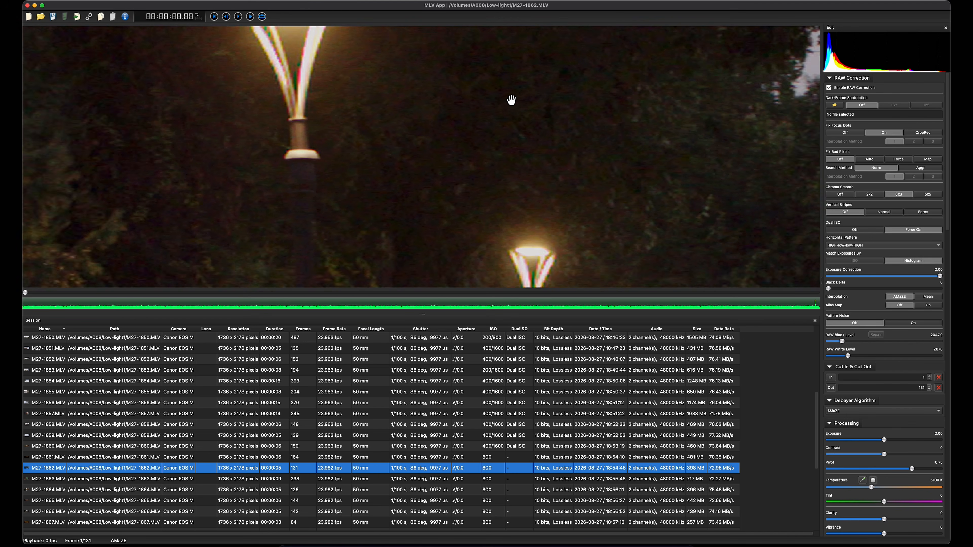
left_click_drag(455, 140, 445, 74)
scroll(437, 65, "down", 2)
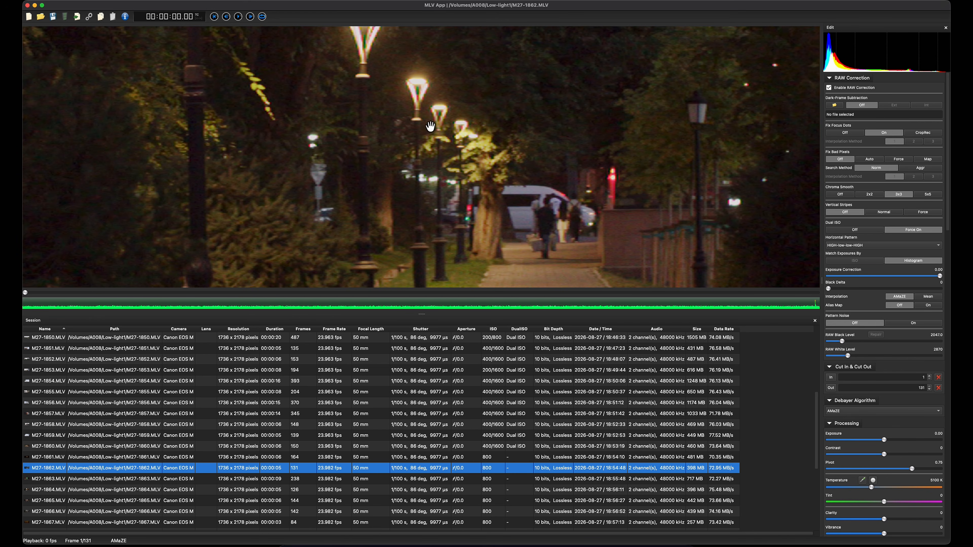
scroll(362, 98, "up", 3)
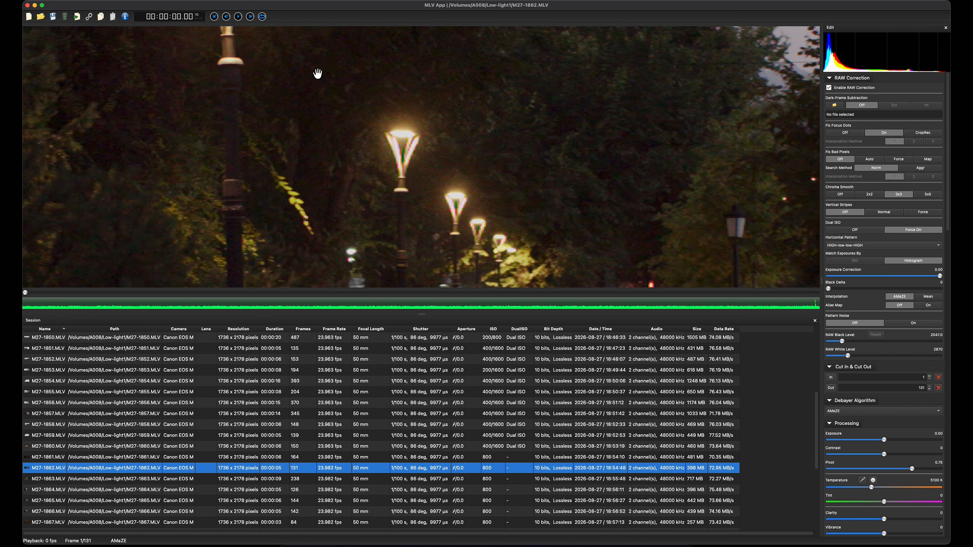
scroll(397, 138, "down", 4)
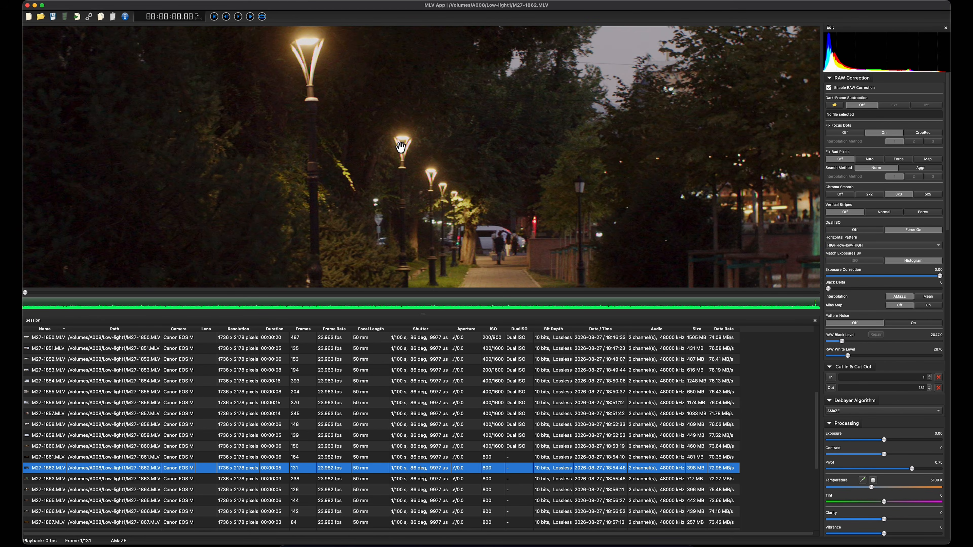
scroll(398, 169, "down", 2)
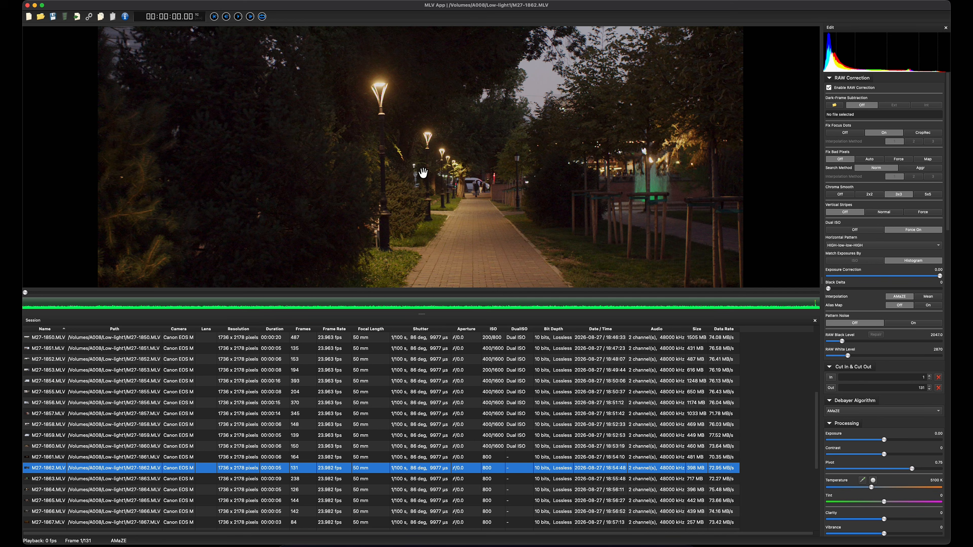
Step: Inspect the dark shrubs beside the lamp post and the brick path for shadow noise
scroll(423, 173, "up", 5)
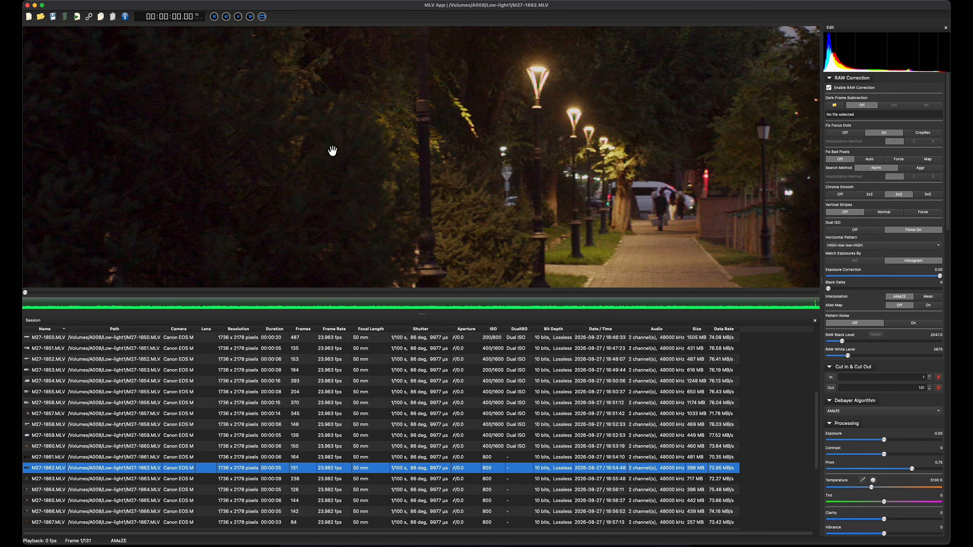
scroll(345, 154, "up", 5)
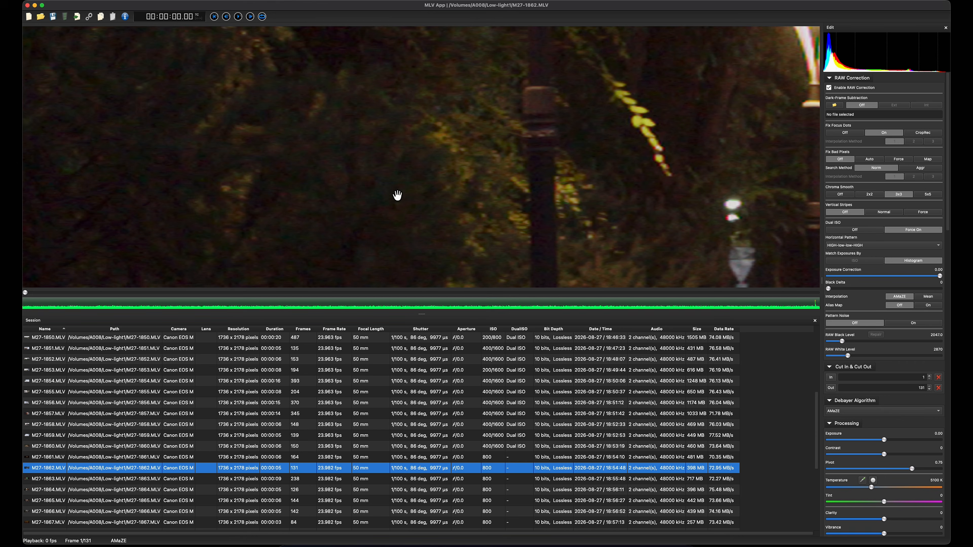
scroll(583, 192, "down", 4)
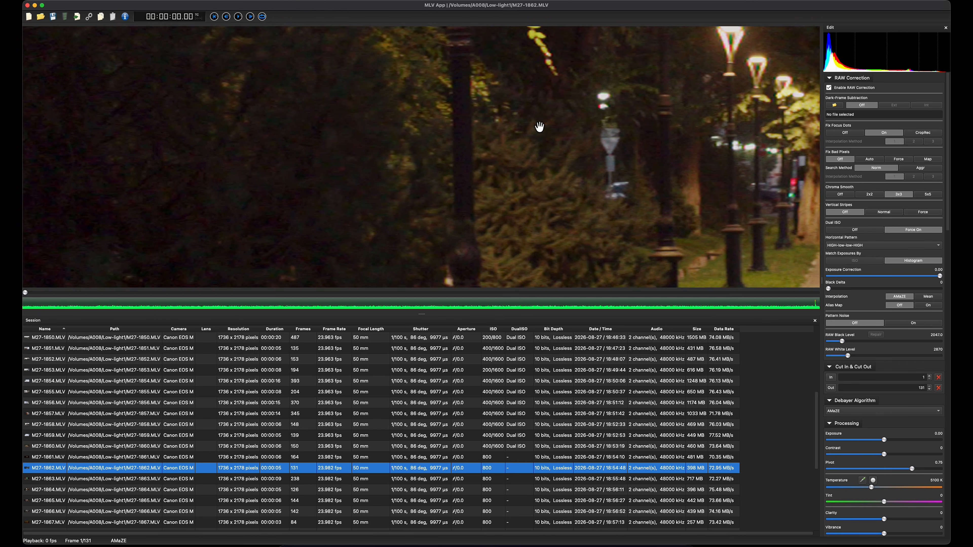
scroll(665, 224, "up", 3)
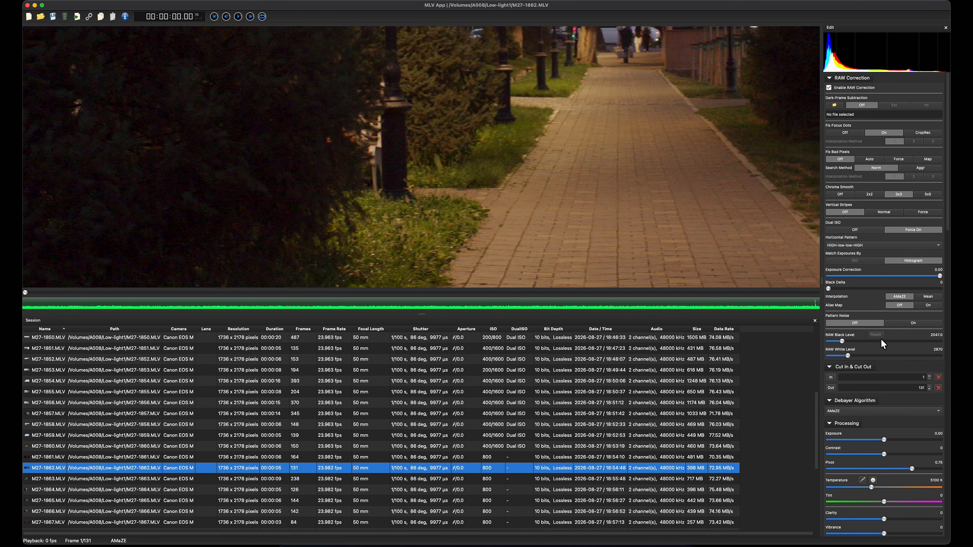
scroll(911, 388, "down", 5)
scroll(602, 171, "down", 5)
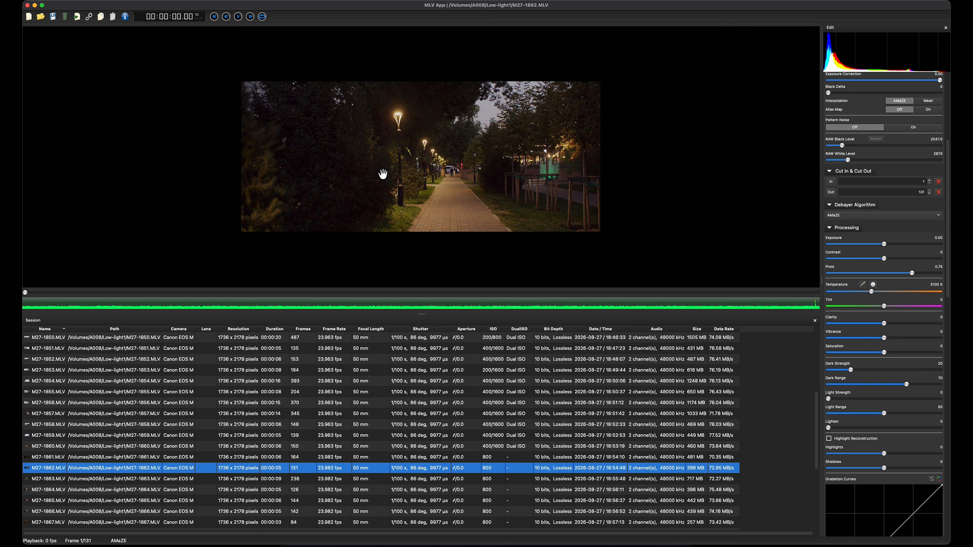
scroll(363, 160, "up", 2)
scroll(336, 199, "up", 2)
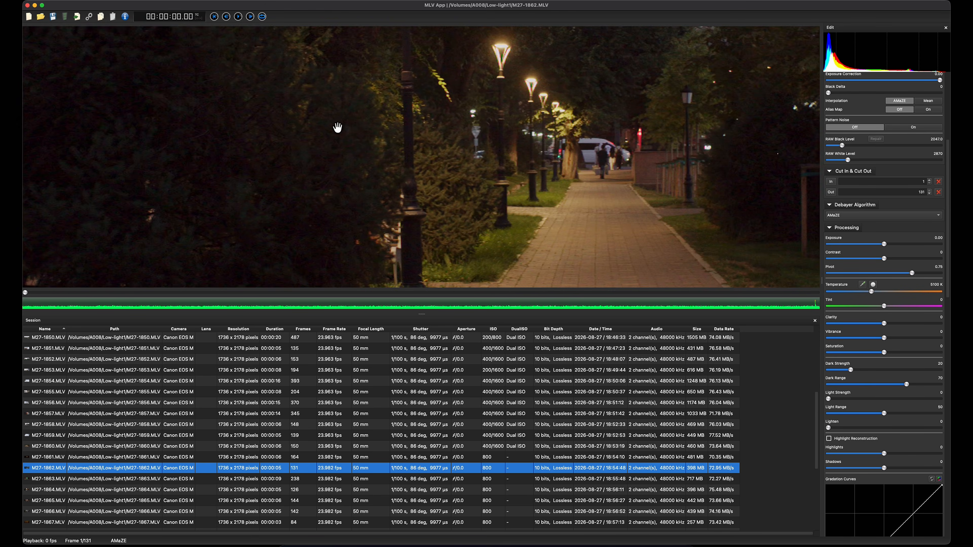
left_click_drag(399, 155, 525, 111)
scroll(880, 235, "up", 5)
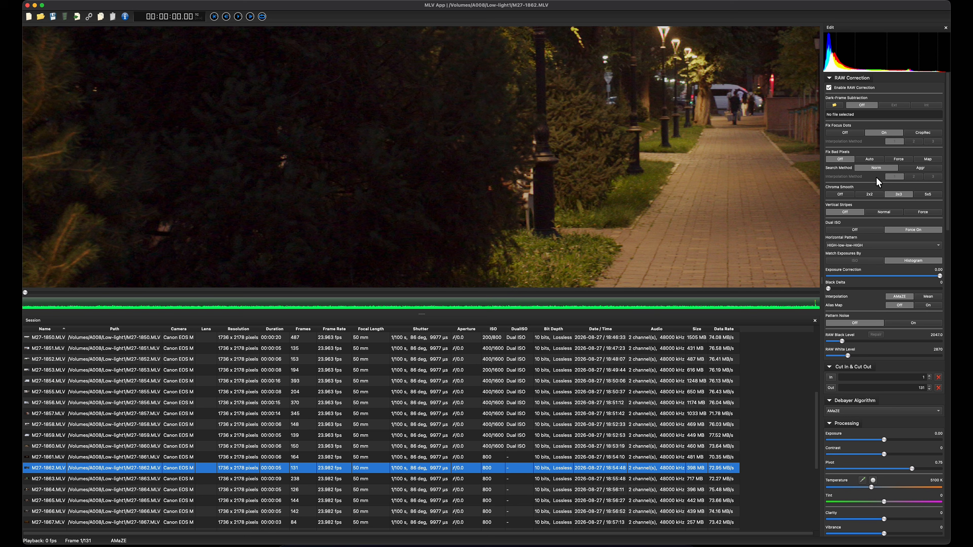
Step: Compare the bright lamp heads against the sky and trees with the dark bush beside the footpath
scroll(640, 166, "down", 4)
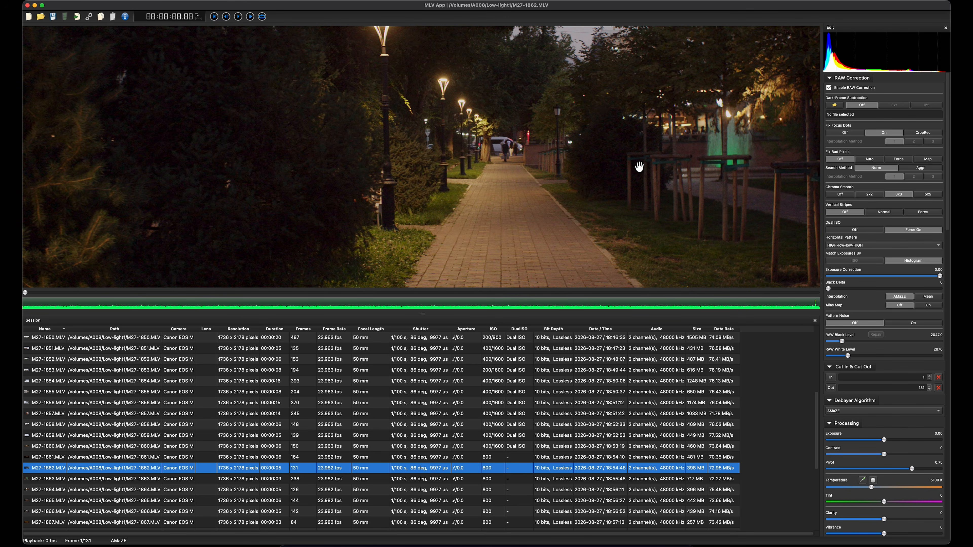
left_click_drag(447, 163, 475, 245)
scroll(385, 93, "up", 3)
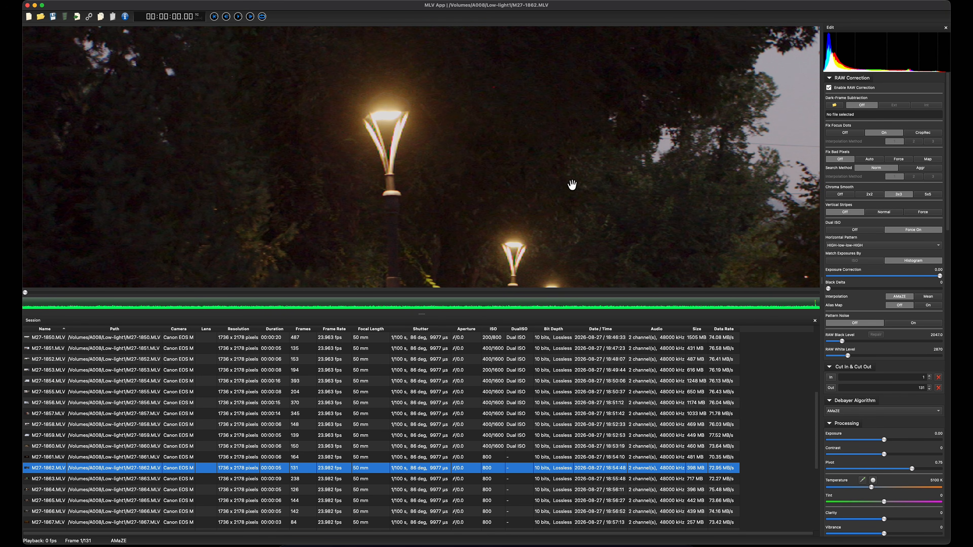
scroll(497, 225, "down", 3)
left_click_drag(497, 262, 525, 123)
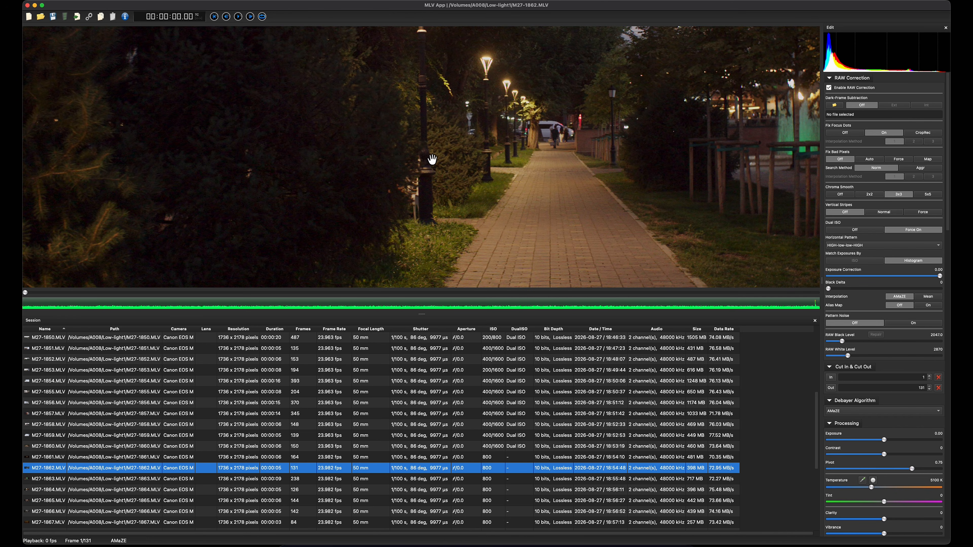
scroll(427, 150, "up", 2)
scroll(427, 149, "up", 2)
left_click_drag(427, 149, 556, 106)
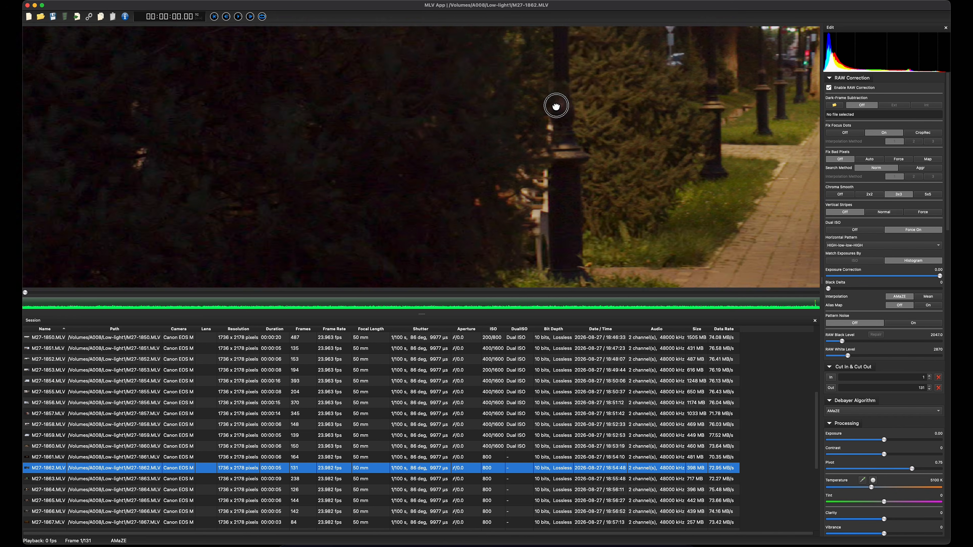
scroll(417, 126, "down", 2)
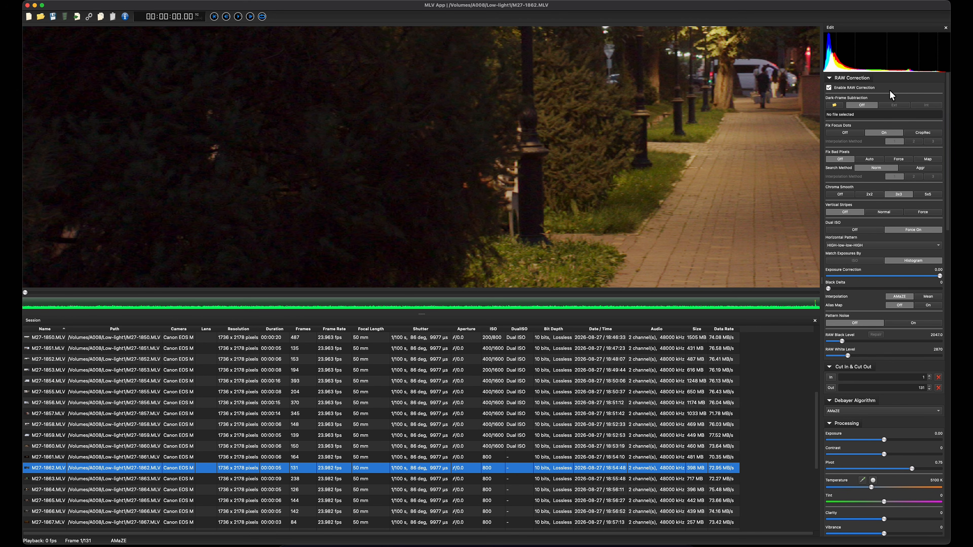
Step: Set Fix Bad Pixels to Map for the park clip and check the shadows beside the footpath
left_click(928, 159)
left_click(897, 169)
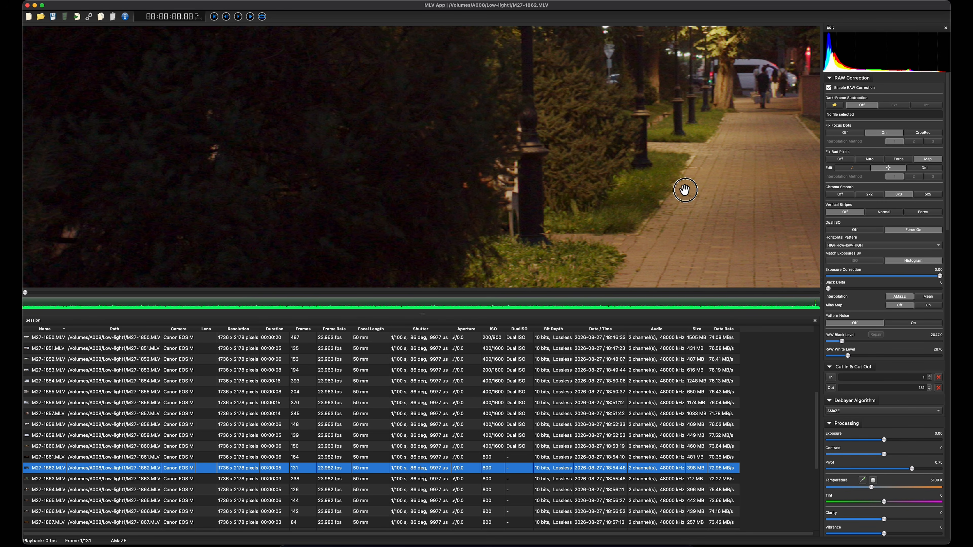
left_click_drag(682, 189, 618, 165)
Step: Open the Dual ISO clip M27-1907.MLV from the session and look over the building facade
scroll(471, 466, "down", 5)
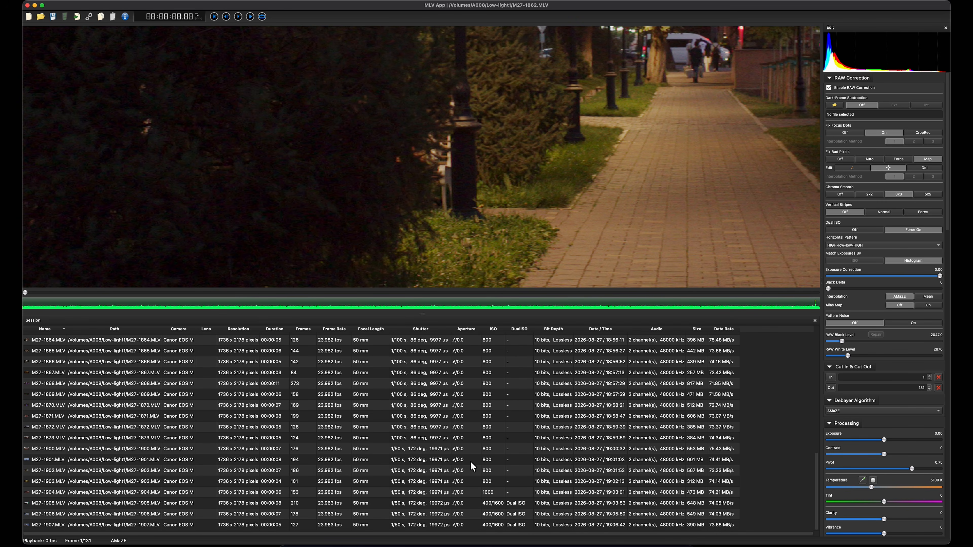
left_click(493, 526)
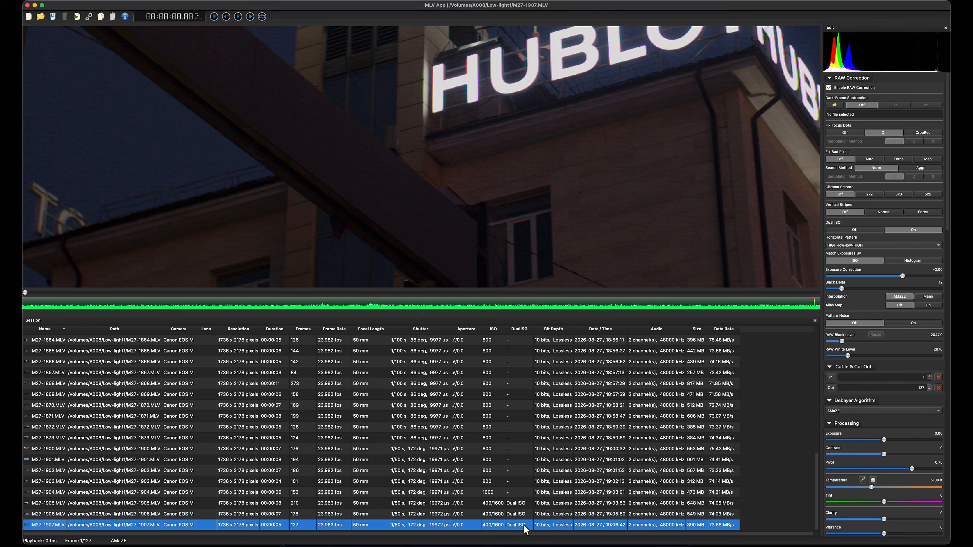
left_click_drag(568, 216, 658, 283)
left_click_drag(568, 196, 725, 286)
left_click_drag(581, 222, 343, 33)
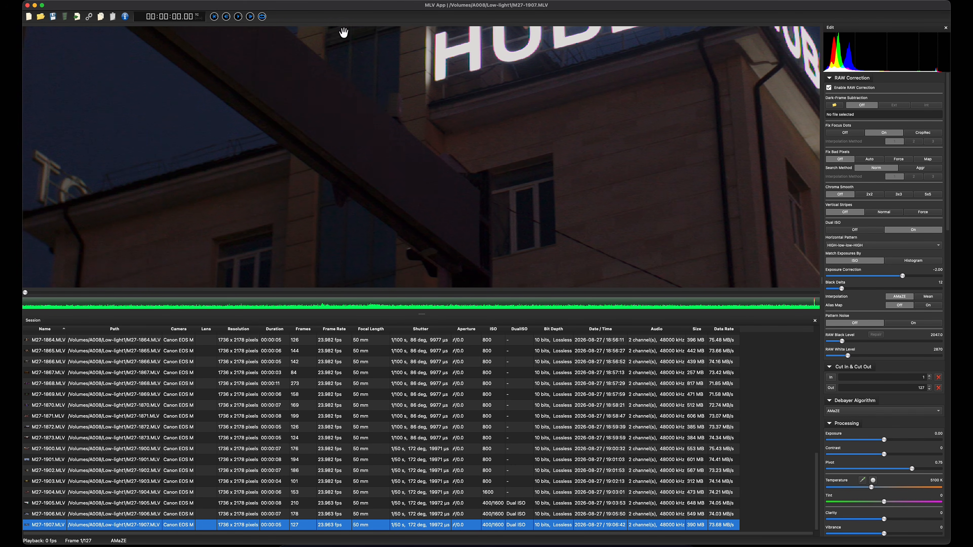
Step: Examine the illuminated HUBLOT sign, facade and dark beam for noise and edge detail
left_click_drag(468, 61, 366, 46)
left_click_drag(549, 122, 600, 124)
left_click_drag(359, 94, 329, 74)
left_click_drag(628, 117, 401, 167)
left_click_drag(585, 121, 433, 208)
left_click_drag(437, 158, 643, 244)
left_click_drag(450, 122, 625, 81)
left_click_drag(466, 156, 655, 150)
left_click_drag(463, 236, 460, 106)
left_click_drag(581, 222, 467, 68)
left_click_drag(675, 134, 373, 82)
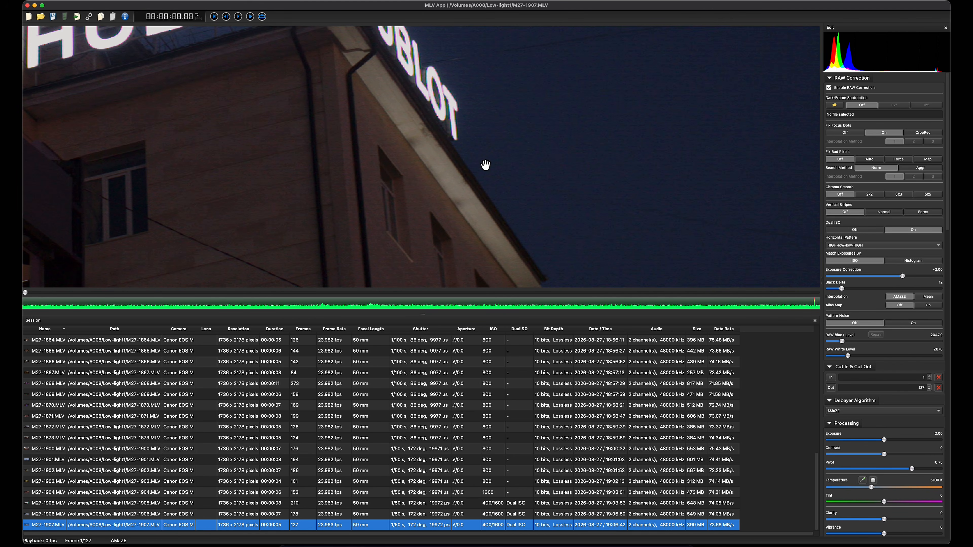
Step: Inspect the roof edge, side windows and night sky up close for color noise and fringing
left_click_drag(447, 148, 410, 256)
left_click_drag(478, 82, 618, 207)
left_click_drag(512, 89, 652, 226)
left_click_drag(422, 115, 518, 138)
left_click_drag(666, 192, 477, 66)
left_click_drag(568, 169, 509, 13)
left_click_drag(612, 158, 527, 60)
scroll(469, 155, "up", 5)
scroll(624, 232, "up", 2)
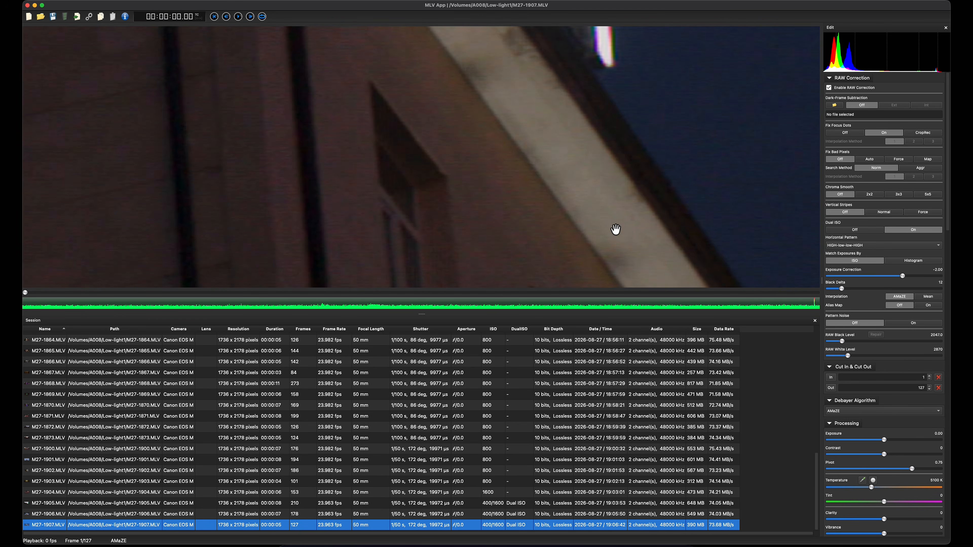
scroll(575, 210, "down", 2)
scroll(450, 180, "up", 4)
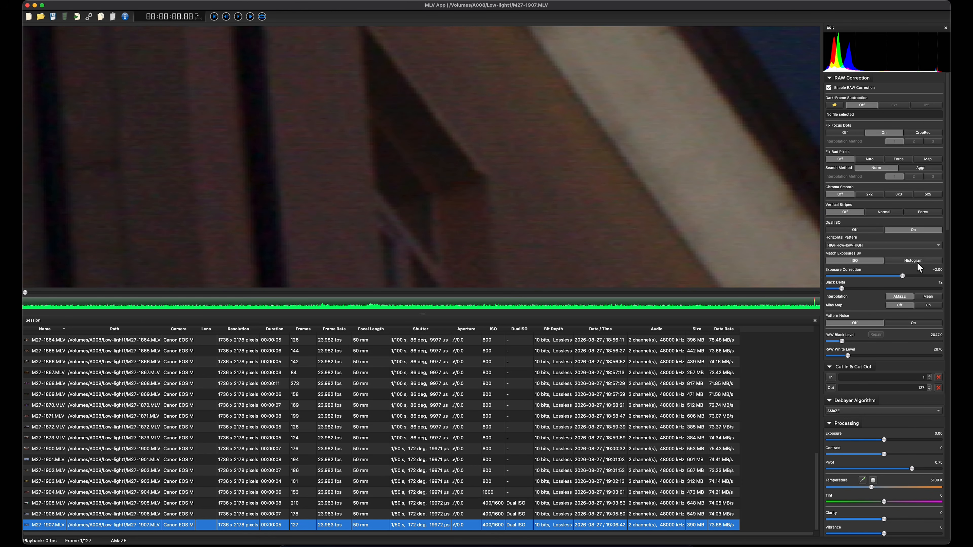
Step: Set Chroma Smooth to 3x3 and match exposures by Histogram, checking the dark stone wall for noise
left_click(899, 194)
left_click(920, 261)
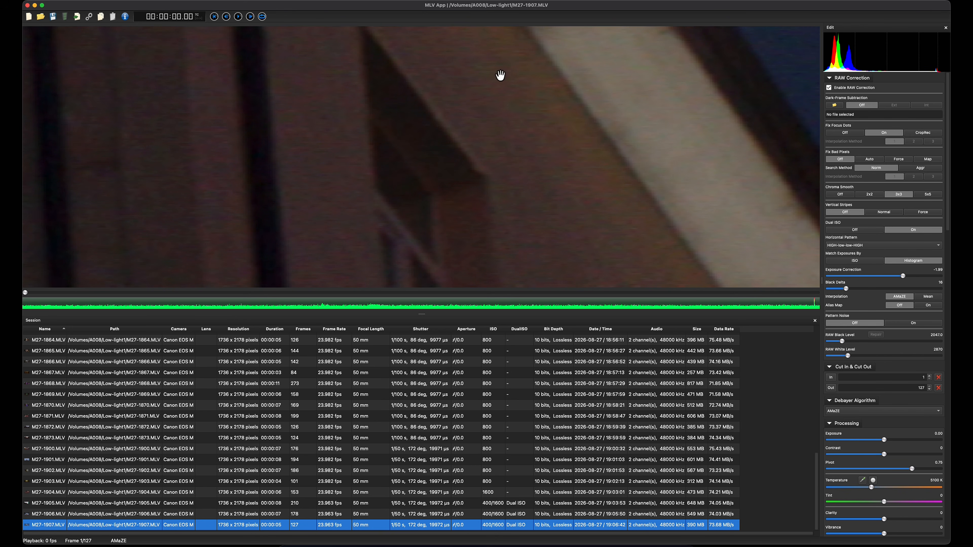
left_click_drag(207, 191, 370, 154)
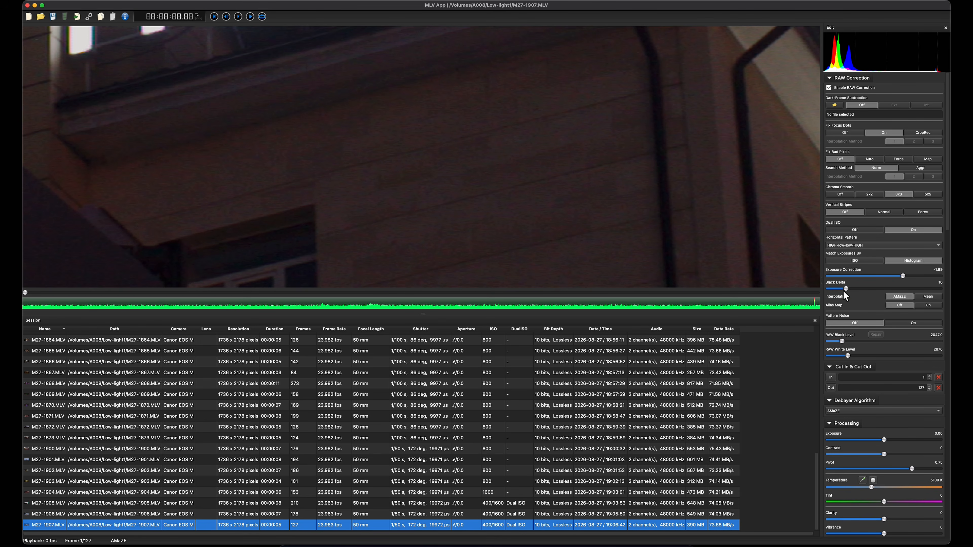
scroll(613, 178, "down", 5)
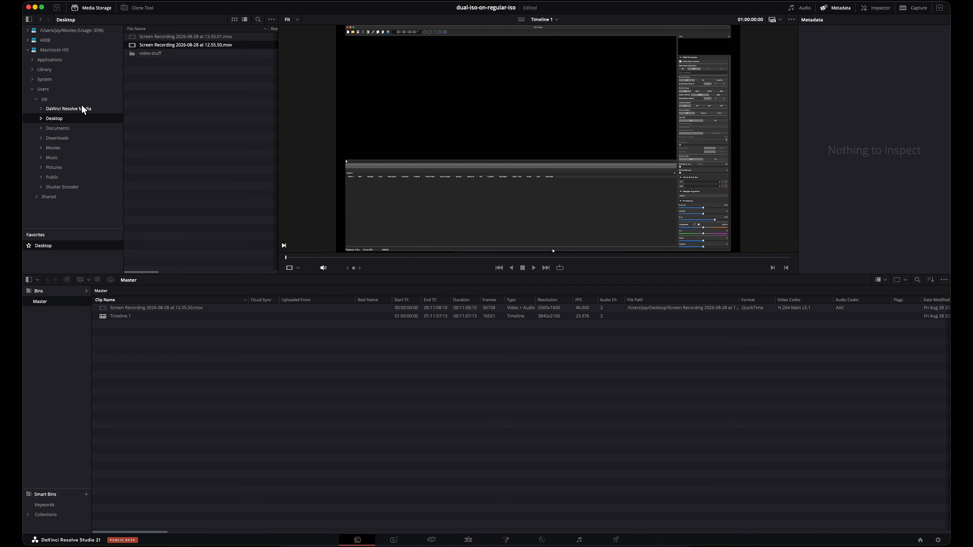
Step: In DaVinci Resolve, browse the A008 drive to Low-light1 > Stage1 and select the M27-1901 folder
left_click(34, 41)
left_click(28, 40)
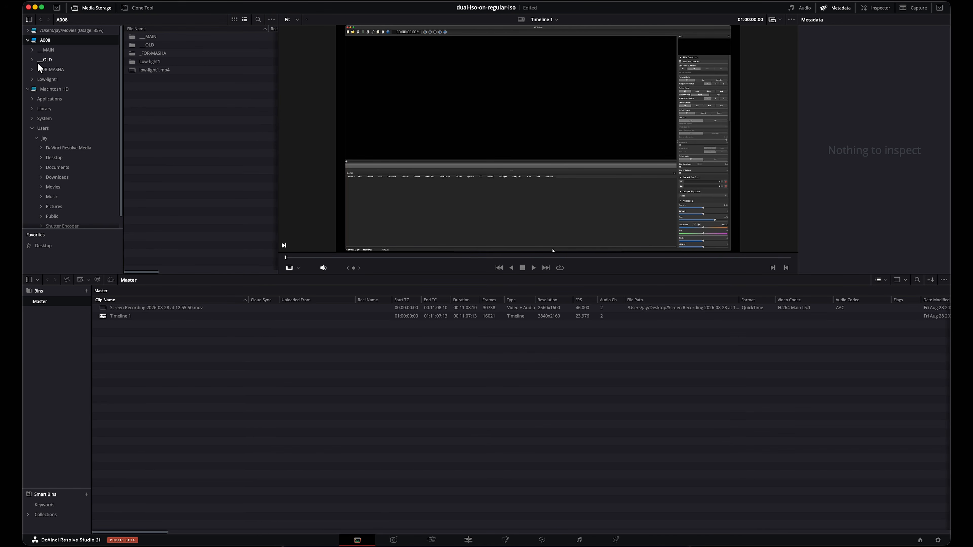
left_click(34, 81)
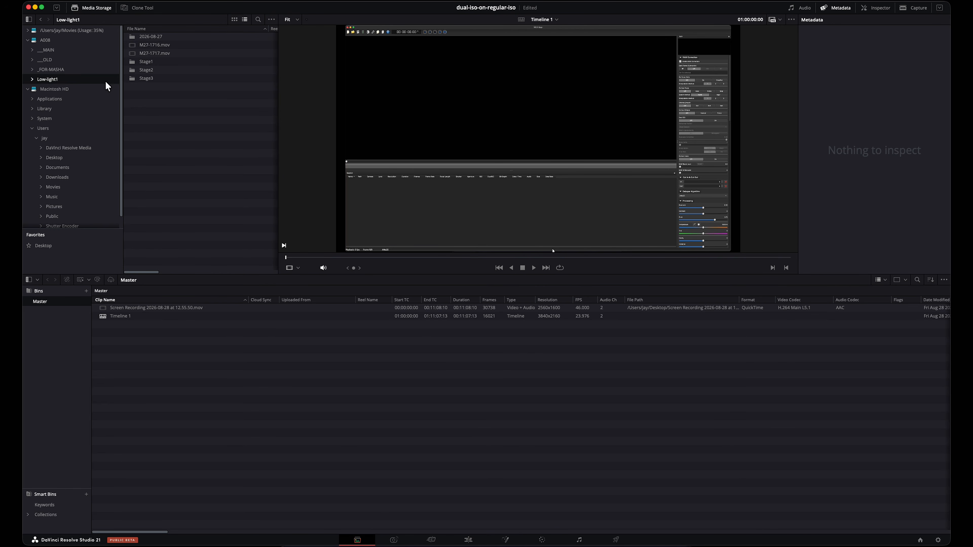
double_click(157, 61)
left_click(156, 43)
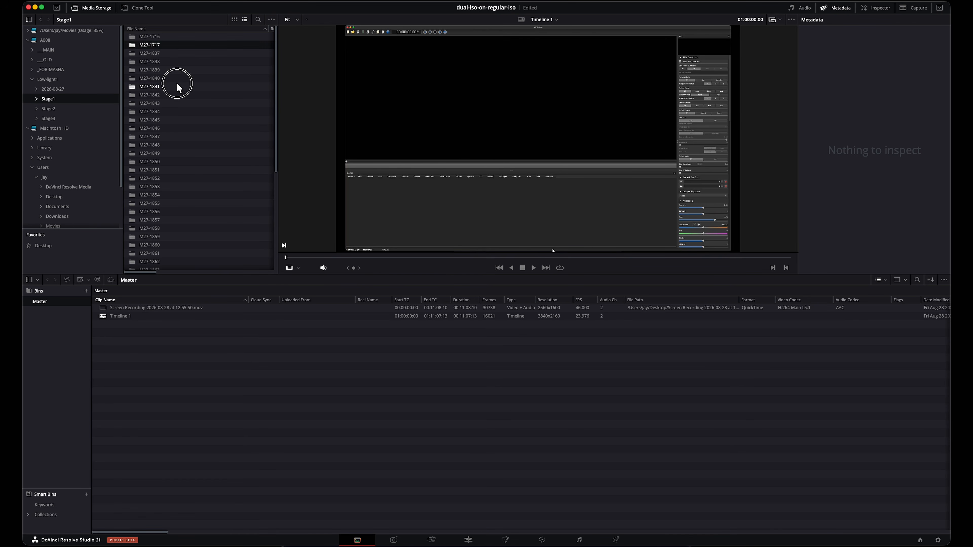
scroll(203, 141, "down", 5)
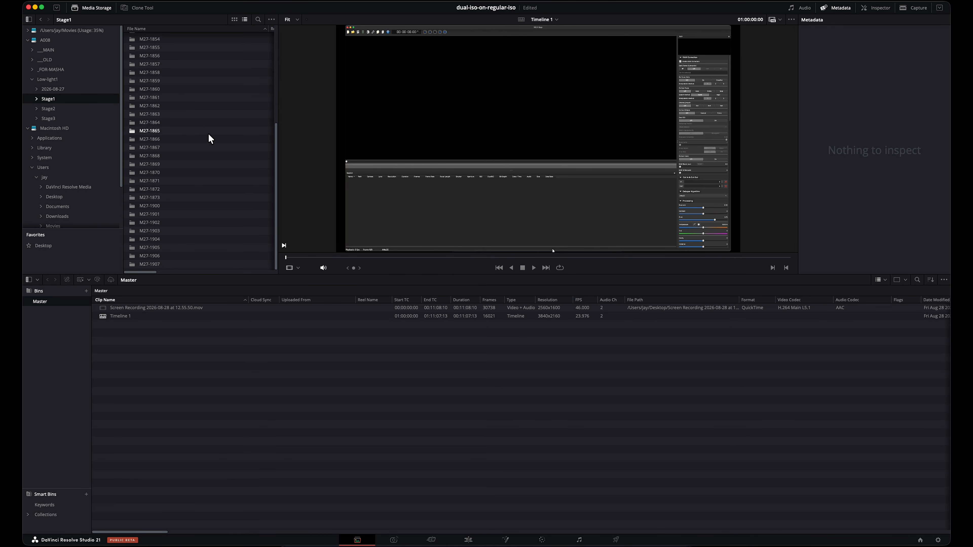
left_click(232, 212)
Step: Create a new bin inside the Master bin of the media pool
key("super+shift+n")
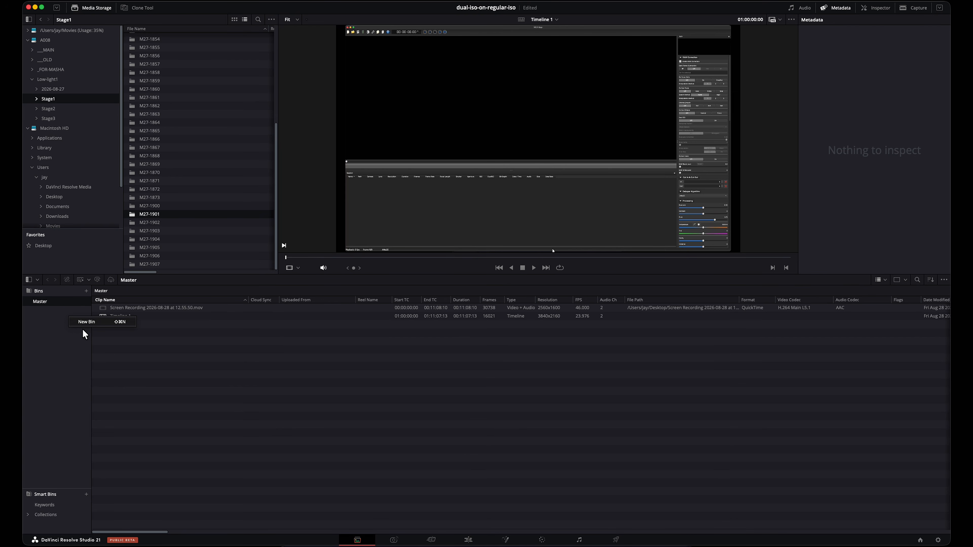
key("Return")
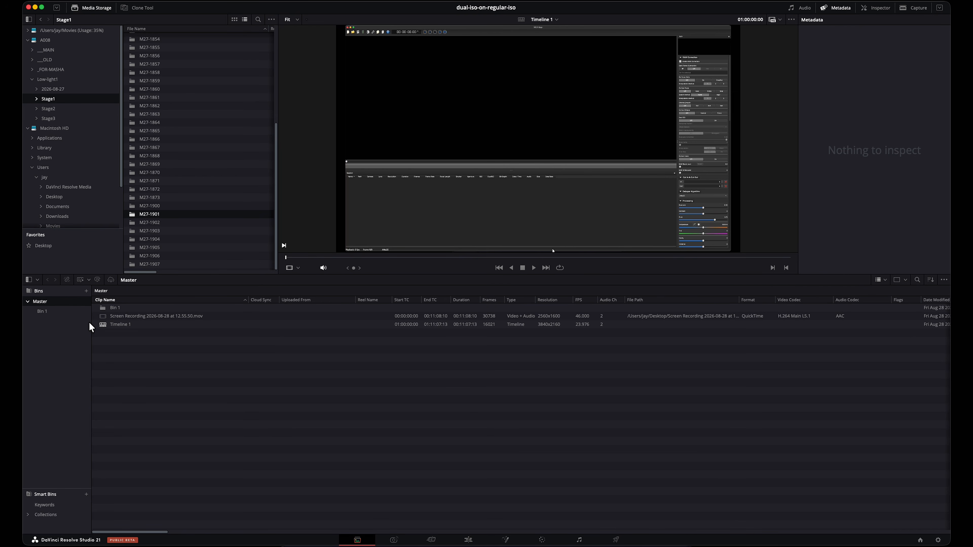
Step: Import all the clip folders from Stage1 into Bin 1
left_click(60, 310)
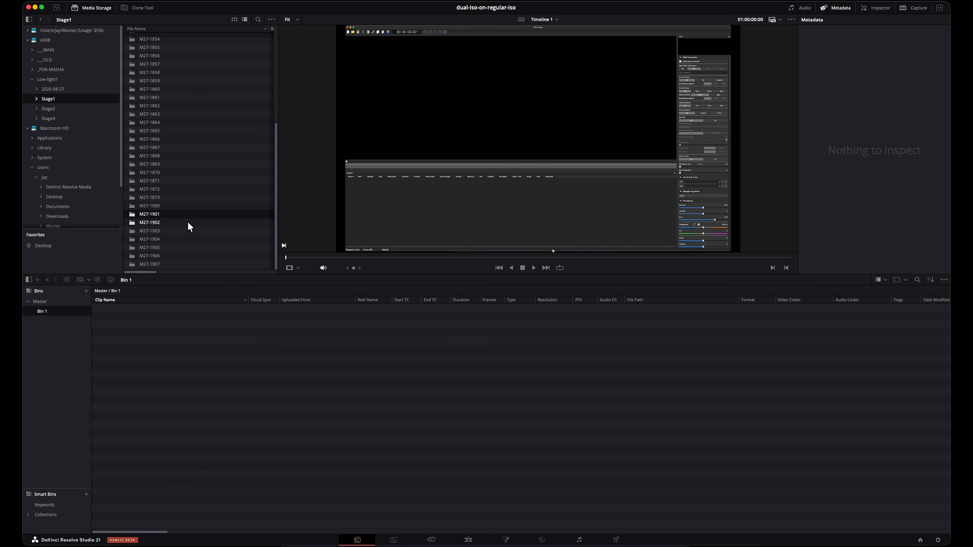
key("super+a")
left_click_drag(163, 182, 153, 333)
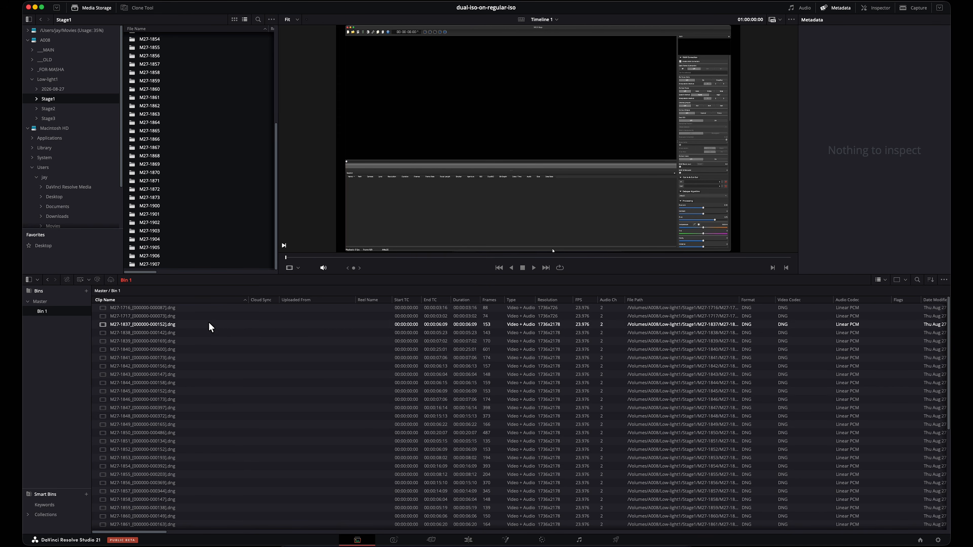
Step: Preview the first three clips in Bin 1 and select the clips from M27-1837 through M27-1907
left_click(212, 310)
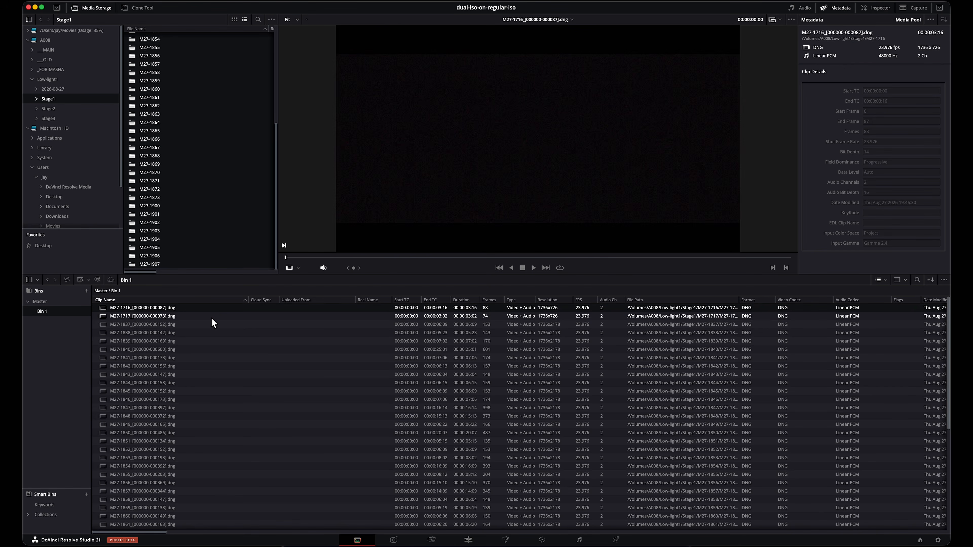
left_click(212, 314)
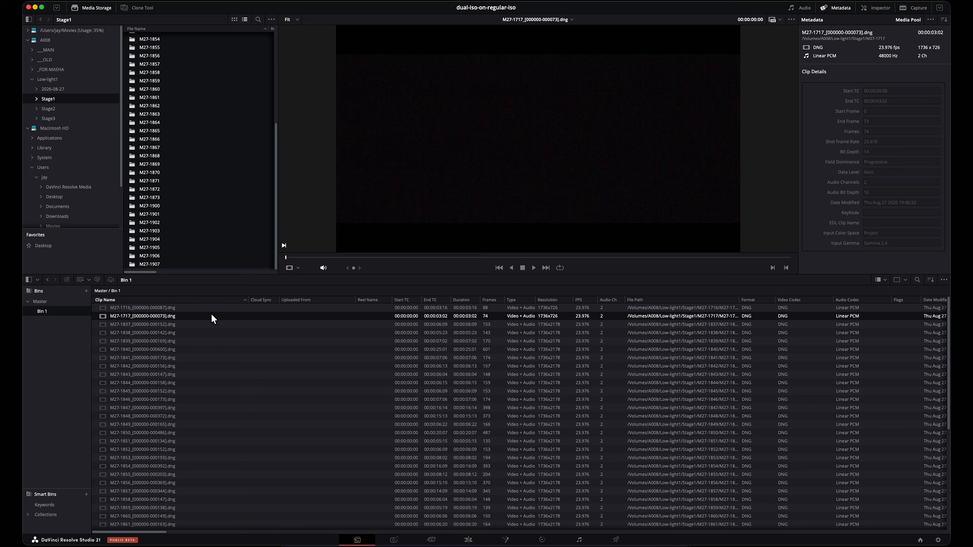
left_click(211, 322)
left_click(212, 307)
left_click(211, 314)
left_click(215, 323)
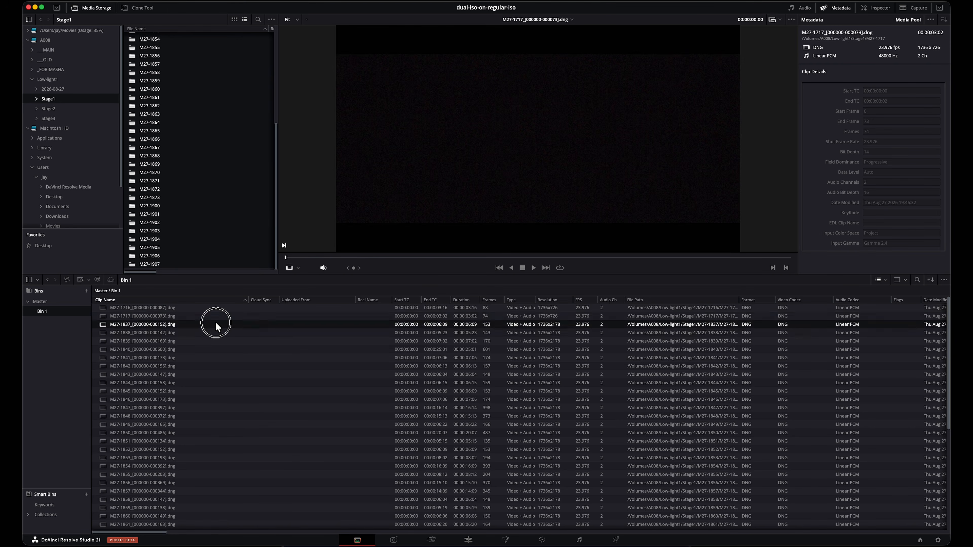
scroll(264, 383, "down", 5)
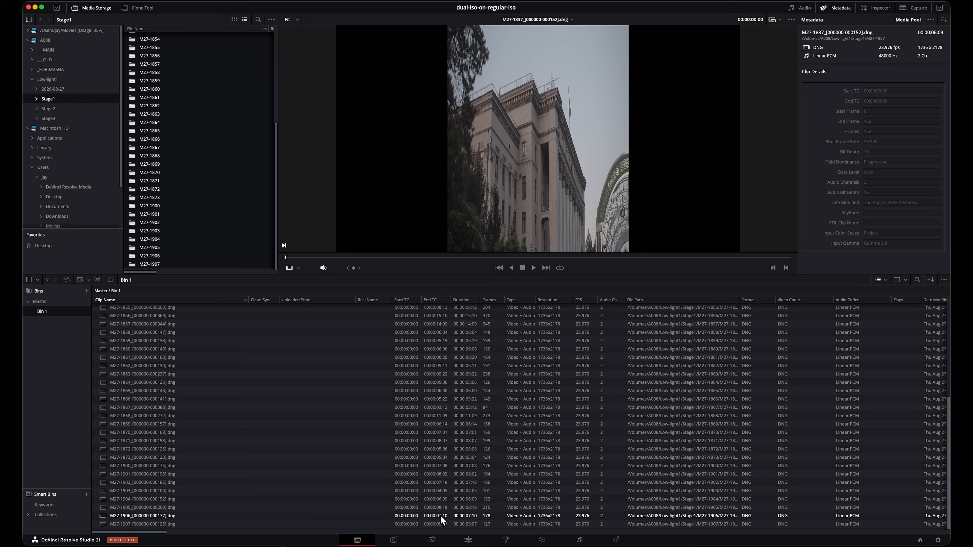
left_click(316, 526, "shift")
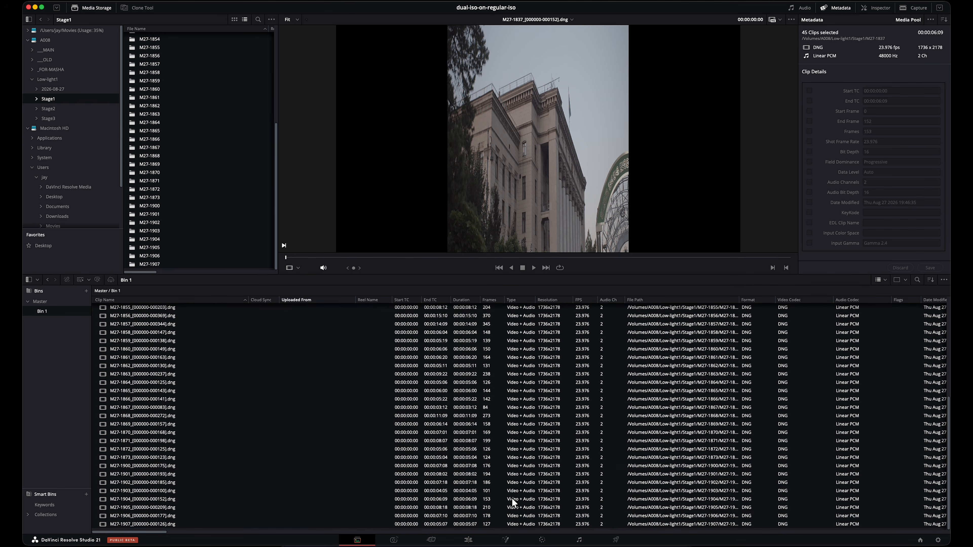
Step: Examine the proportions and detail of the building in clip M27-1837 at several magnifications
scroll(423, 454, "up", 5)
scroll(522, 135, "up", 10)
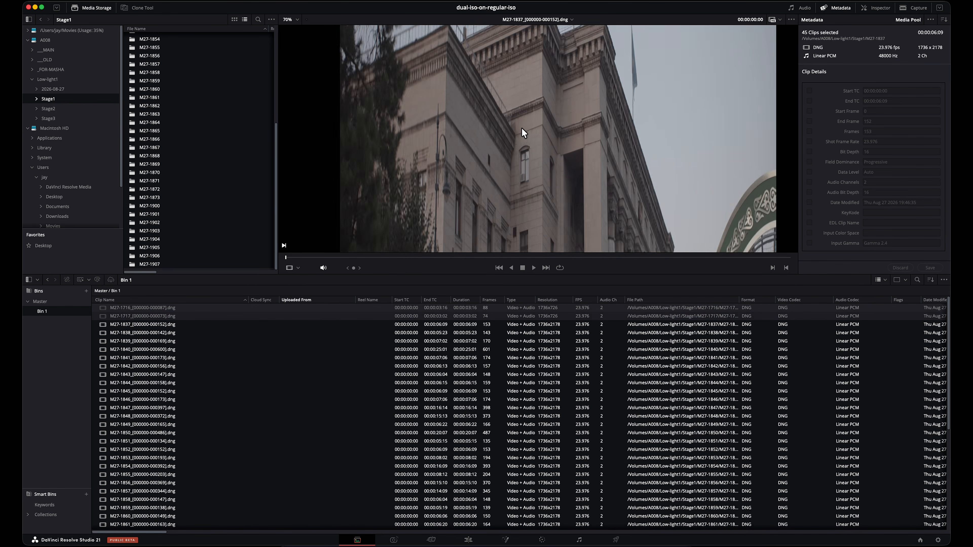
scroll(525, 135, "down", 10)
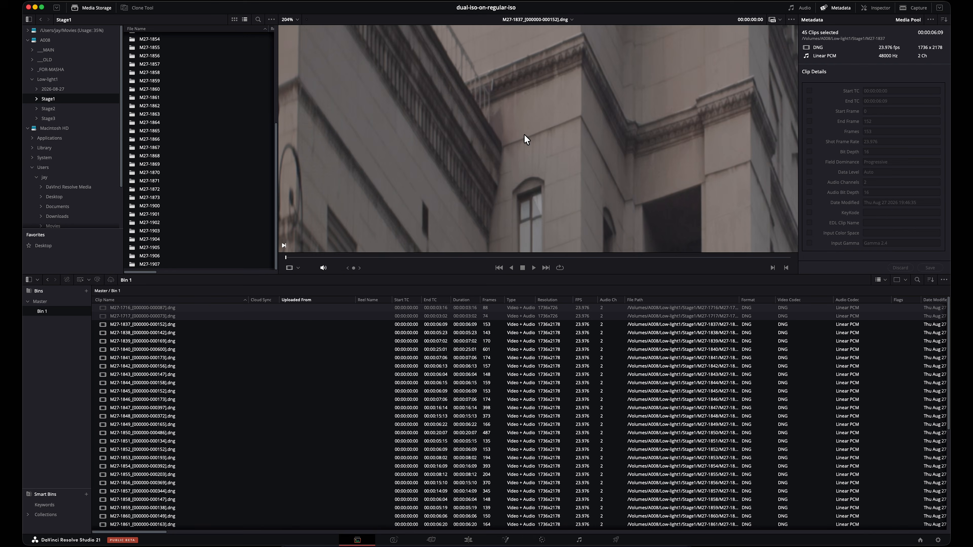
scroll(523, 137, "down", 3)
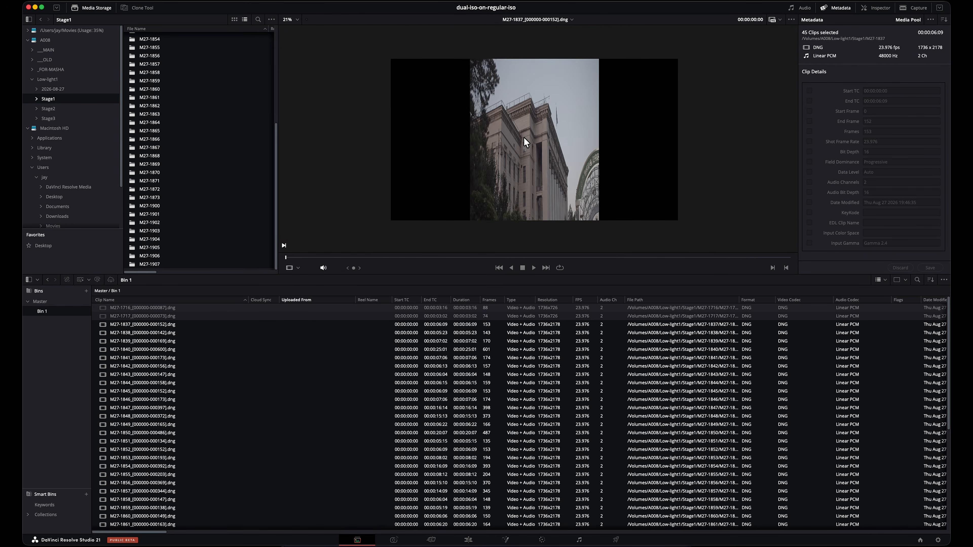
scroll(533, 144, "up", 10)
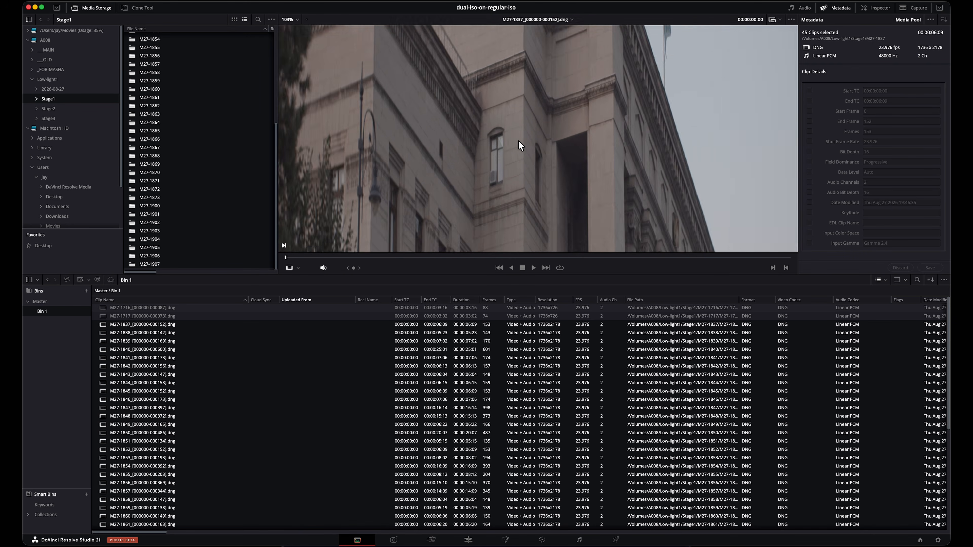
scroll(430, 133, "up", 5)
left_click_drag(393, 134, 312, 79)
scroll(583, 125, "down", 12)
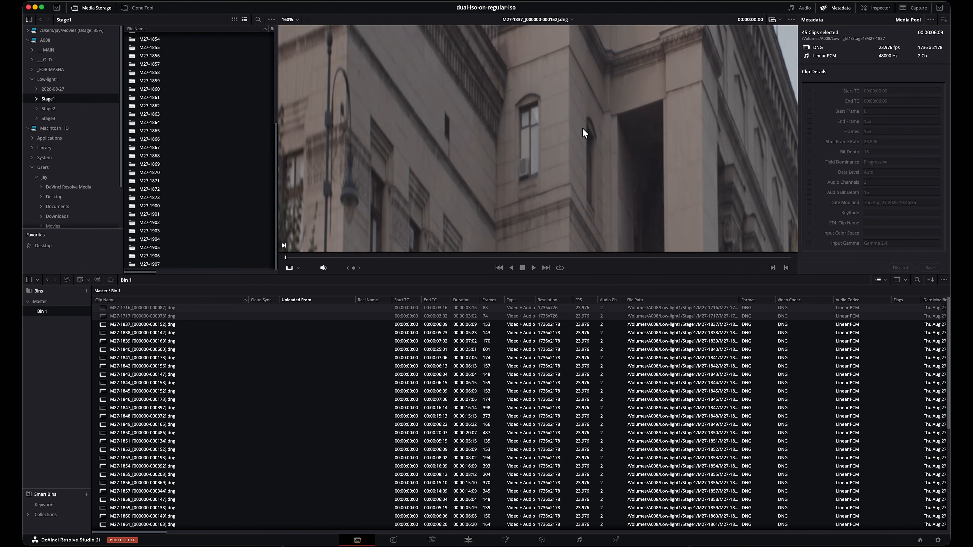
scroll(557, 135, "down", 3)
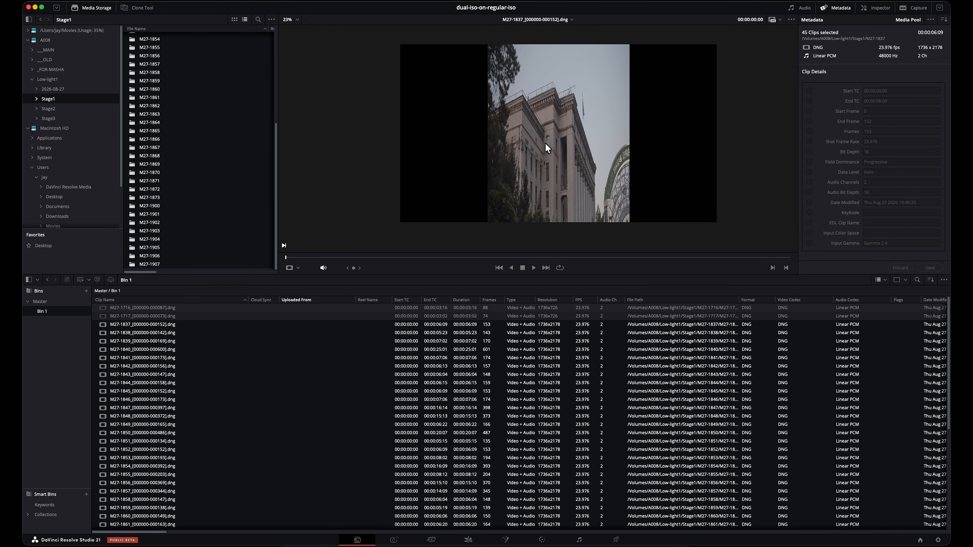
Step: Set a custom pixel aspect ratio of 3 in the clip attributes of the selected clips
right_click(247, 329)
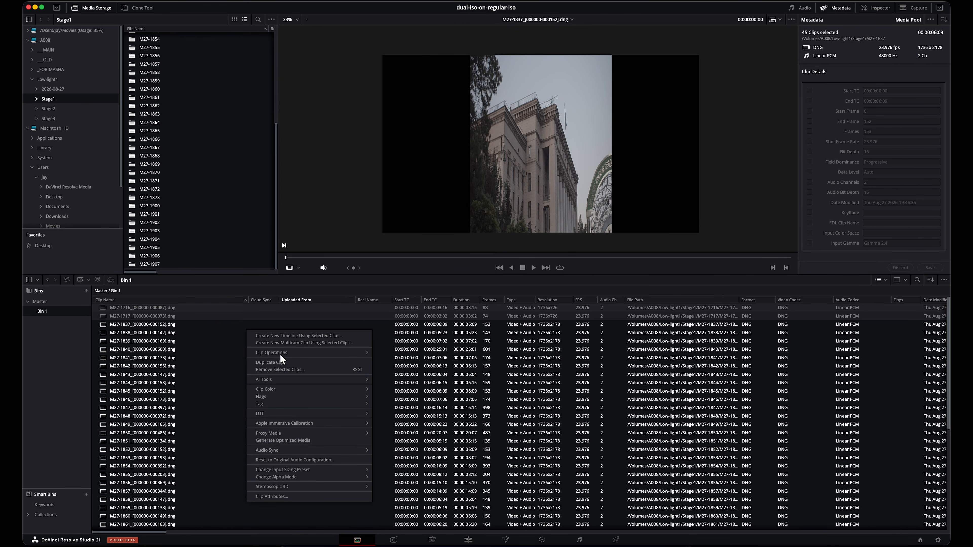
left_click(295, 496)
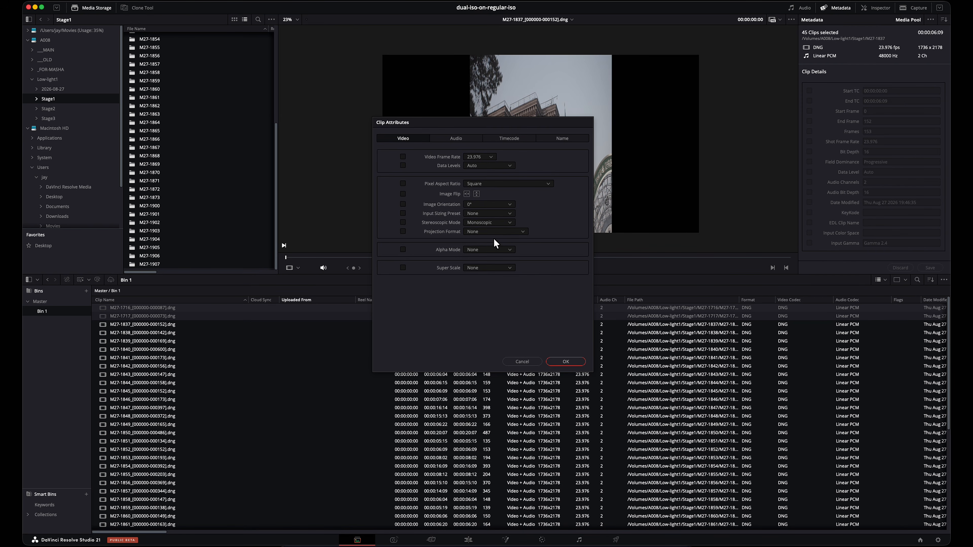
left_click(504, 182)
left_click(494, 192)
left_click(568, 184)
type("3")
left_click(565, 362)
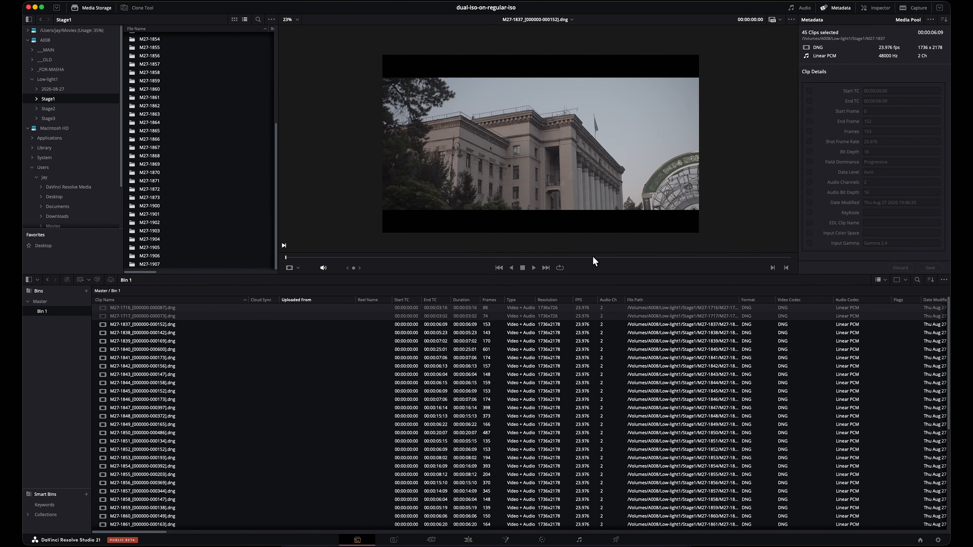
Step: Examine the windows, air conditioner, stone wall and roof cornice of clip M27-1837 up close for noise and detail
scroll(460, 139, "up", 10)
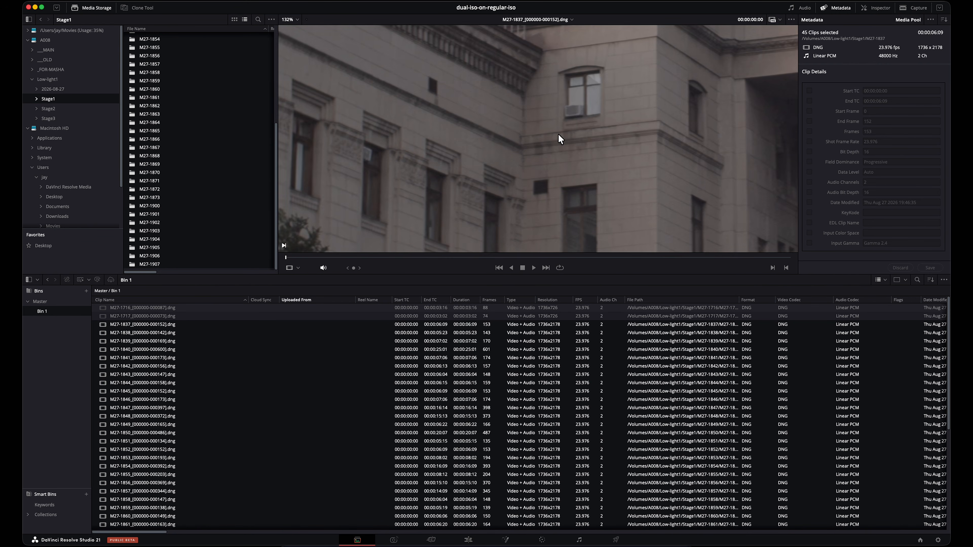
scroll(529, 163, "up", 7)
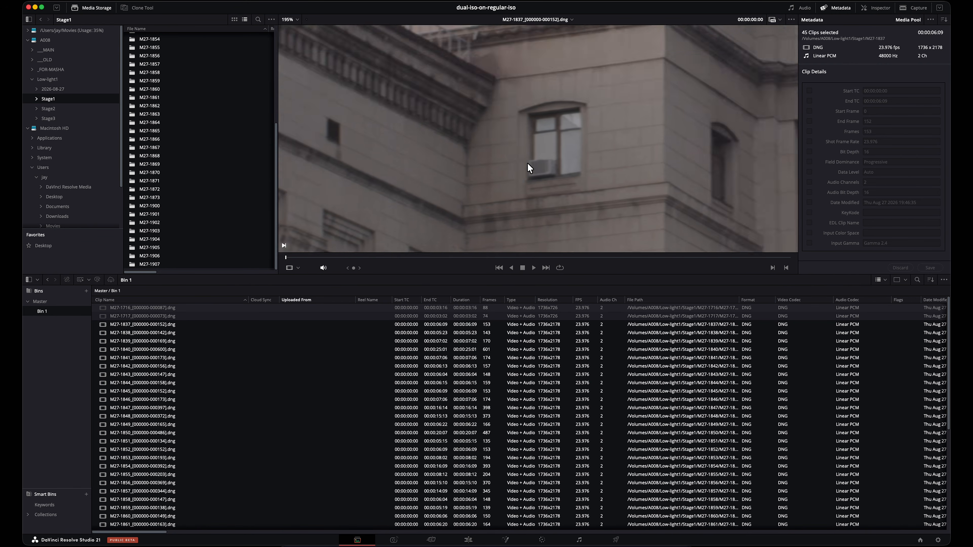
left_click_drag(527, 167, 612, 112)
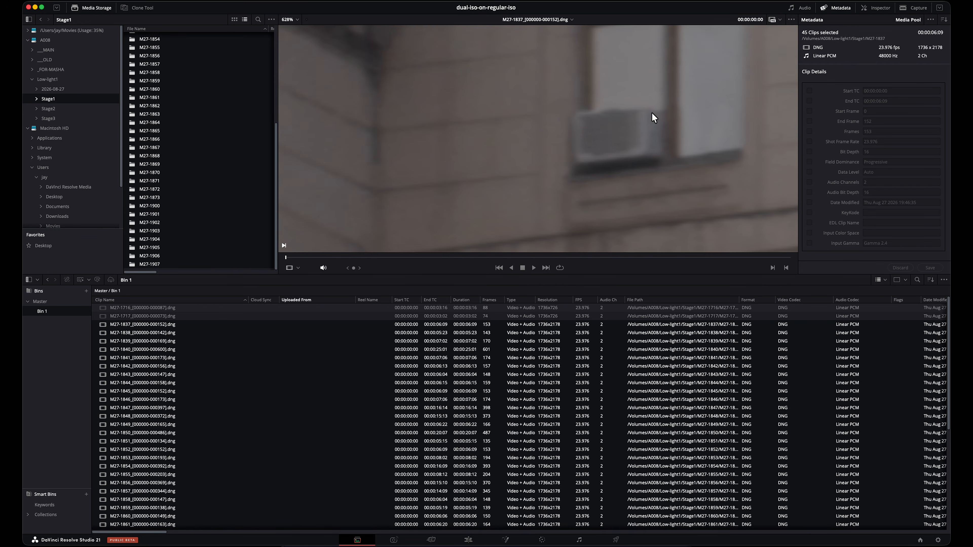
scroll(582, 146, "down", 4)
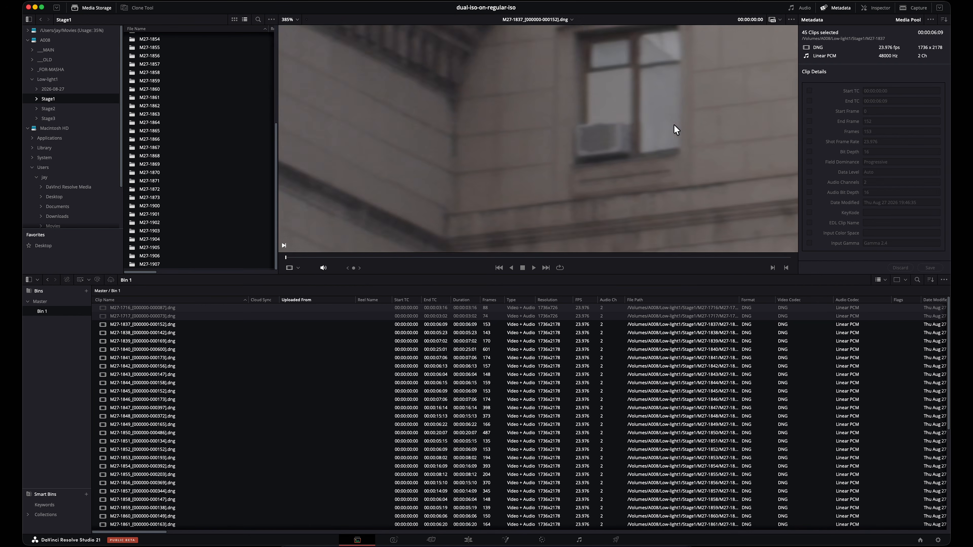
scroll(588, 120, "up", 3)
left_click_drag(585, 71, 297, 191)
scroll(609, 79, "down", 4)
left_click_drag(613, 78, 590, 226)
left_click_drag(441, 103, 521, 142)
scroll(584, 125, "up", 4)
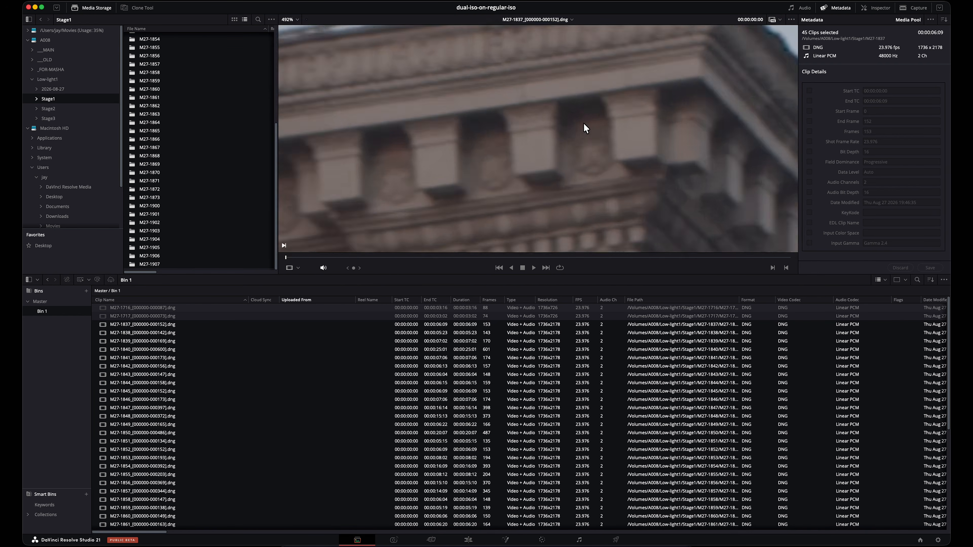
Step: Make the viewer taller and examine the roof cornice and the building's corner against the sky
left_click_drag(521, 275, 509, 349)
scroll(494, 224, "up", 2)
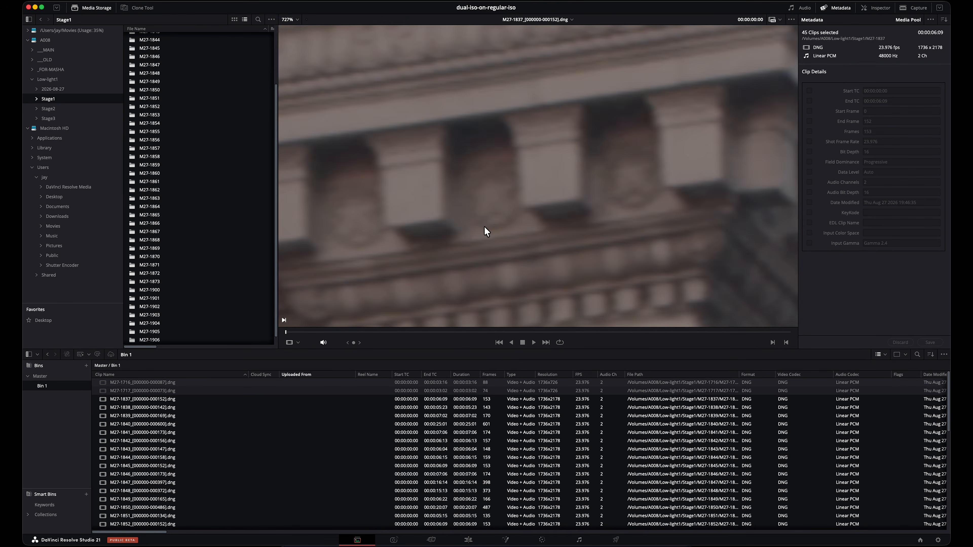
scroll(554, 212, "down", 6)
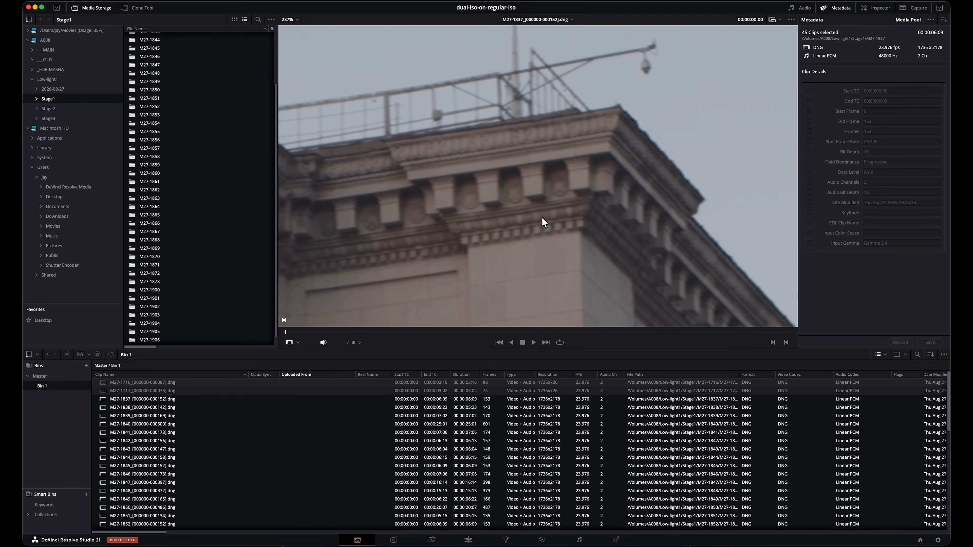
scroll(475, 232, "down", 3)
Step: Preview clip M27-1840 and select every clip in Bin 1
scroll(345, 436, "down", 10)
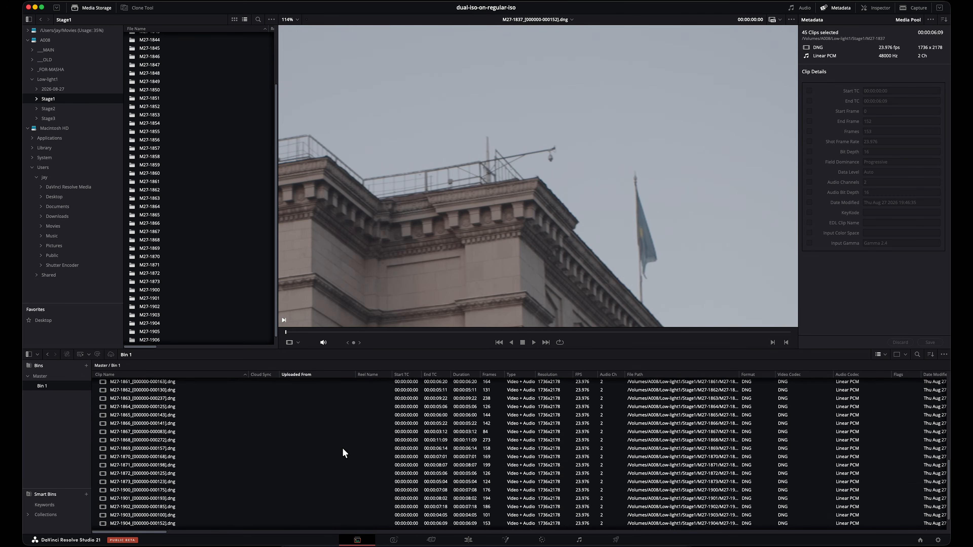
left_click(212, 458)
scroll(184, 422, "up", 10)
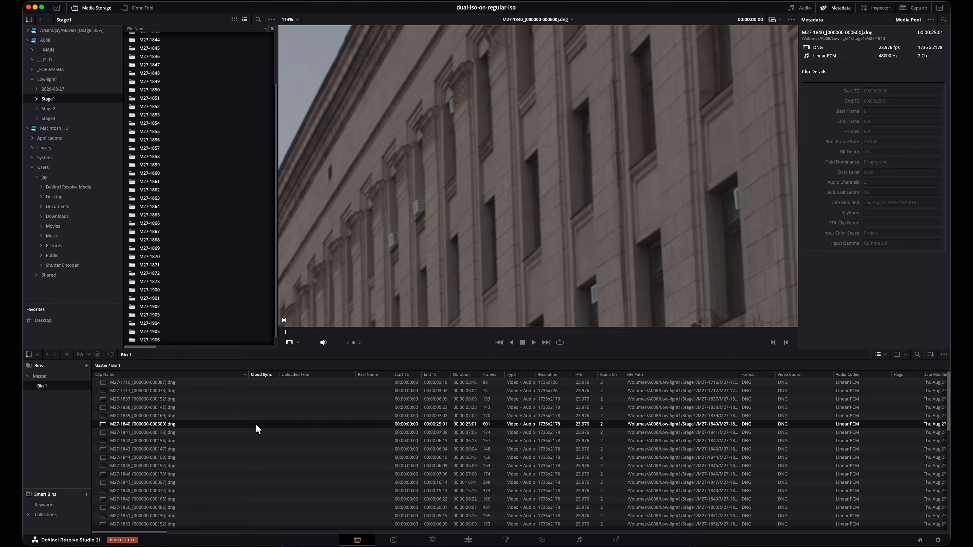
left_click(255, 426)
key("cmd+a")
right_click(165, 448)
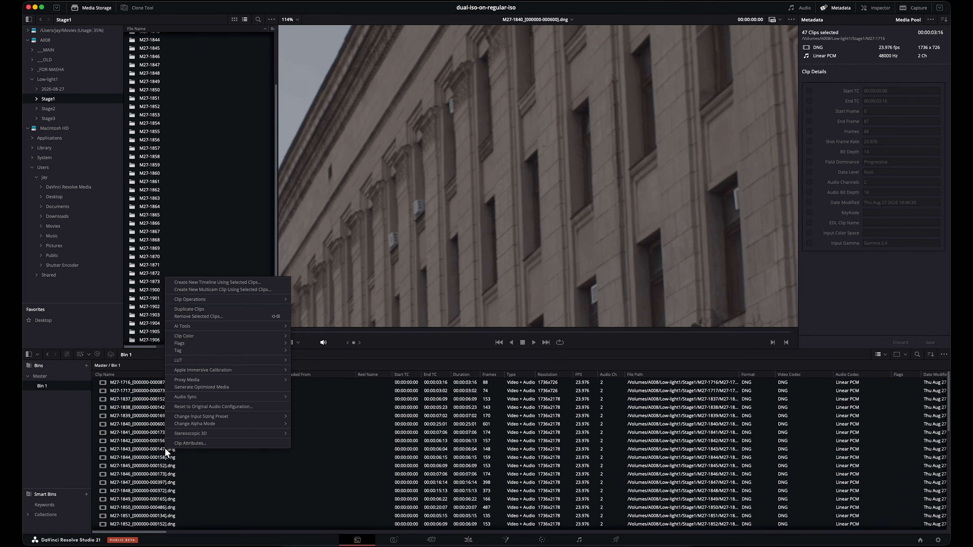
left_click(247, 283)
left_click(438, 309)
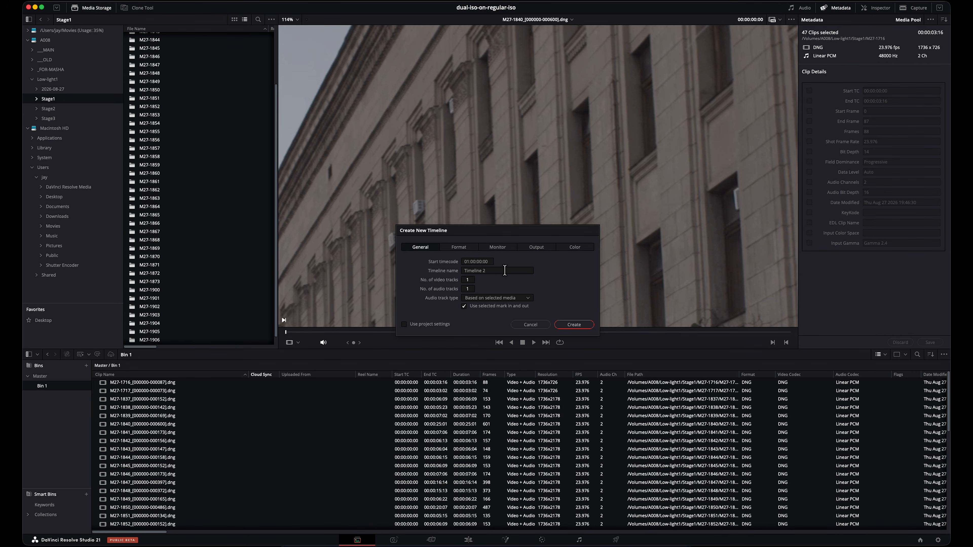
left_click(467, 248)
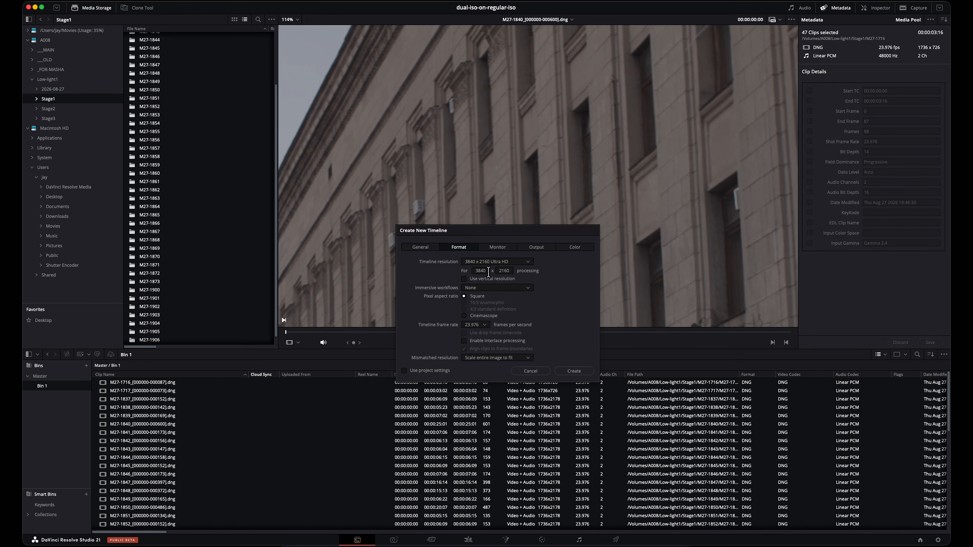
left_click(609, 546)
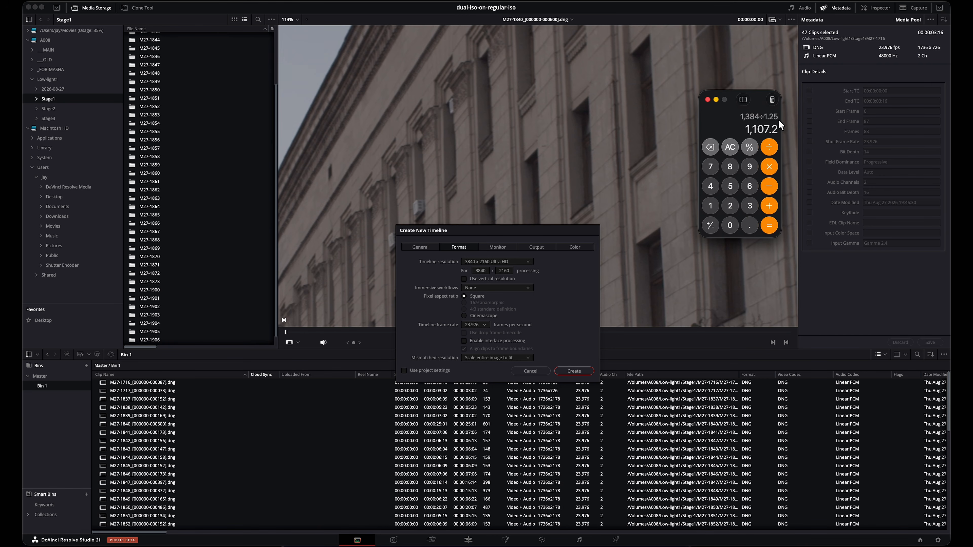
left_click(729, 148)
left_click(532, 370)
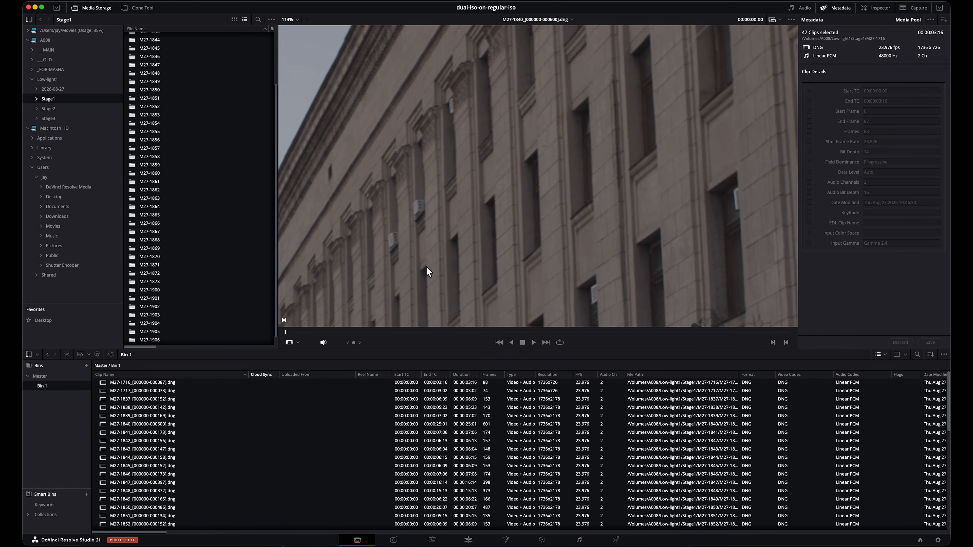
Step: In the project's image scaling settings, use the Custom resize filter with the Mitchell method
left_click(938, 540)
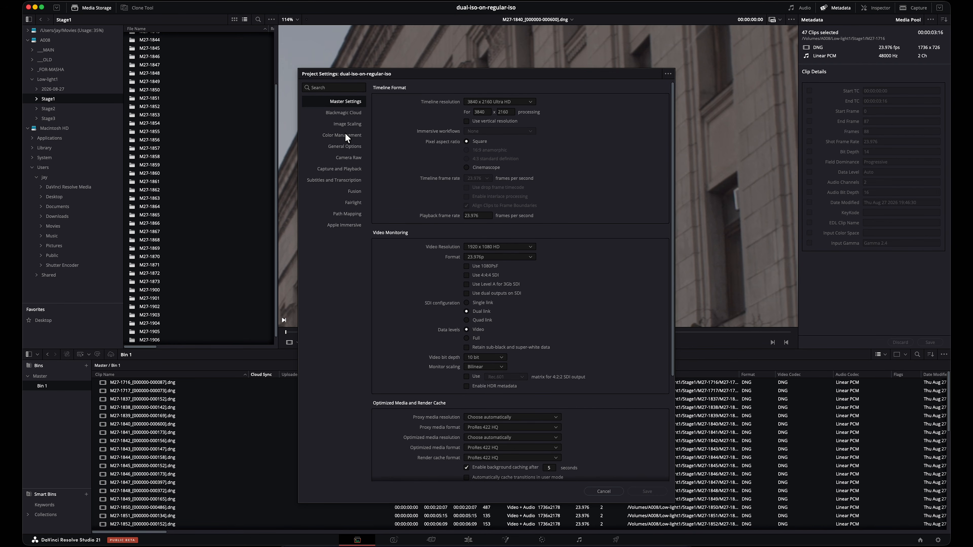
left_click(348, 123)
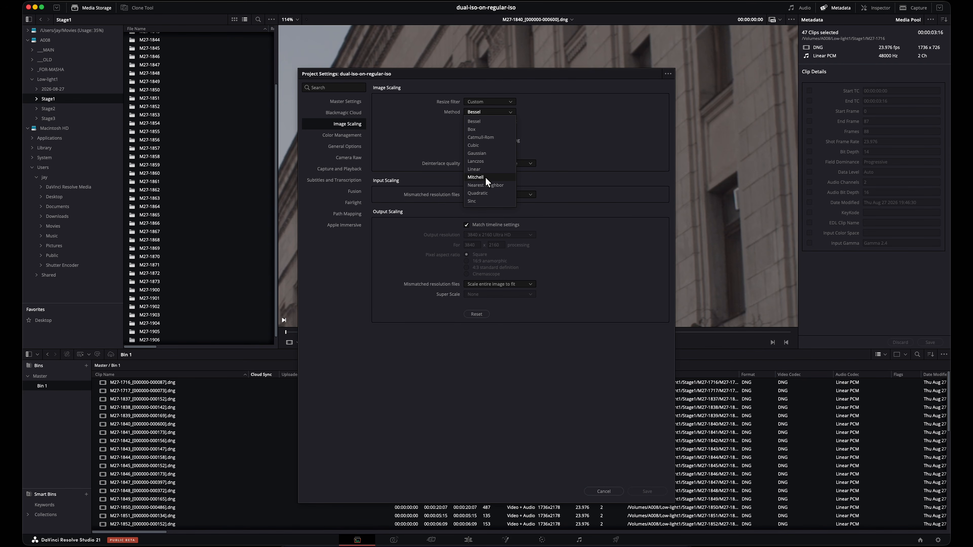
left_click(485, 177)
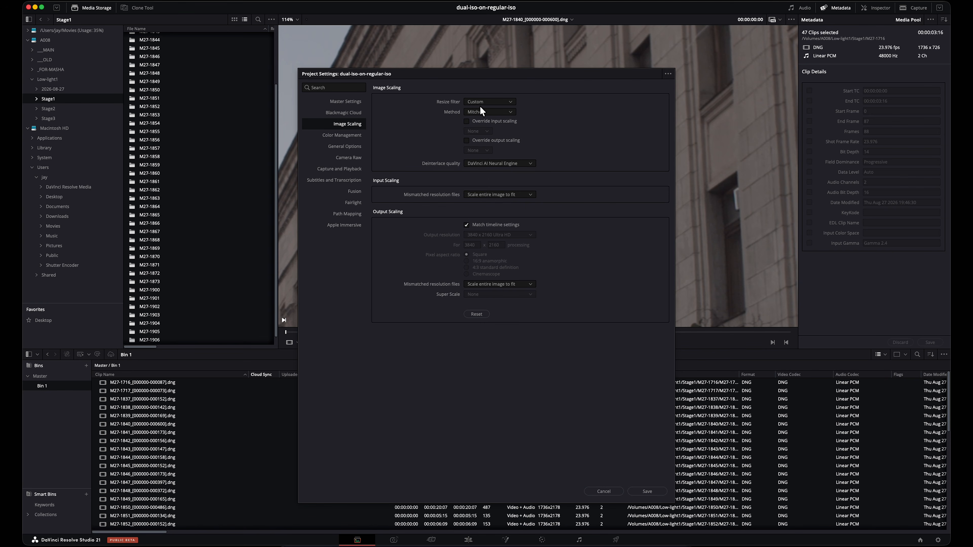
left_click(498, 113)
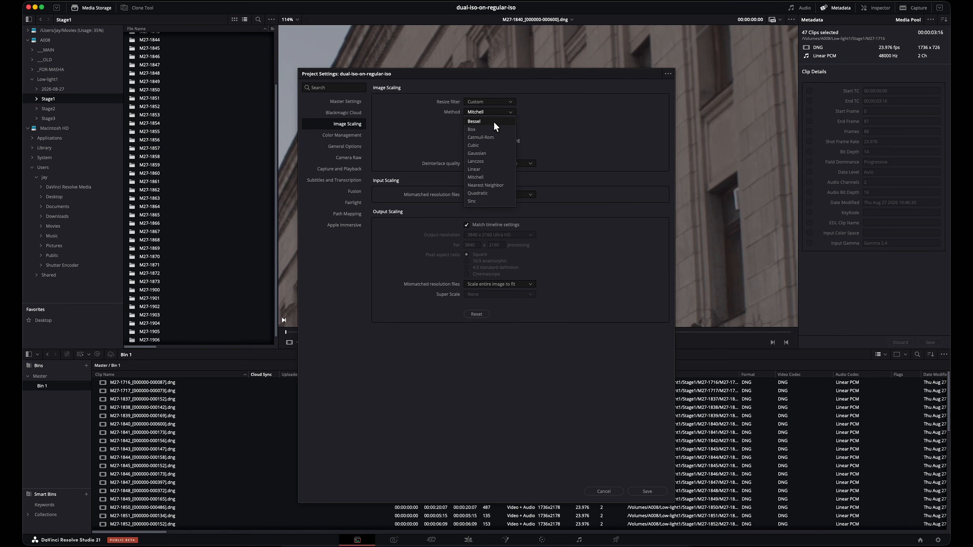
left_click(565, 341)
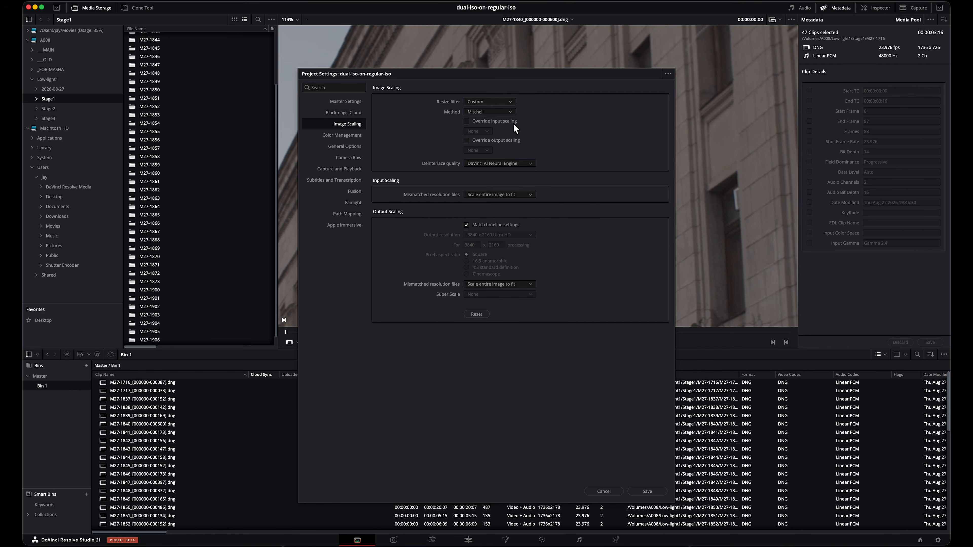
Step: Close the project settings without saving and start a new timeline from the selected clips with its own format settings
left_click(500, 101)
left_click(604, 491)
scroll(299, 435, "down", 10)
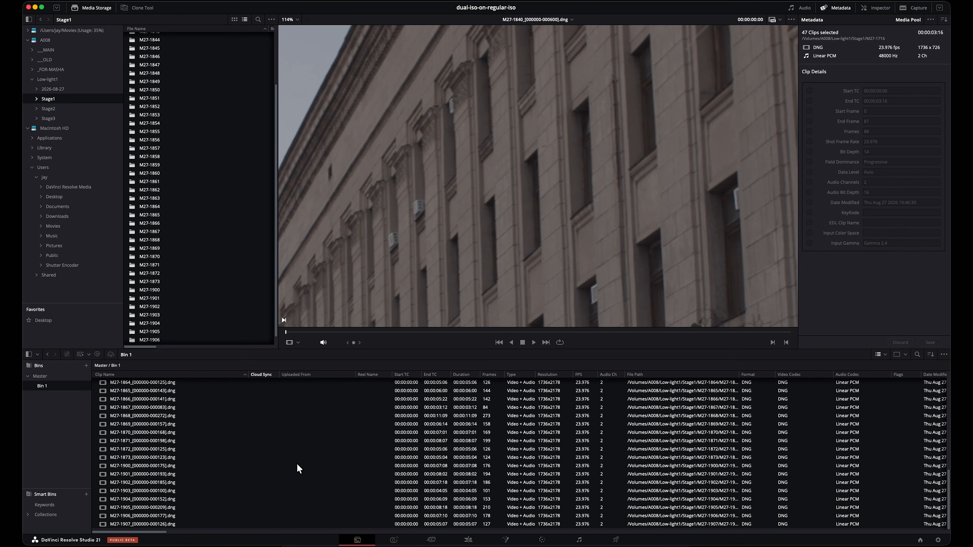
scroll(226, 465, "up", 10)
right_click(148, 402)
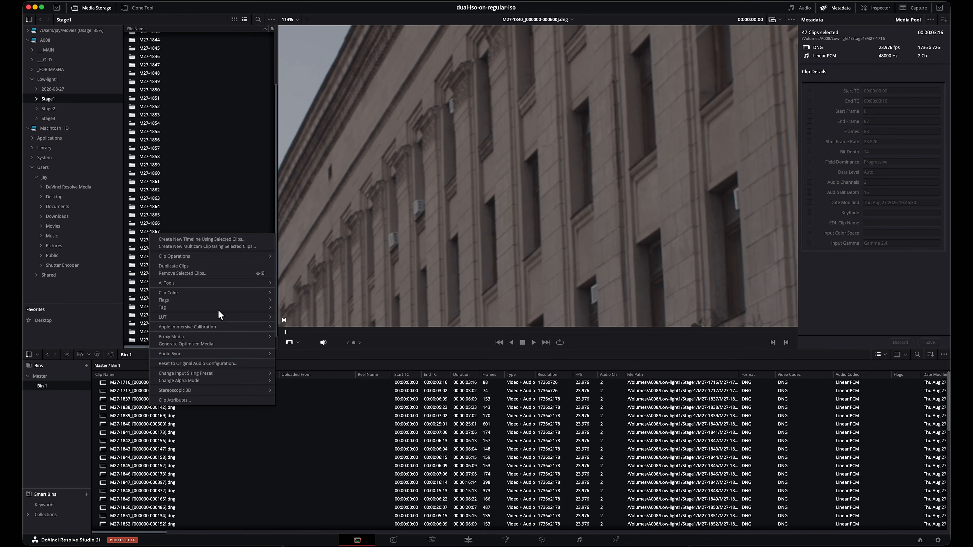
left_click(223, 238)
left_click(435, 311)
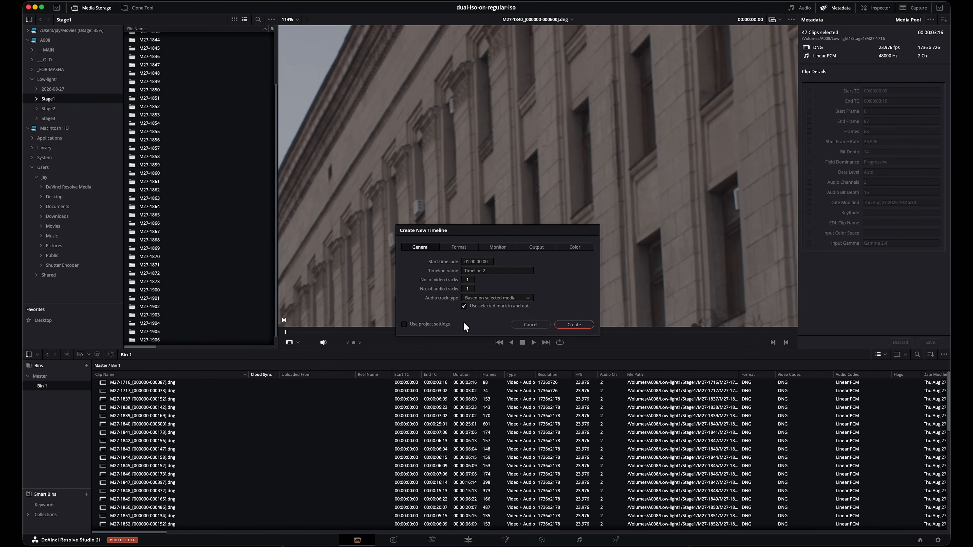
left_click(460, 246)
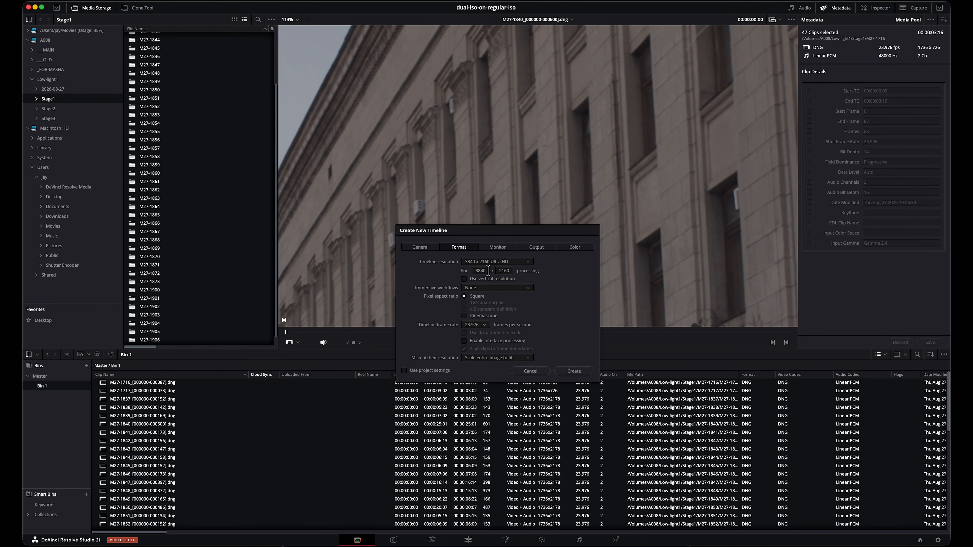
Step: Switch to Calculator and divide 2178 by 1.75 to work out the desqueezed timeline height
left_click_drag(512, 271, 483, 272)
left_click(606, 546)
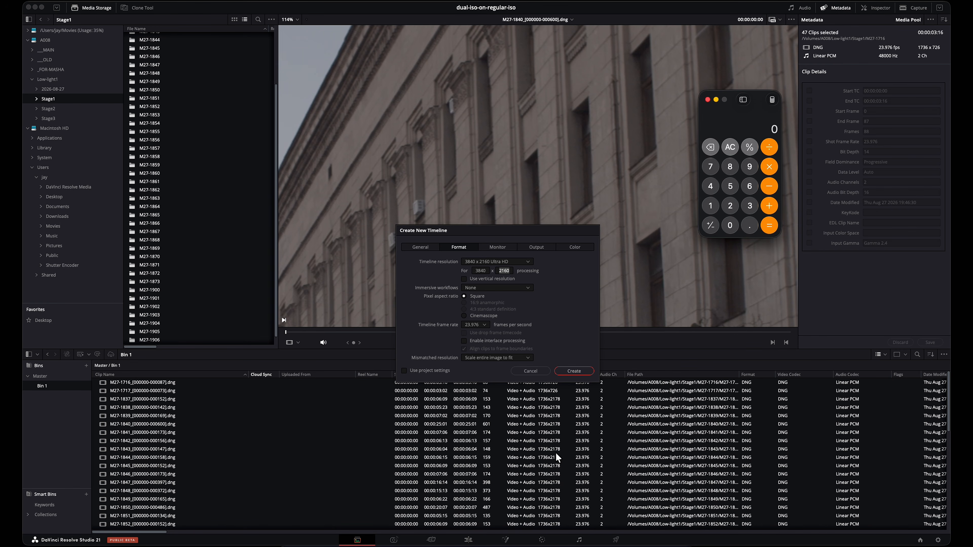
left_click(735, 206)
left_click(712, 206)
left_click(711, 167)
left_click(733, 166)
left_click(770, 147)
left_click(712, 207)
left_click(755, 226)
left_click(711, 167)
left_click(731, 187)
left_click(769, 225)
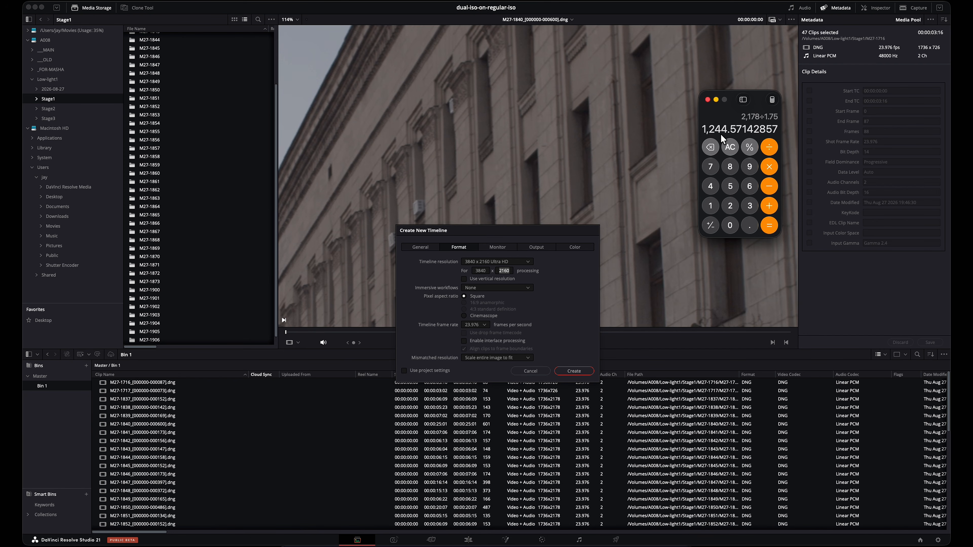
Step: Set the new timeline's vertical resolution to 1244 in its format settings
left_click(512, 271)
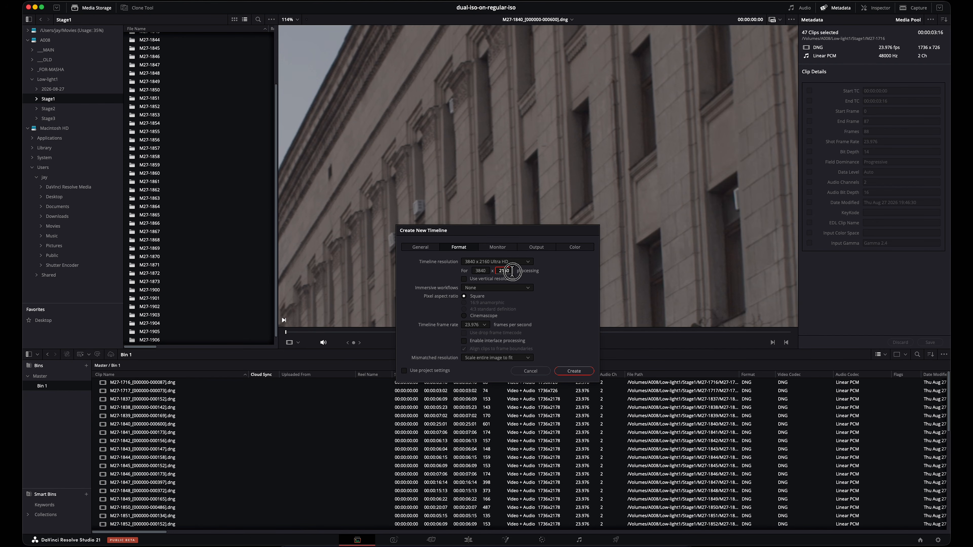
type("1244")
key("Tab")
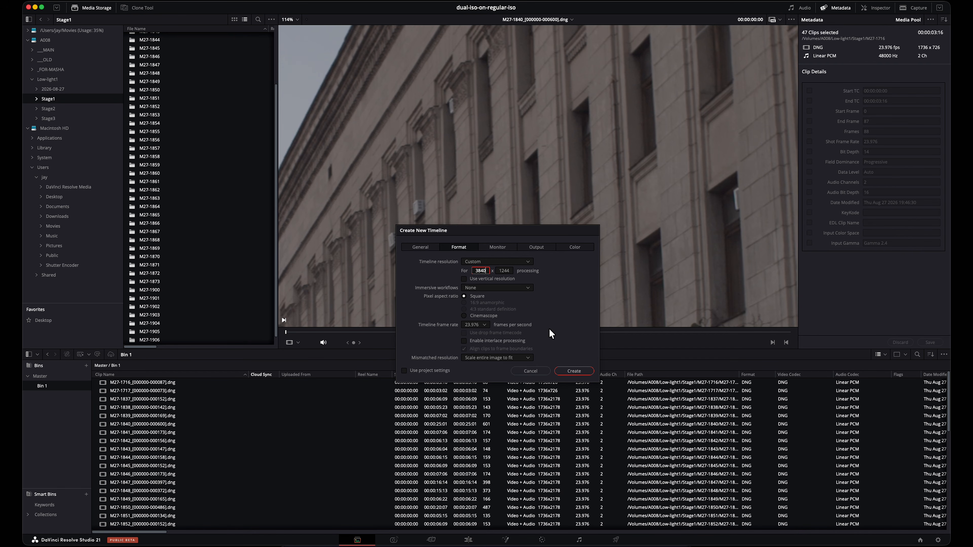
Step: Switch to Calculator, clear the last result and divide 5208 by 1.75 to work out the timeline width
left_click(606, 546)
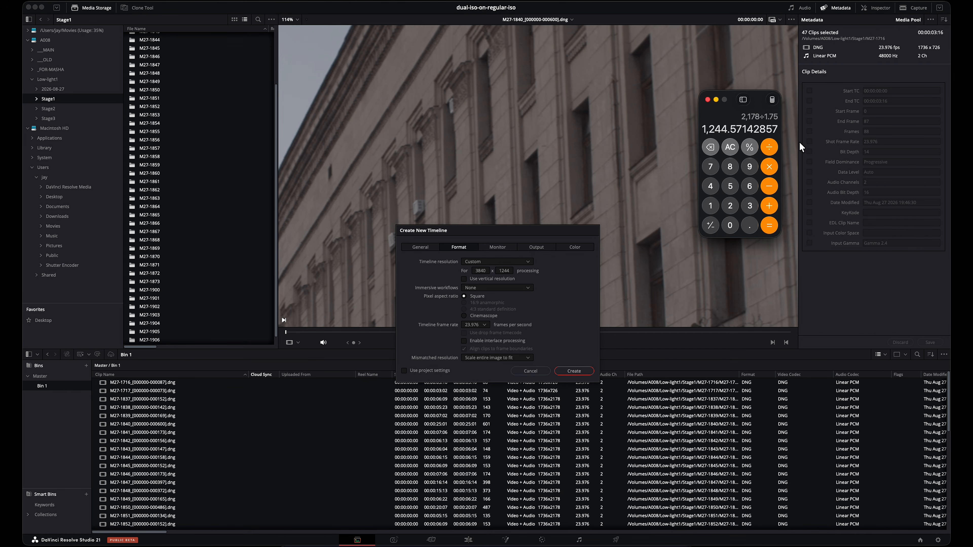
left_click(732, 149)
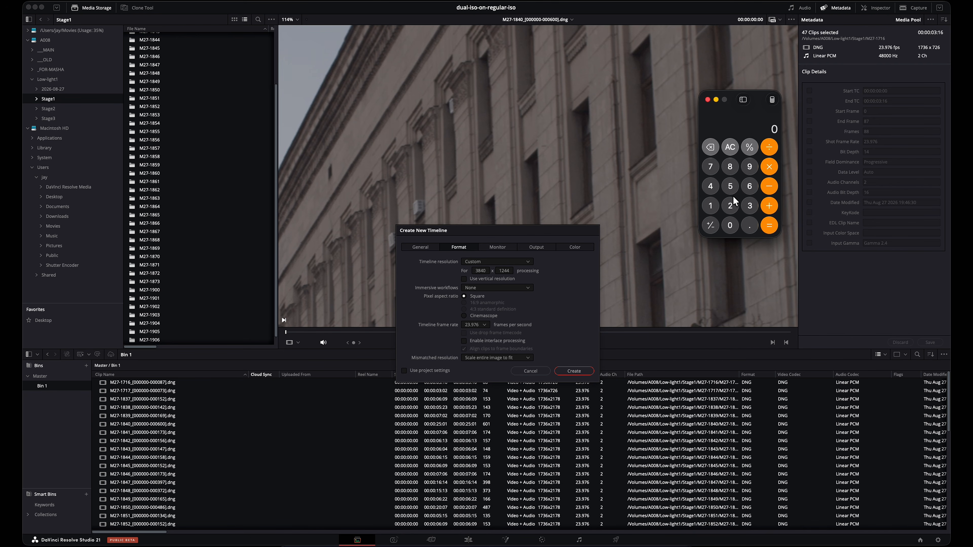
left_click(733, 188)
left_click(730, 206)
left_click(729, 225)
left_click(732, 169)
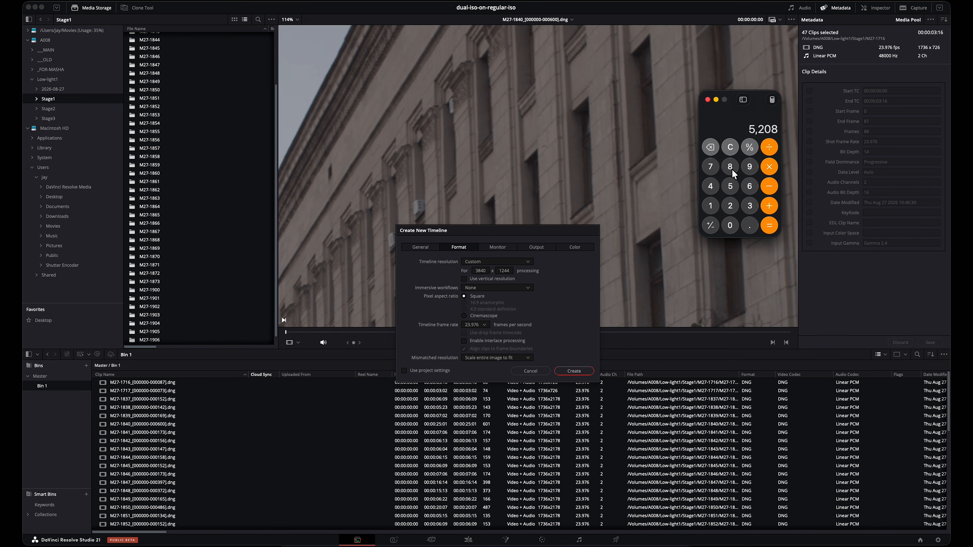
left_click(770, 149)
left_click(710, 206)
left_click(747, 224)
left_click(710, 166)
left_click(730, 186)
left_click(768, 226)
Step: Set the new timeline's horizontal resolution to 2976 and create the timeline
left_click(486, 271)
left_click_drag(486, 270, 469, 270)
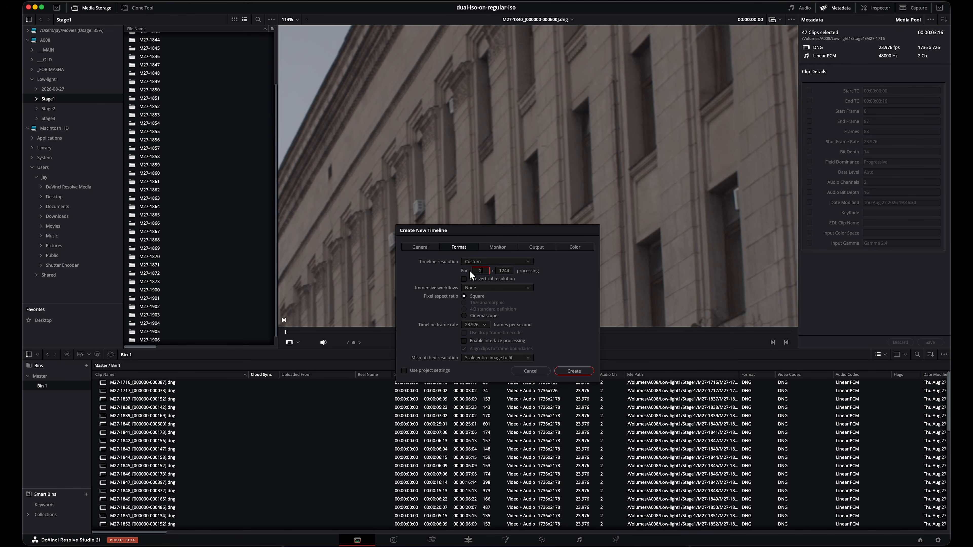
type("2976")
left_click(558, 280)
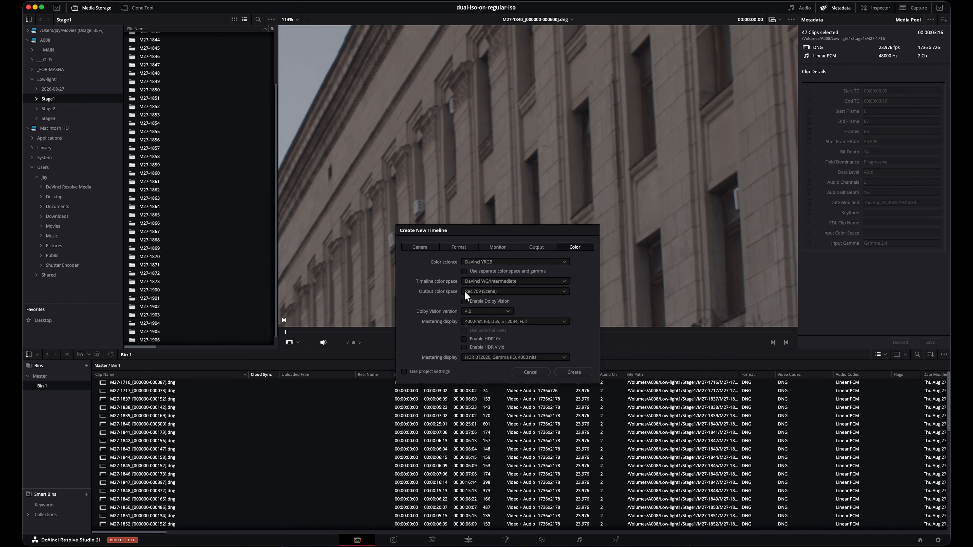
left_click(575, 371)
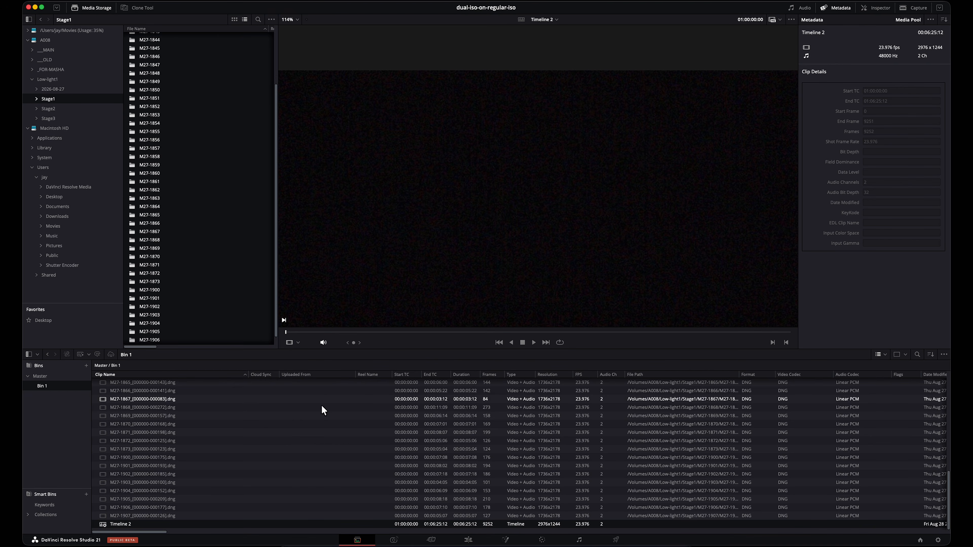
Step: Preview clips M27-1902 and M27-1837, and examine the roof cornice of M27-1837 up close
left_click(242, 474)
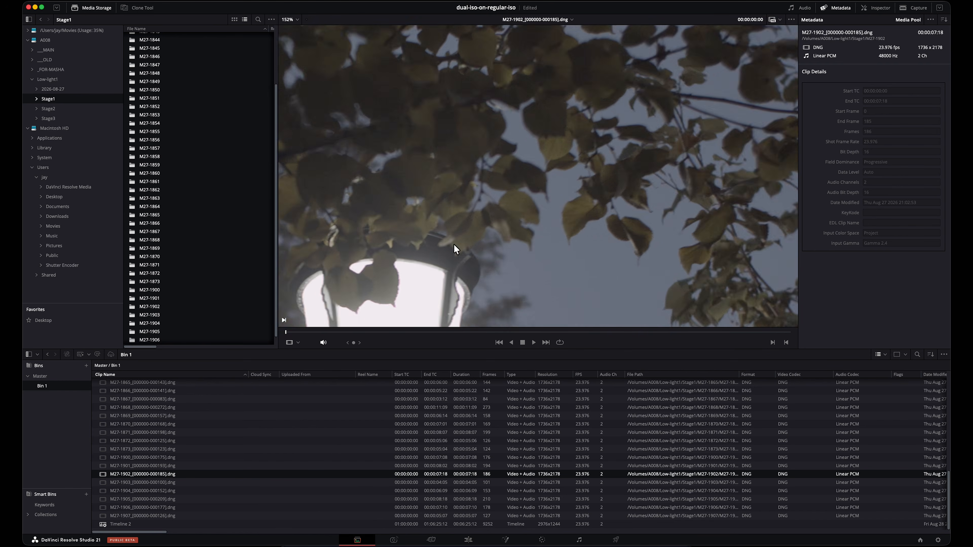
scroll(454, 244, "up", 5)
scroll(345, 412, "up", 10)
scroll(344, 411, "up", 2)
left_click(194, 398)
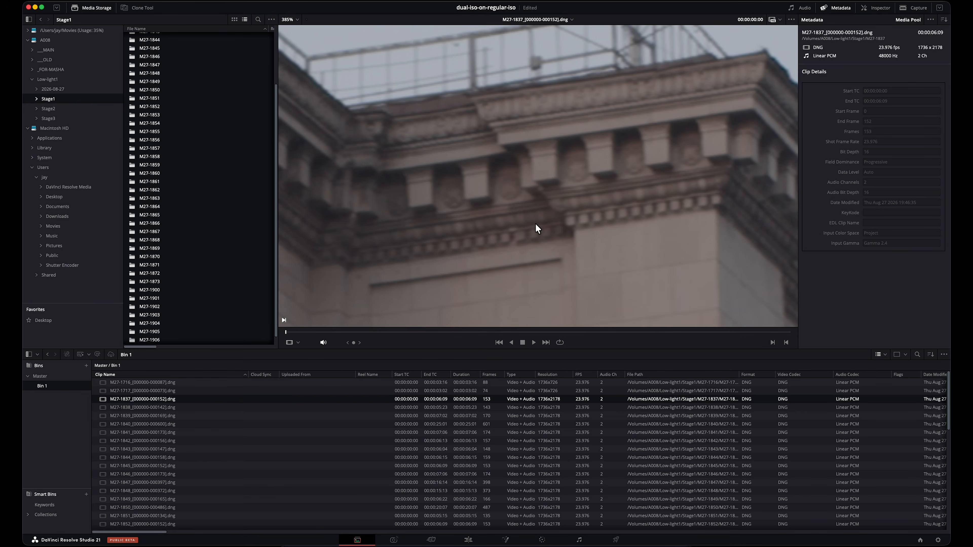
scroll(563, 208, "up", 3)
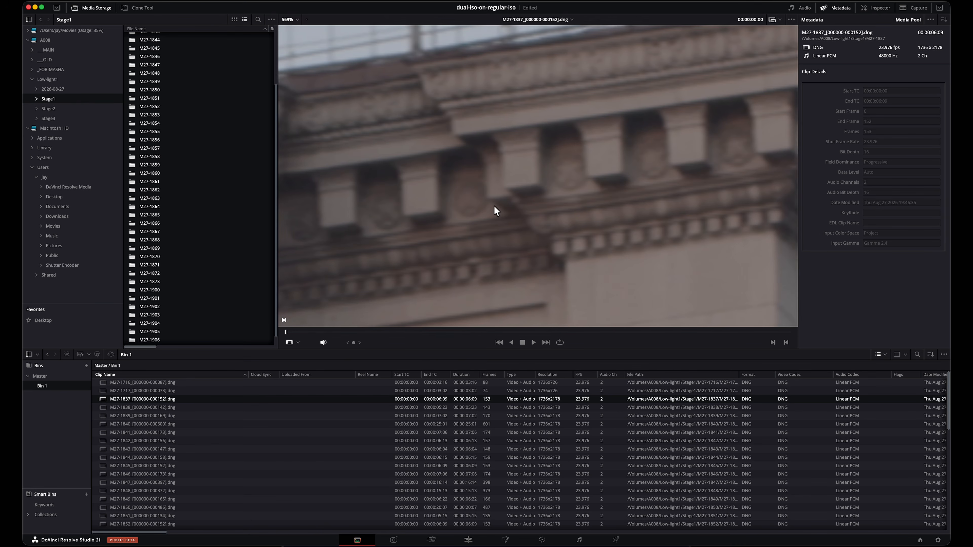
scroll(632, 128, "down", 5)
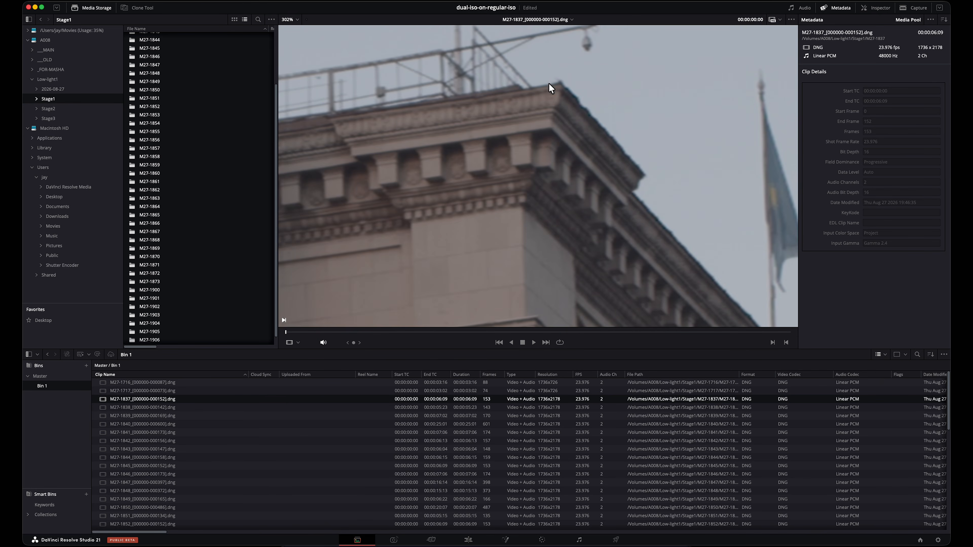
scroll(521, 156, "up", 6)
left_click_drag(584, 227, 590, 306)
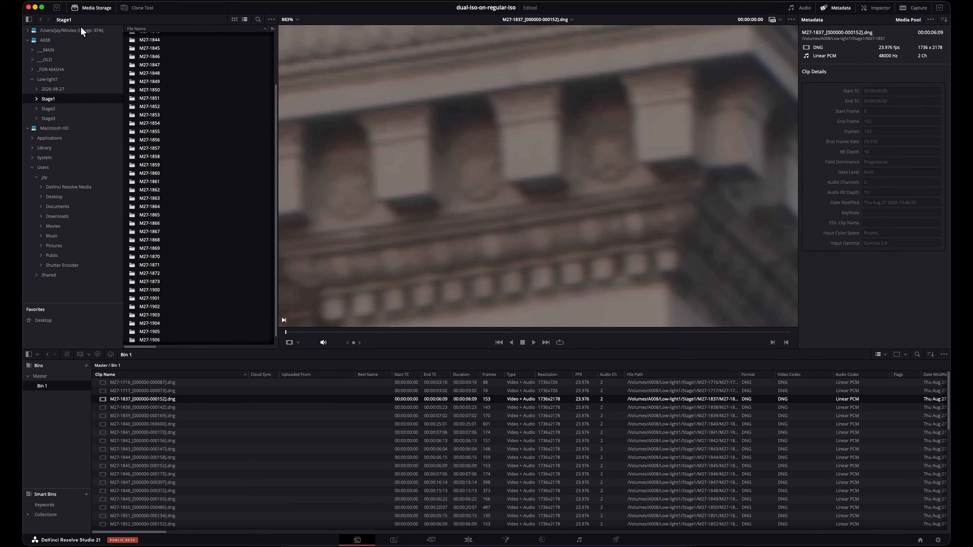
Step: Make the viewer taller and keep clip M27-1837 selected in Bin 1
left_click_drag(455, 350, 451, 367)
left_click(290, 429, "shift")
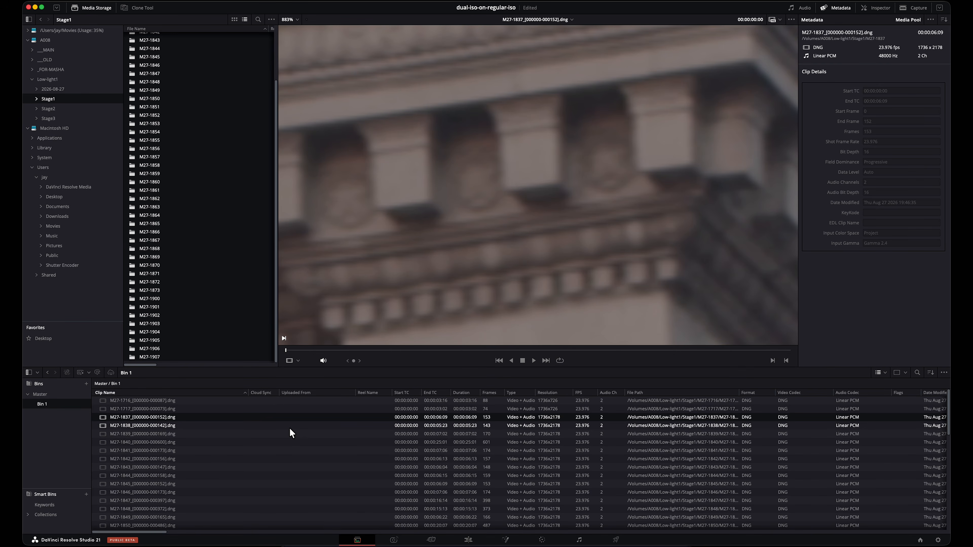
left_click(312, 421)
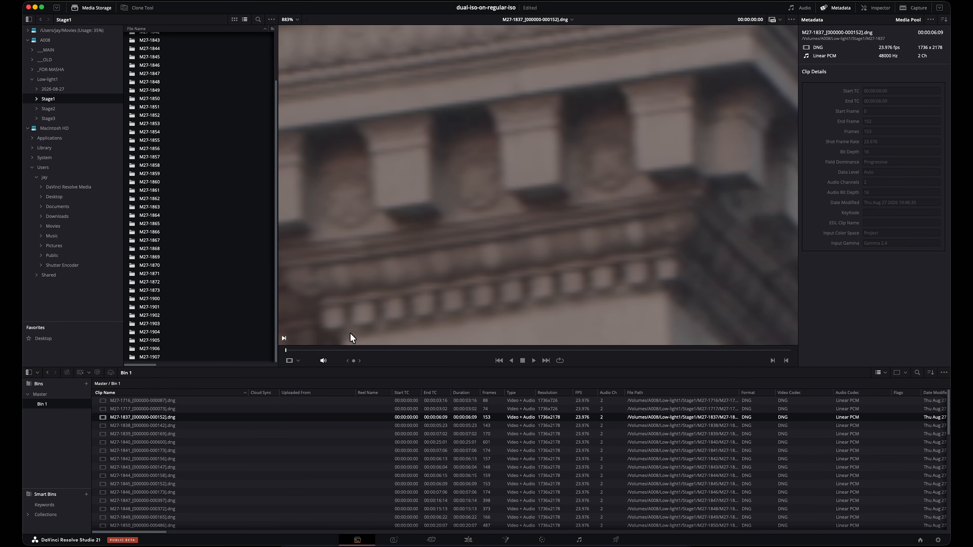
Step: Change the project's custom resize method to Lanczos, keeping the clip visible beside the settings, and save
right_click(213, 417)
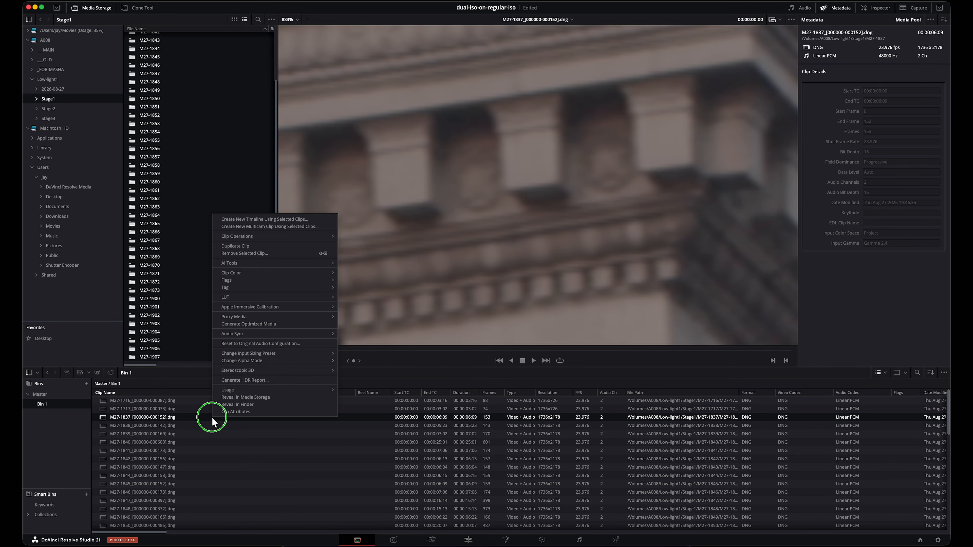
left_click(937, 541)
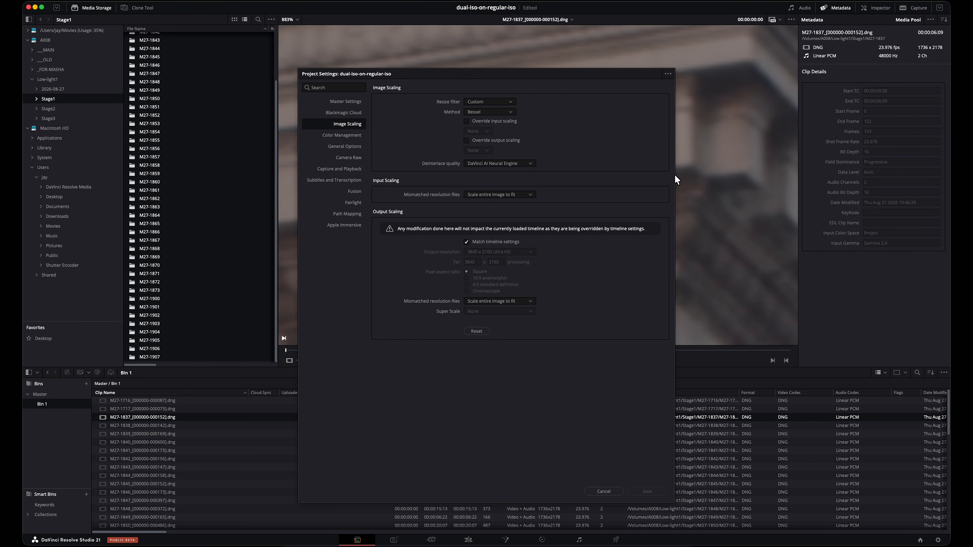
left_click_drag(583, 76, 265, 32)
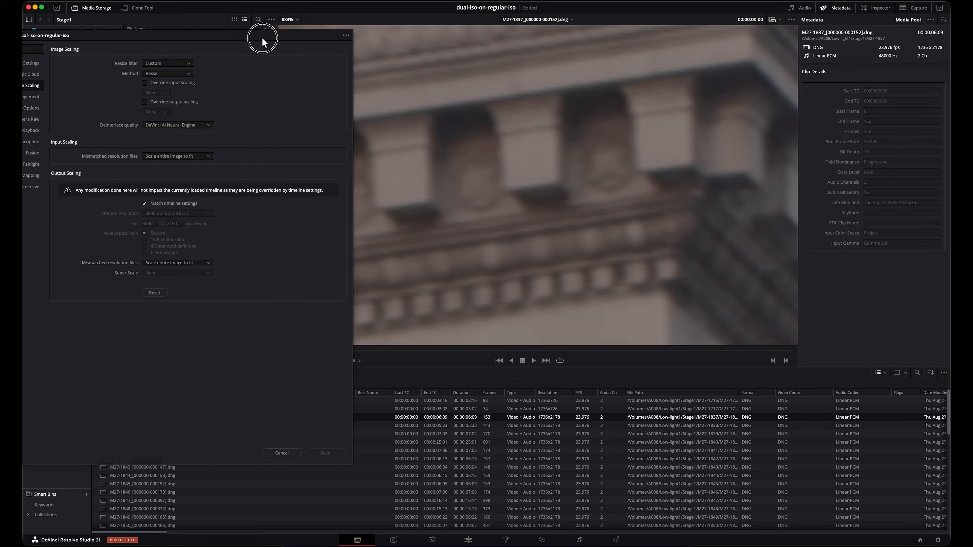
left_click(171, 70)
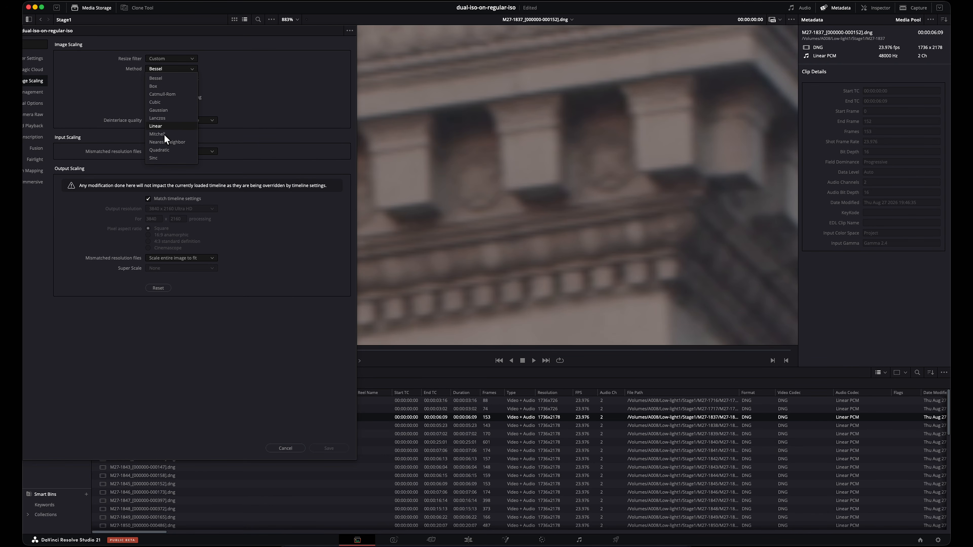
left_click(170, 118)
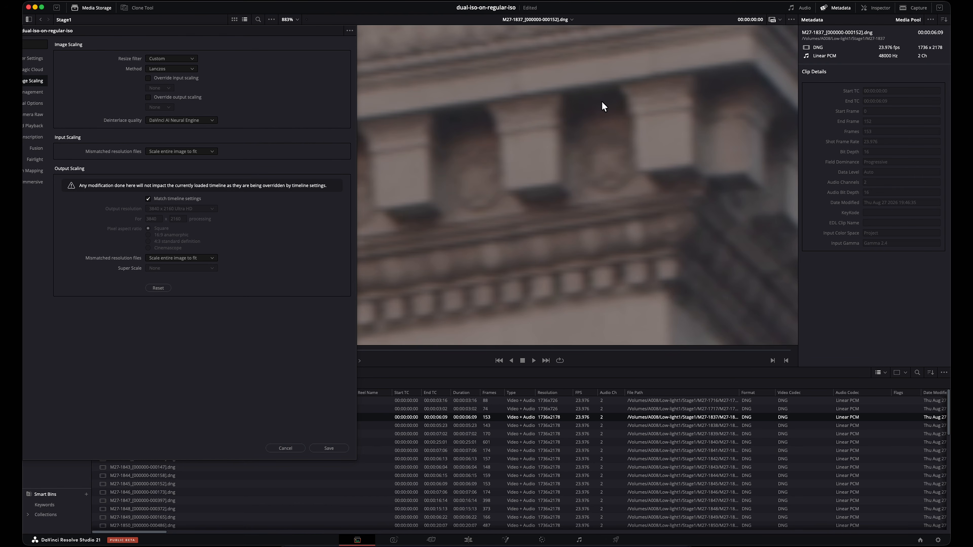
left_click(328, 449)
Step: Examine the cornice brackets and dentils of clip M27-1837 up close with the Lanczos method applied
scroll(554, 164, "up", 5)
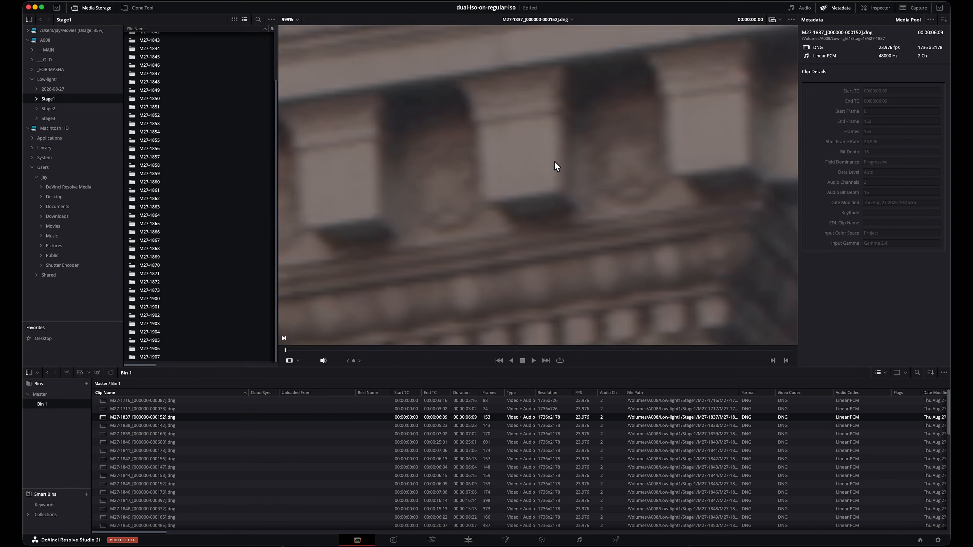
left_click_drag(512, 197, 607, 65)
scroll(601, 142, "down", 3)
scroll(602, 146, "down", 2)
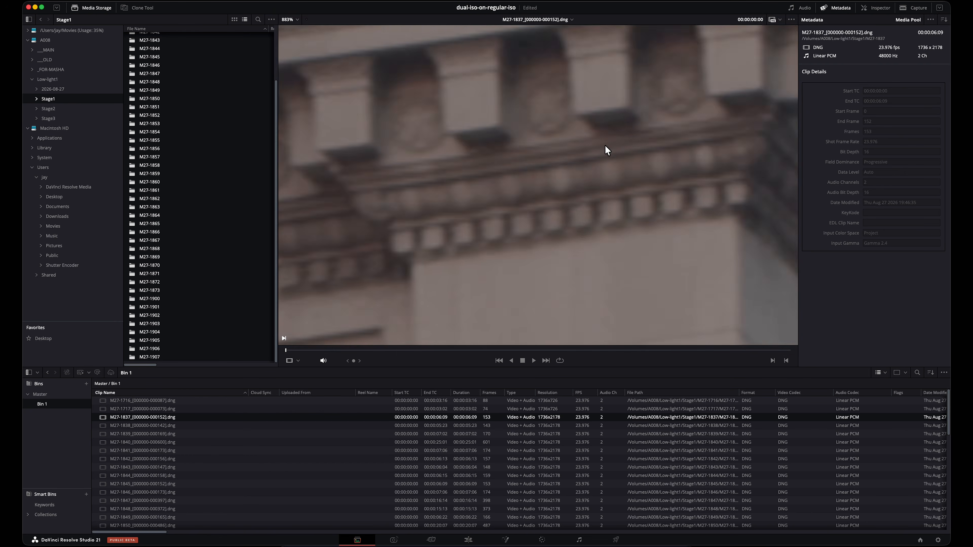
scroll(674, 187, "up", 1)
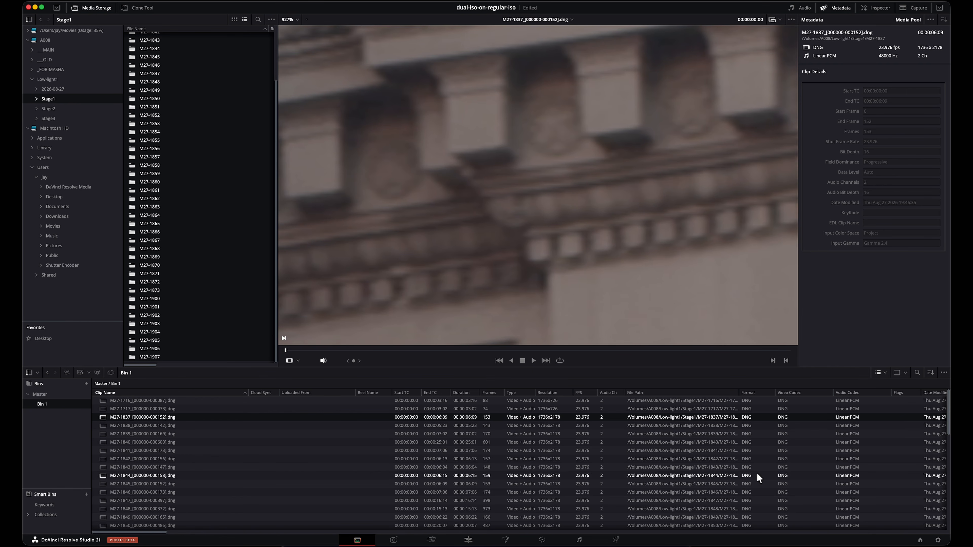
Step: Set the project's custom resize method back to Bessel and save the project settings
left_click(938, 539)
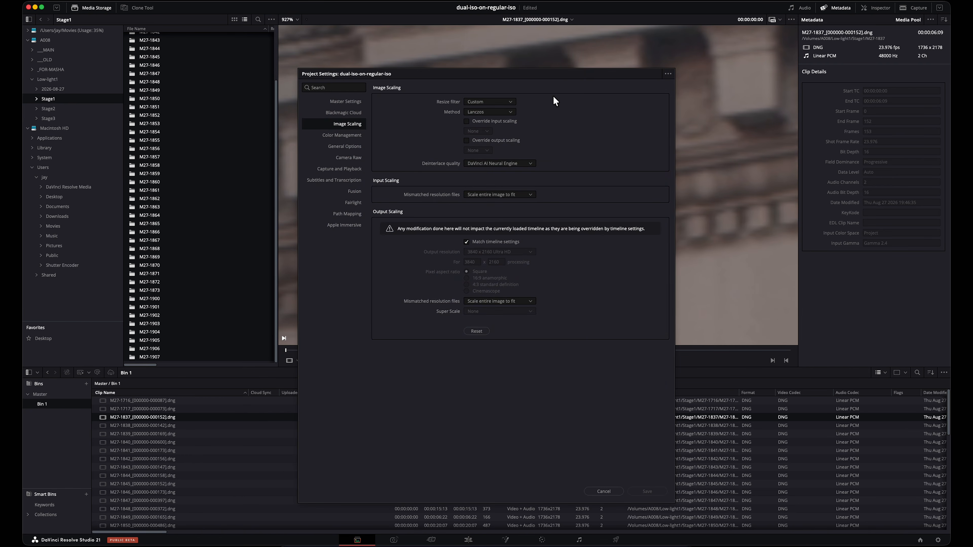
left_click_drag(572, 74, 237, 41)
left_click(167, 76)
left_click(156, 86)
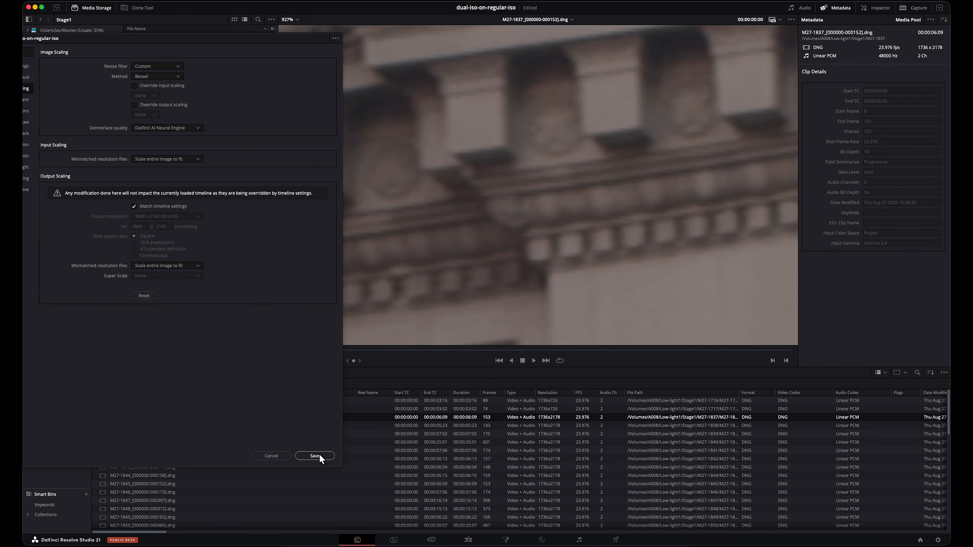
left_click(320, 455)
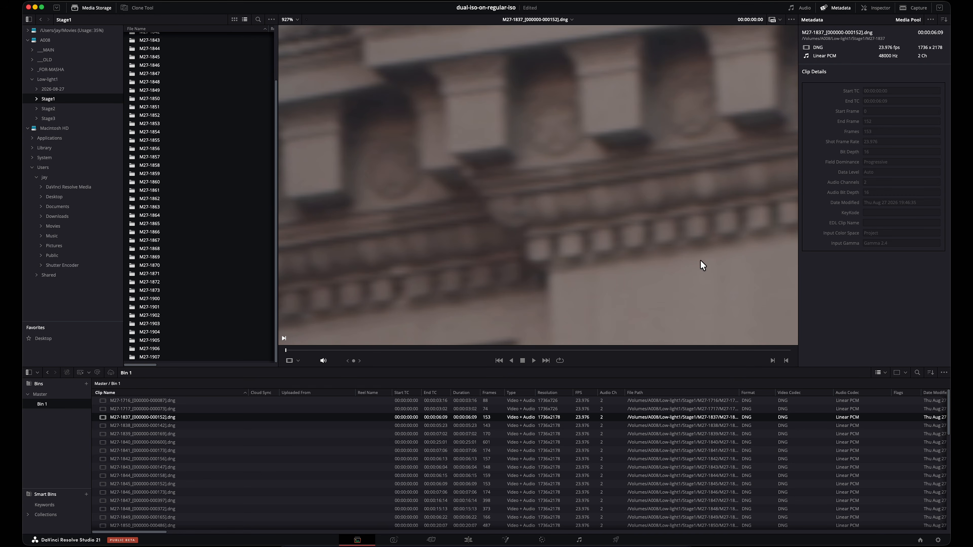
Step: Examine the cornice and the rooftop railing of clip M27-1837 up close with the Bessel method applied
left_click_drag(639, 238, 543, 272)
left_click_drag(592, 99, 694, 265)
left_click_drag(504, 158, 785, 147)
scroll(785, 147, "up", 1)
scroll(483, 190, "up", 8)
left_click_drag(698, 175, 401, 150)
scroll(656, 141, "down", 10)
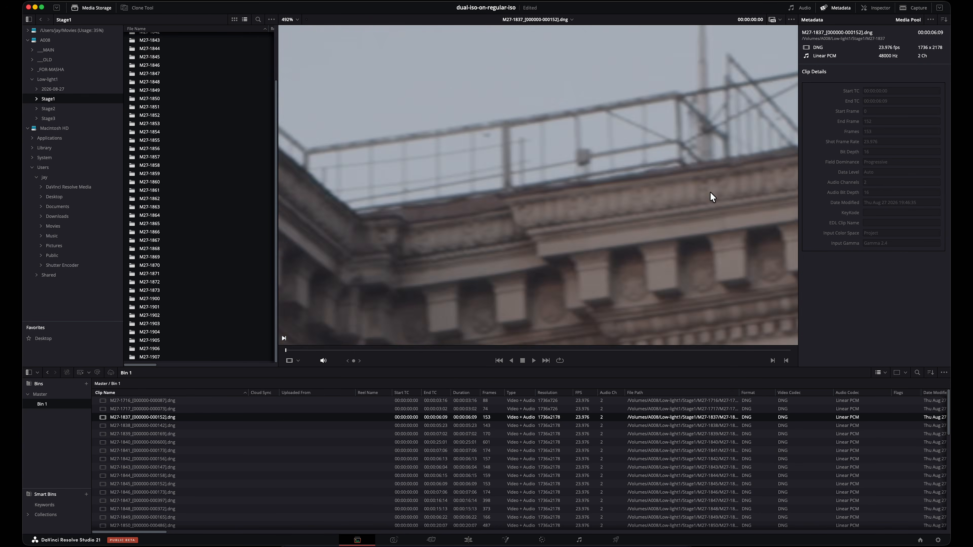
Step: Examine the window with the air conditioner on the facade of clip M27-1837 up close
scroll(690, 220, "down", 6)
left_click_drag(677, 225, 563, 134)
scroll(498, 192, "up", 10)
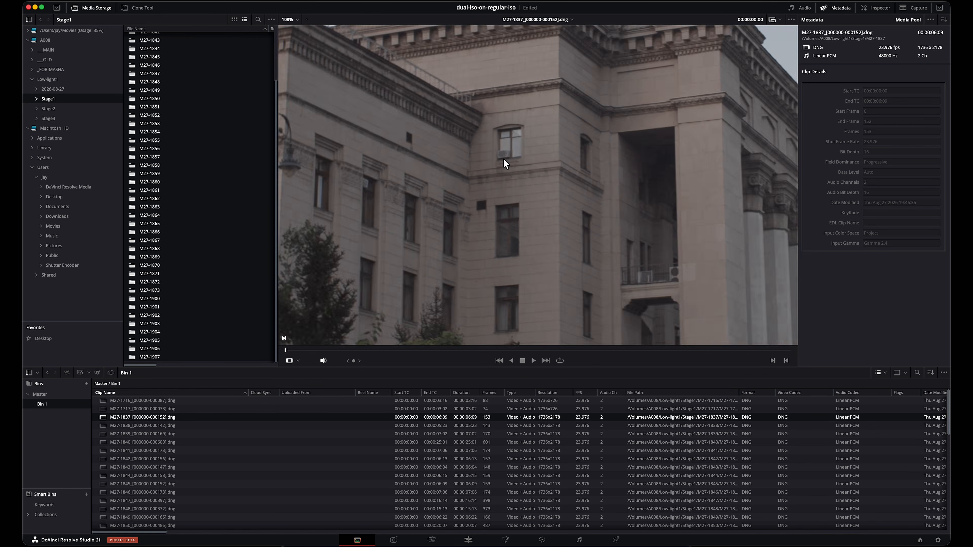
scroll(517, 161, "up", 8)
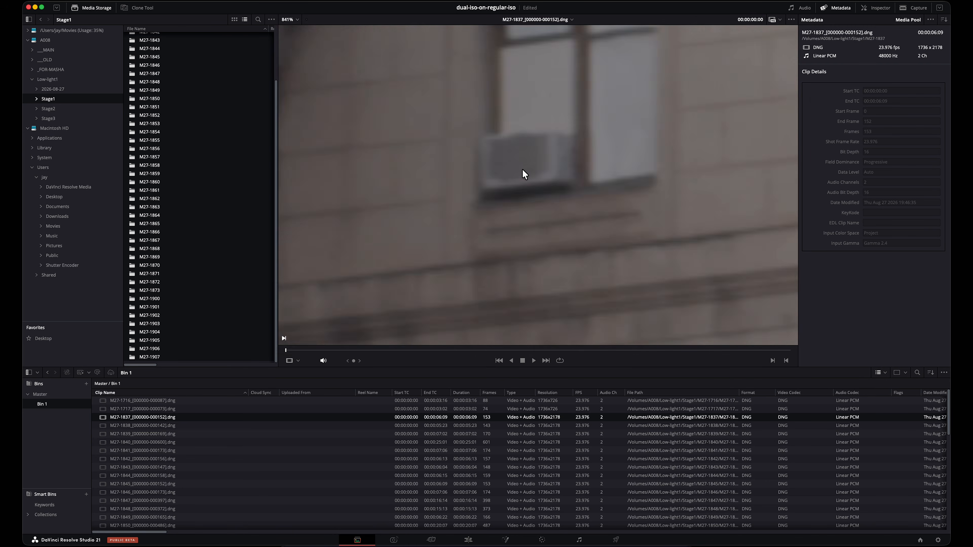
left_click_drag(522, 169, 535, 190)
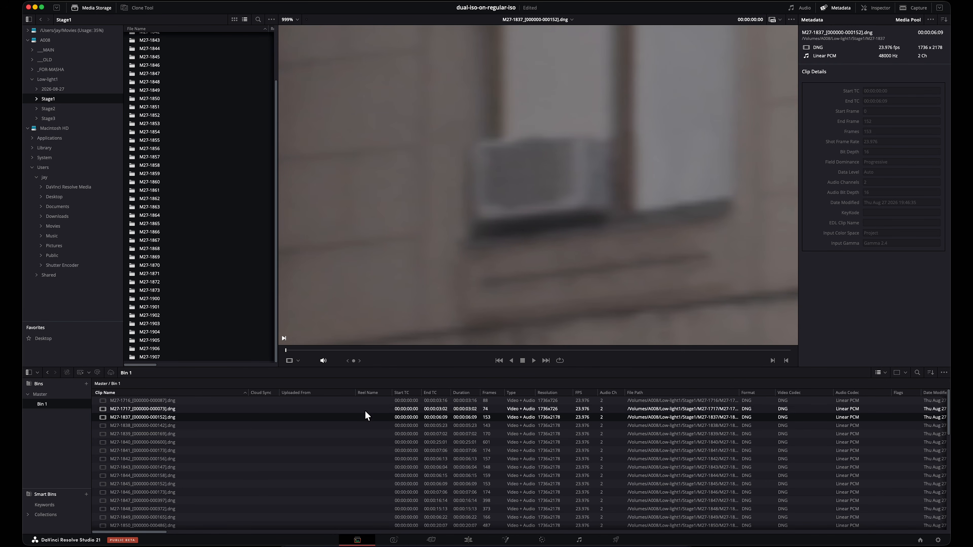
Step: Set the project's custom resize method to Mitchell, save, and inspect the air-conditioner window of clip M27-1837
left_click(937, 541)
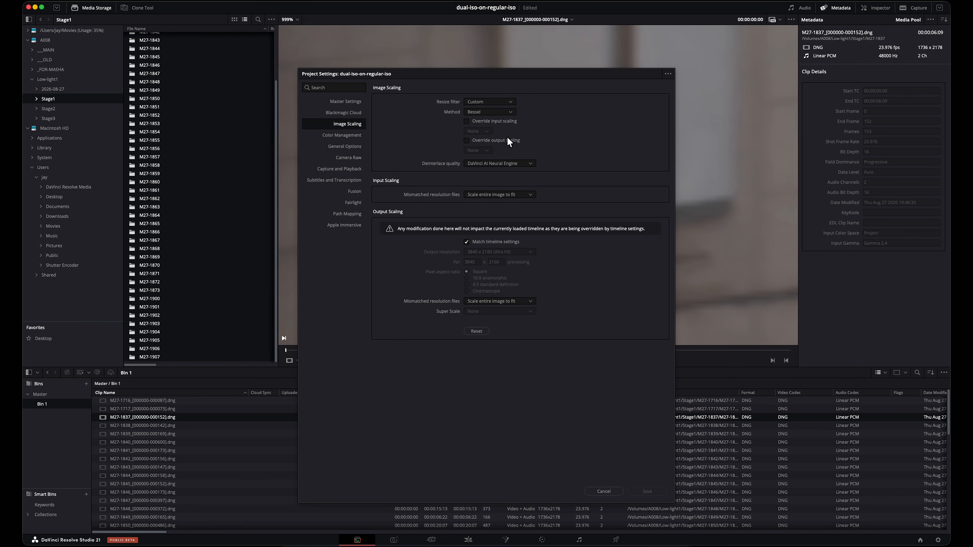
left_click_drag(523, 80, 262, 58)
left_click(220, 91)
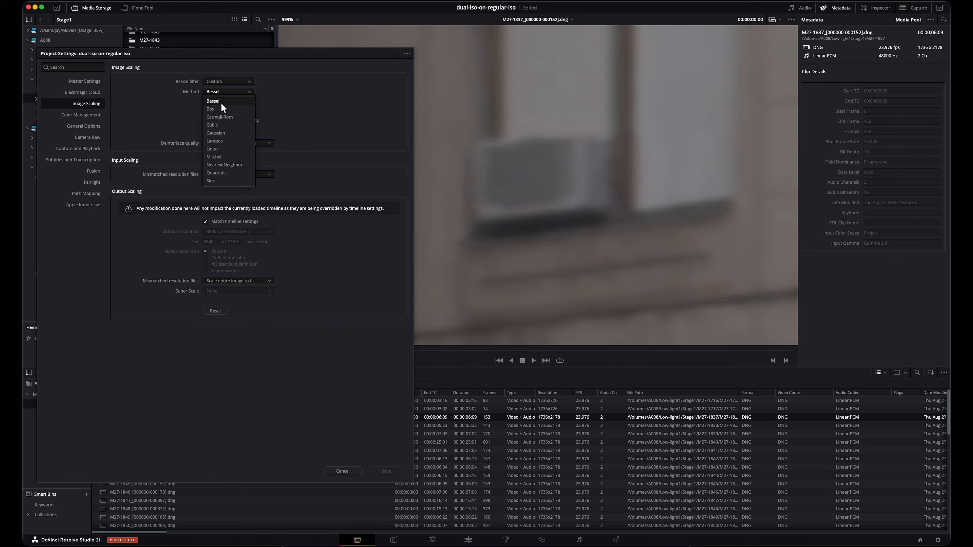
left_click(223, 157)
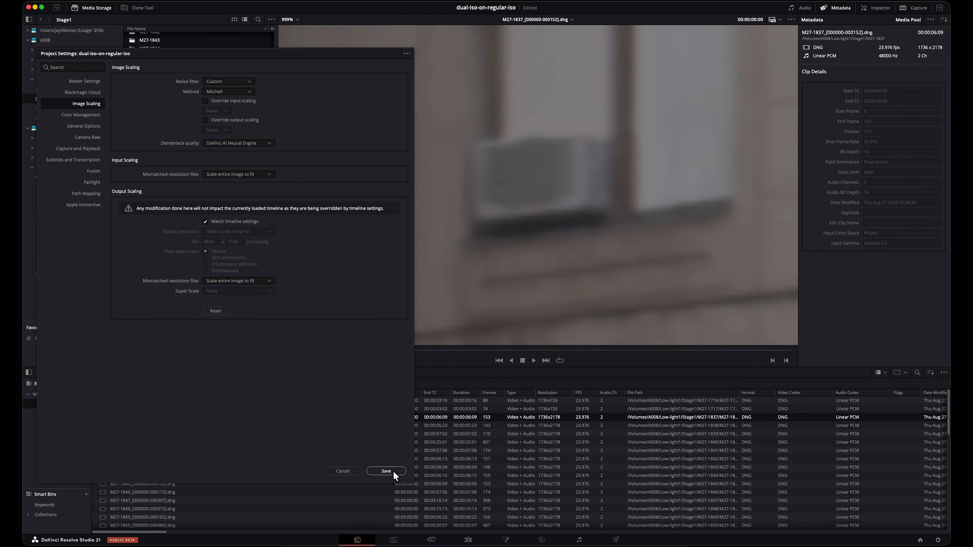
left_click(386, 471)
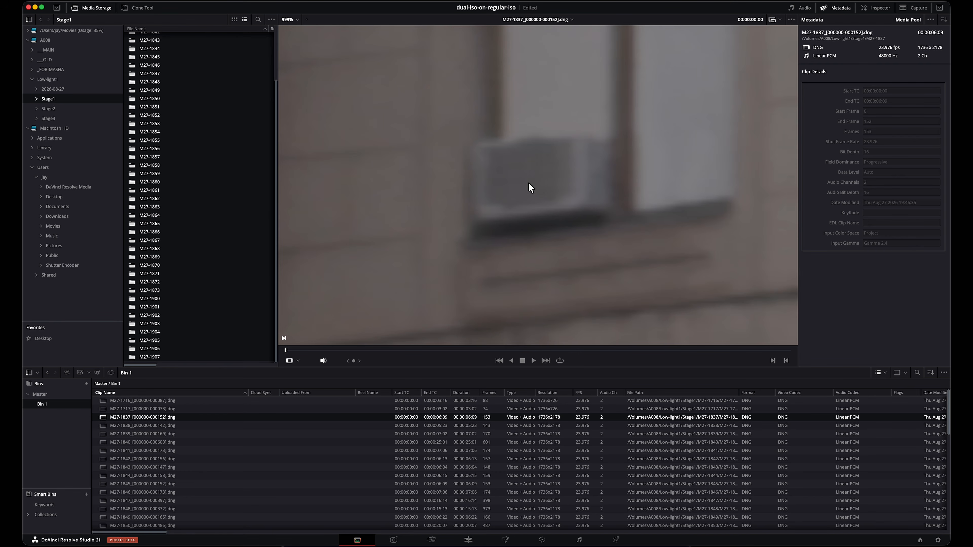
scroll(530, 155, "down", 3)
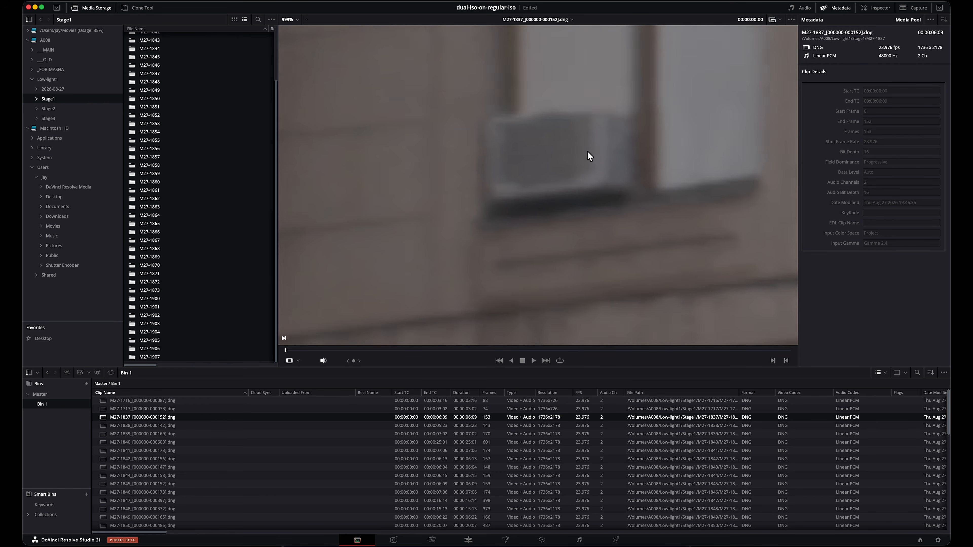
scroll(585, 157, "down", 1)
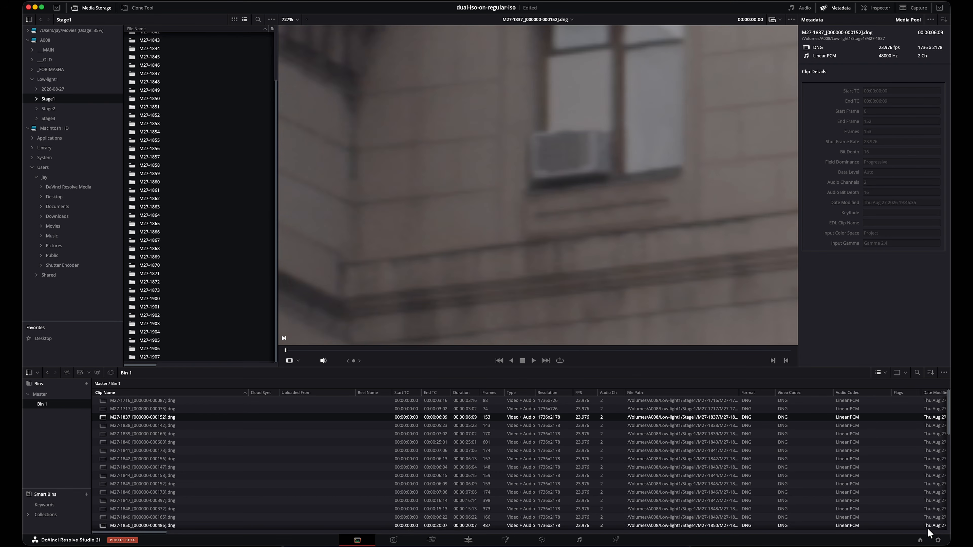
Step: Return the project's custom resize method to Bessel and save the project settings
left_click(938, 539)
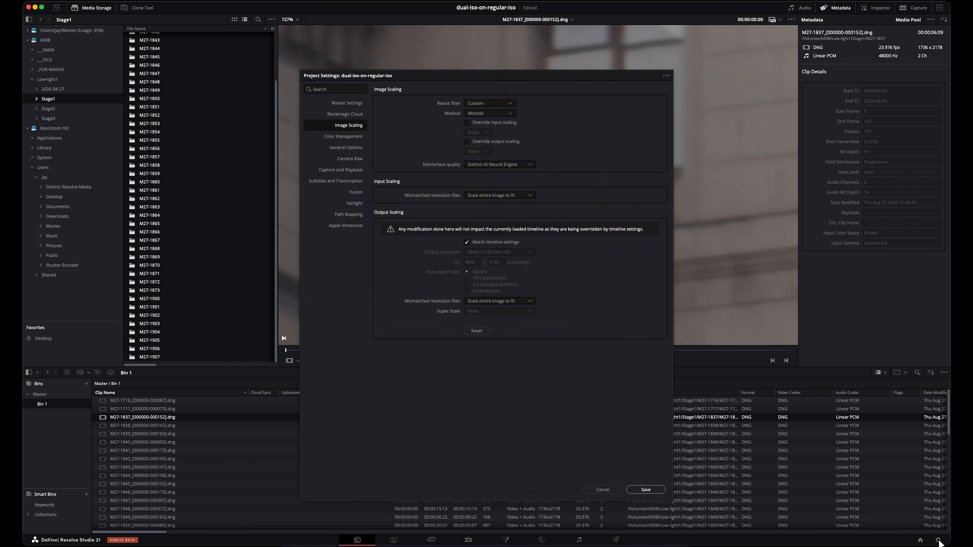
left_click(490, 112)
left_click(488, 121)
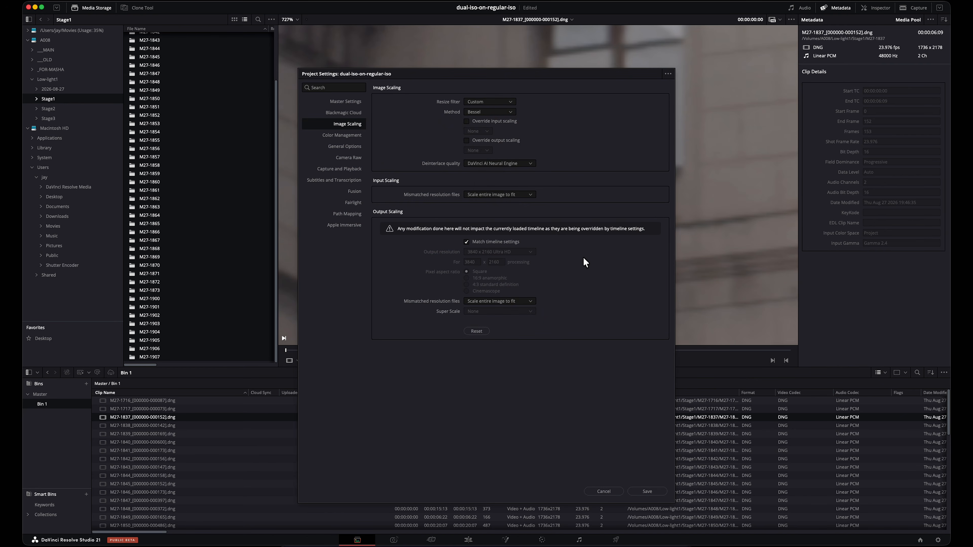
left_click(647, 491)
Step: Examine the facade masonry and cornice of clip M27-1837 up close, then at full-building scale
scroll(645, 237, "down", 4)
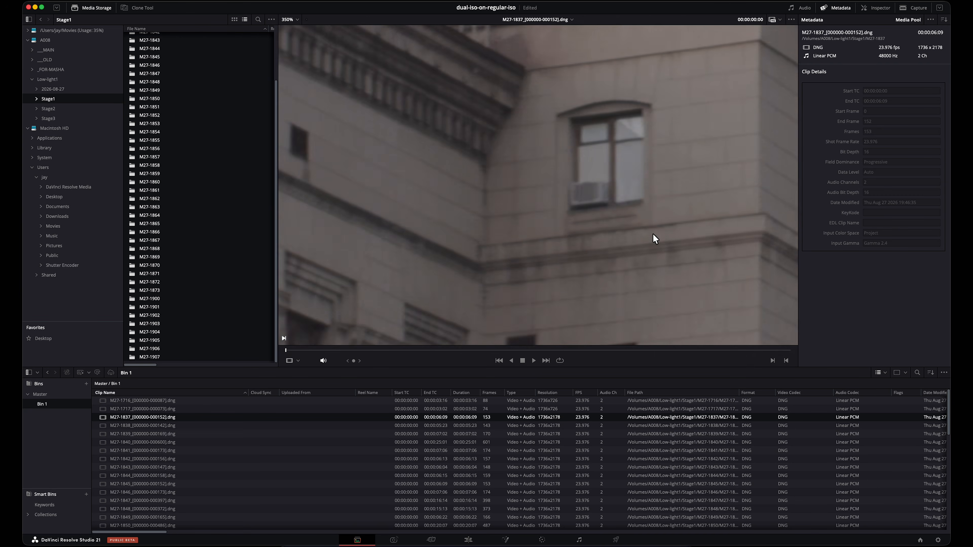
left_click_drag(686, 235, 541, 263)
left_click_drag(599, 60, 591, 252)
scroll(574, 193, "up", 2)
scroll(573, 192, "up", 4)
left_click_drag(585, 77, 625, 223)
scroll(601, 161, "down", 3)
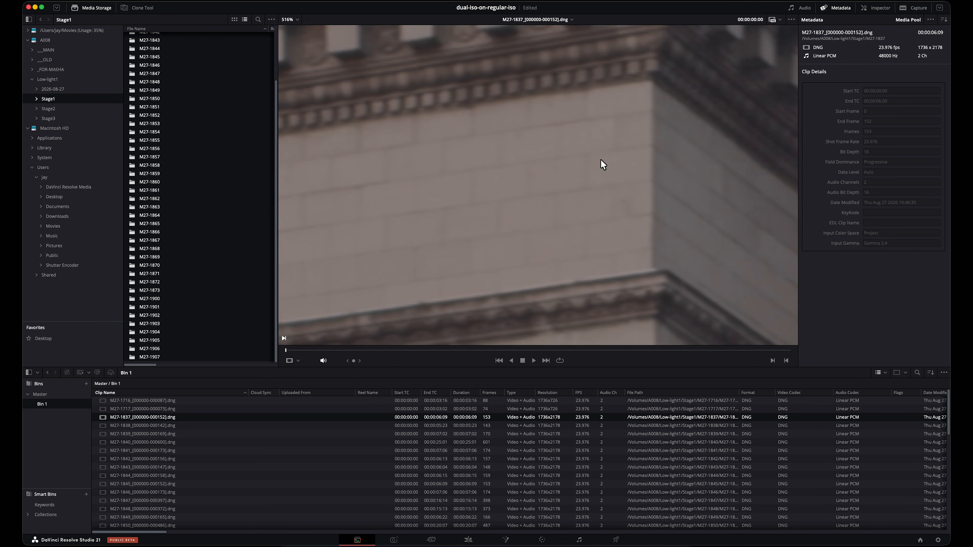
scroll(603, 166, "down", 3)
scroll(580, 163, "down", 3)
scroll(605, 232, "down", 3)
scroll(635, 233, "down", 3)
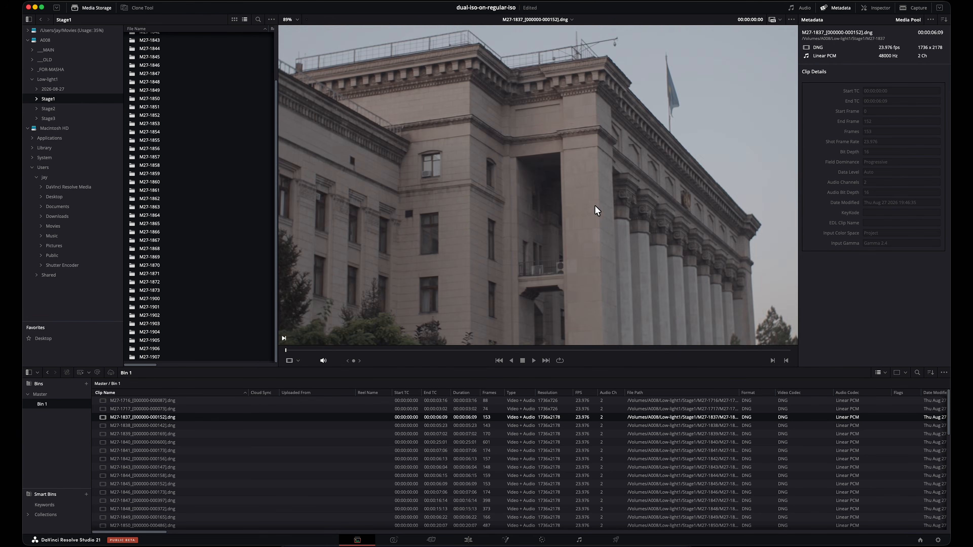
Step: Examine the roofline railing, upper facade and air-conditioner window of clip M27-1837 at different magnifications
scroll(383, 161, "up", 5)
scroll(624, 274, "down", 2)
left_click_drag(633, 87, 514, 269)
scroll(425, 165, "up", 4)
scroll(489, 205, "down", 5)
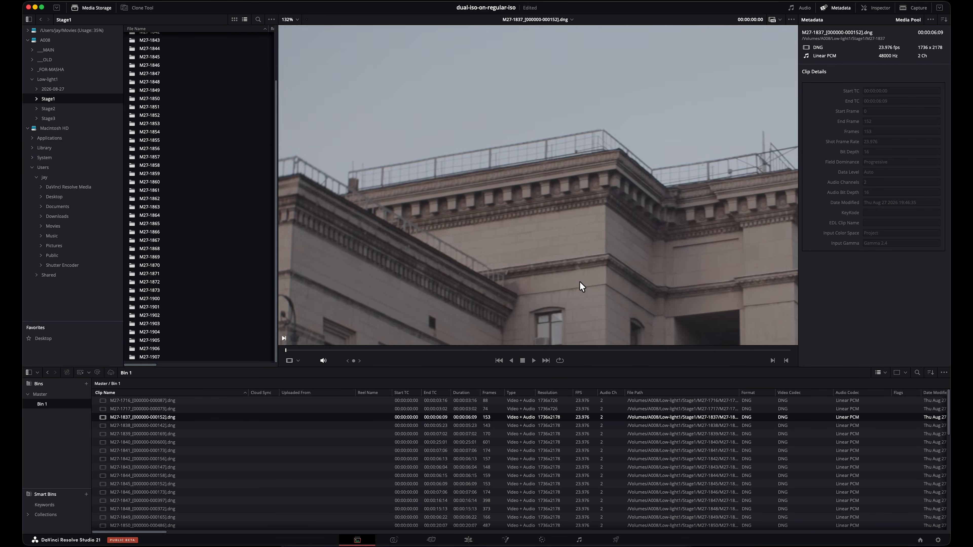
left_click_drag(579, 286, 564, 156)
scroll(570, 156, "down", 2)
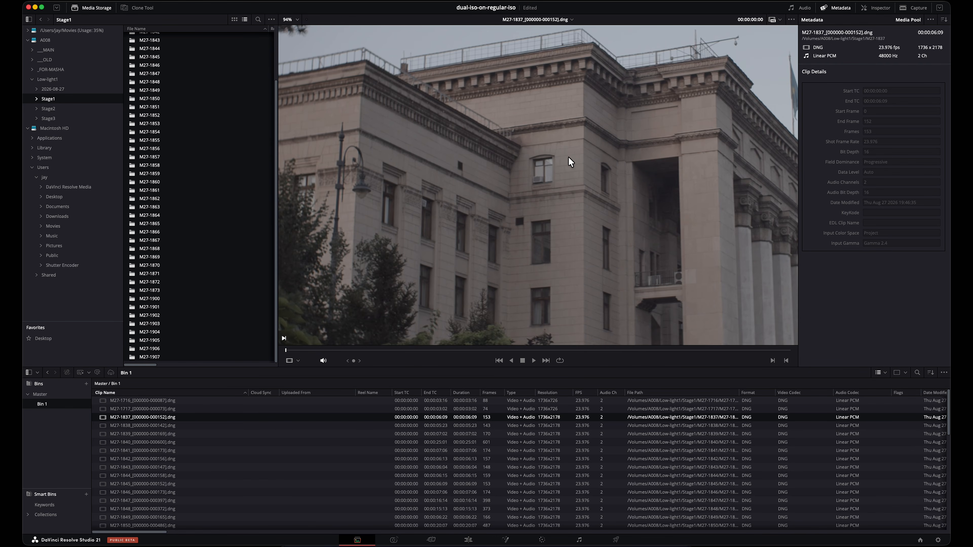
scroll(552, 157, "up", 1)
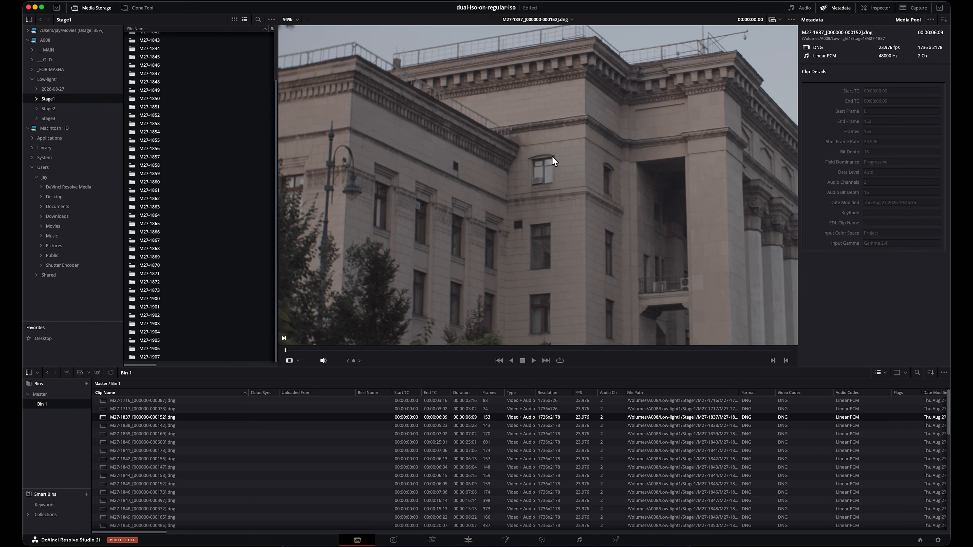
scroll(552, 158, "up", 8)
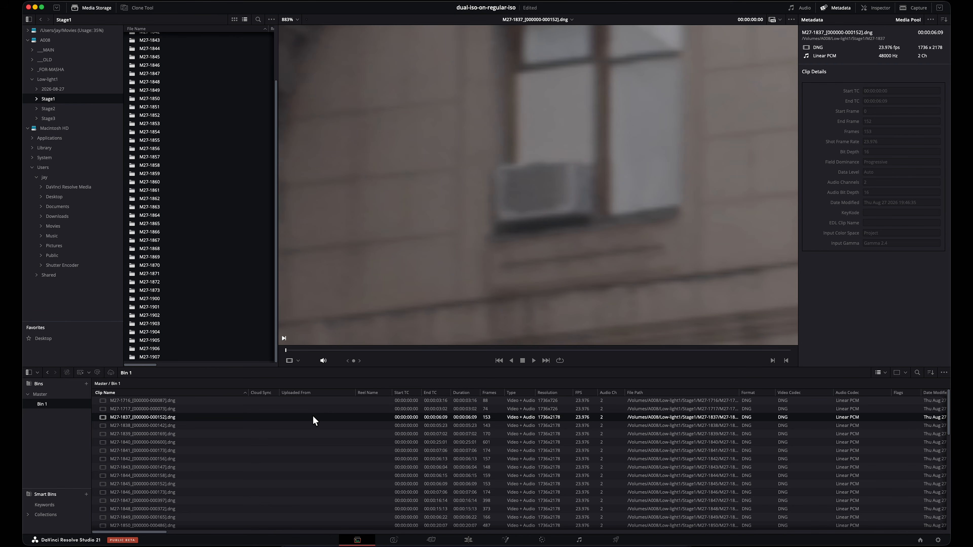
Step: Select all clips from M27-1837 through M27-1907 in Bin 1
left_click(318, 432)
key("super+a")
scroll(252, 494, "down", 10)
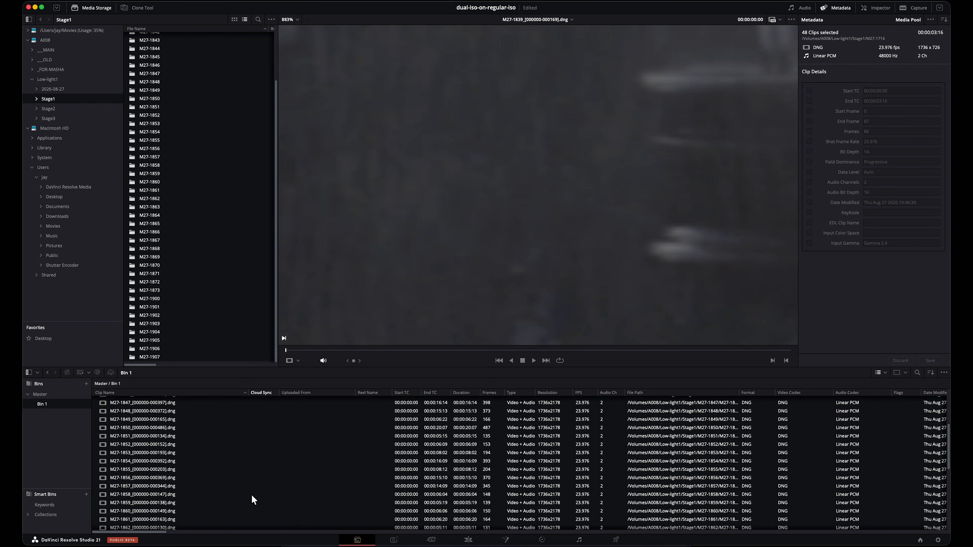
left_click(146, 526)
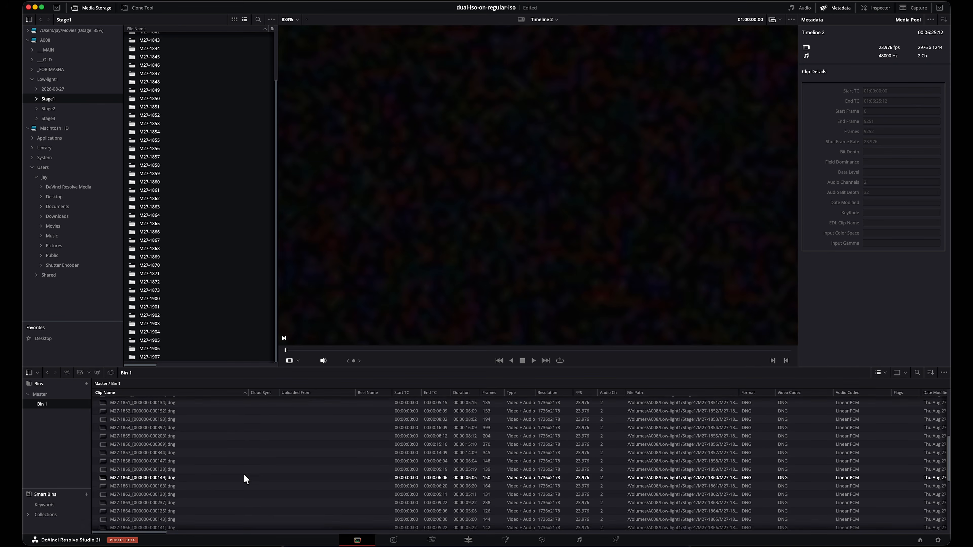
left_click(166, 516)
scroll(268, 460, "up", 10)
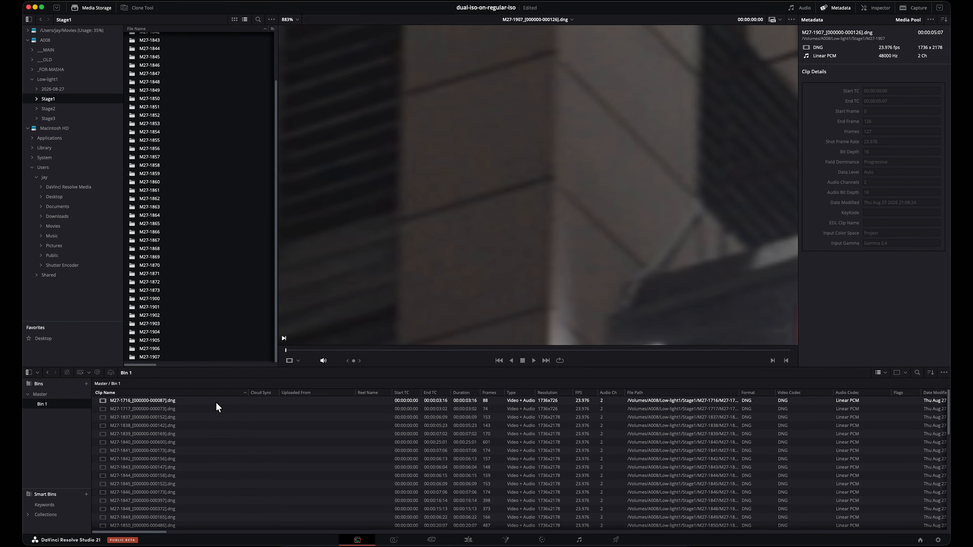
left_click(216, 416, "shift")
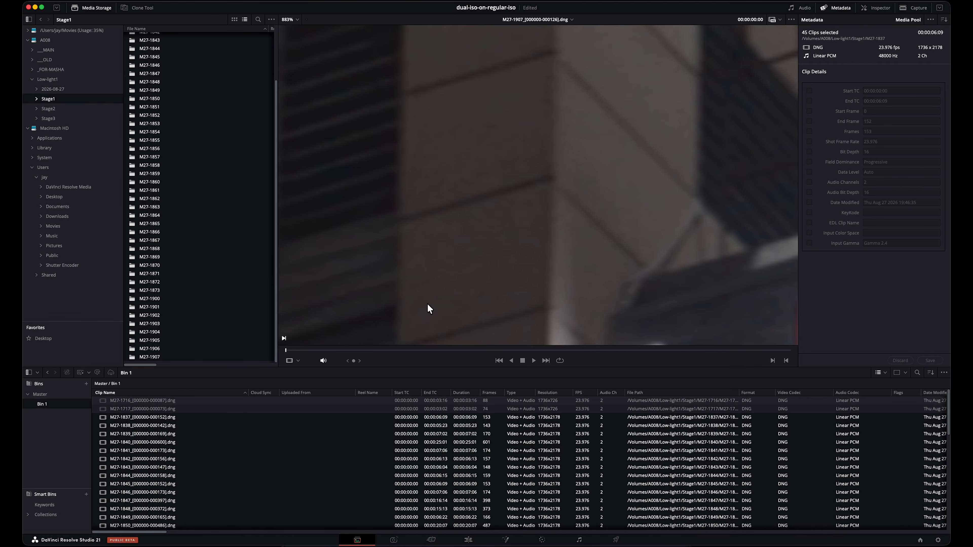
Step: Examine the protruding facade blocks beneath the window of clip M27-1907 up close
scroll(600, 187, "down", 10)
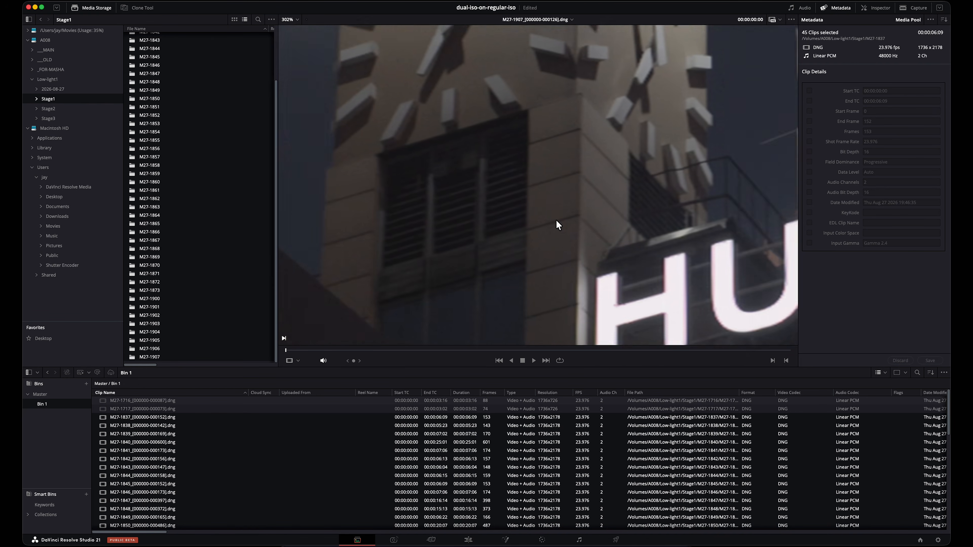
scroll(569, 272, "down", 3)
scroll(512, 246, "up", 6)
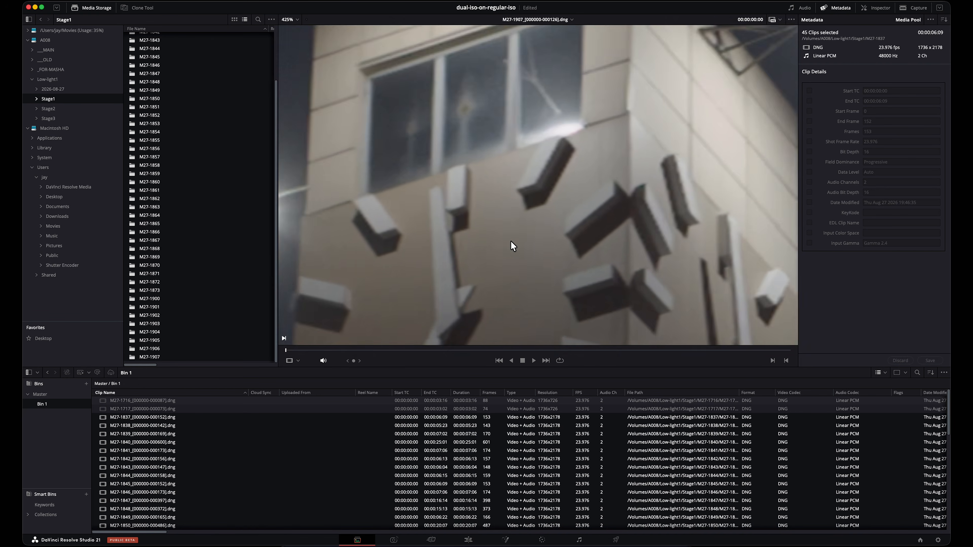
scroll(618, 281, "up", 3)
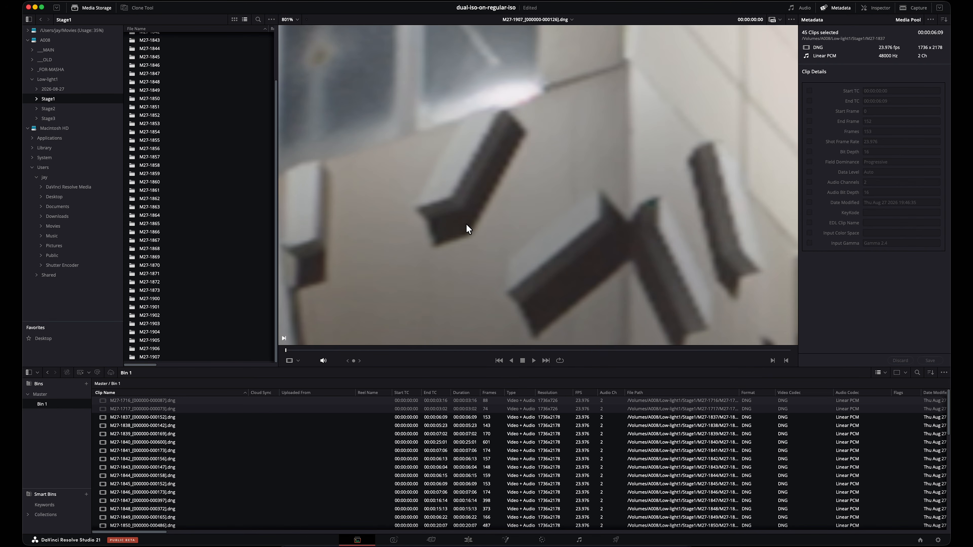
left_click_drag(424, 229, 502, 202)
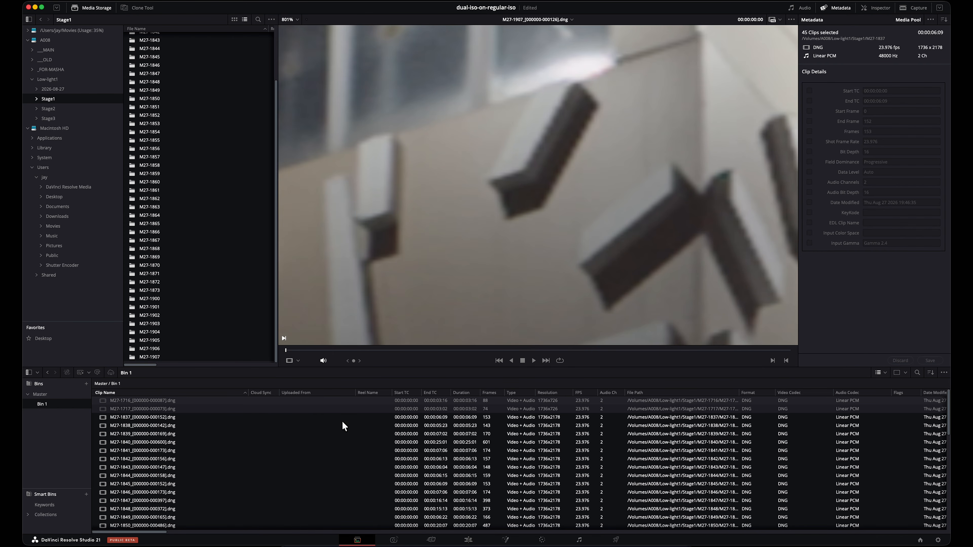
Step: Load clip M27-1838 in the viewer and examine its arched metal trusses and hanging wires
right_click(265, 409)
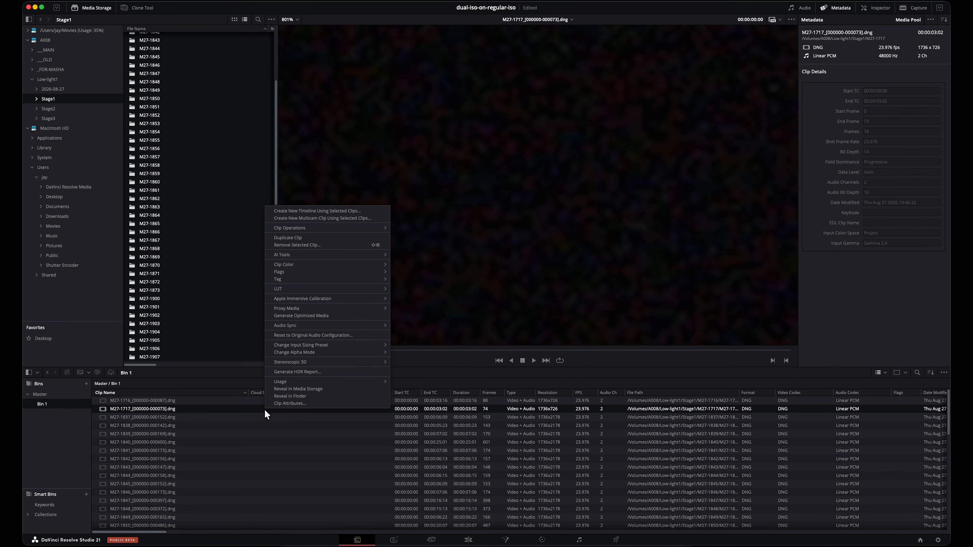
left_click(207, 423)
left_click(202, 424)
scroll(458, 228, "down", 8)
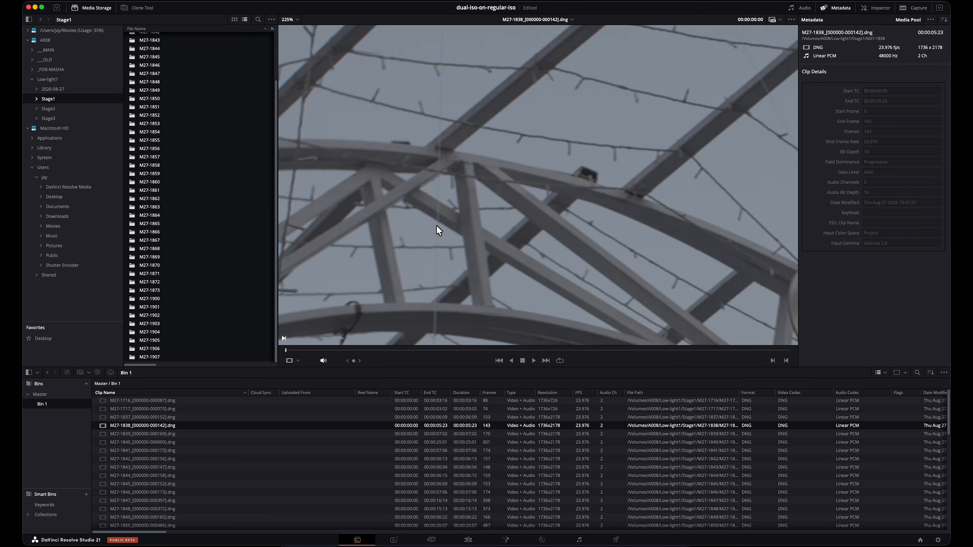
scroll(592, 230, "down", 6)
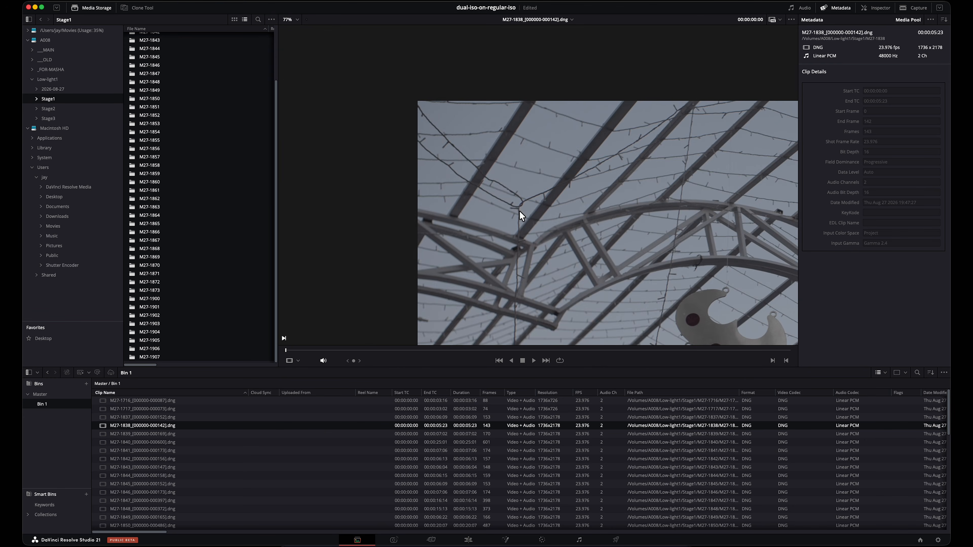
Step: Load clip M27-1837 in the viewer again and inspect the cornice corner brackets up close
left_click(284, 417)
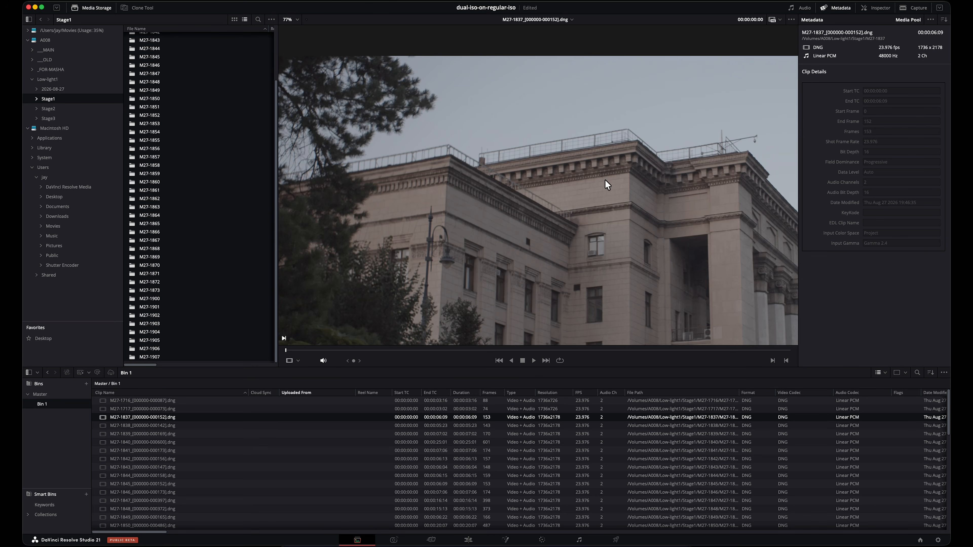
scroll(593, 200, "up", 14)
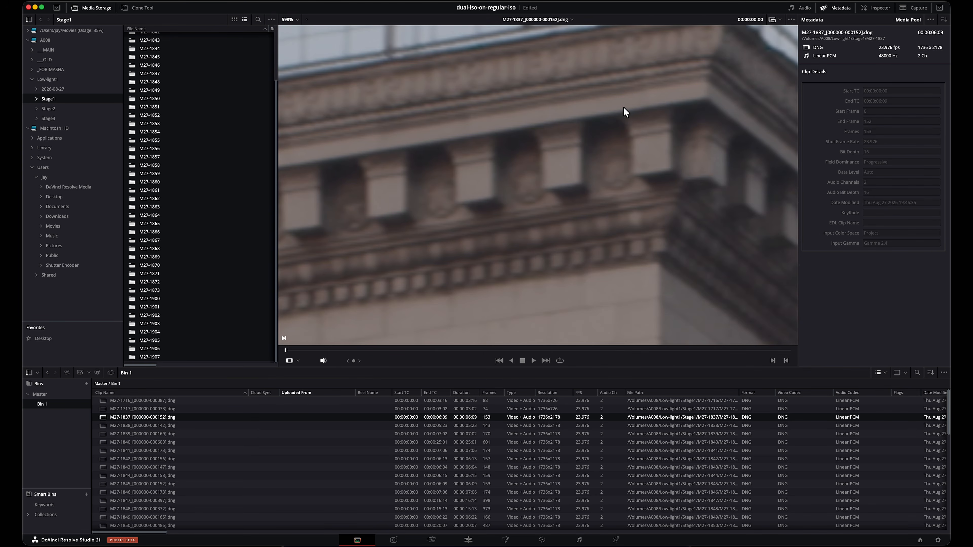
scroll(611, 183, "up", 5)
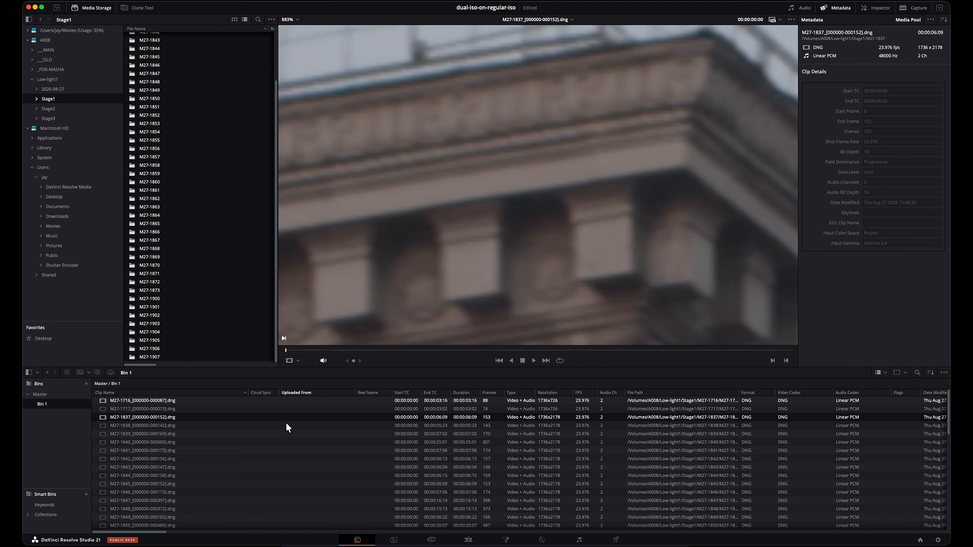
Step: Set clip M27-1837's Super Scale to 2x with Medium sharpness and Medium noise reduction in its clip attributes
right_click(246, 418)
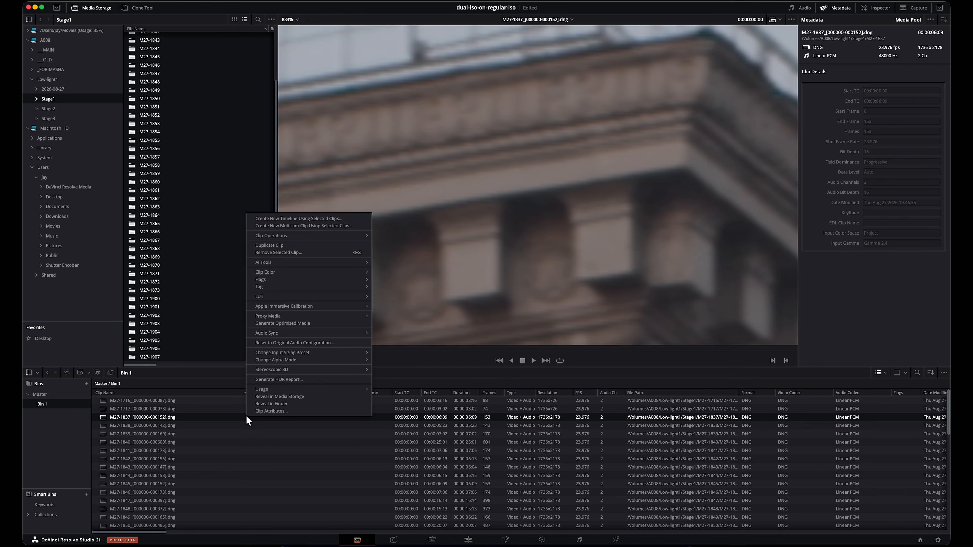
left_click(270, 411)
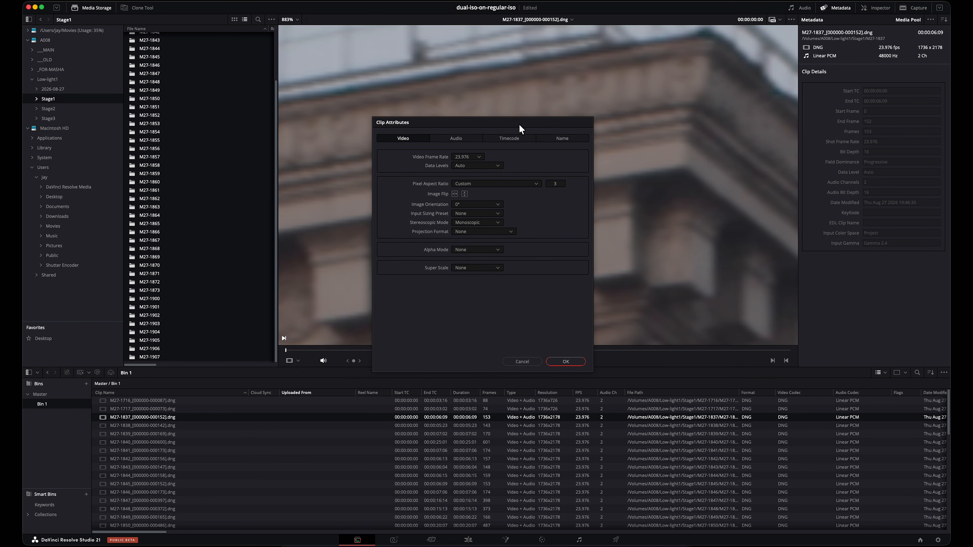
left_click_drag(518, 128, 311, 111)
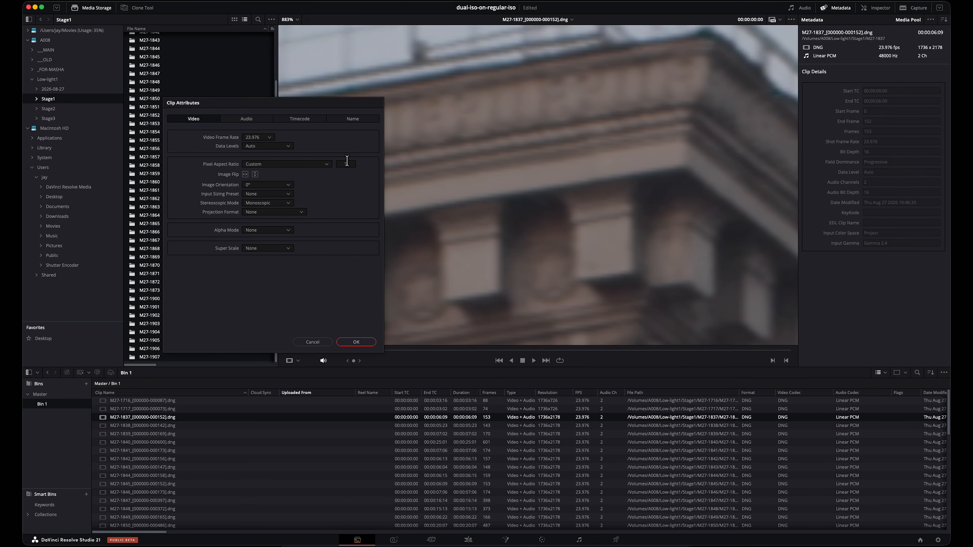
left_click(270, 252)
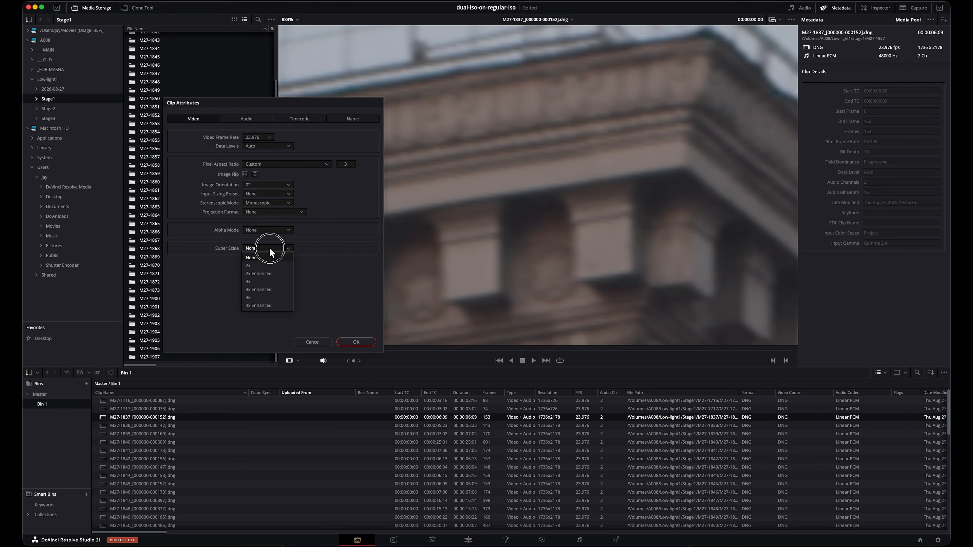
left_click(267, 265)
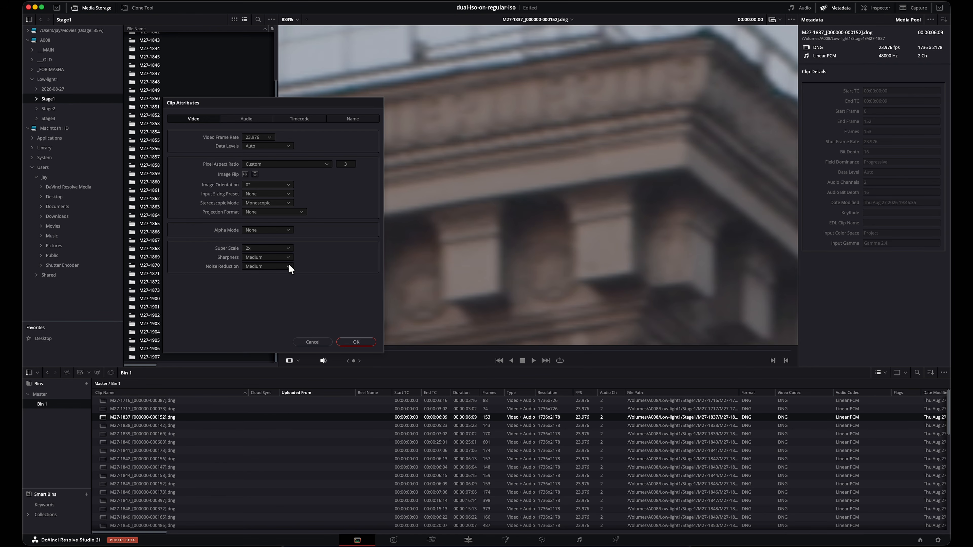
left_click(266, 247)
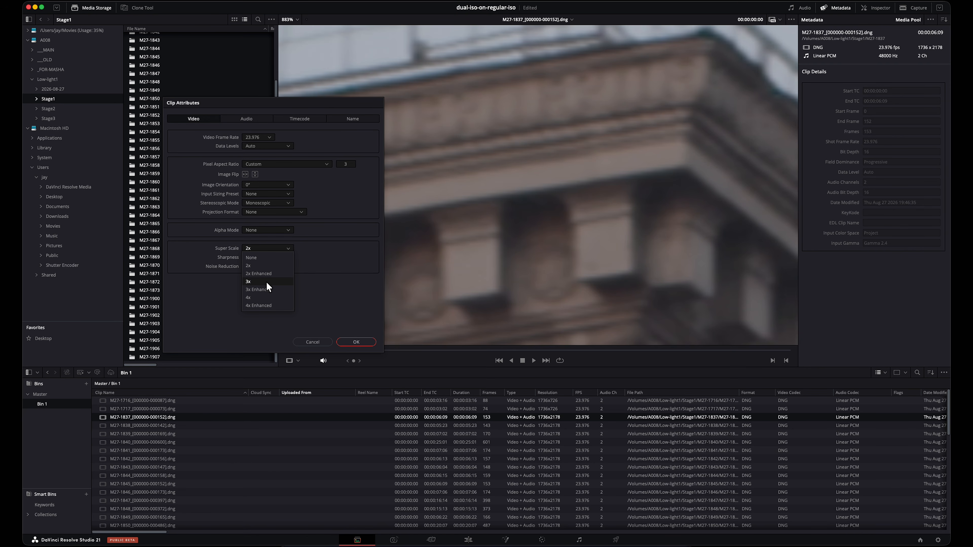
left_click(260, 265)
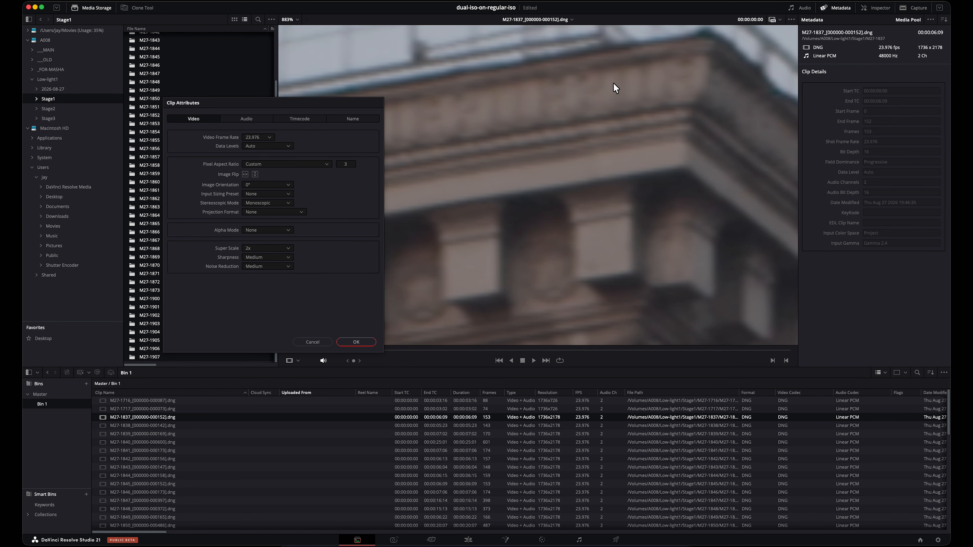
left_click(356, 342)
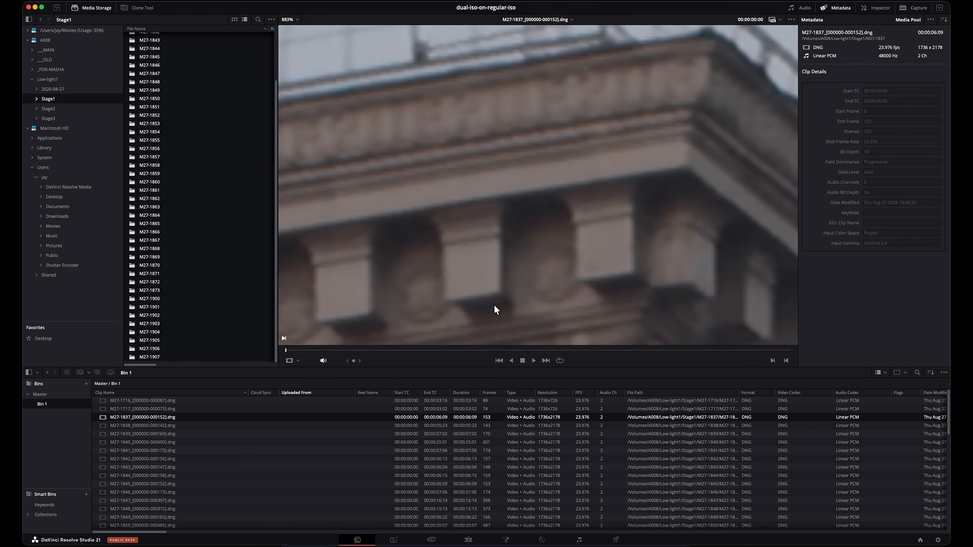
Step: Examine the cornice brackets and rooftop railing of clip M27-1837 at several magnifications with 2x Super Scale applied
scroll(492, 246, "down", 6)
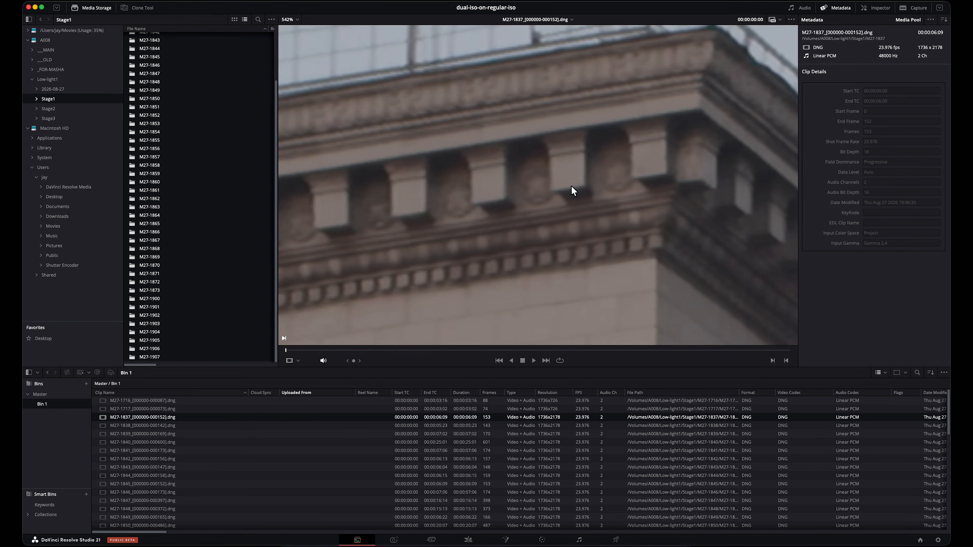
scroll(571, 187, "up", 4)
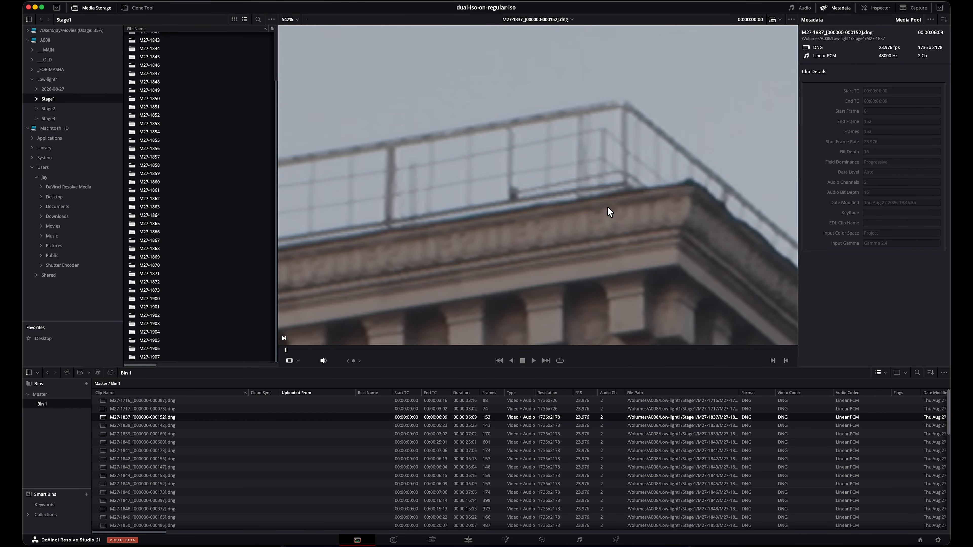
scroll(577, 261, "down", 5)
scroll(577, 177, "up", 1)
scroll(566, 213, "up", 5)
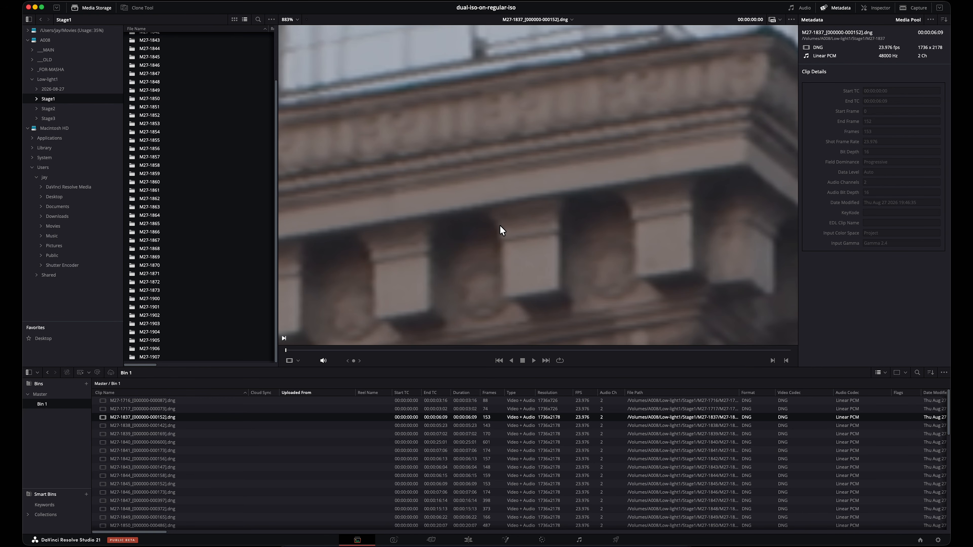
scroll(494, 222, "down", 3)
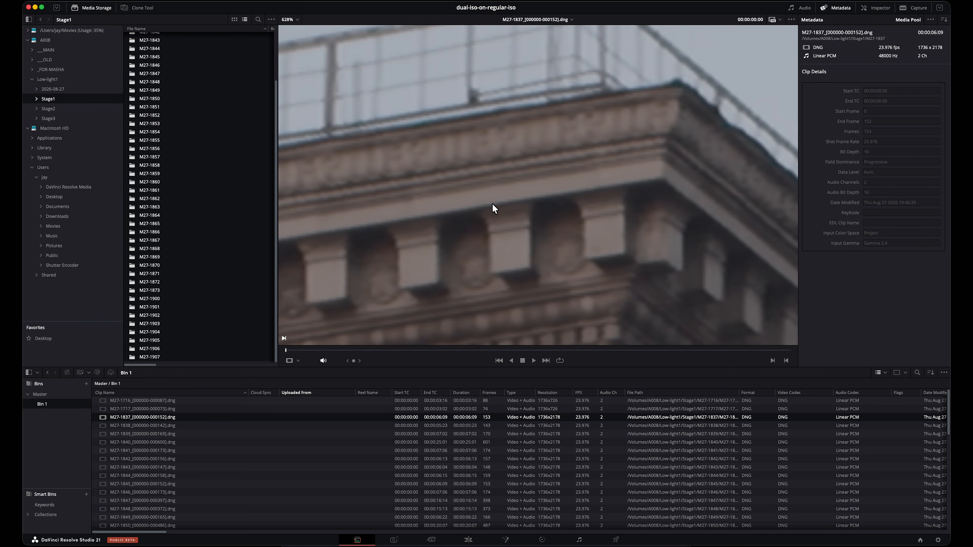
scroll(492, 203, "down", 1)
left_click_drag(495, 205, 521, 188)
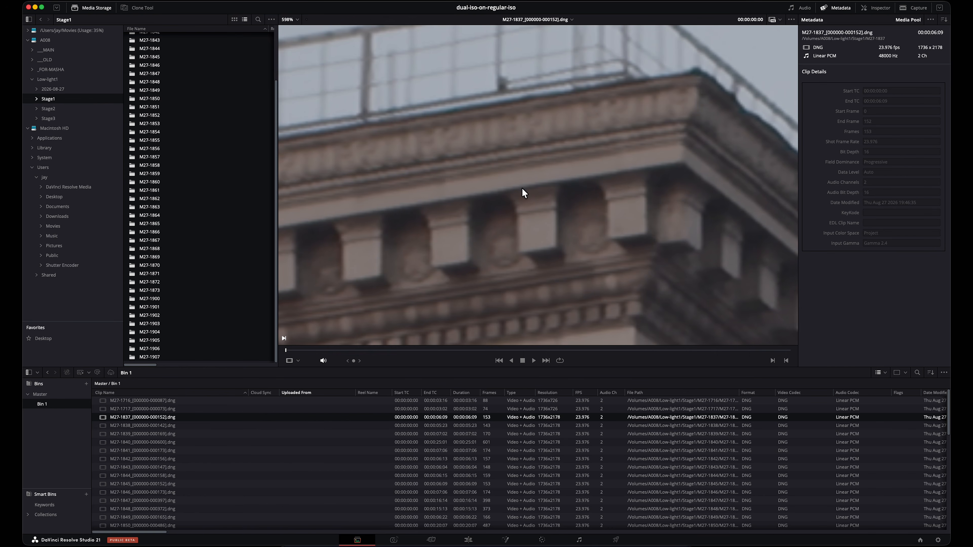
scroll(522, 189, "up", 1)
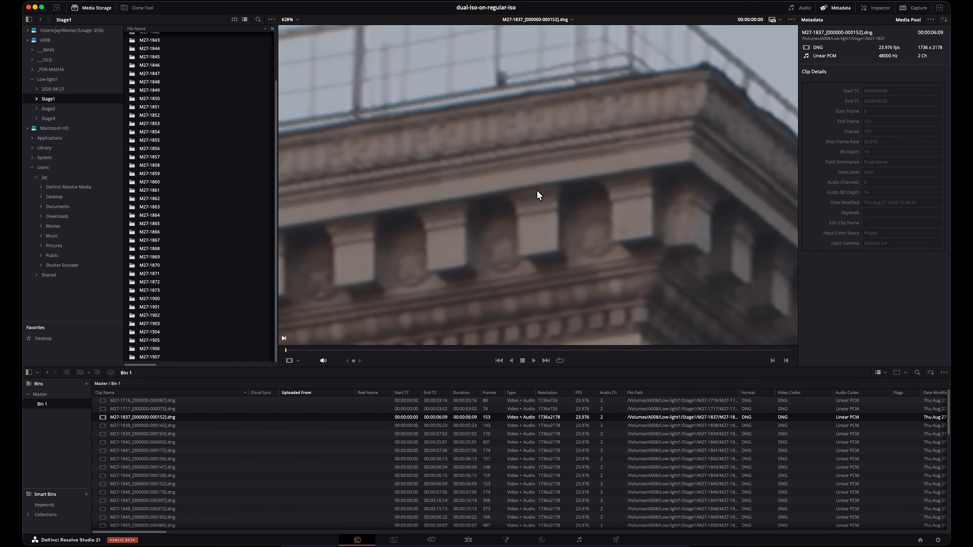
scroll(552, 193, "down", 7)
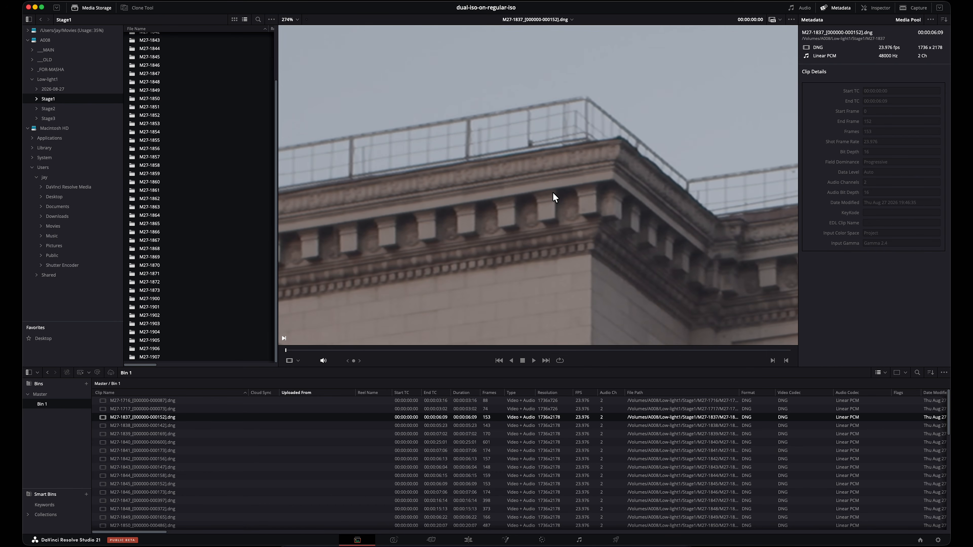
left_click_drag(507, 155, 587, 145)
left_click_drag(521, 175, 615, 143)
scroll(548, 184, "up", 7)
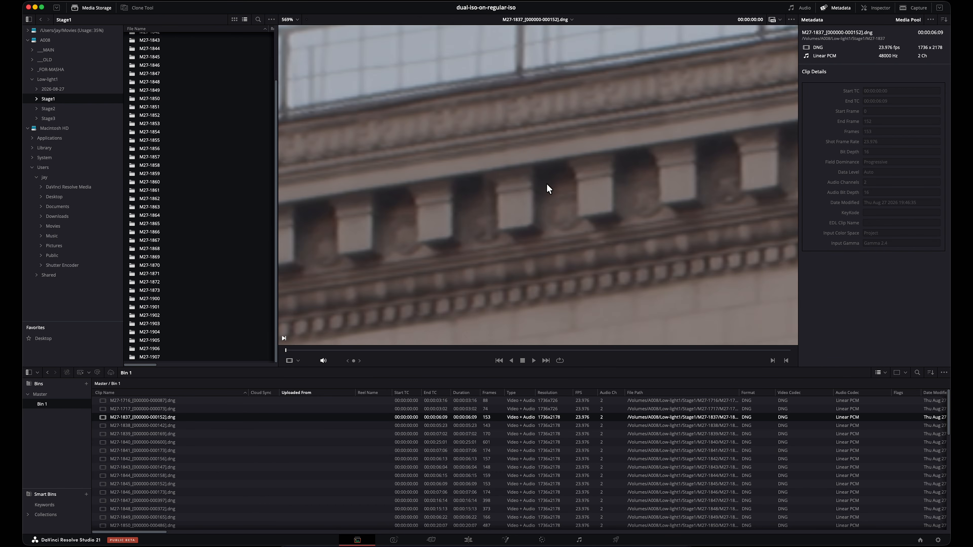
Step: Inspect the facade below the cornice, ending on the air conditioner in the window at maximum magnification
left_click_drag(747, 227, 522, 143)
left_click_drag(666, 233, 694, 69)
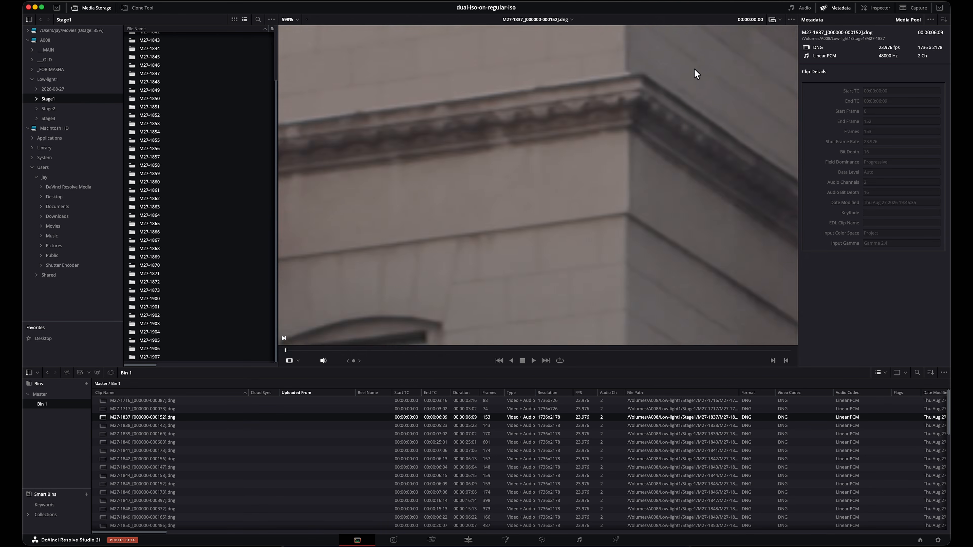
scroll(579, 178, "down", 7)
left_click_drag(501, 274, 517, 181)
scroll(517, 184, "up", 12)
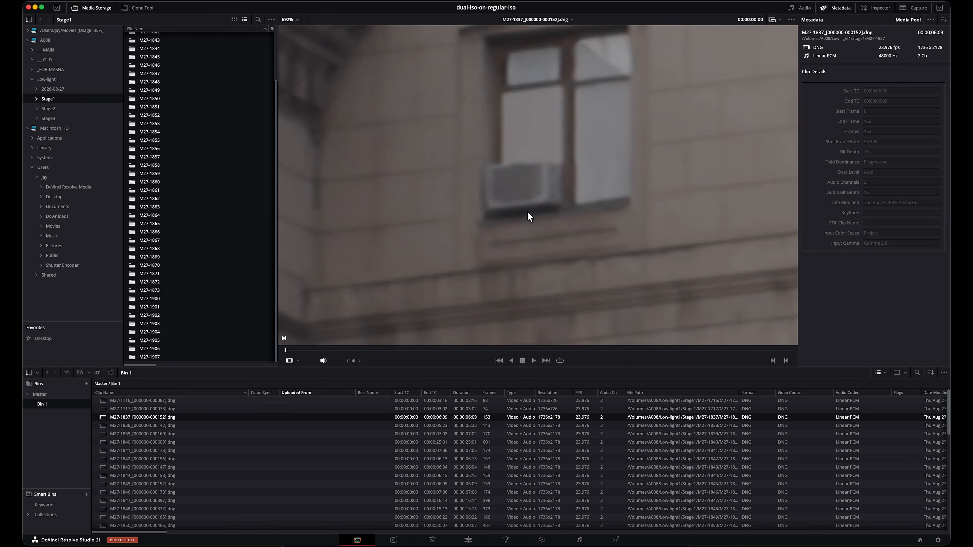
scroll(547, 182, "up", 3)
left_click_drag(547, 183, 662, 198)
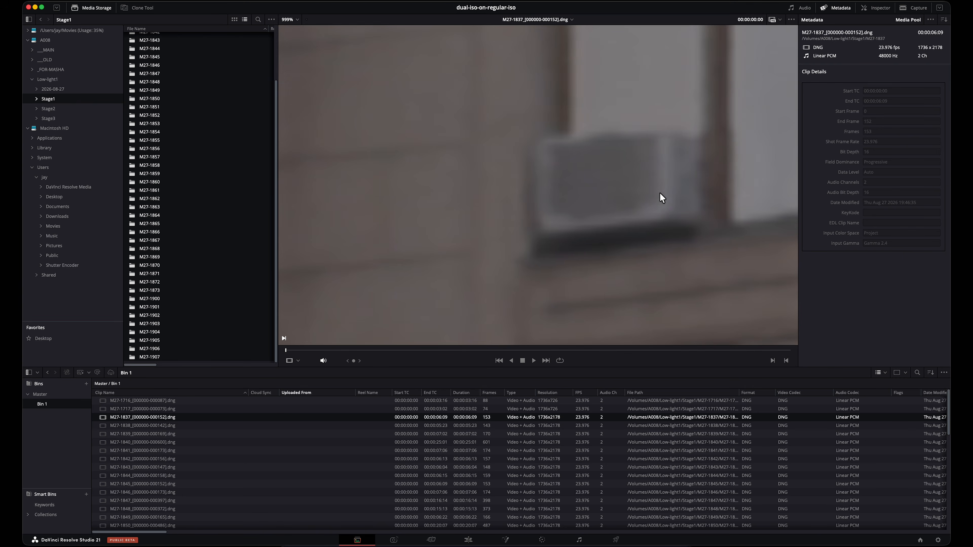
left_click(938, 540)
left_click_drag(544, 79, 286, 41)
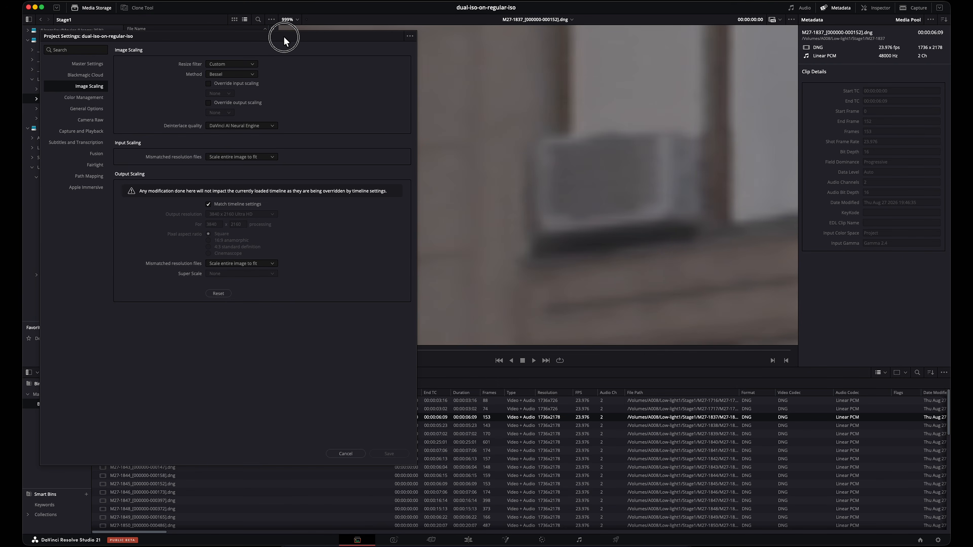
left_click(341, 457)
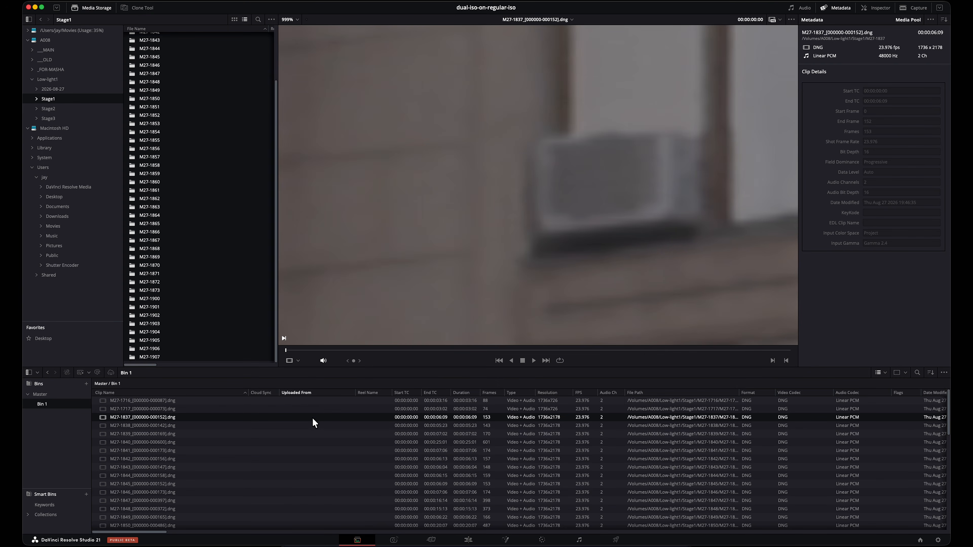
Step: Set Super Scale to None in the clip attributes of clip M27-1837
right_click(313, 417)
left_click(337, 413)
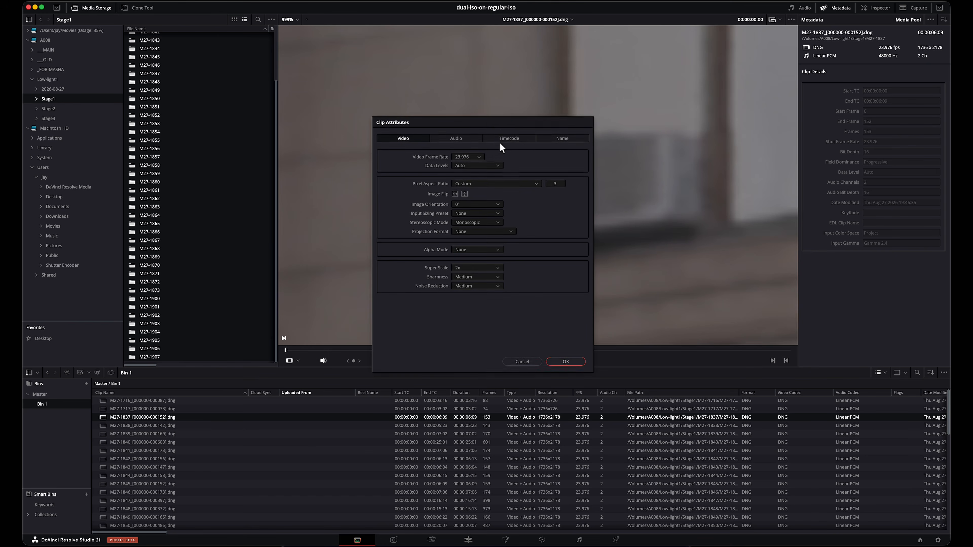
left_click_drag(495, 123, 277, 99)
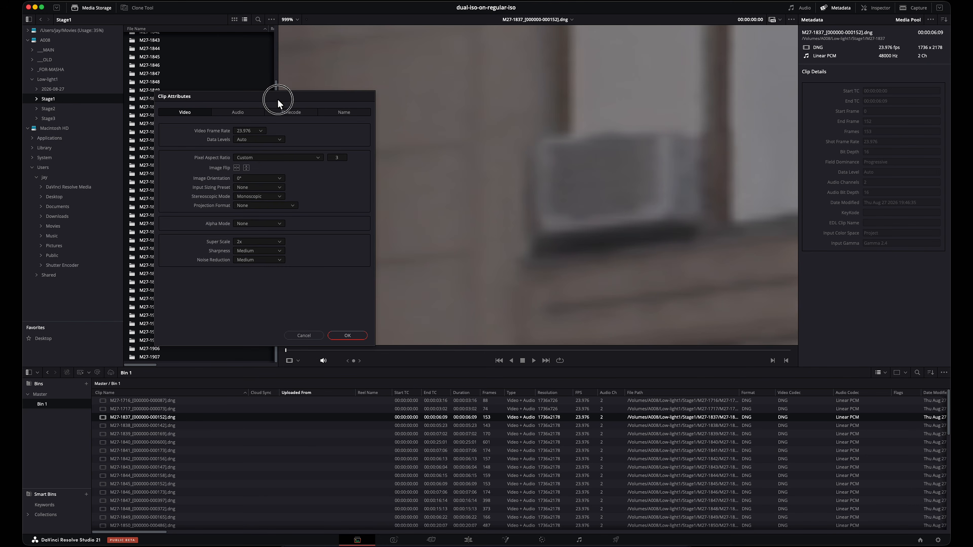
left_click(257, 241)
left_click(255, 248)
left_click(348, 335)
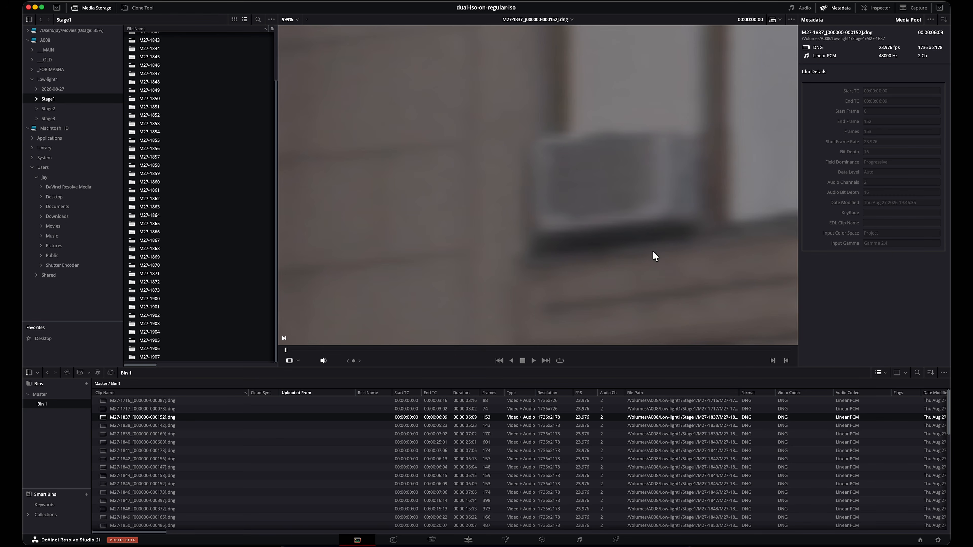
left_click(938, 539)
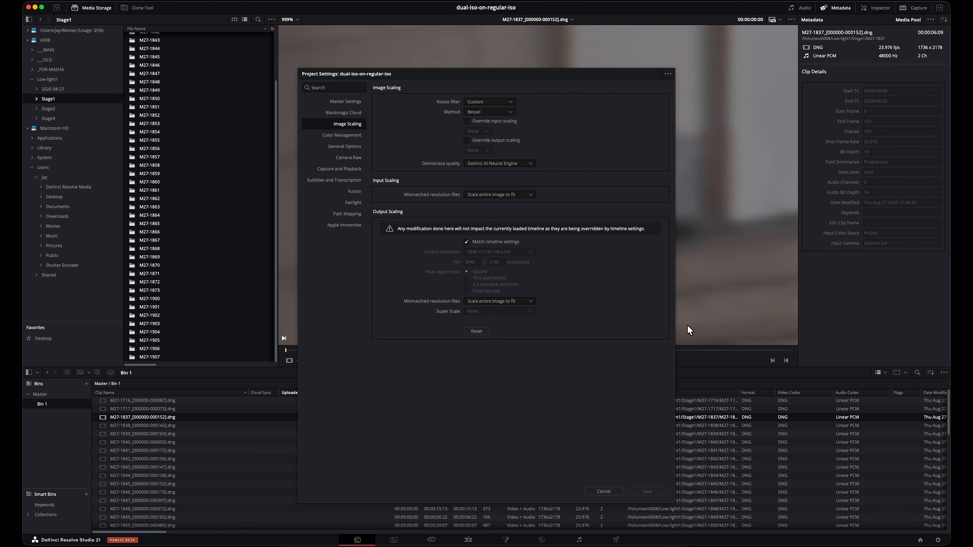
left_click_drag(533, 76, 251, 38)
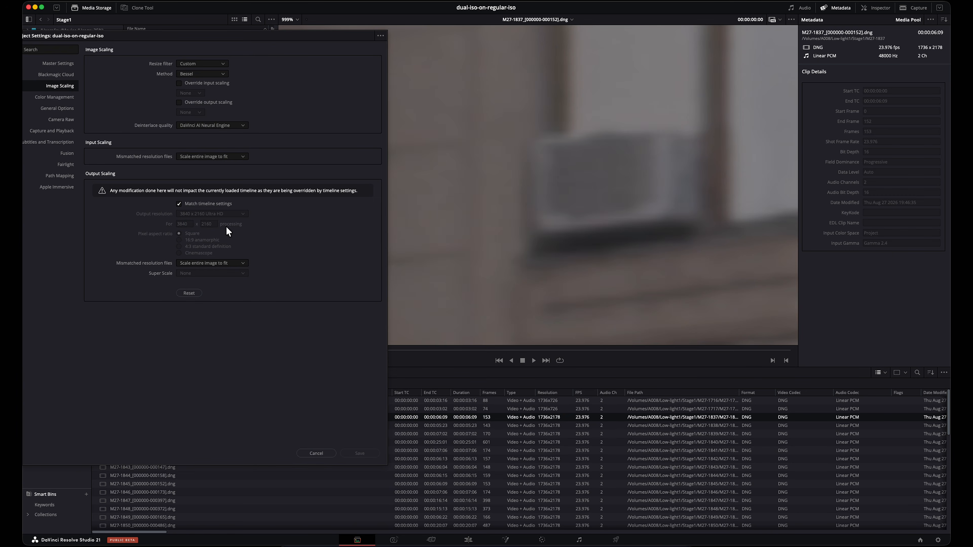
left_click(222, 263)
left_click(221, 263)
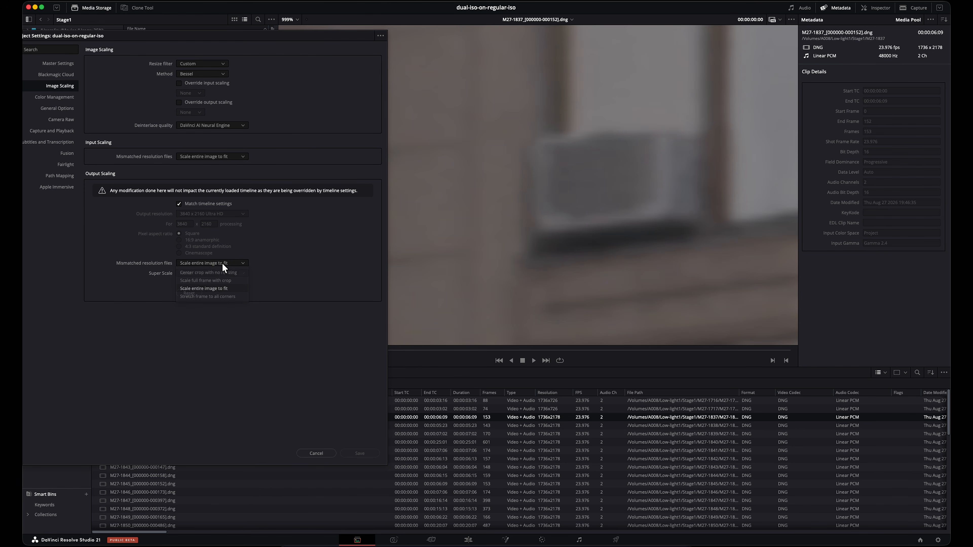
left_click(323, 454)
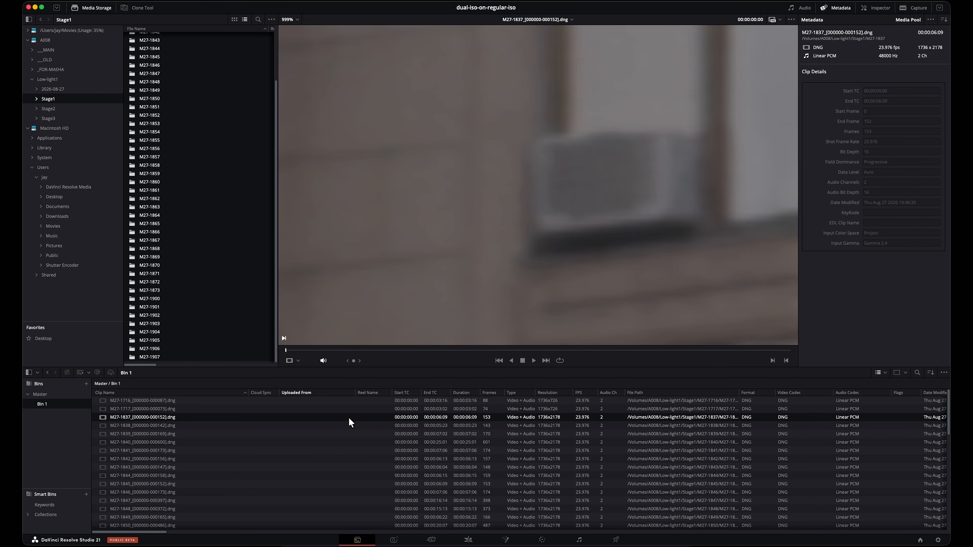
Step: Set clip M27-1837's Super Scale back to 2x with Medium sharpness and Medium noise reduction in its clip attributes
right_click(388, 419)
left_click(391, 414)
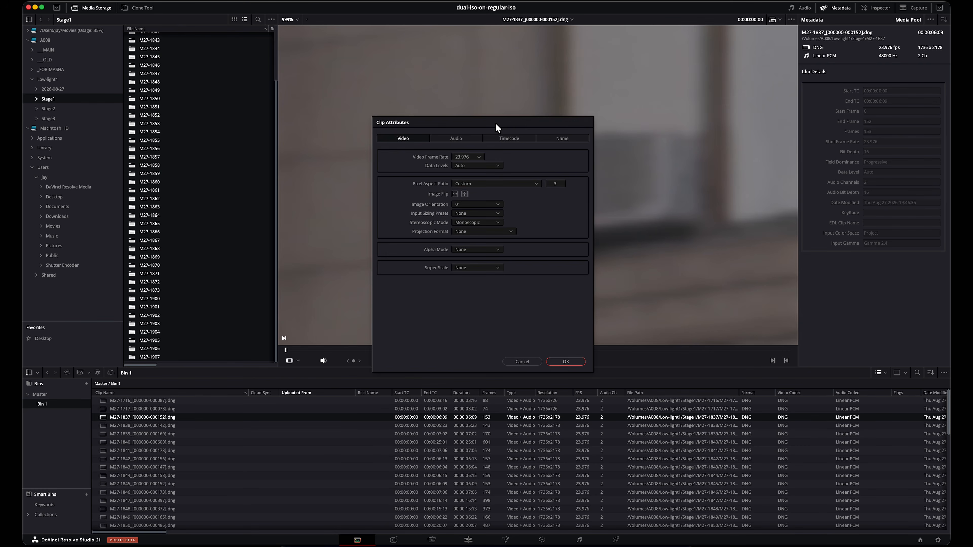
left_click_drag(496, 123, 220, 71)
left_click(213, 216)
left_click(204, 236)
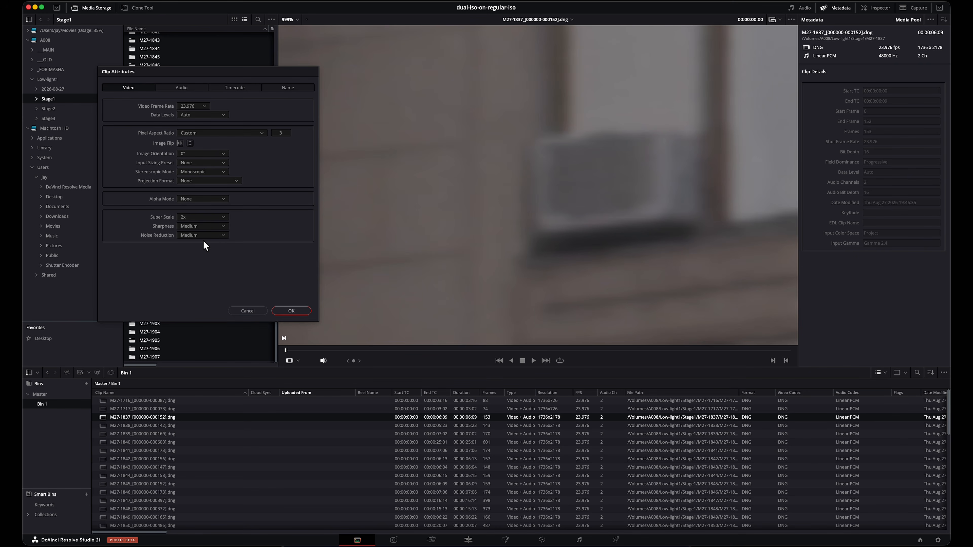
left_click(278, 311)
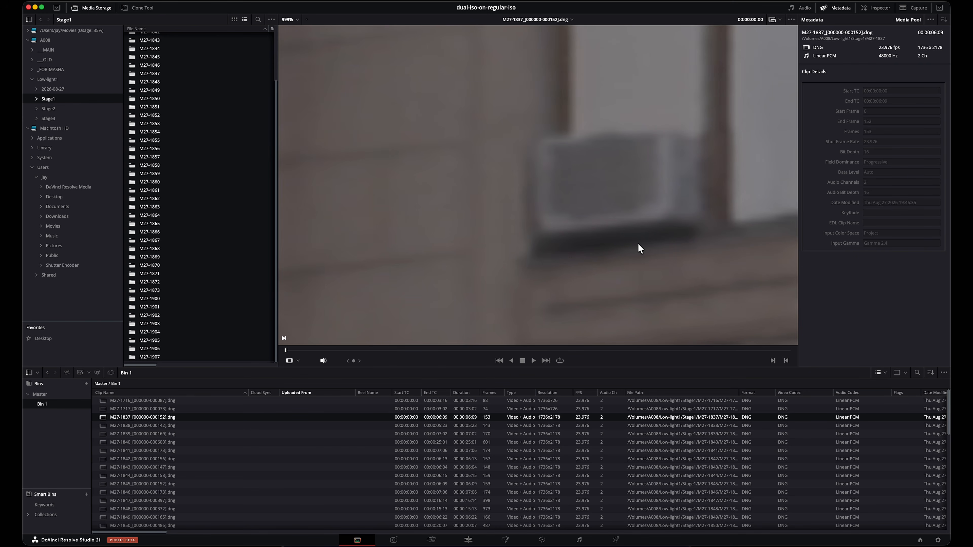
Step: Examine clip M27-1837 from the window air conditioner up to the cornice and railing, ending close up on the cornice brackets
scroll(639, 249, "down", 5)
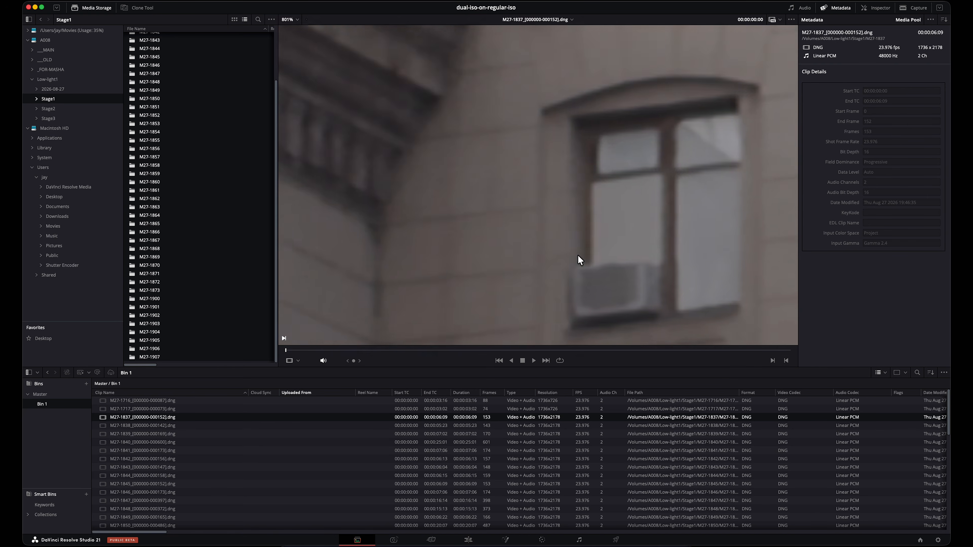
left_click_drag(682, 159, 489, 248)
scroll(644, 158, "down", 5)
left_click_drag(644, 158, 488, 259)
scroll(615, 140, "down", 2)
left_click_drag(615, 134, 452, 248)
scroll(604, 156, "down", 3)
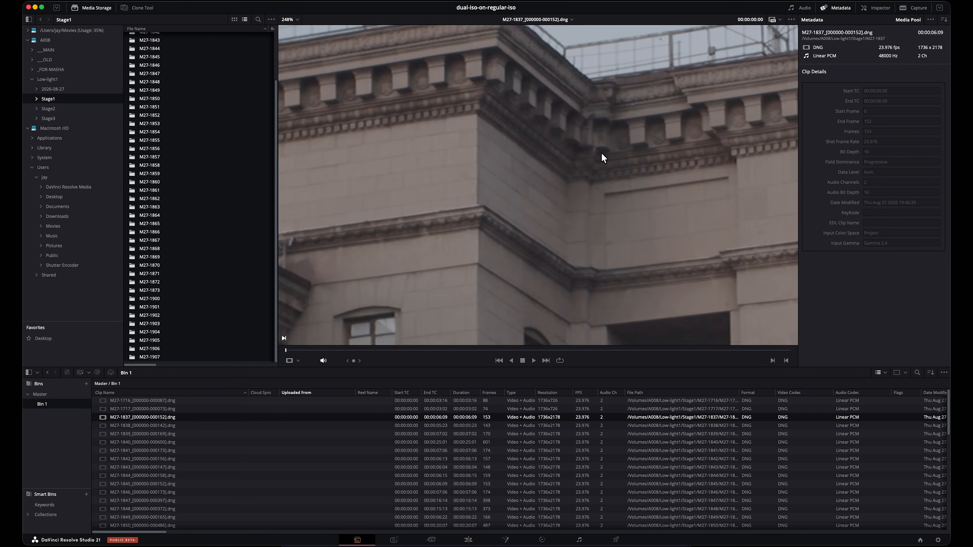
left_click_drag(604, 156, 439, 206)
scroll(439, 205, "up", 3)
scroll(510, 202, "up", 3)
scroll(471, 211, "up", 2)
scroll(561, 211, "up", 2)
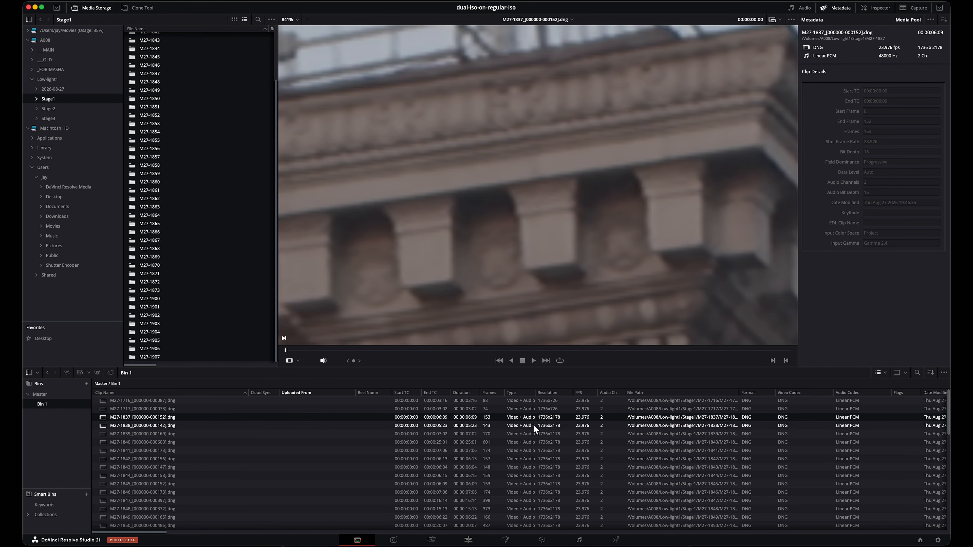
Step: Set the Super Scale sharpness to High and noise reduction to Medium in clip M27-1837's attributes
right_click(500, 416)
left_click(527, 413)
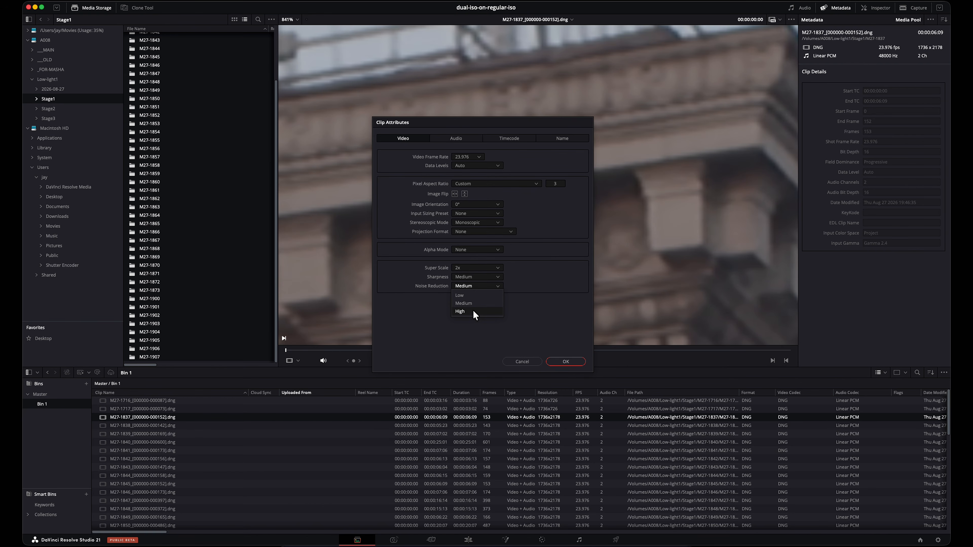
left_click(475, 291)
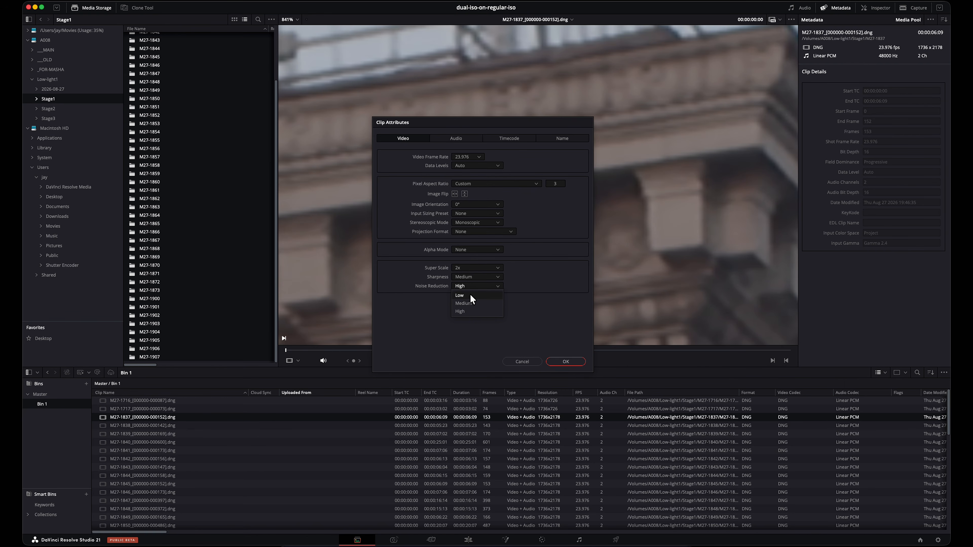
left_click(475, 276)
left_click(466, 303)
left_click(565, 361)
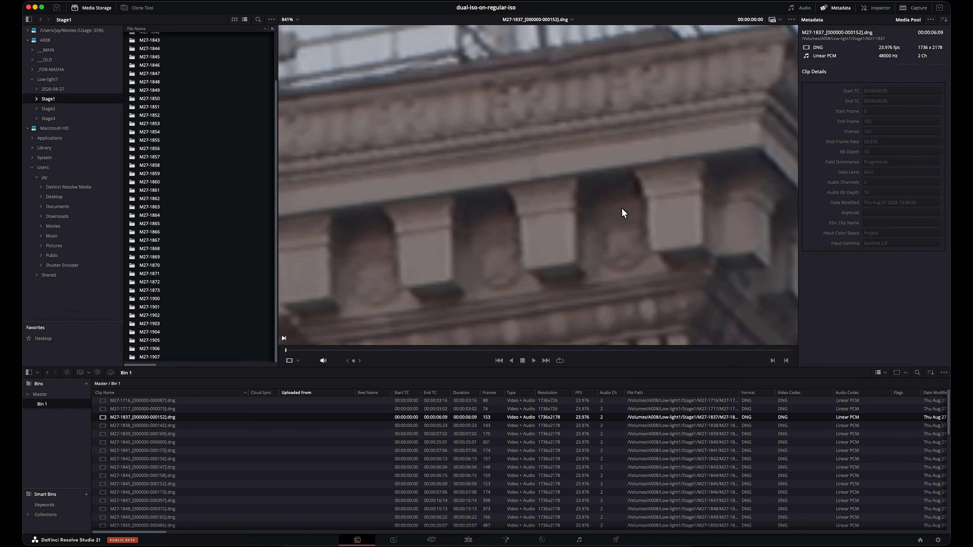
Step: Change the Super Scale sharpness and noise reduction levels in clip M27-1837's attributes to compare the cornice detail
scroll(635, 202, "down", 6)
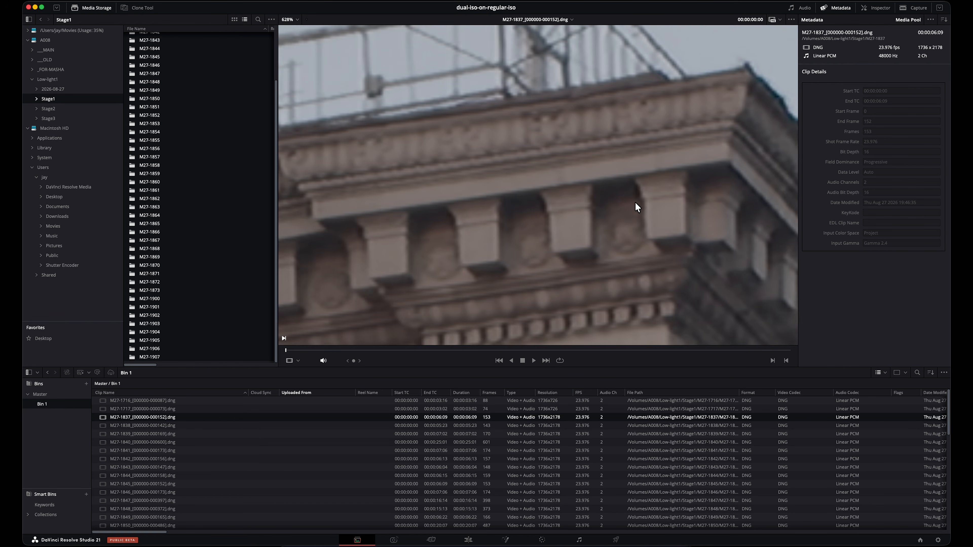
scroll(599, 249, "up", 3)
scroll(600, 174, "down", 3)
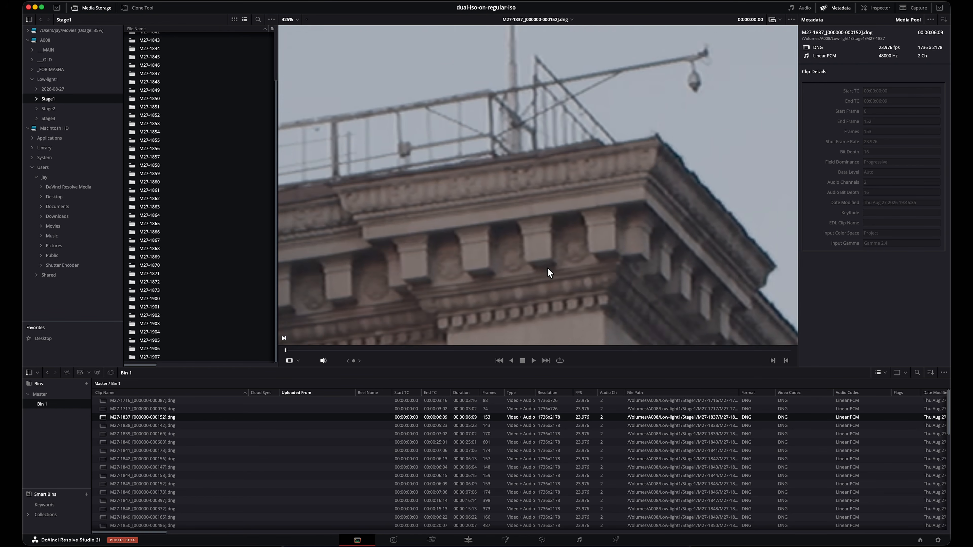
scroll(547, 272, "up", 3)
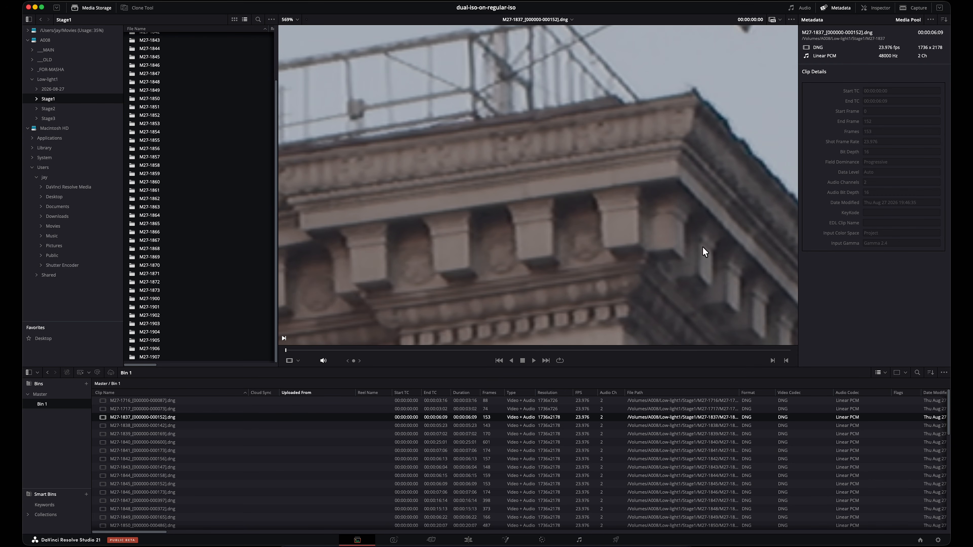
right_click(310, 418)
left_click(333, 412)
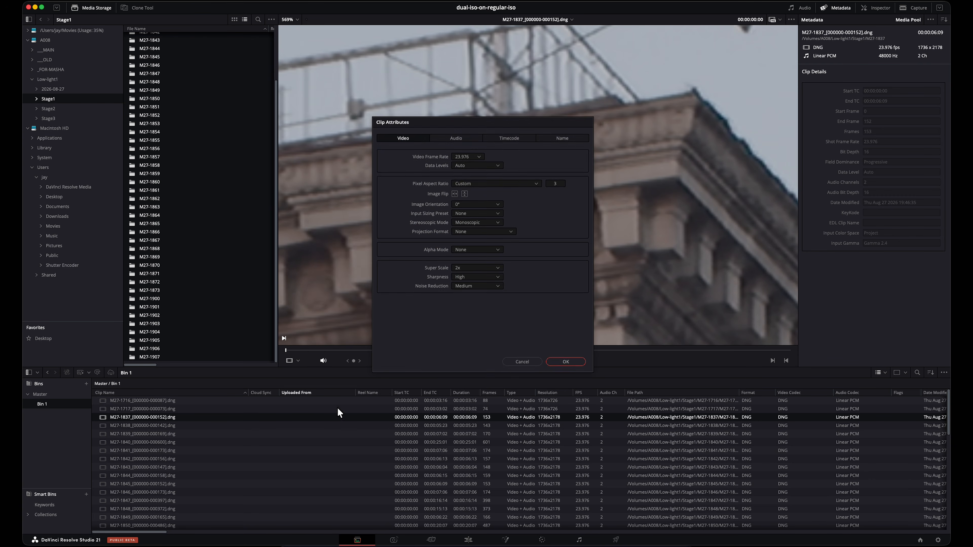
left_click_drag(502, 130, 338, 130)
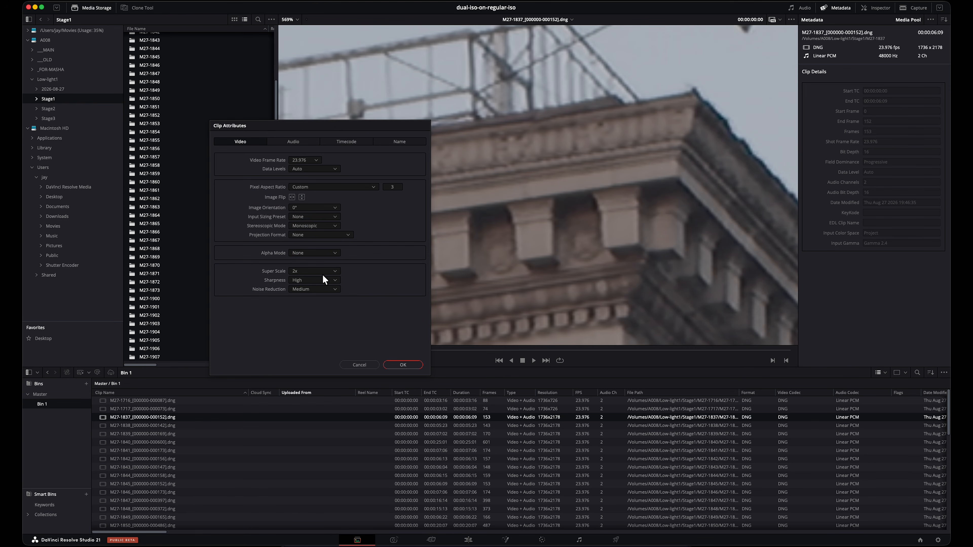
left_click(317, 280)
left_click(308, 306)
left_click(312, 279)
left_click(307, 297)
left_click(309, 290)
left_click(402, 363)
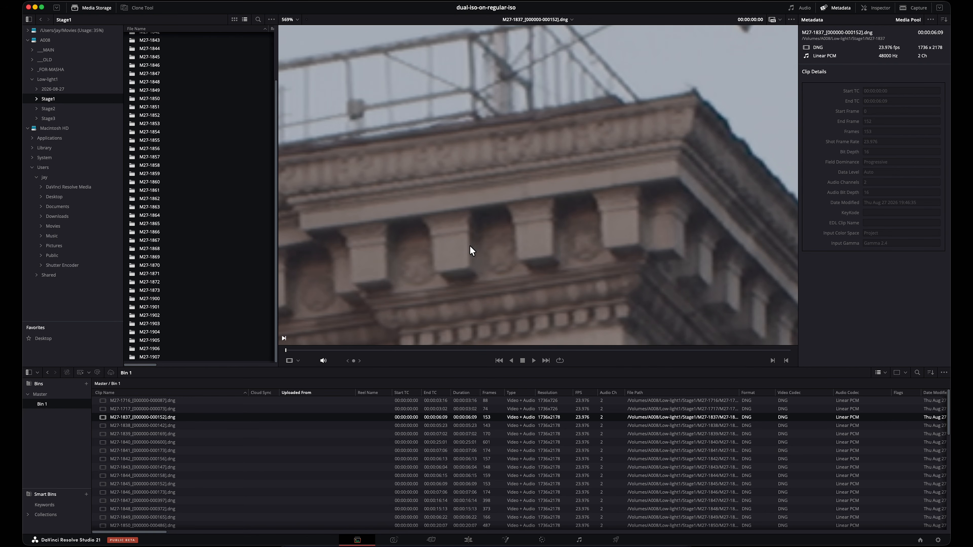
Step: Readjust the 2x Super Scale enhancement level of clip M27-1837 in its clip attributes
right_click(432, 417)
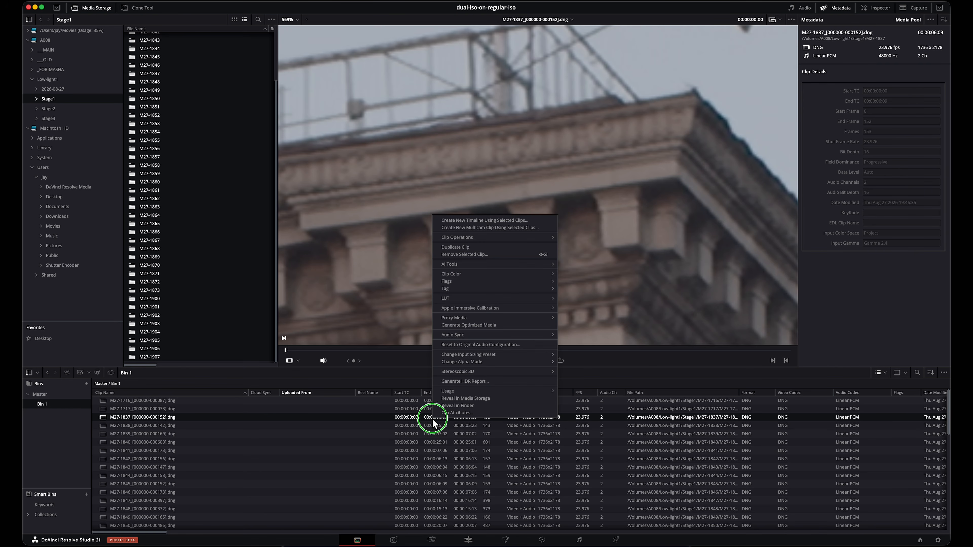
left_click(481, 413)
left_click(469, 302)
left_click(565, 362)
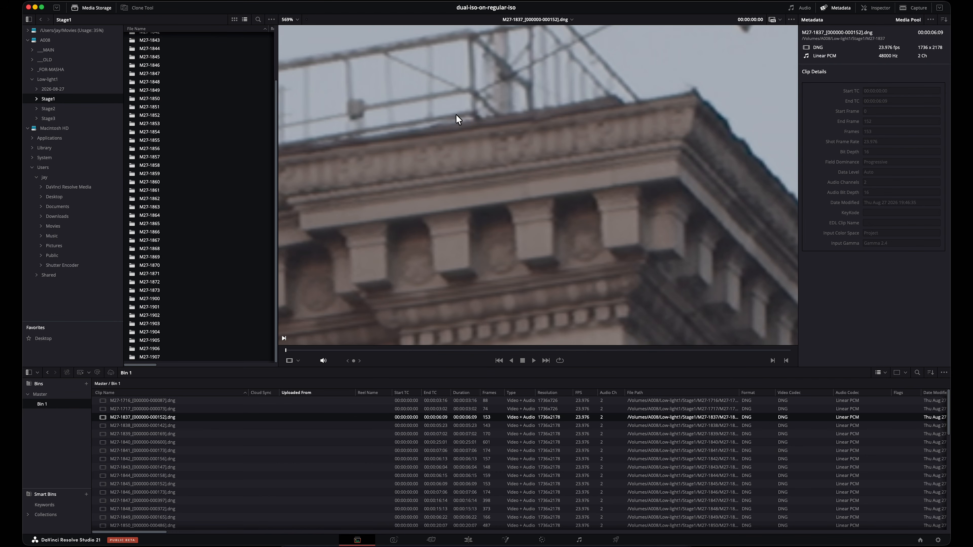
Step: Examine the cornice, portico and columns of clip M27-1837 at decreasing magnifications, ending on the whole building
scroll(599, 170, "down", 5)
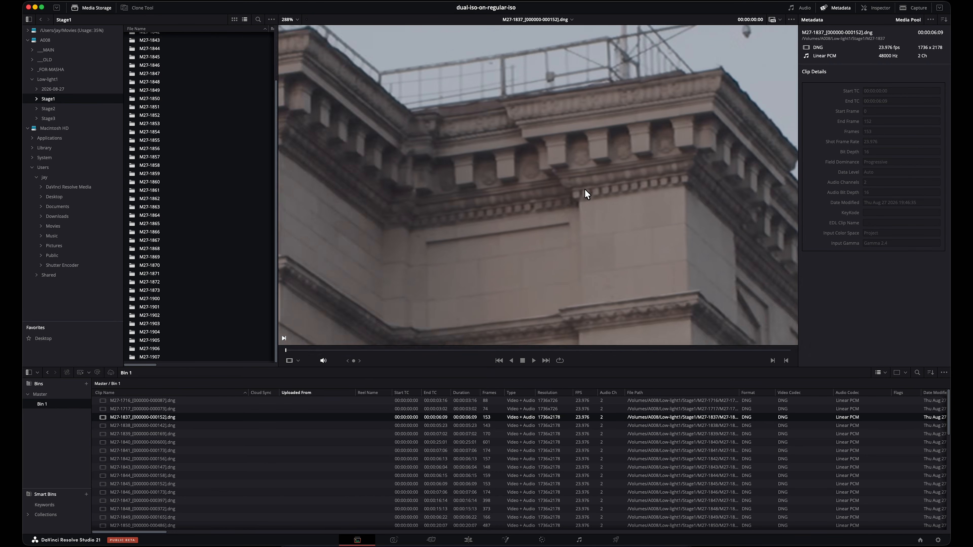
scroll(574, 208, "down", 2)
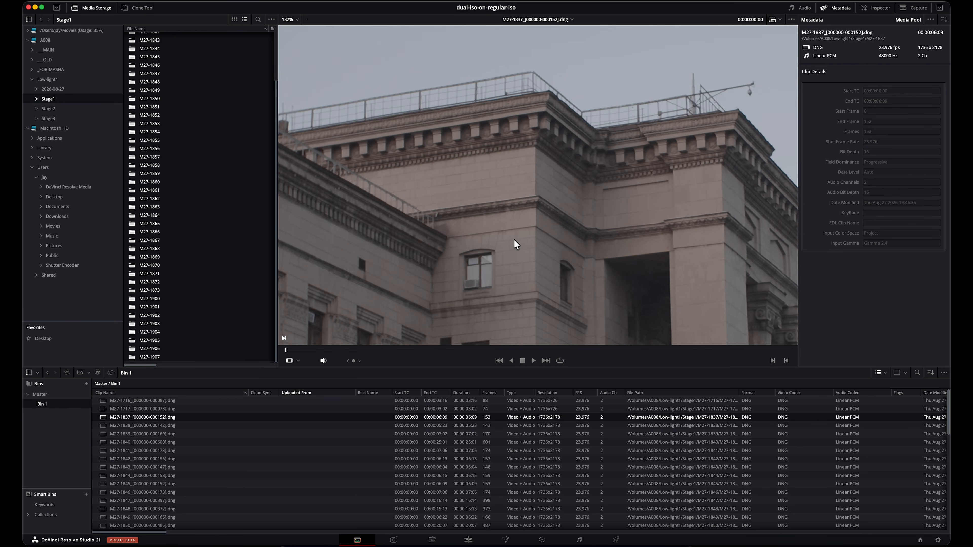
scroll(514, 241, "down", 3)
left_click_drag(574, 270, 466, 180)
scroll(578, 248, "up", 3)
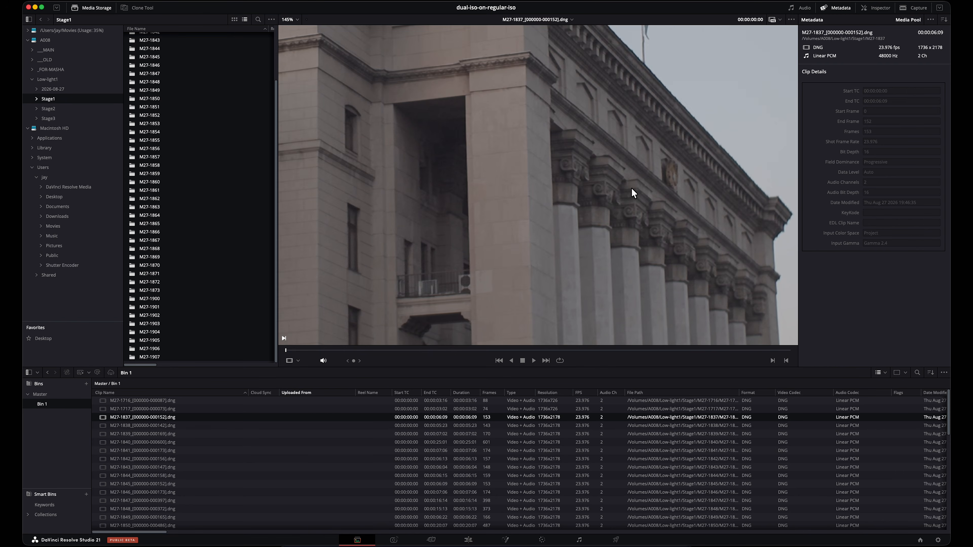
scroll(632, 193, "up", 4)
scroll(547, 272, "down", 4)
scroll(606, 283, "up", 2)
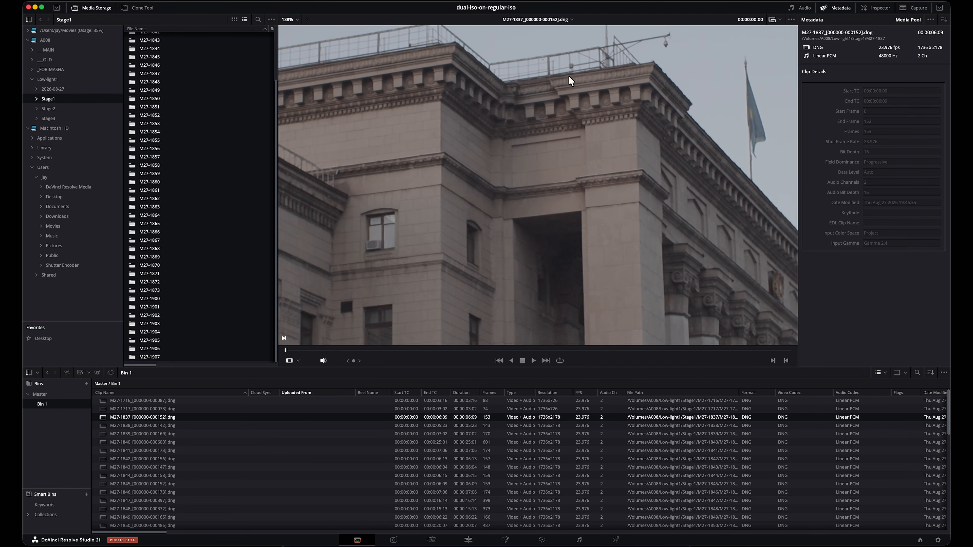
scroll(611, 159, "up", 4)
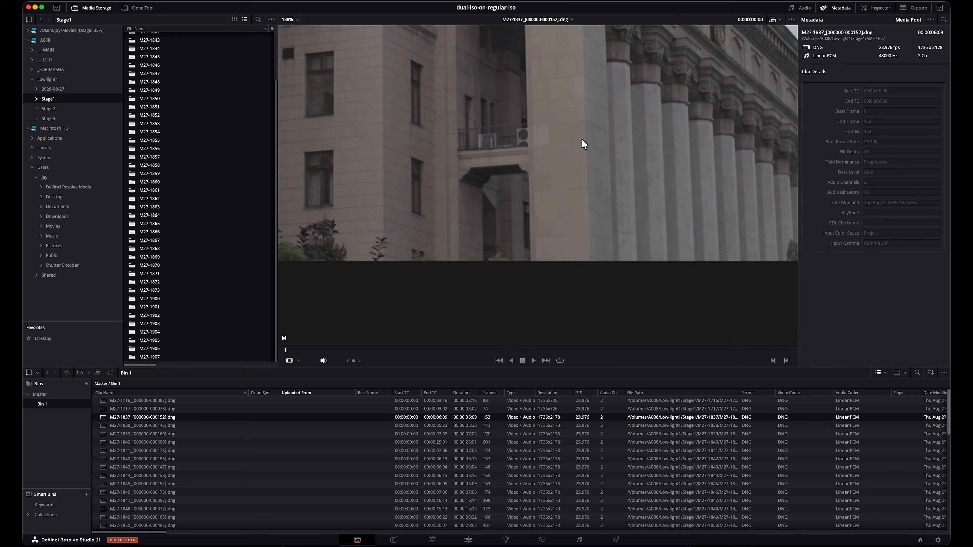
scroll(525, 126, "down", 6)
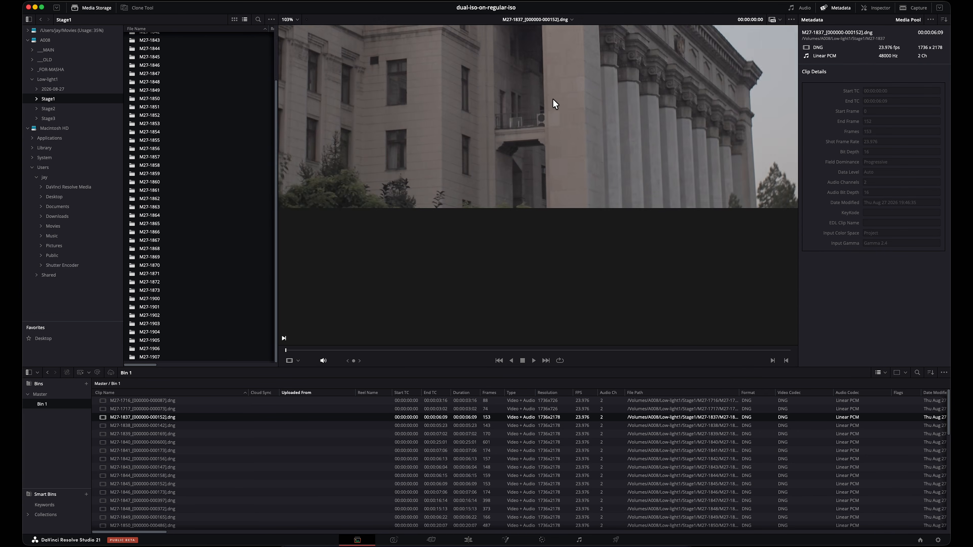
scroll(566, 137, "down", 3)
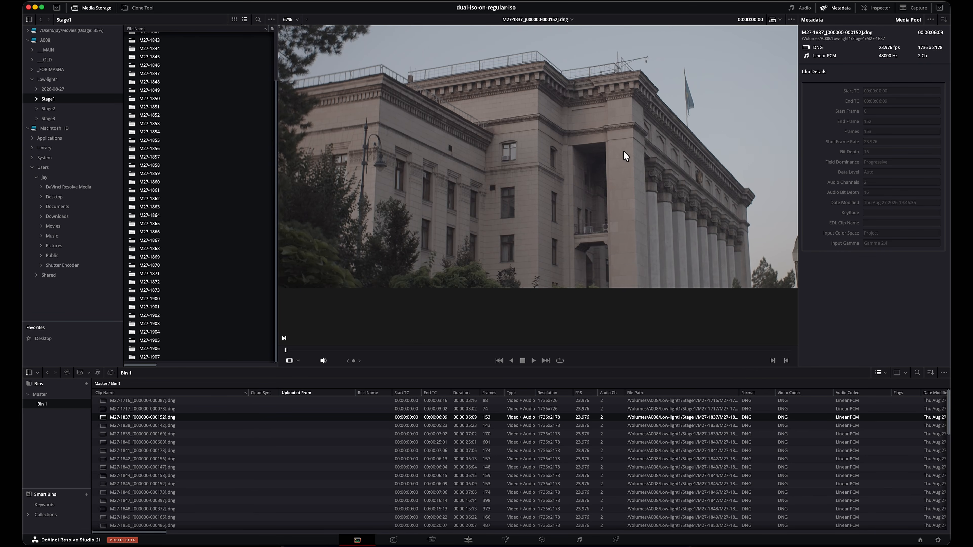
left_click_drag(706, 164, 610, 154)
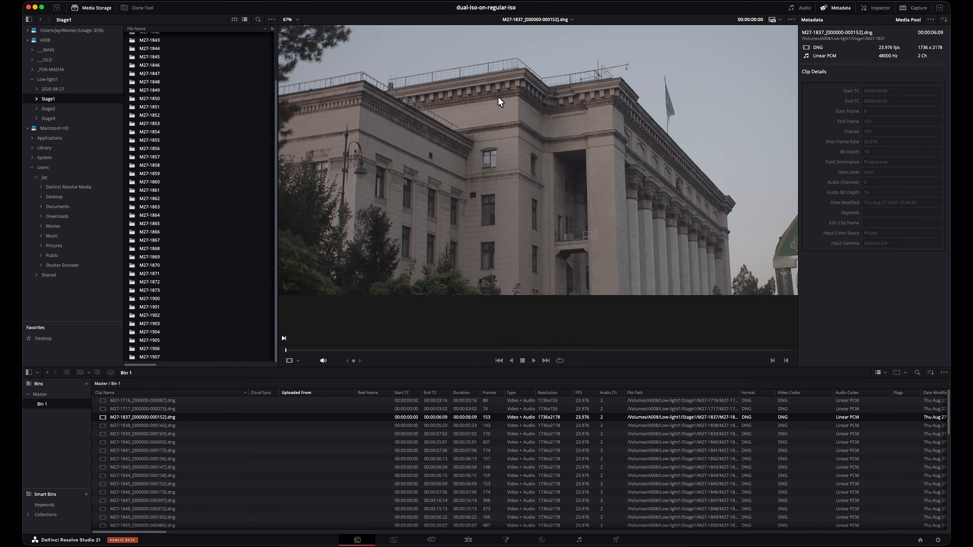
Step: Compare the roofline and upper windows close up with the full building, ending on a nearly complete view of the frame
scroll(521, 126, "up", 5)
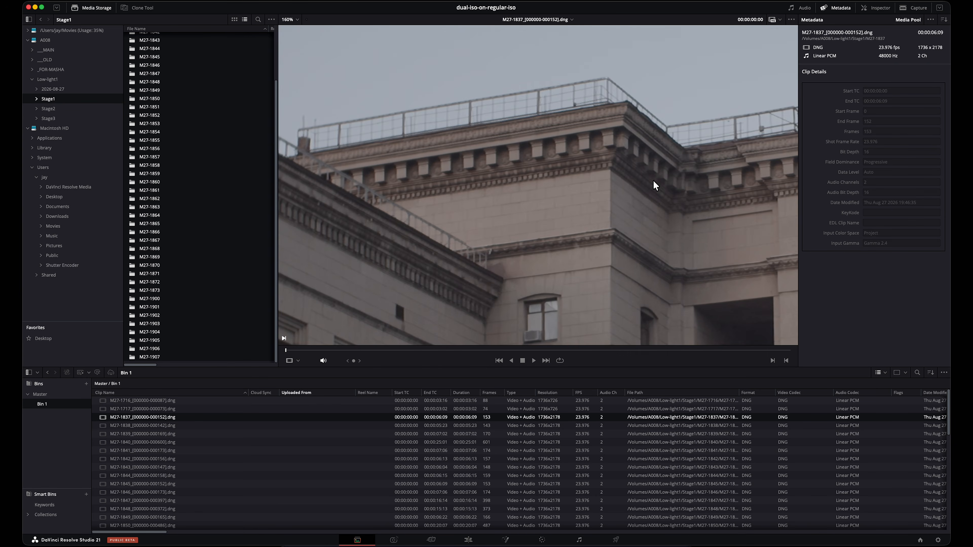
scroll(589, 158, "up", 4)
scroll(555, 132, "down", 9)
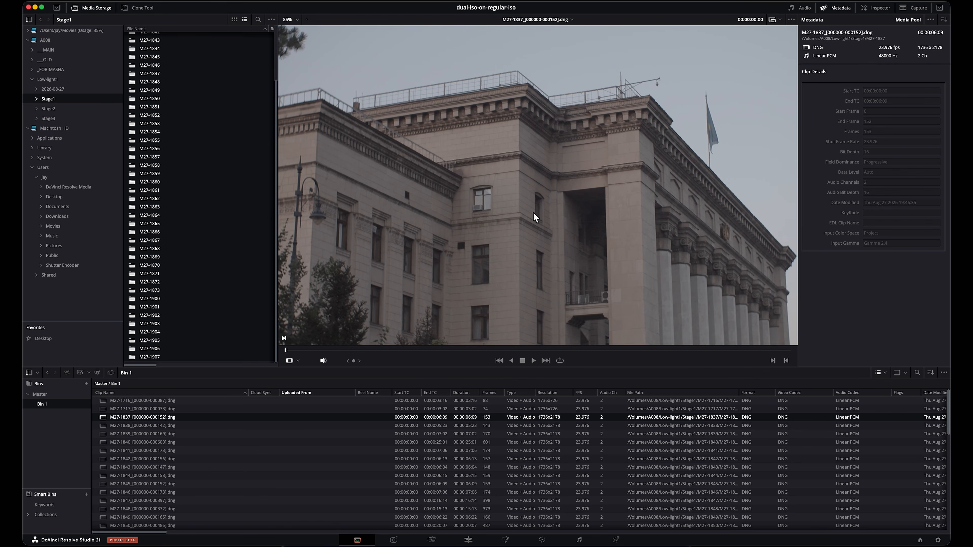
scroll(476, 146, "down", 2)
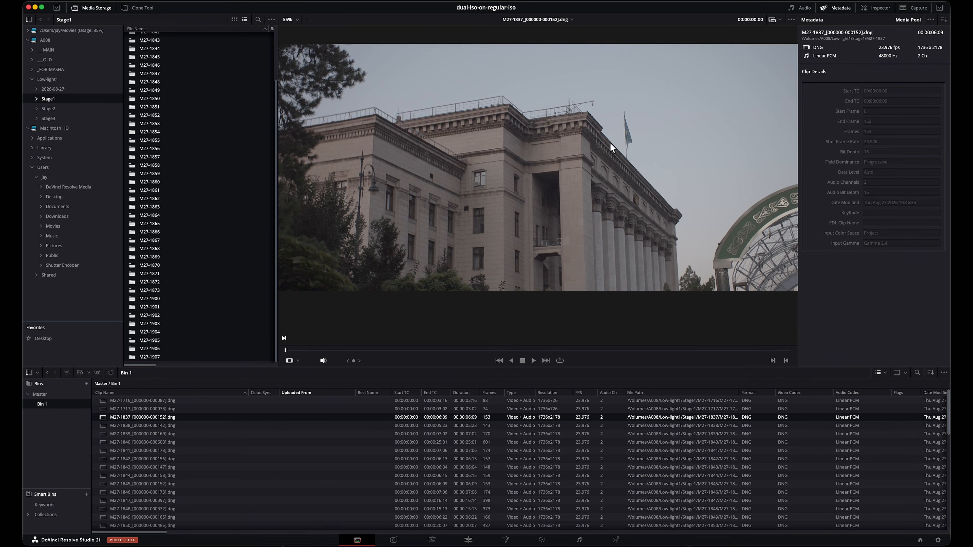
scroll(503, 167, "up", 5)
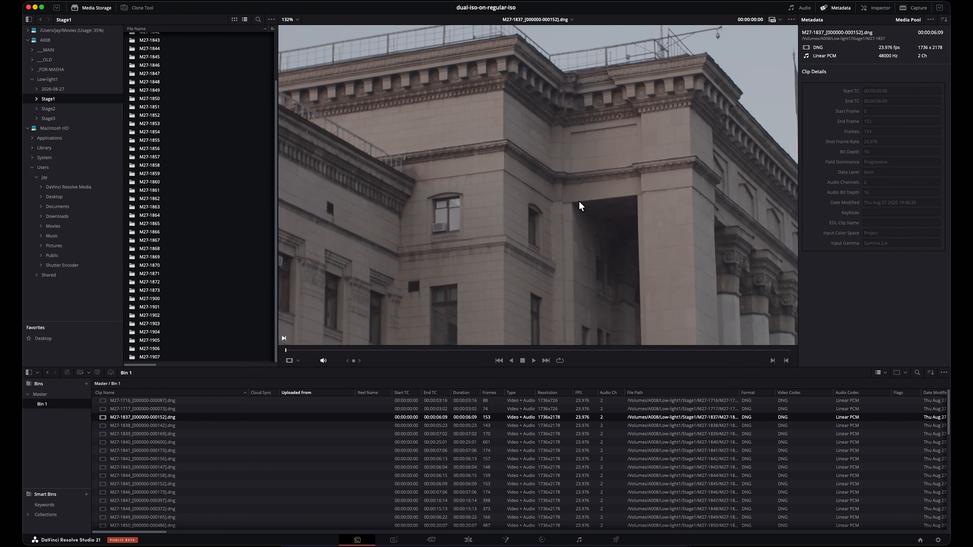
scroll(580, 206, "down", 5)
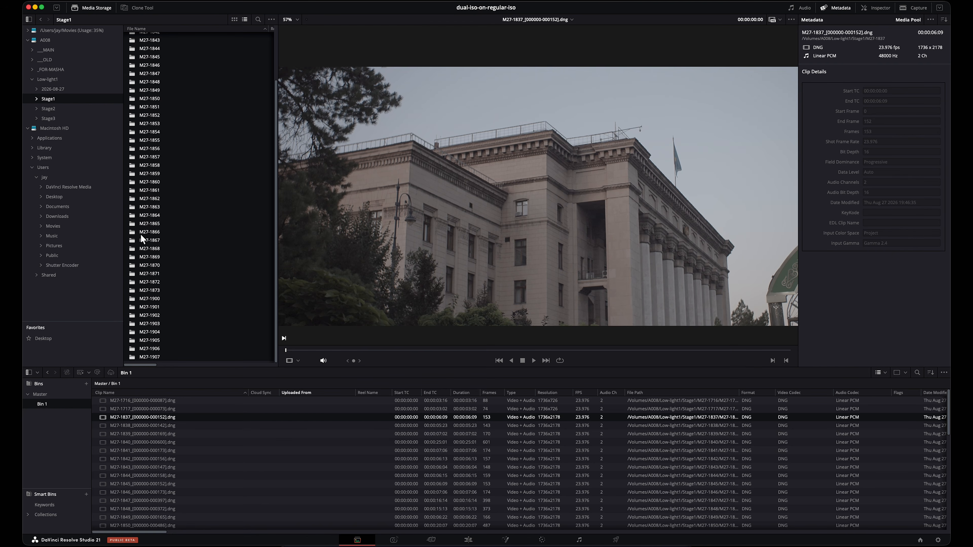
scroll(584, 210, "down", 5)
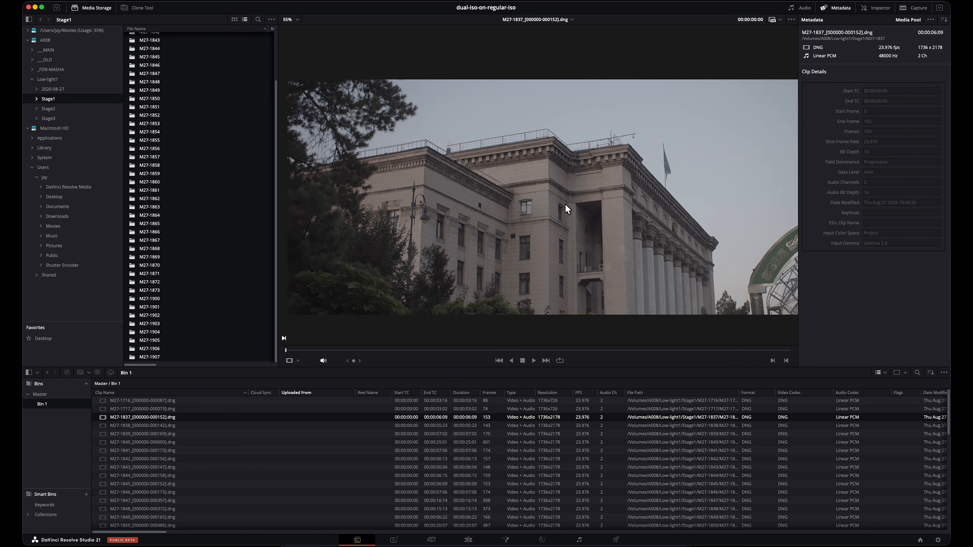
Step: Examine the roofline, upper windows and portico of clip M27-1837 close up, ending on the whole frame
scroll(468, 202, "up", 4)
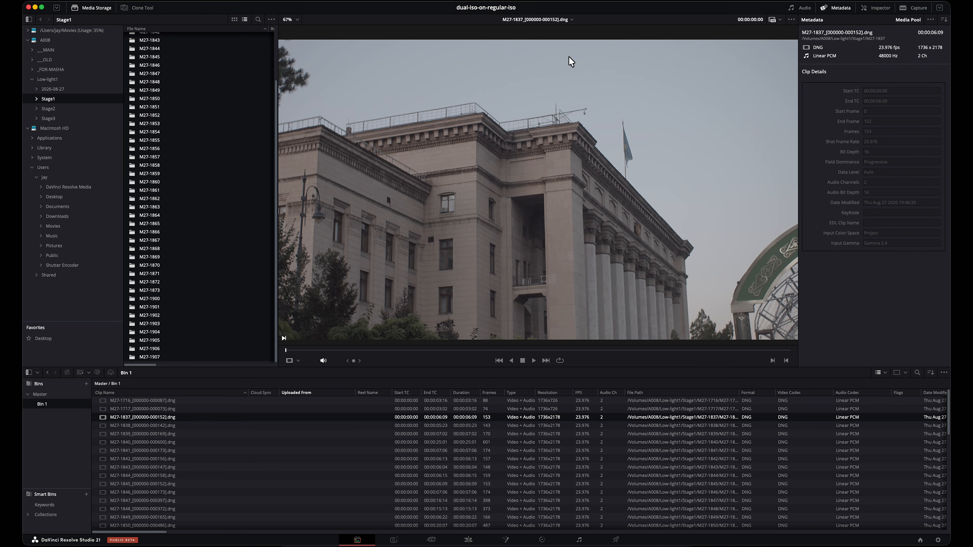
scroll(407, 160, "up", 10)
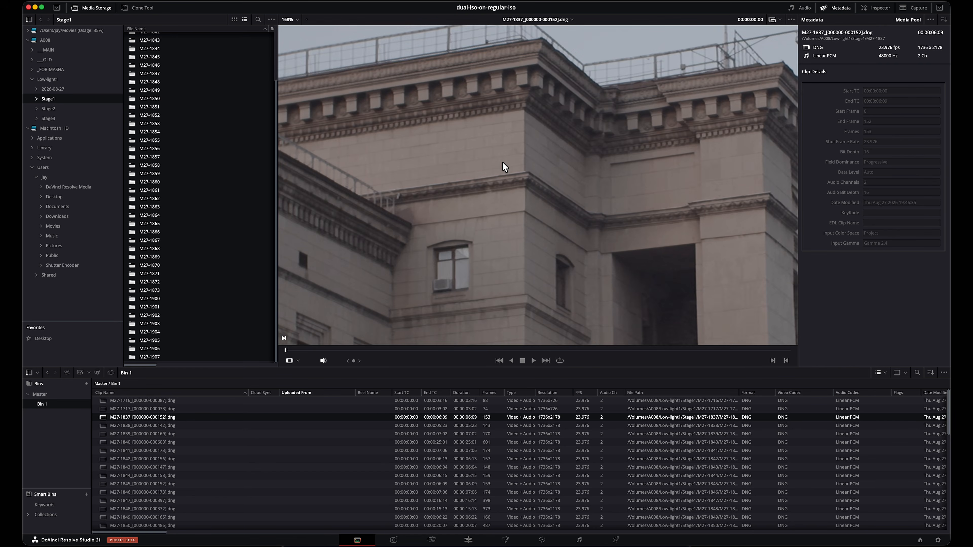
scroll(508, 182, "down", 3)
scroll(517, 171, "up", 6)
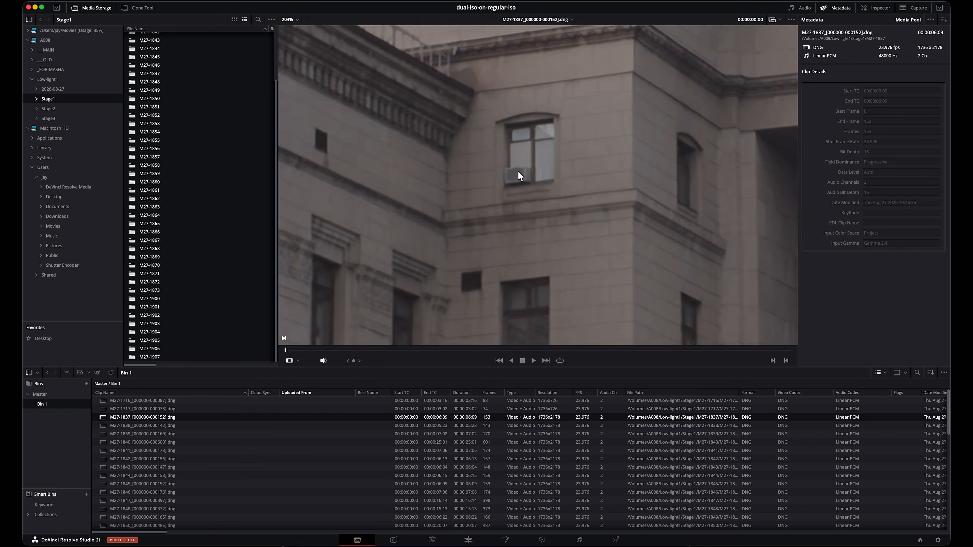
left_click_drag(653, 185, 532, 246)
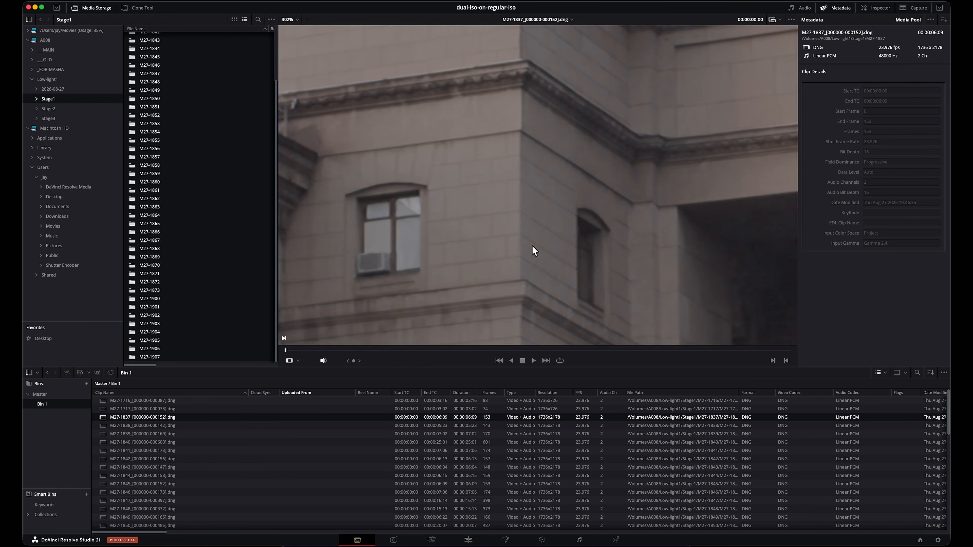
scroll(564, 126, "down", 2)
scroll(565, 131, "down", 5)
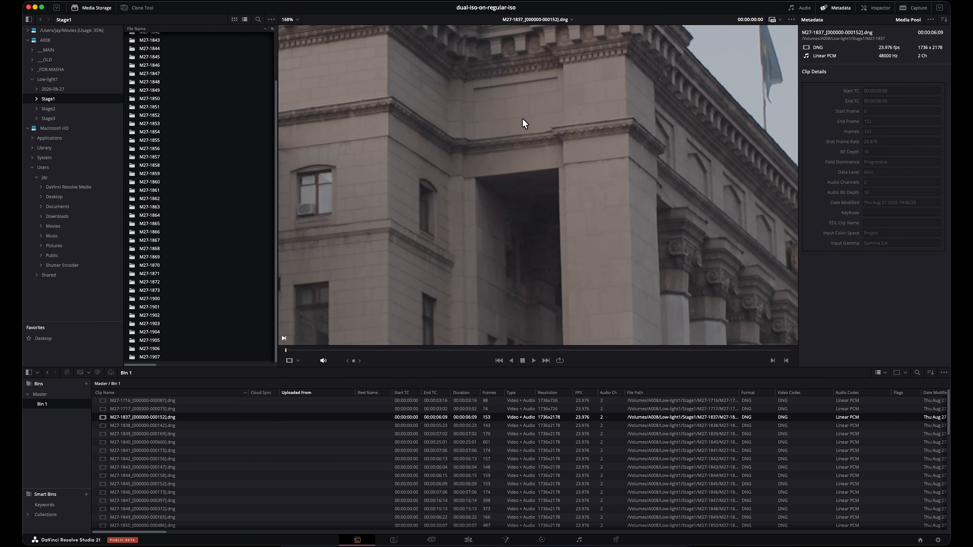
scroll(541, 119, "down", 3)
scroll(519, 129, "down", 2)
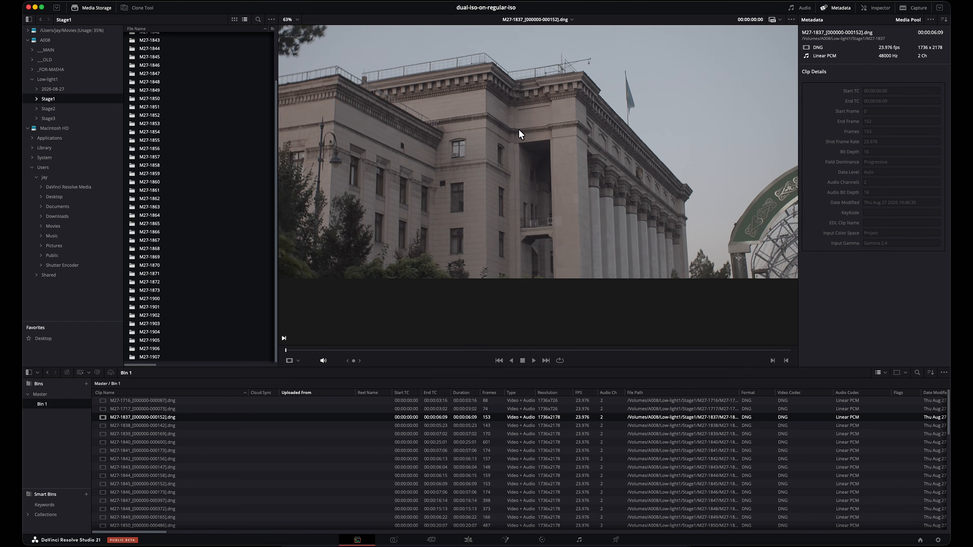
scroll(520, 130, "down", 3)
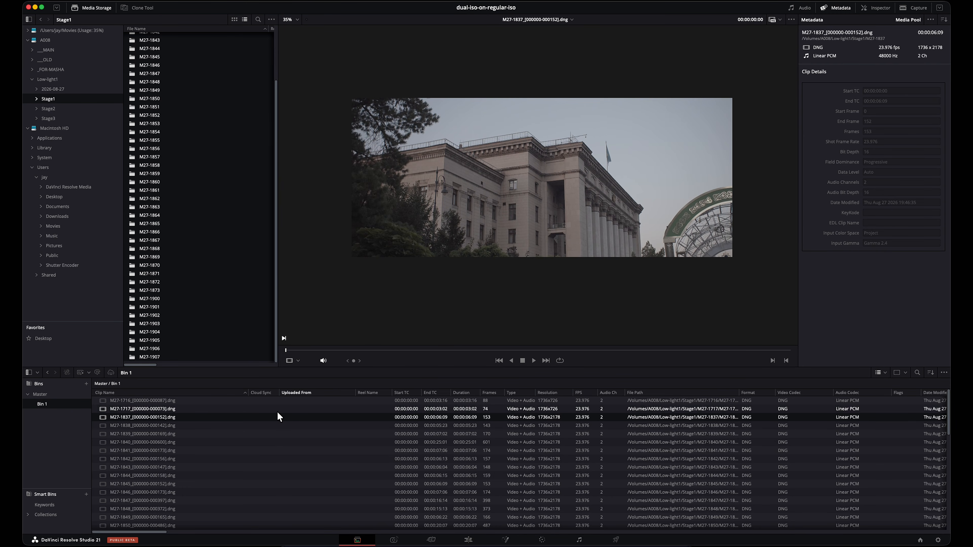
left_click(259, 443)
key("super+a")
right_click(210, 412)
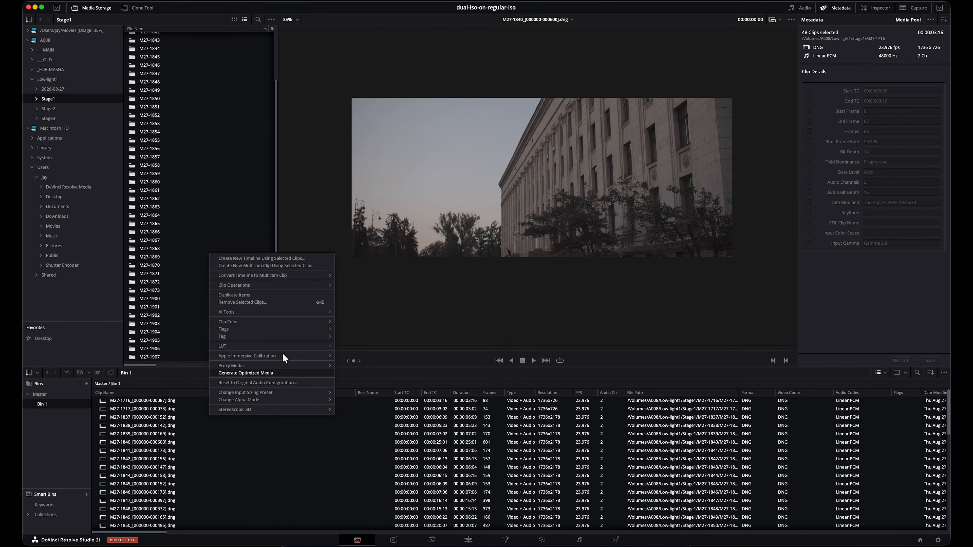
left_click(347, 464)
Step: Select all DNG clips in Bin 1, excluding the timeline, and set their Super Scale to 2x in the clip attributes
scroll(348, 466, "down", 10)
left_click(146, 515)
scroll(234, 429, "up", 10)
left_click(186, 401, "shift")
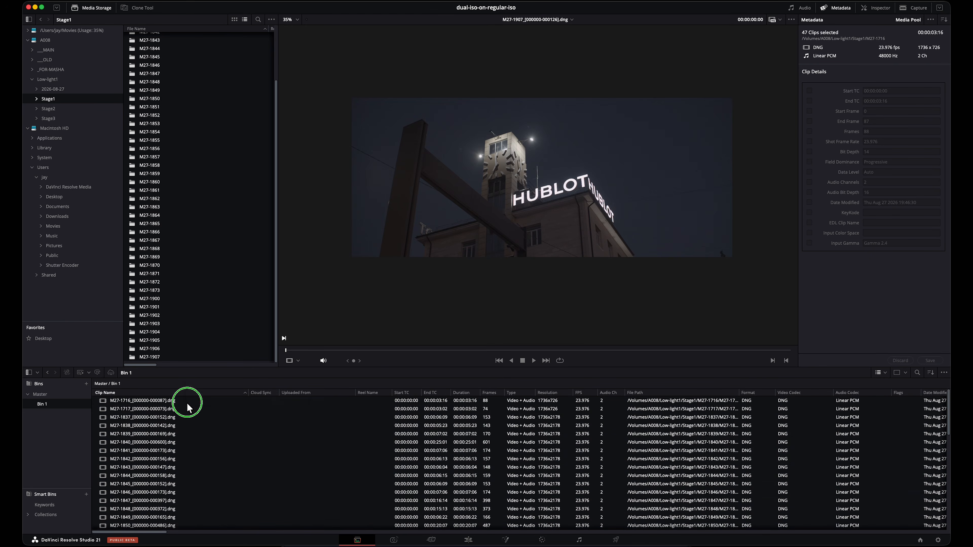
right_click(187, 403)
left_click(238, 397)
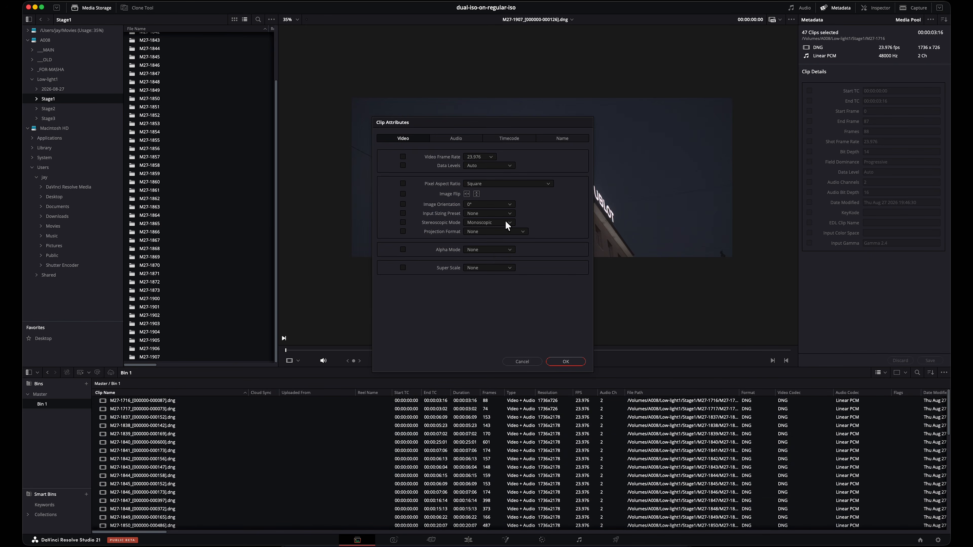
left_click(489, 270)
left_click(498, 282)
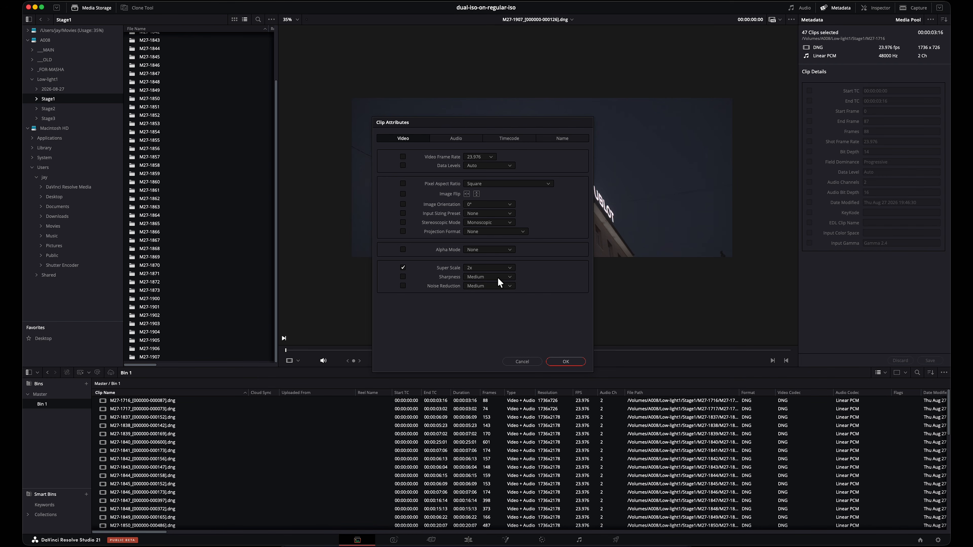
left_click(566, 361)
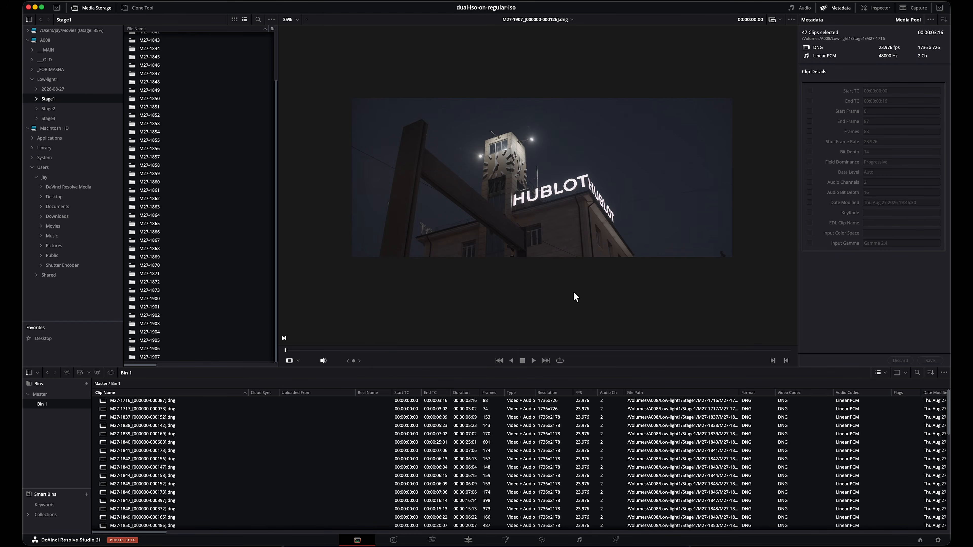
Step: Open Timeline 2 from the end of Bin 1 for editing
left_click(506, 442)
scroll(321, 460, "down", 5)
scroll(322, 469, "down", 3)
left_click(103, 525)
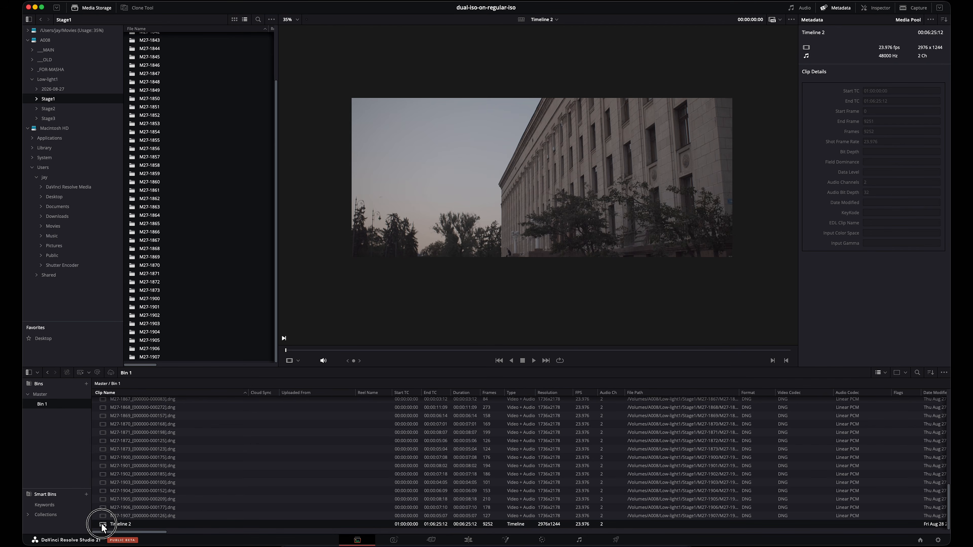
double_click(102, 524)
Step: Delete all clips on the Audio 1 track of Timeline 2, keeping the video clips
left_click(145, 256)
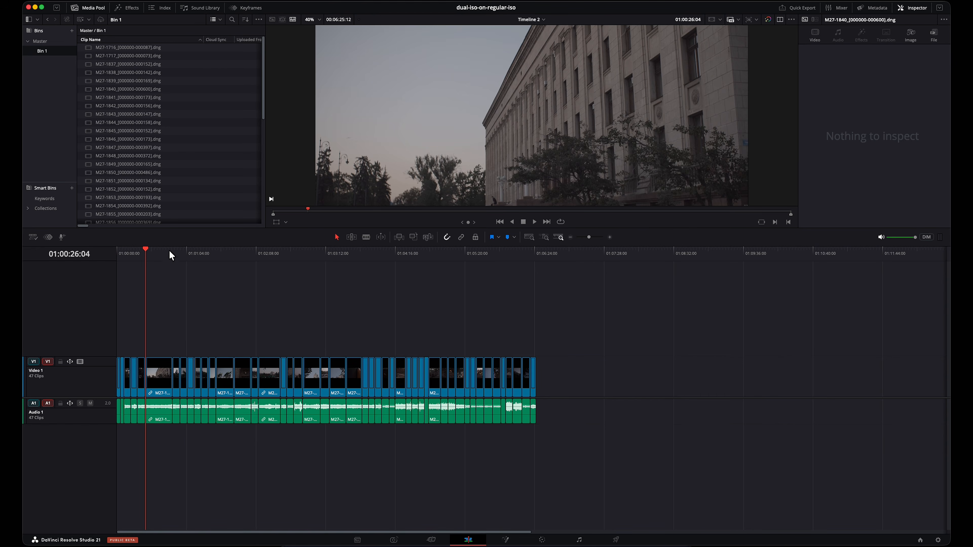
left_click_drag(591, 440, 75, 414)
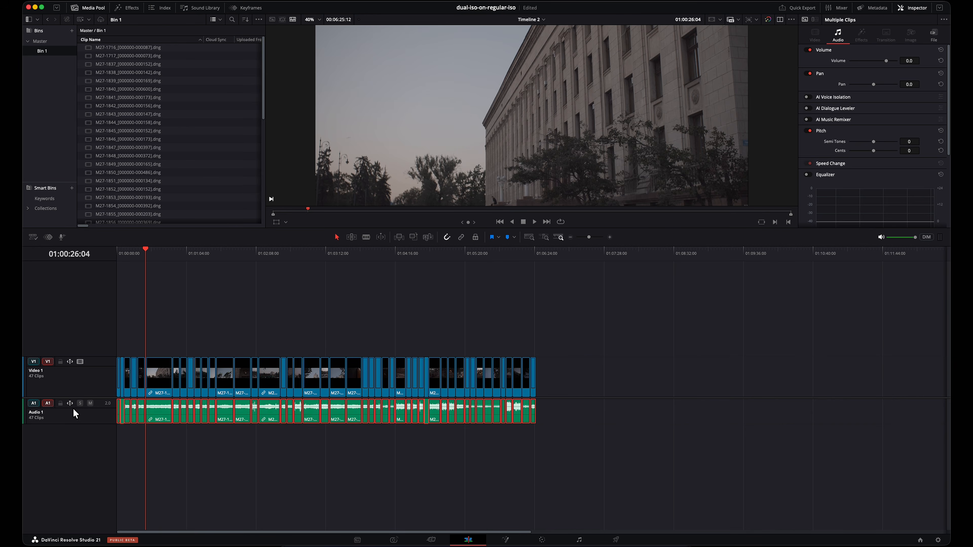
key("Delete")
Step: Play part of clip M27-1840 in the timeline, stop it and examine the building's corner and cornices close up
left_click_drag(173, 254, 116, 273)
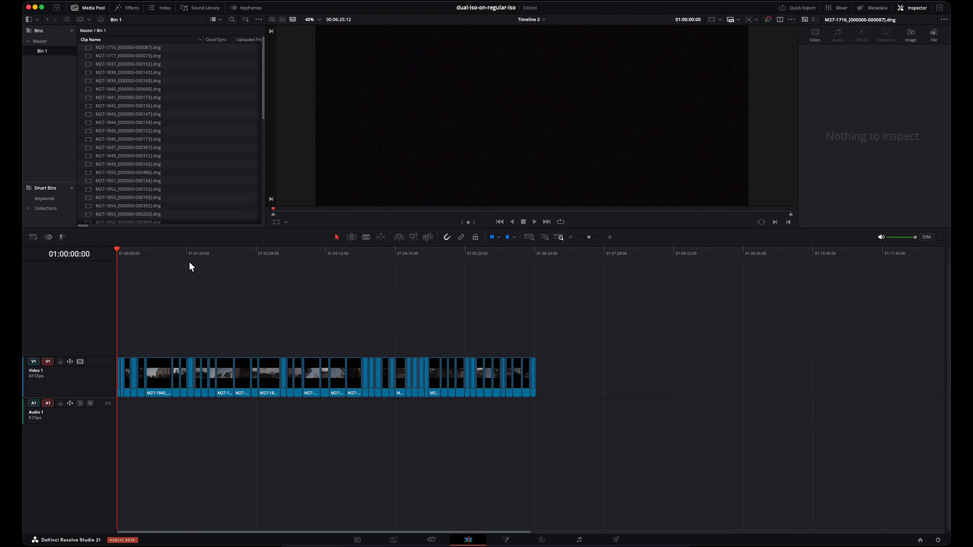
left_click(152, 256)
left_click(534, 222)
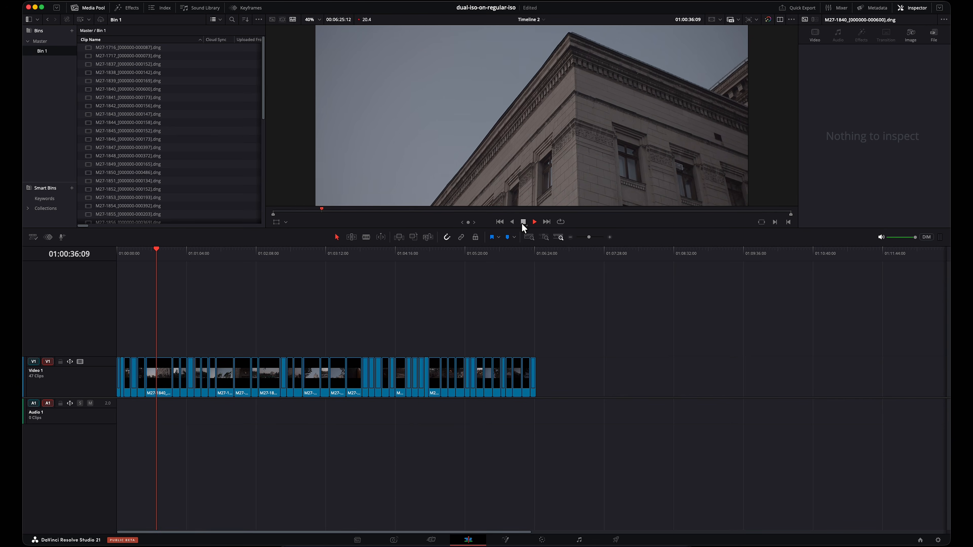
left_click(524, 224)
scroll(543, 83, "up", 3)
scroll(541, 91, "up", 3)
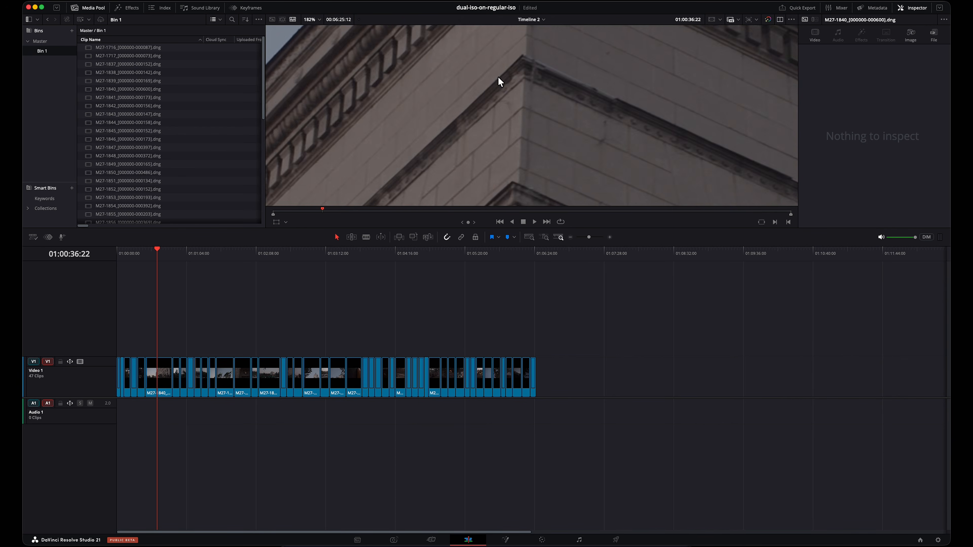
left_click_drag(498, 77, 677, 246)
left_click_drag(670, 121, 402, 165)
scroll(511, 121, "down", 3)
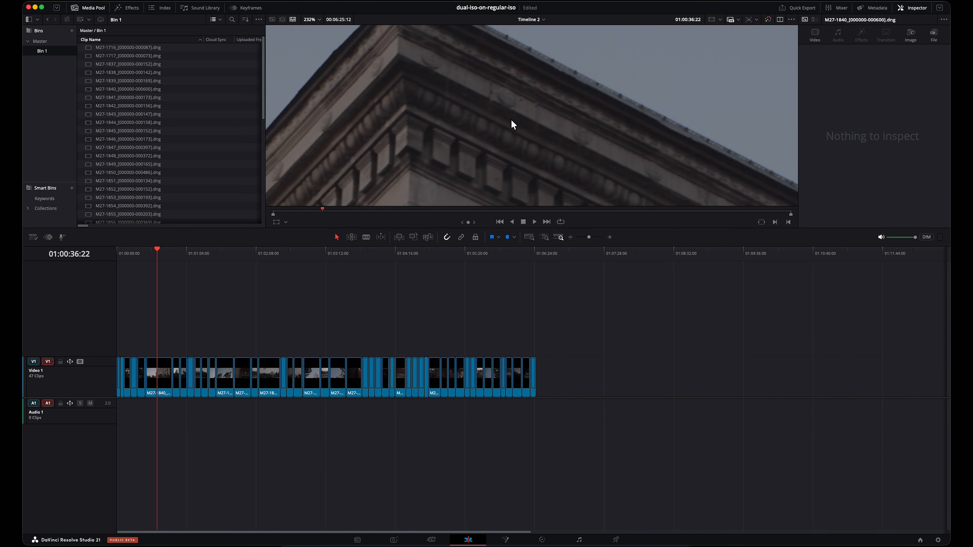
left_click_drag(642, 166, 598, 106)
scroll(537, 96, "down", 5)
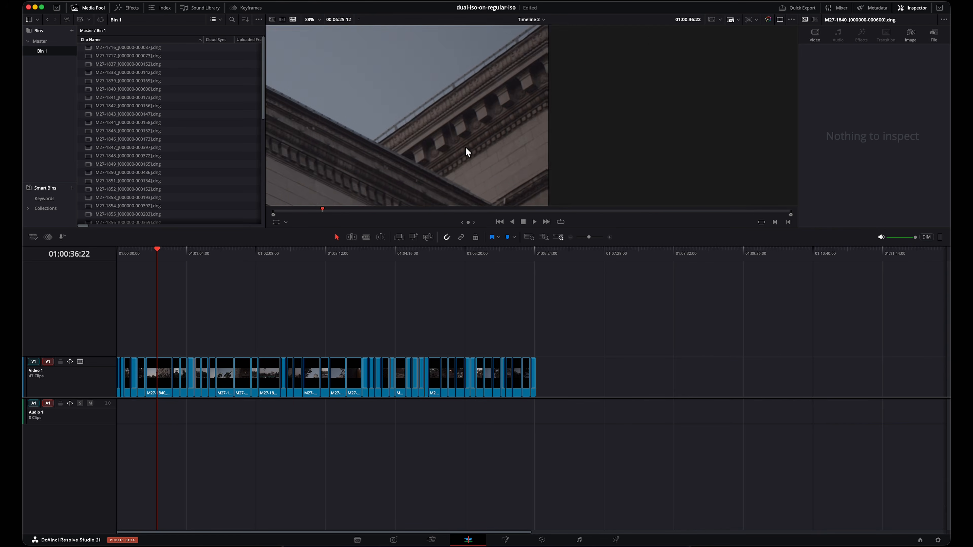
left_click_drag(451, 120, 477, 177)
Step: Check the building corner at 01:00:38:08 in clip M27-1840 at higher magnification
left_click(169, 254)
mouse_move(169, 254)
left_mouse_down()
mouse_move(225, 260)
mouse_move(158, 267)
left_mouse_up()
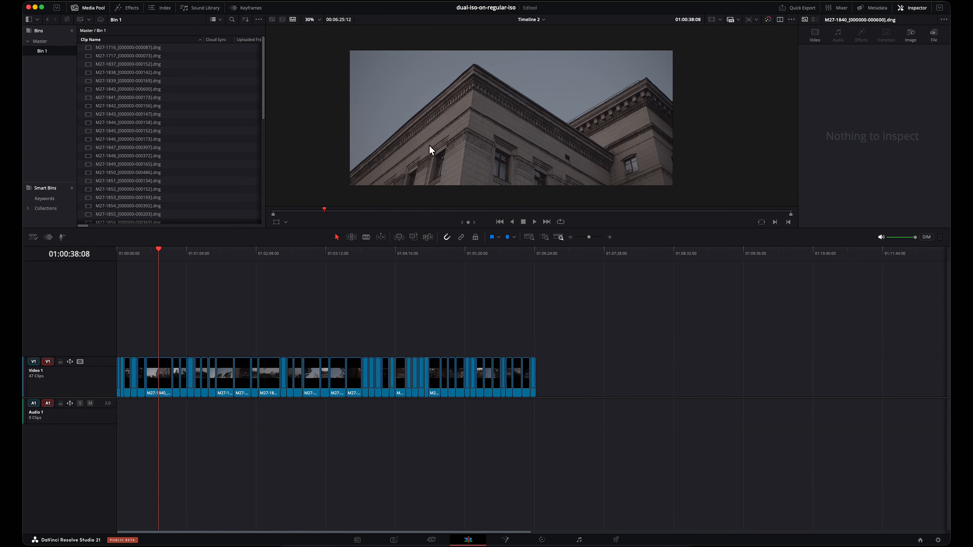
scroll(470, 103, "up", 6)
left_click_drag(525, 128, 517, 173)
scroll(516, 175, "up", 2)
left_click_drag(617, 458, 143, 321)
left_click(348, 303)
Step: Move the playhead to 01:00:06:18 and open the columned building clip for color grading
left_click_drag(130, 254, 112, 254)
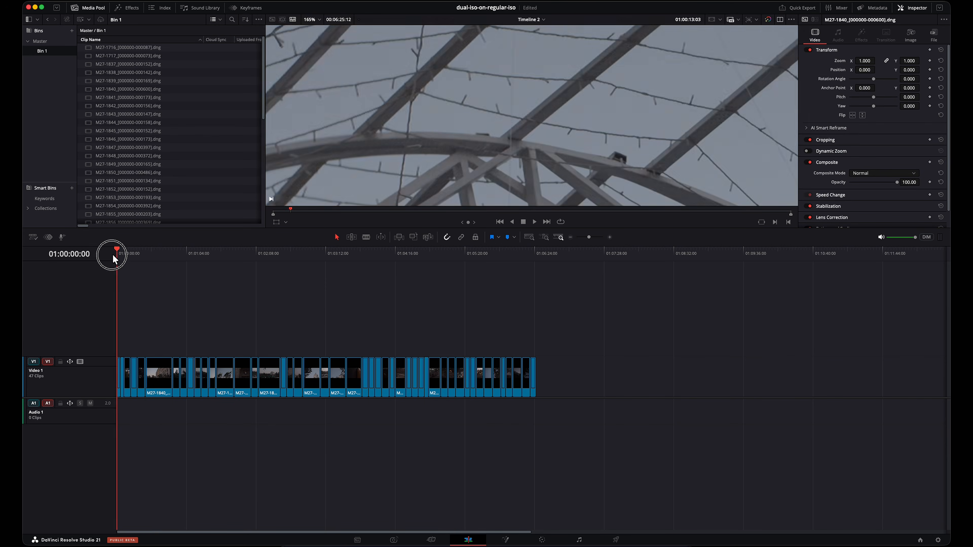
left_click(124, 256)
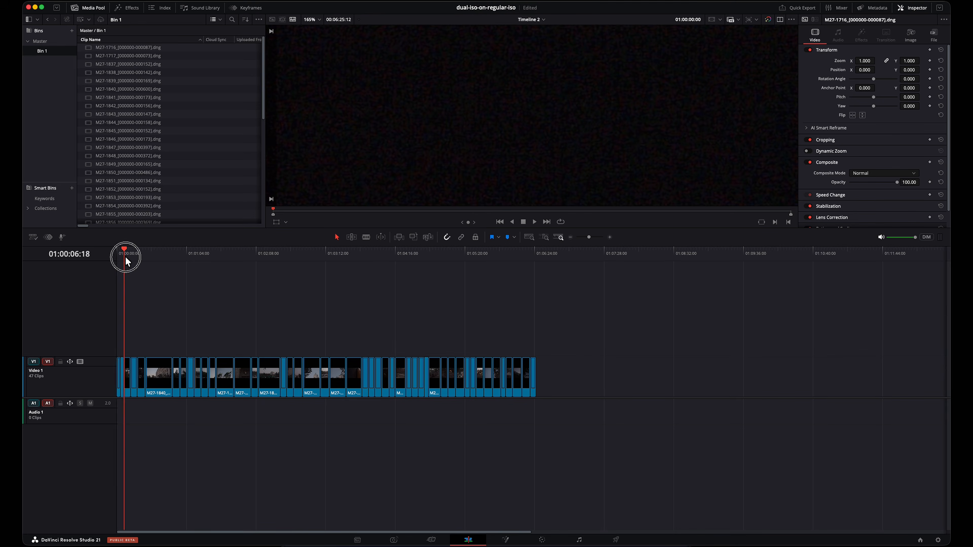
left_click(543, 541)
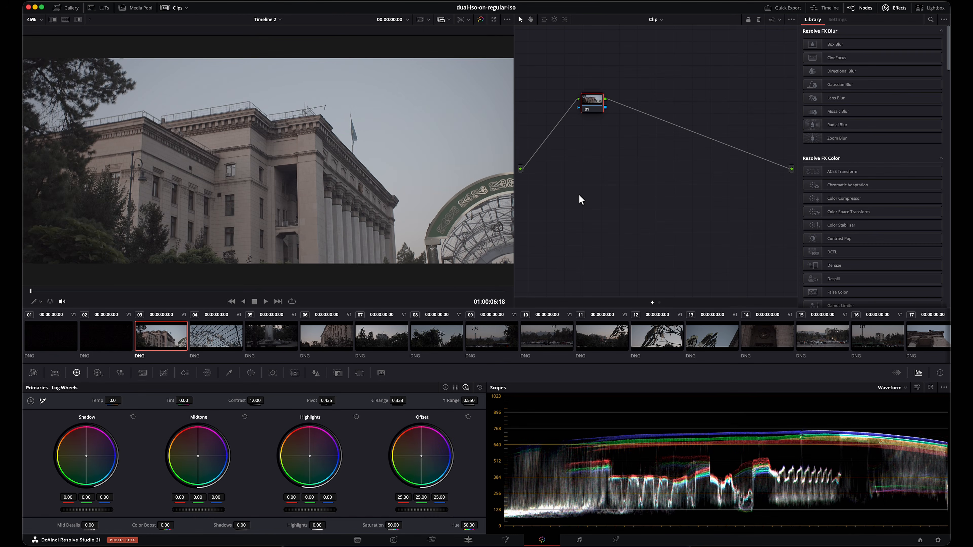
Step: Examine the ungraded building's cornice and wall texture at several magnifications, comparing them with the whole frame
scroll(327, 168, "up", 10)
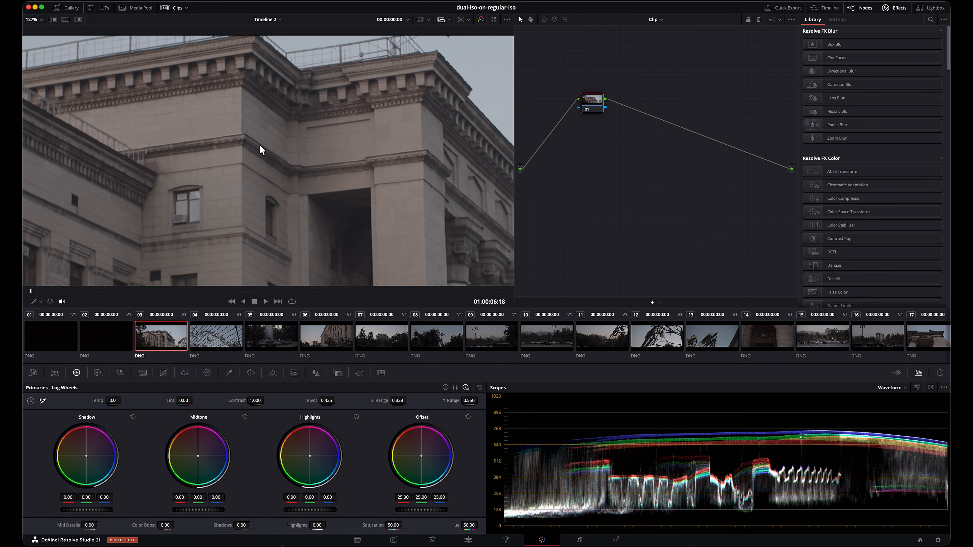
scroll(299, 172, "up", 1)
left_click_drag(344, 125, 216, 171)
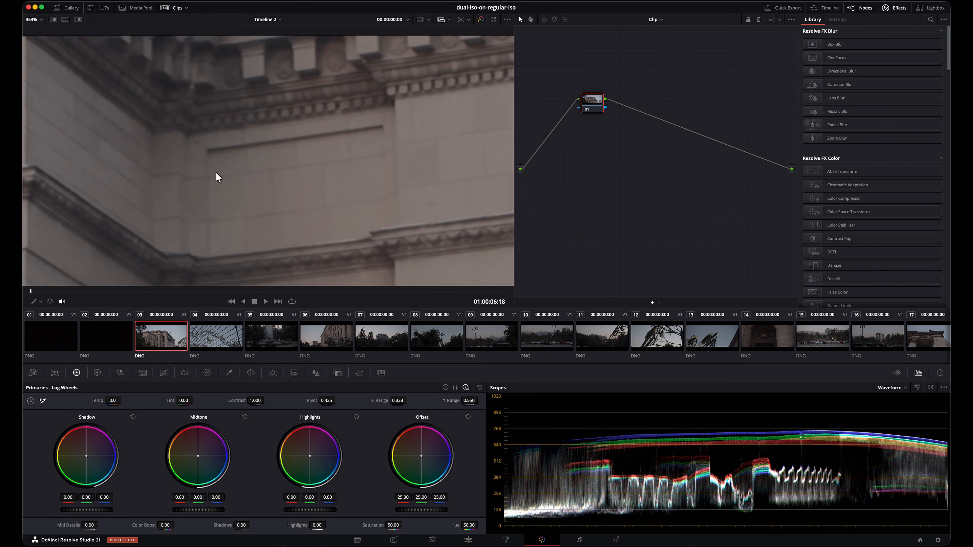
left_click_drag(287, 143, 311, 136)
scroll(311, 136, "down", 10)
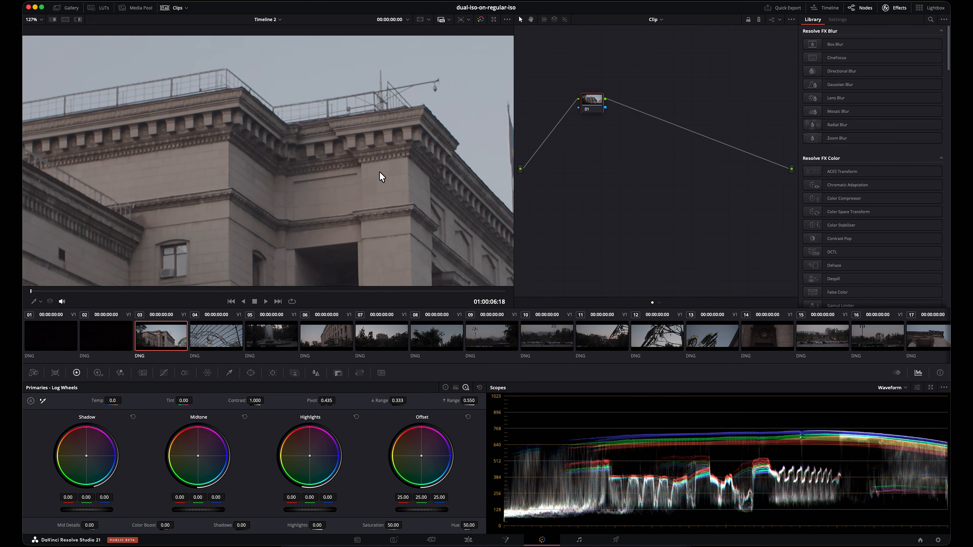
scroll(379, 171, "down", 6)
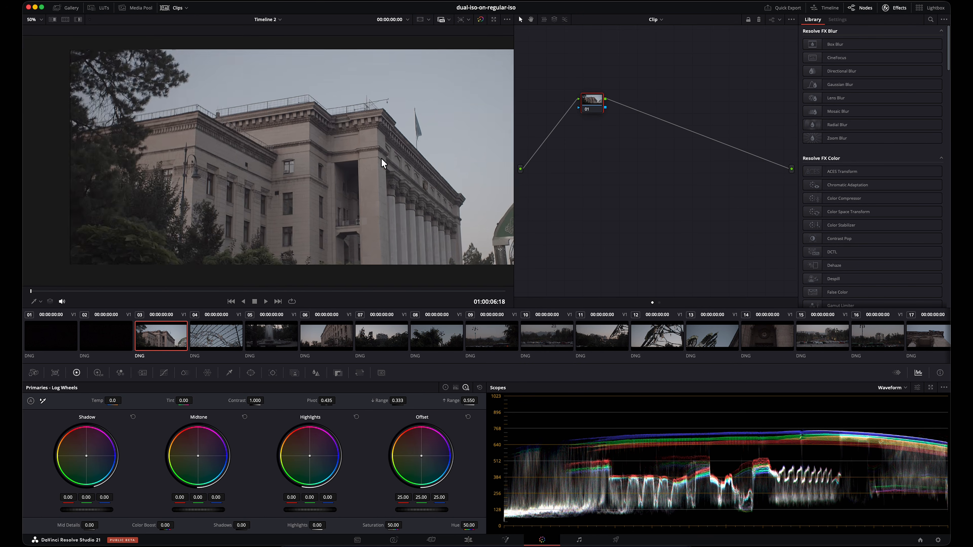
left_click_drag(413, 161, 344, 167)
scroll(346, 166, "up", 1)
scroll(346, 166, "up", 4)
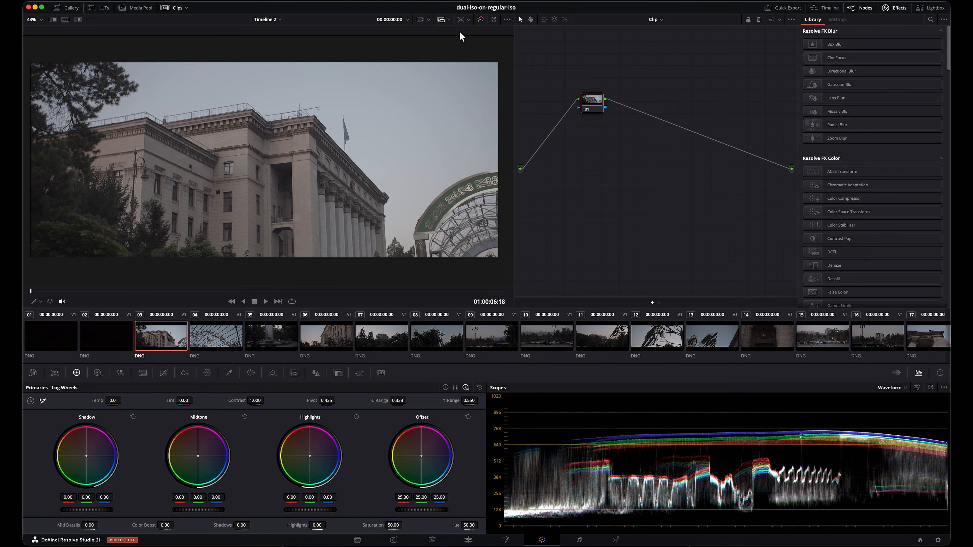
Step: Apply the CLEAN-UP-000 grade from PowerGrade 1 to the third clip and inspect the cornice close up
left_click(72, 8)
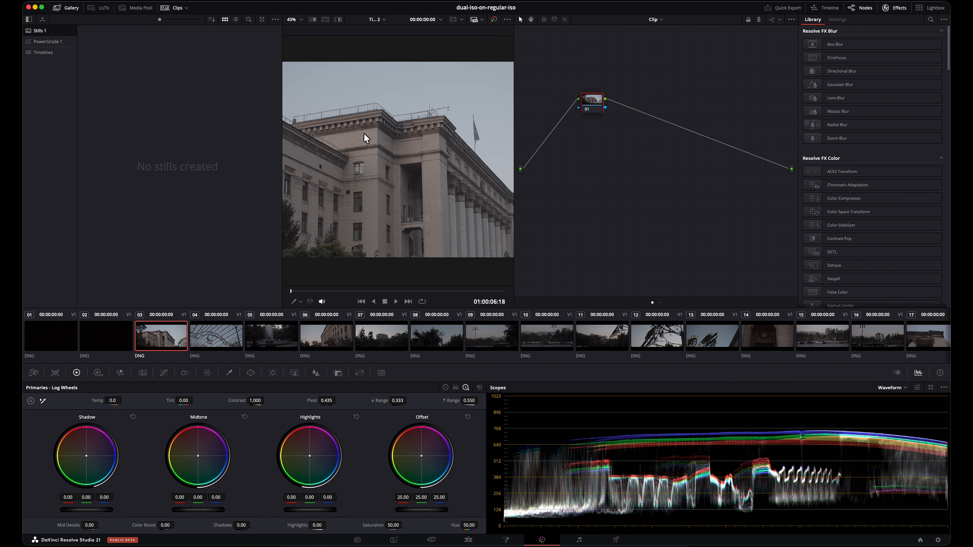
scroll(322, 143, "up", 6)
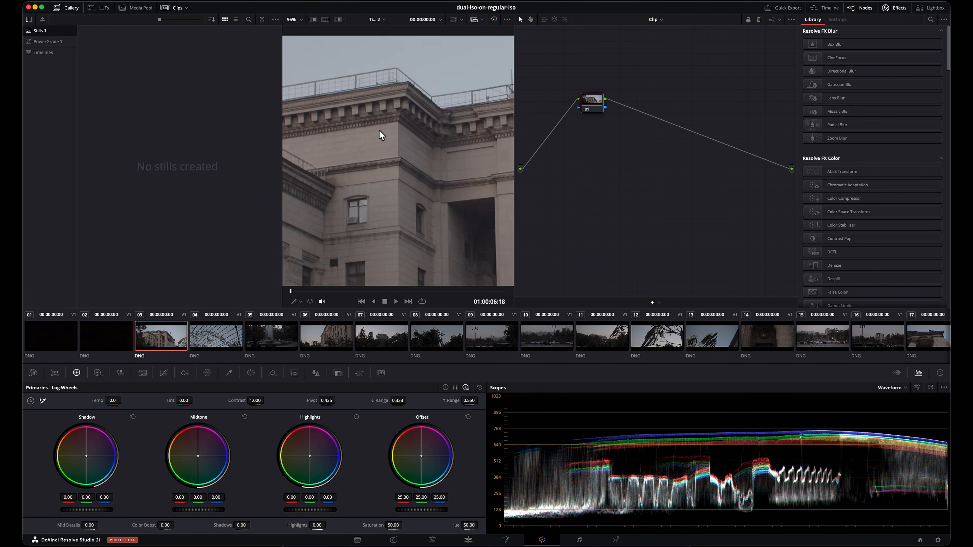
left_click(60, 42)
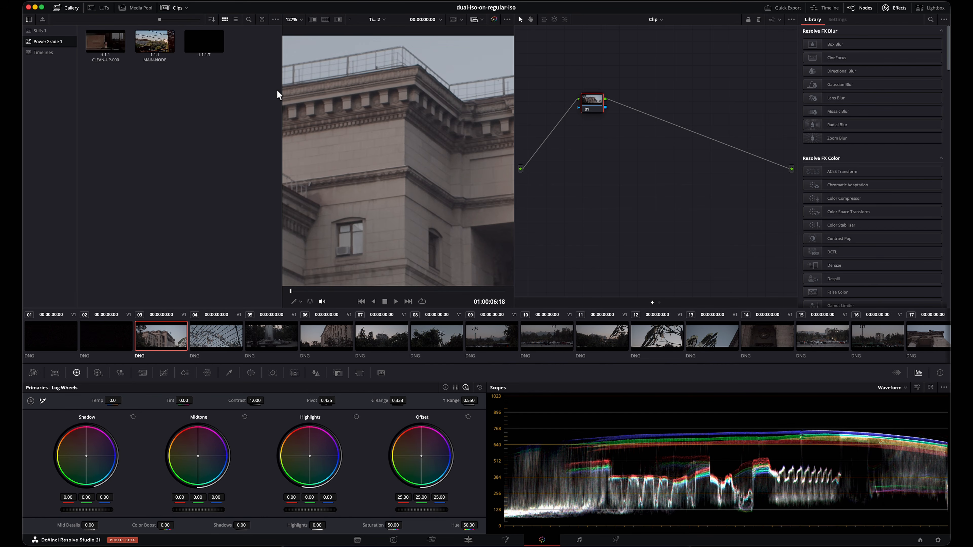
left_click_drag(105, 42, 600, 104)
left_click(67, 7)
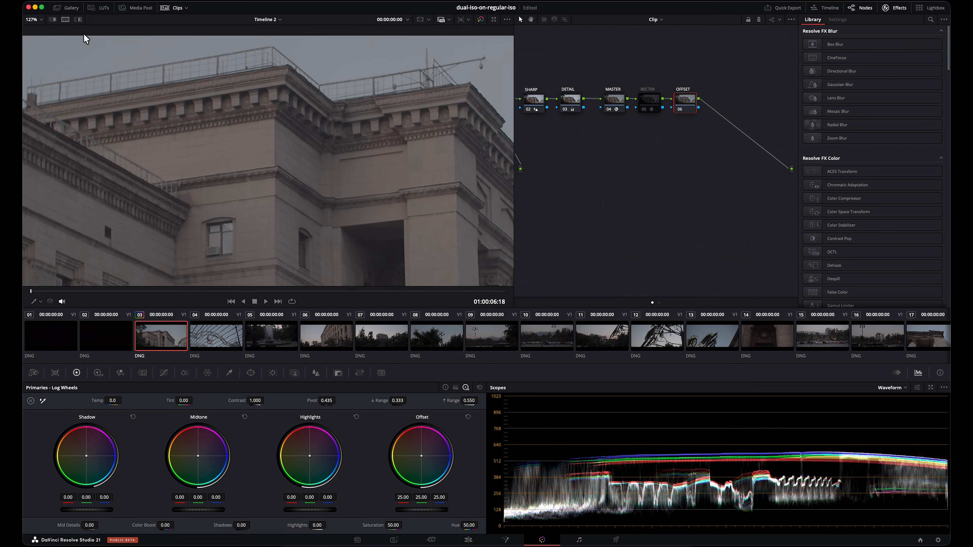
scroll(236, 173, "up", 3)
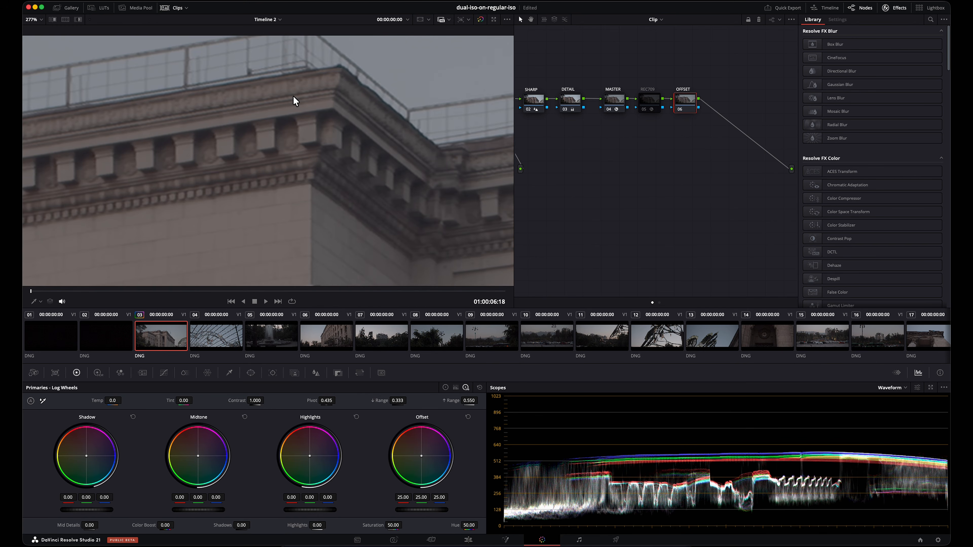
scroll(293, 98, "up", 3)
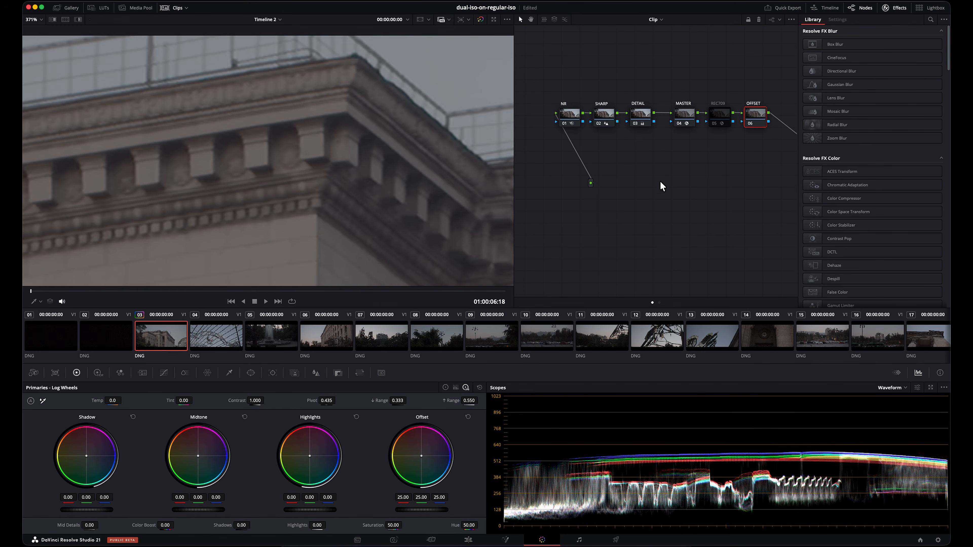
Step: Select the NR, SHARP and DETAIL nodes together and inspect the building's cornice and wall texture at high magnification
left_click_drag(662, 188, 568, 96)
scroll(300, 134, "up", 3)
scroll(300, 134, "up", 2)
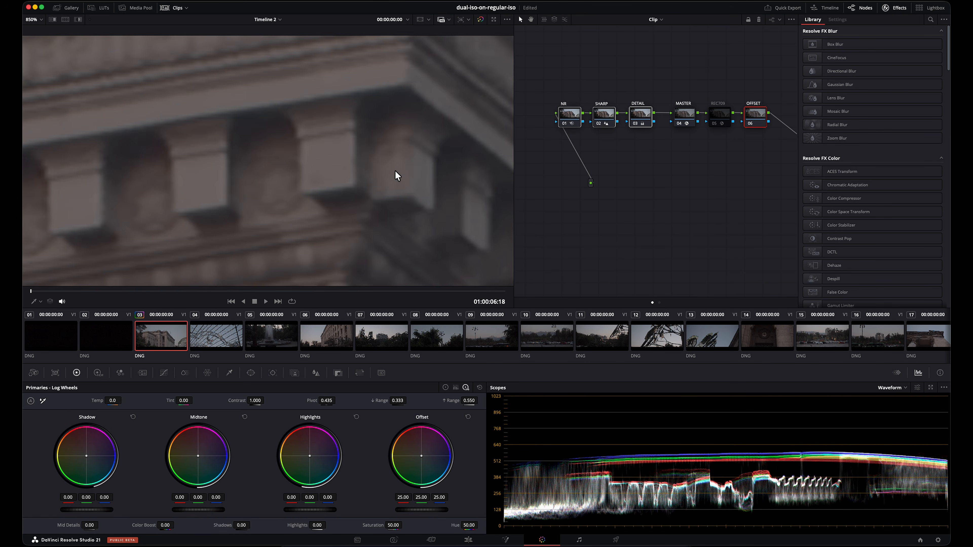
scroll(395, 171, "down", 5)
left_click_drag(258, 220, 401, 103)
left_click(634, 198)
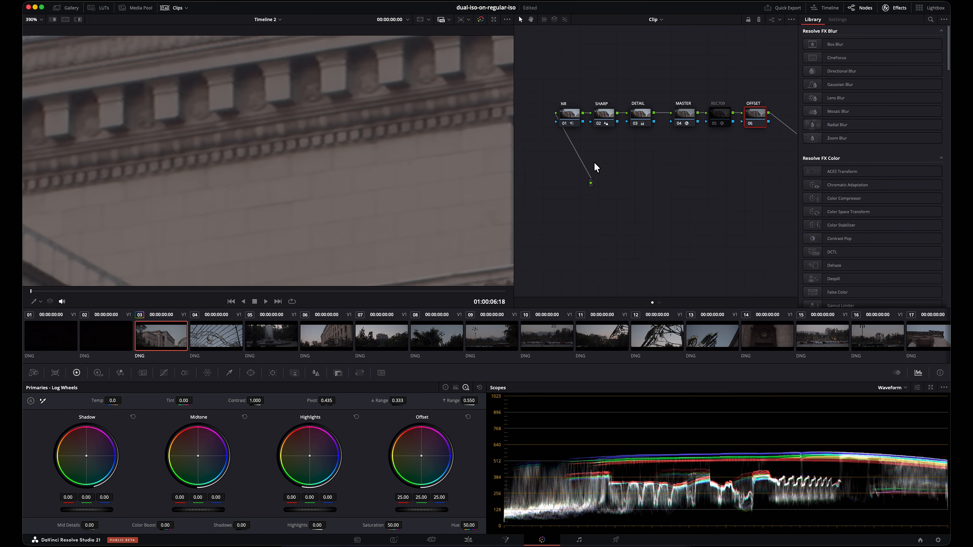
Step: Set the NR node's spatial noise reduction threshold to 1.4 luma and 8.4 chroma
left_click(564, 123)
key("ctrl+d")
left_click(143, 373)
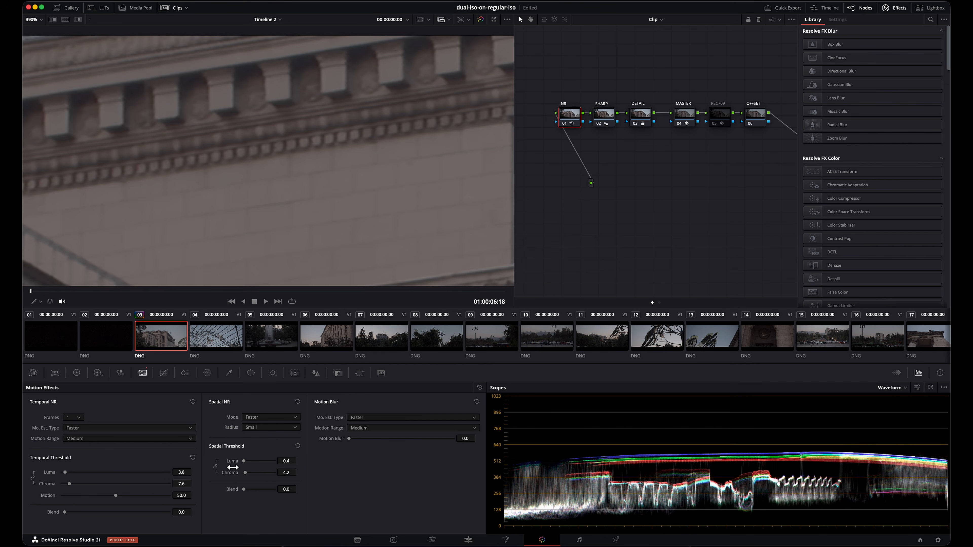
left_click_drag(288, 463, 288, 464)
left_click_drag(289, 464, 289, 463)
left_click_drag(289, 462, 292, 472)
Step: Examine the denoised building's facade, columns and upper cornice at several magnifications, including the whole frame
scroll(419, 134, "down", 15)
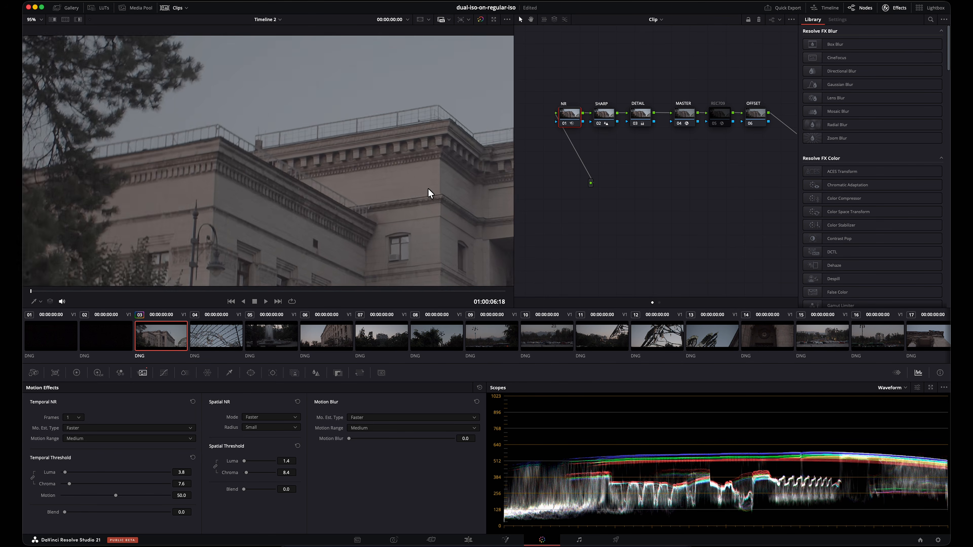
scroll(433, 192, "down", 1)
left_click_drag(432, 192, 169, 146)
left_click_drag(349, 224, 221, 151)
scroll(309, 191, "up", 15)
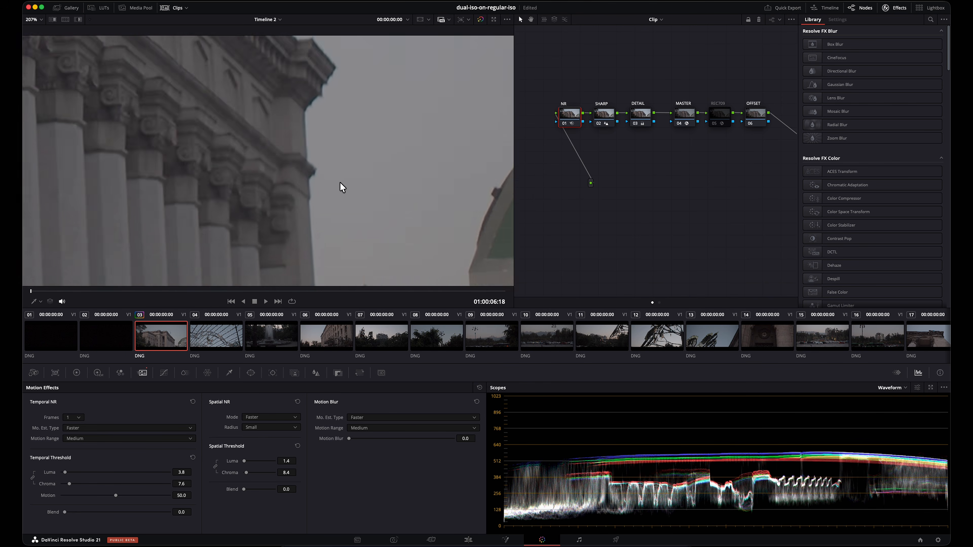
scroll(250, 149, "down", 7)
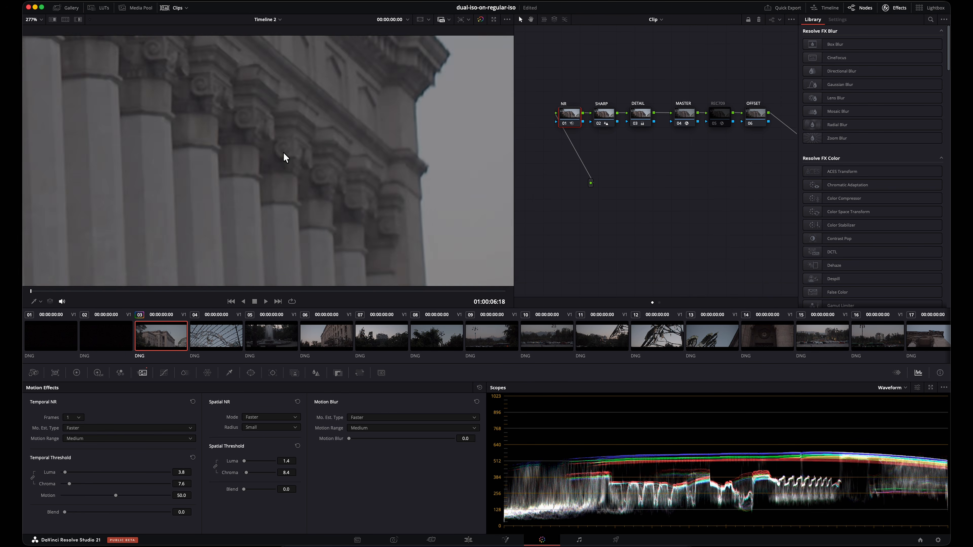
scroll(275, 152, "down", 7)
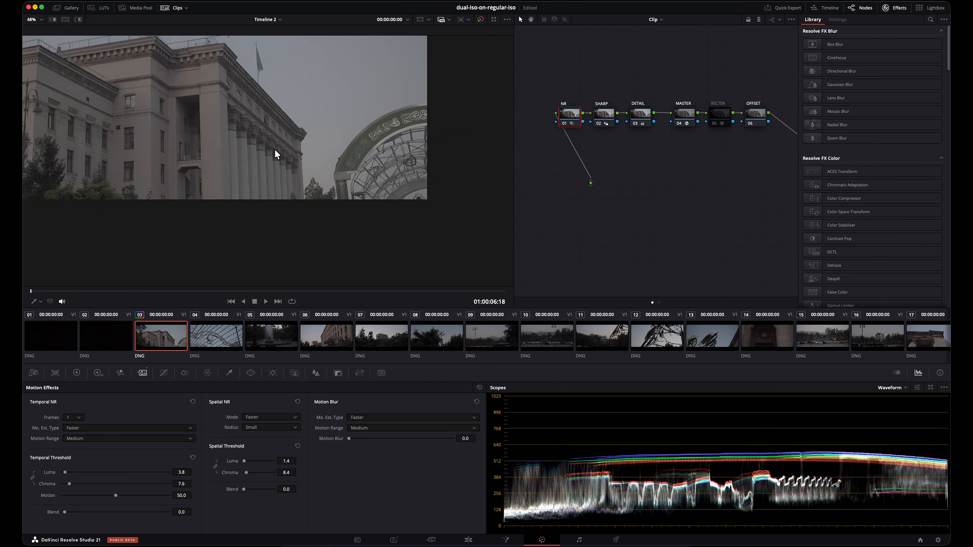
scroll(377, 190, "up", 5)
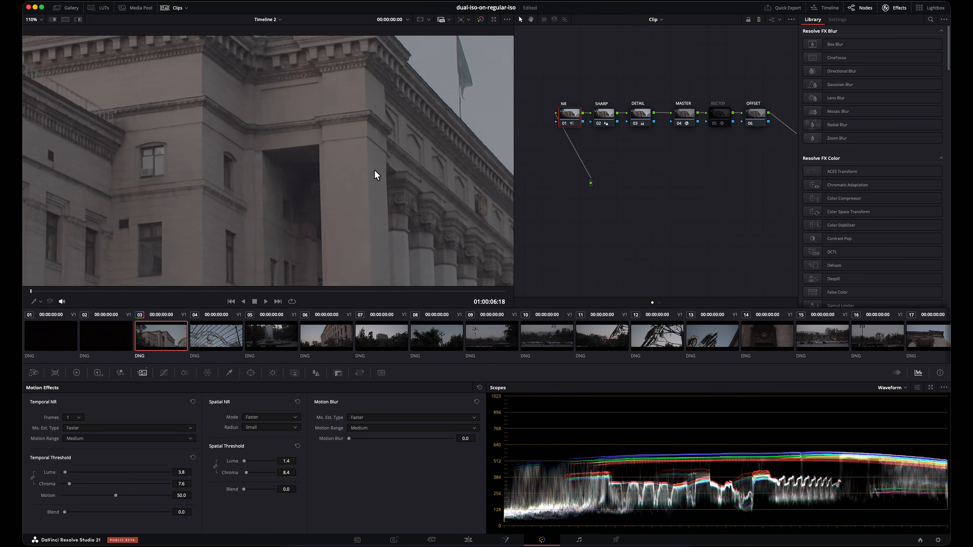
scroll(375, 120, "up", 3)
scroll(328, 124, "up", 4)
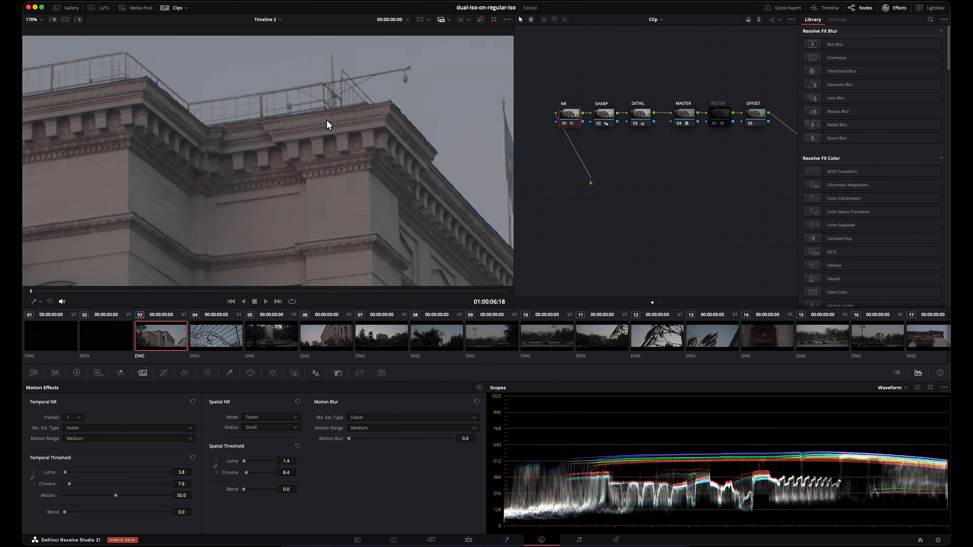
scroll(331, 109, "up", 5)
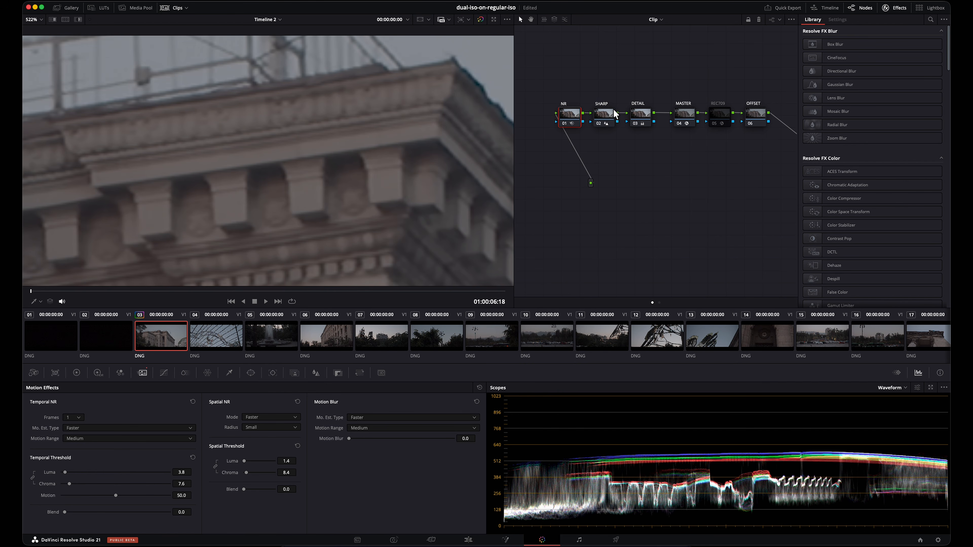
Step: Compare the cornice close up with the NR node repeatedly disabled and enabled
left_click(608, 112)
left_click(566, 114)
key("ctrl+d")
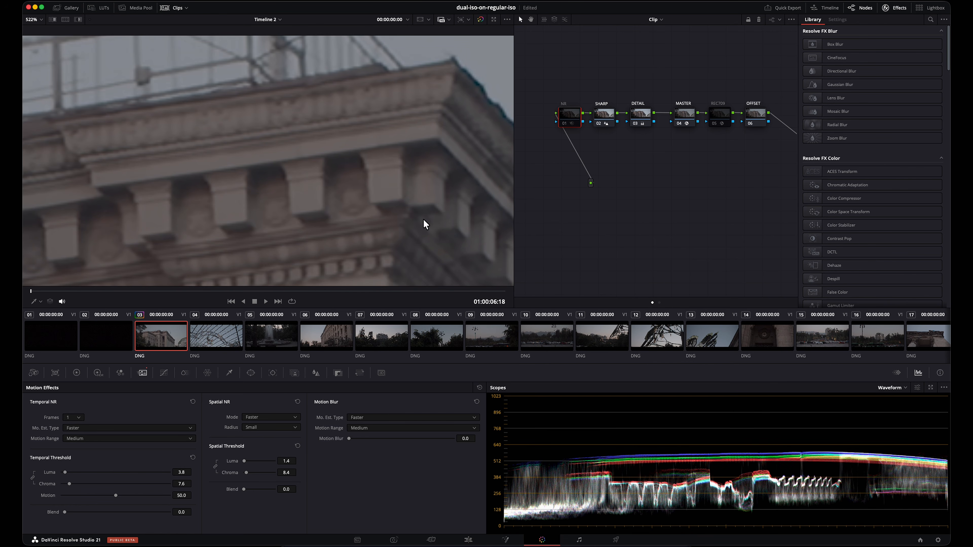
key("ctrl+d")
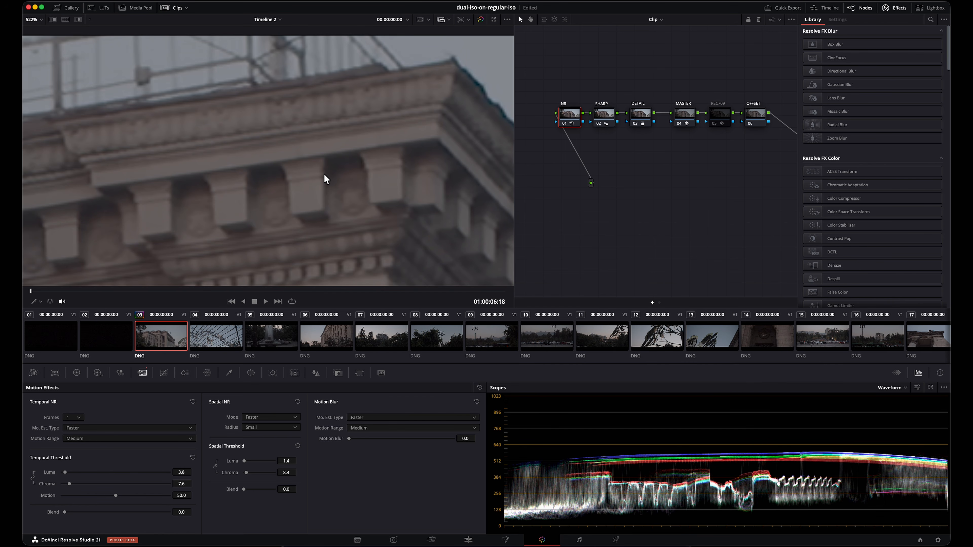
key("ctrl+d")
key("ctrl+d")
key("ctrl+d")
key("ctrl+d")
key("ctrl+d")
key("ctrl+d")
Step: Switch the SHARP node from Blur to Sharpen, with radius 0.48 and scaling 0.15
left_click(600, 111)
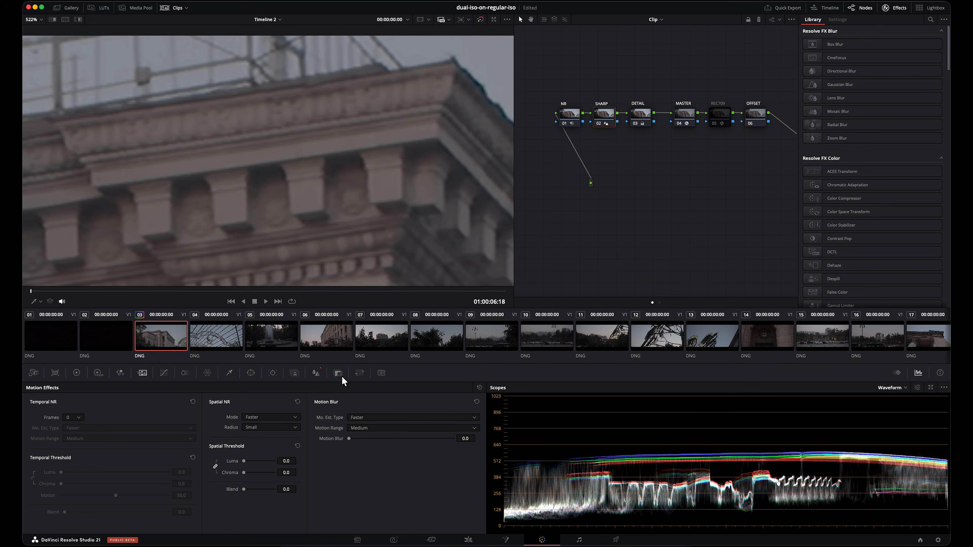
left_click(321, 371)
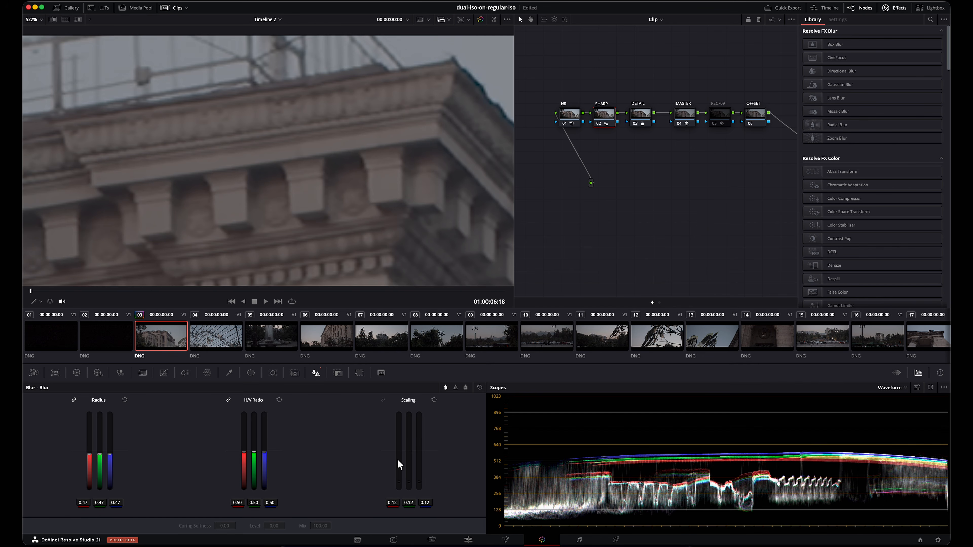
scroll(355, 137, "up", 5)
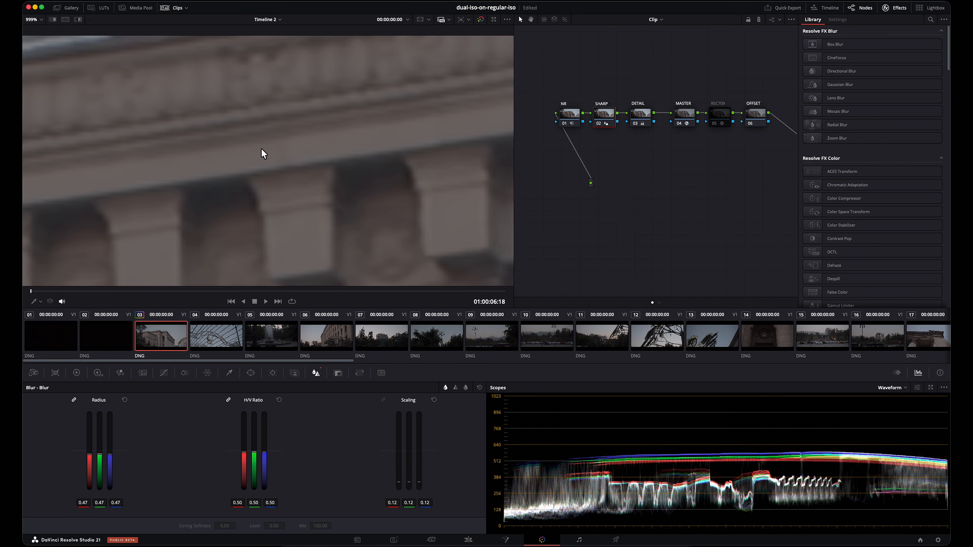
scroll(245, 169, "up", 2)
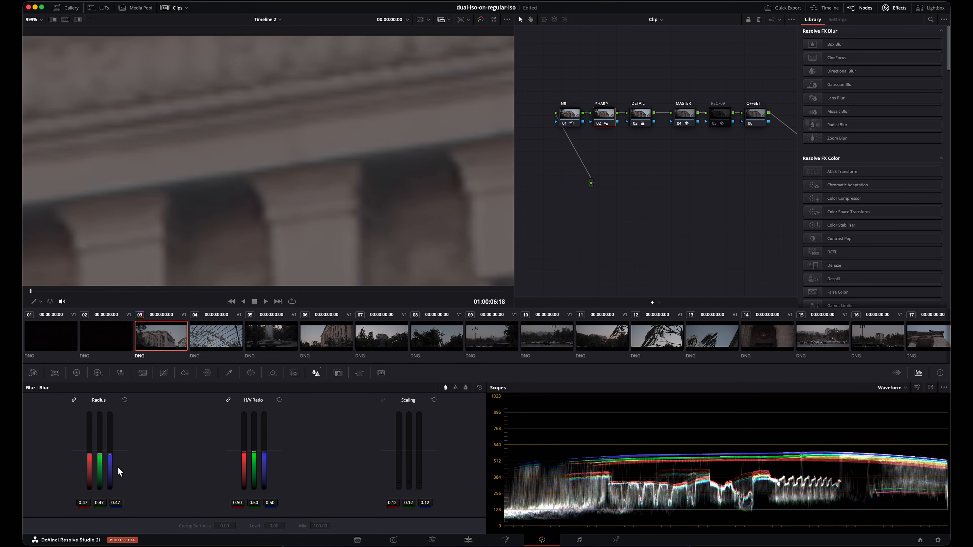
left_click(115, 503)
left_click_drag(116, 502, 115, 502)
left_click(456, 388)
Step: Compare the cornice with the NR and SHARP nodes bypassed and active, and check its edges at lower magnification
scroll(412, 161, "up", 5)
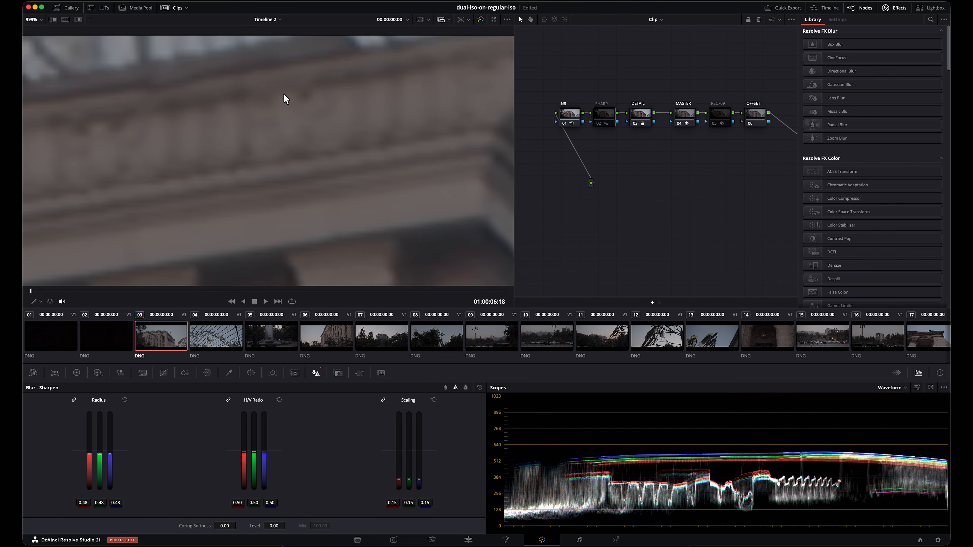
left_click_drag(575, 126, 601, 151)
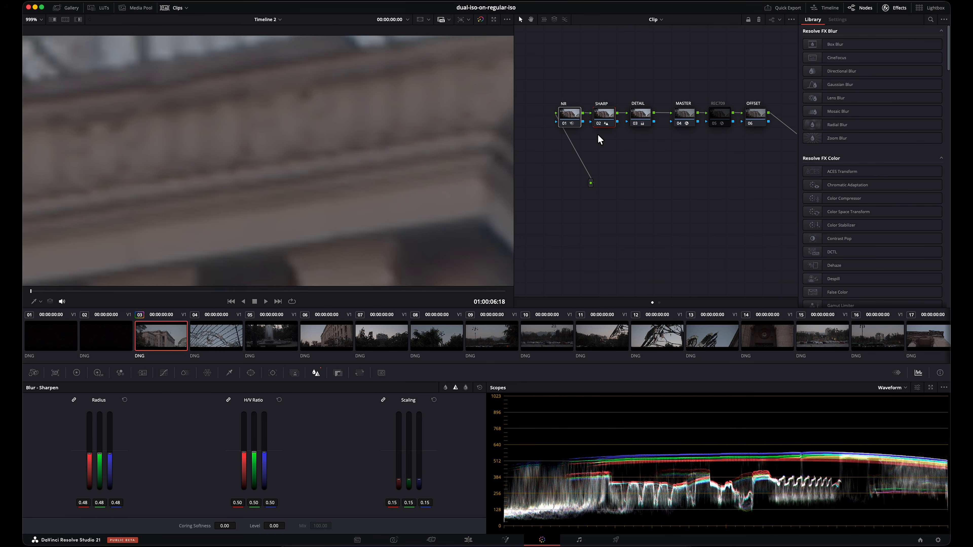
key("ctrl+d")
scroll(395, 140, "down", 3)
left_click_drag(400, 205, 395, 103)
scroll(345, 178, "down", 3)
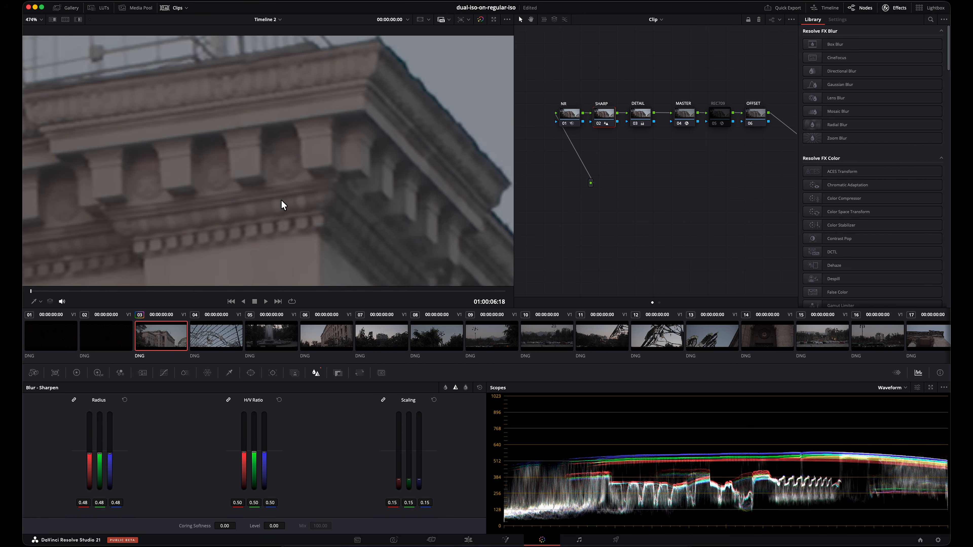
left_click_drag(292, 199, 404, 165)
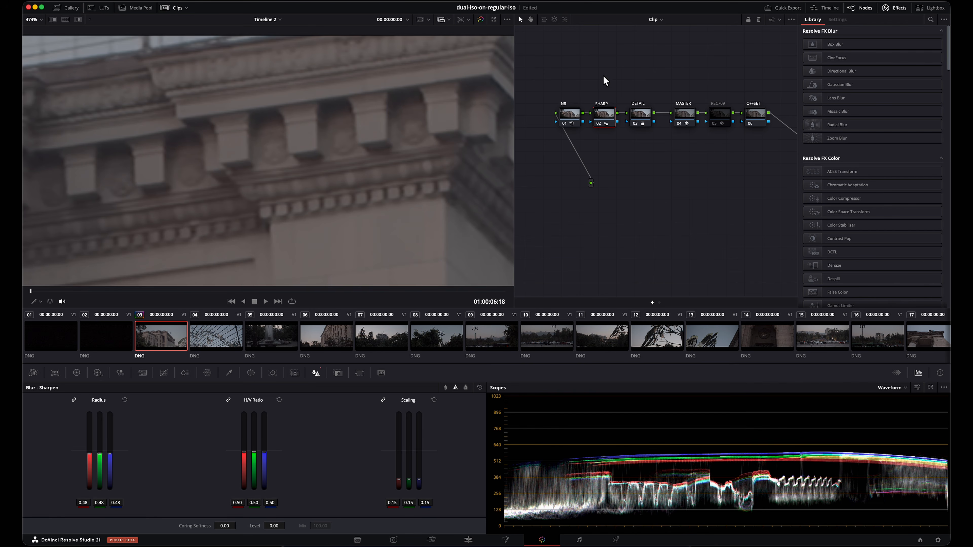
Step: Select the NR node and examine the cornice, column capitals and roof edge close up before viewing the whole frame
left_click(564, 120)
scroll(353, 153, "down", 5)
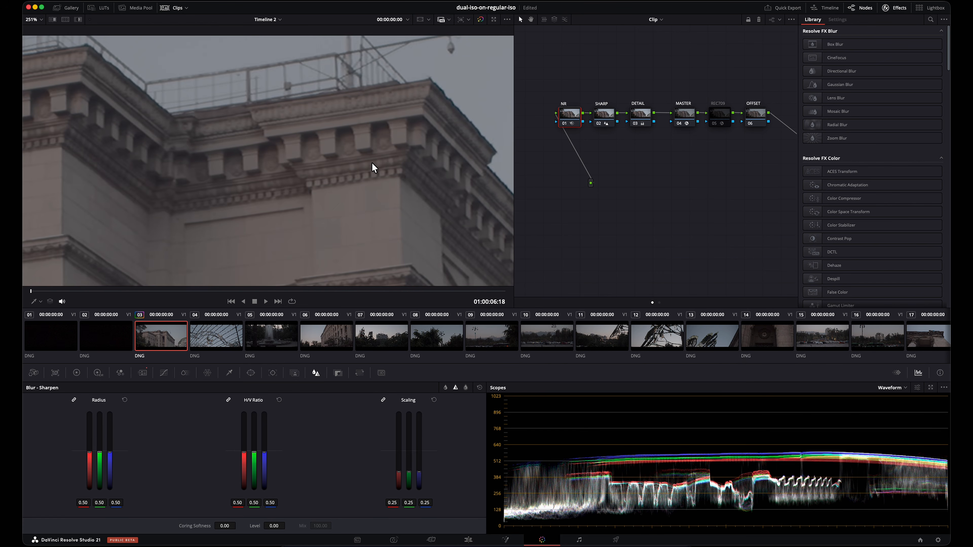
scroll(351, 210, "down", 2)
left_click_drag(404, 232, 350, 112)
left_click_drag(408, 191, 316, 82)
left_click_drag(439, 225, 373, 115)
scroll(407, 182, "up", 3)
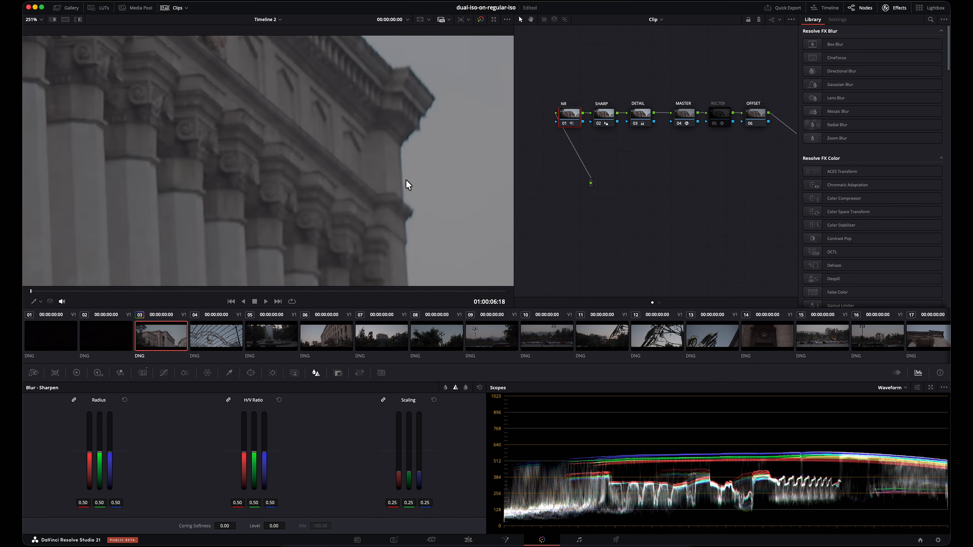
scroll(337, 156, "up", 3)
scroll(311, 123, "down", 4)
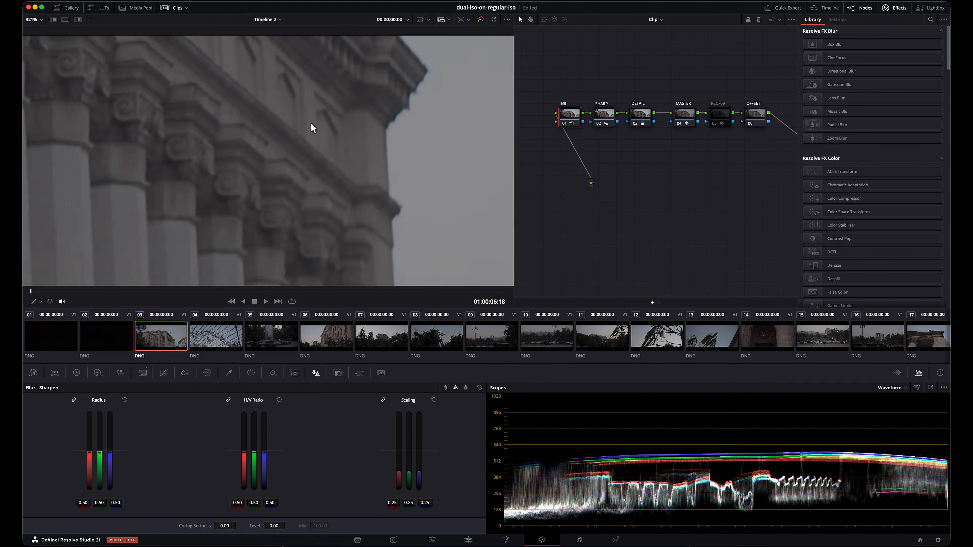
left_click_drag(247, 110, 371, 154)
scroll(368, 154, "down", 3)
scroll(369, 154, "down", 2)
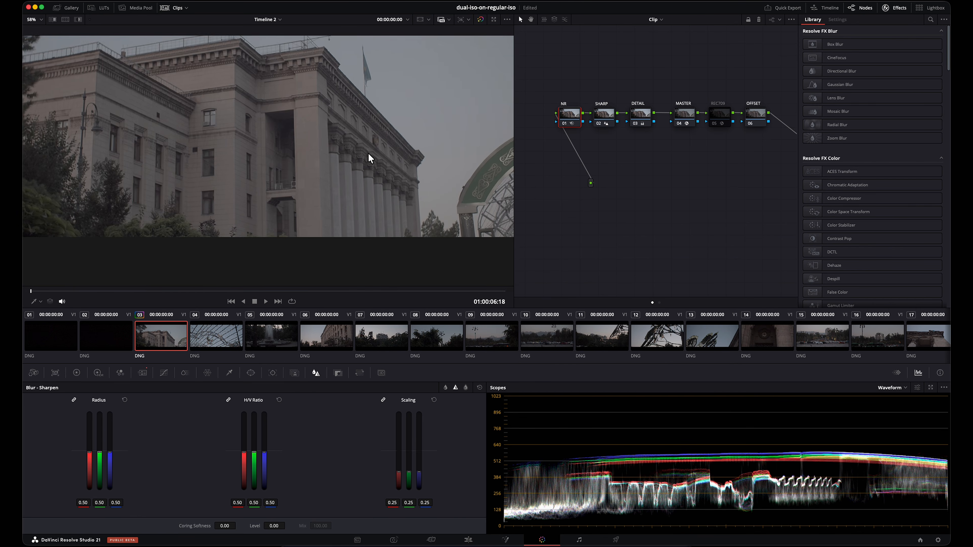
left_click_drag(317, 128, 335, 167)
scroll(391, 161, "down", 2)
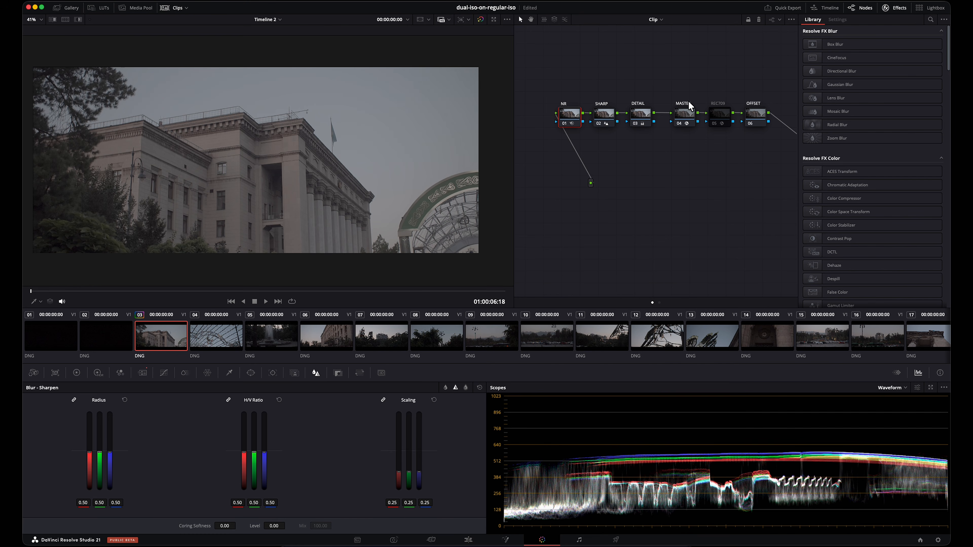
Step: Disable the MASTER color space transform node, enable the REC709 node, and check the facade's color close up
left_click(683, 122)
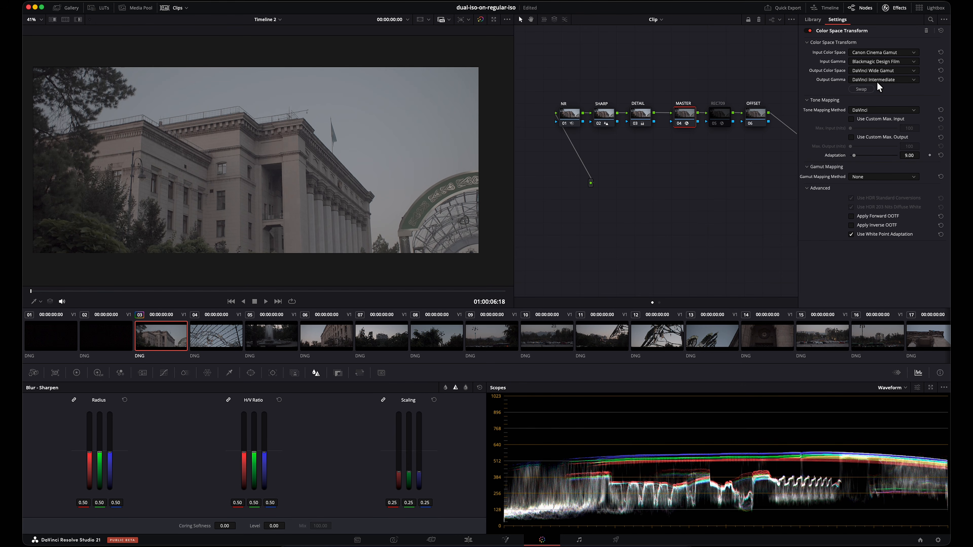
key("ctrl+d")
left_click(718, 104)
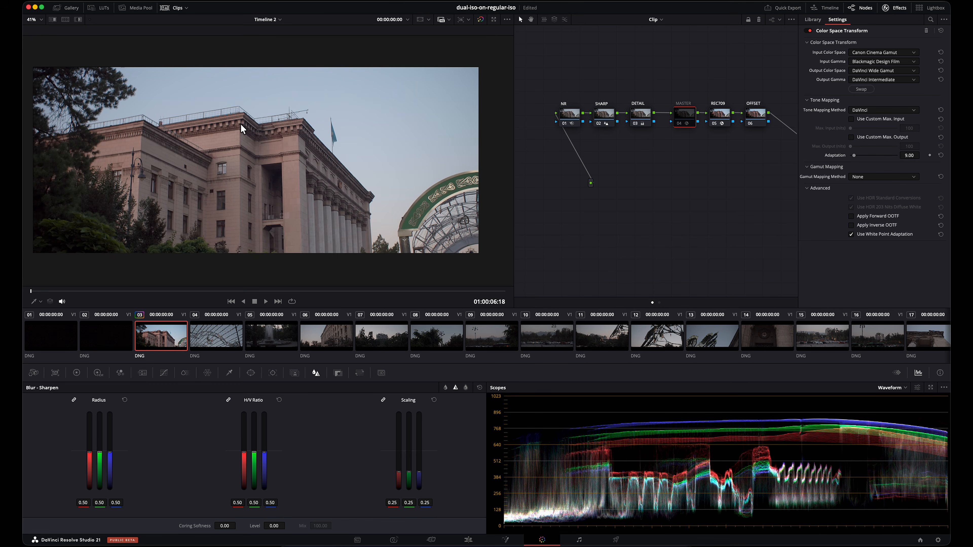
scroll(250, 159, "up", 5)
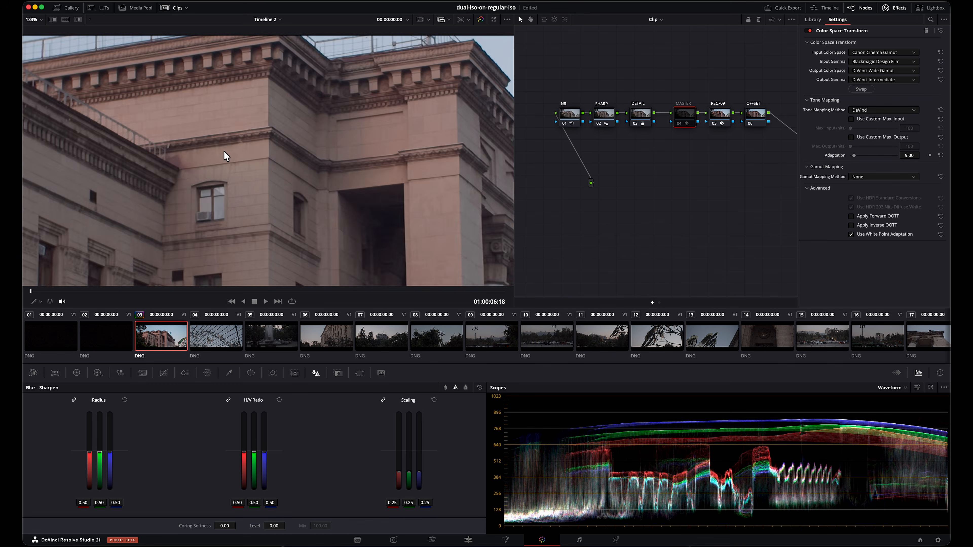
scroll(383, 172, "down", 4)
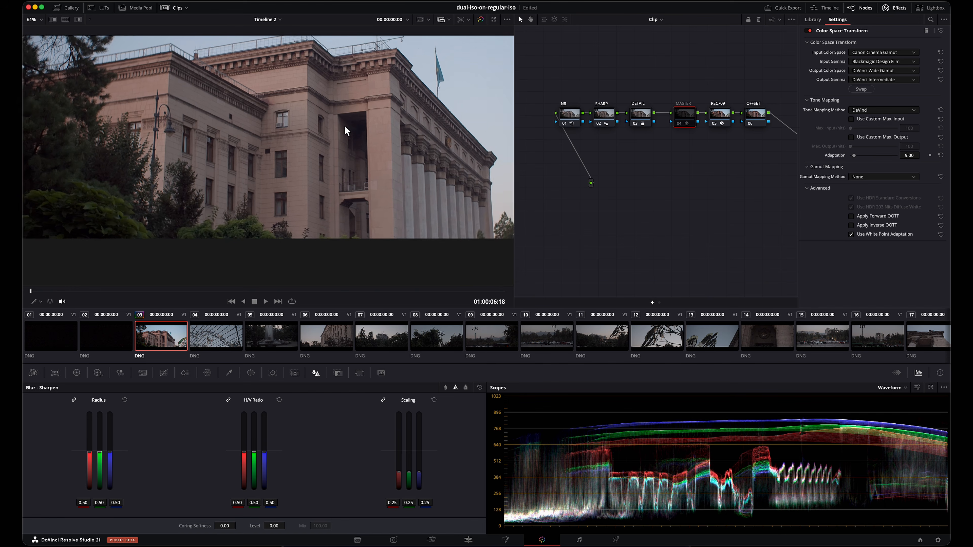
scroll(349, 137, "down", 3)
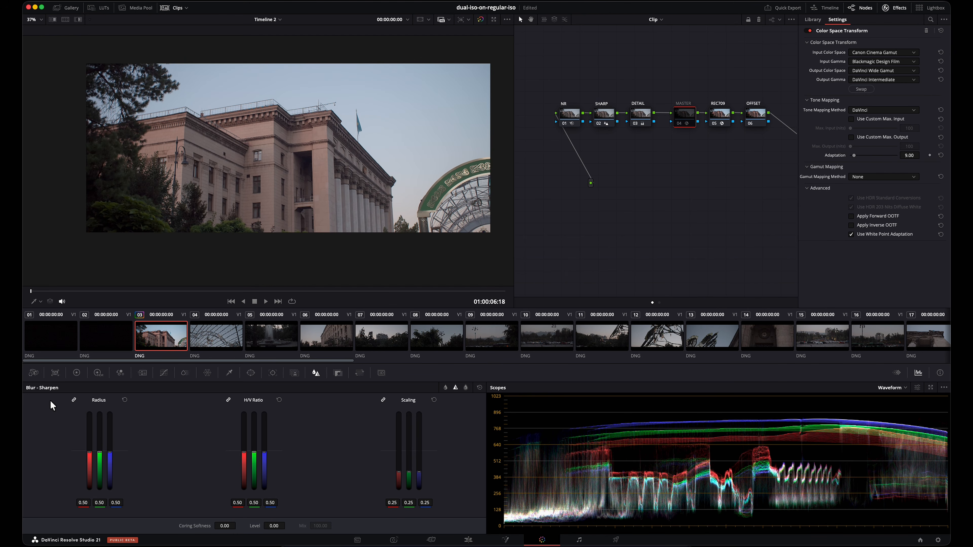
Step: Set the clip's Camera Raw decoding to Clip, with a color temperature of 5620 and a tint of 3.55
left_click(36, 375)
left_click(79, 415)
left_click(72, 447)
left_click_drag(312, 404, 328, 404)
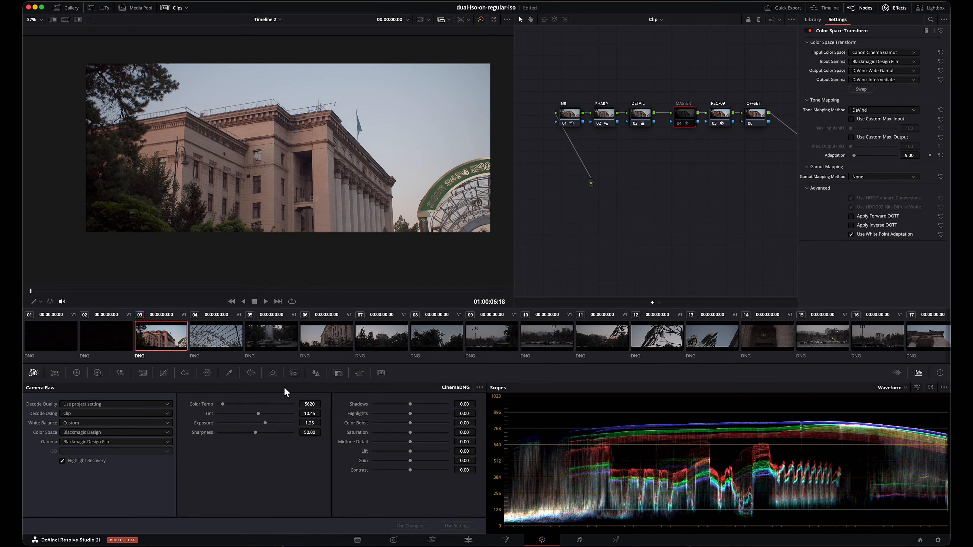
left_click_drag(311, 414, 284, 414)
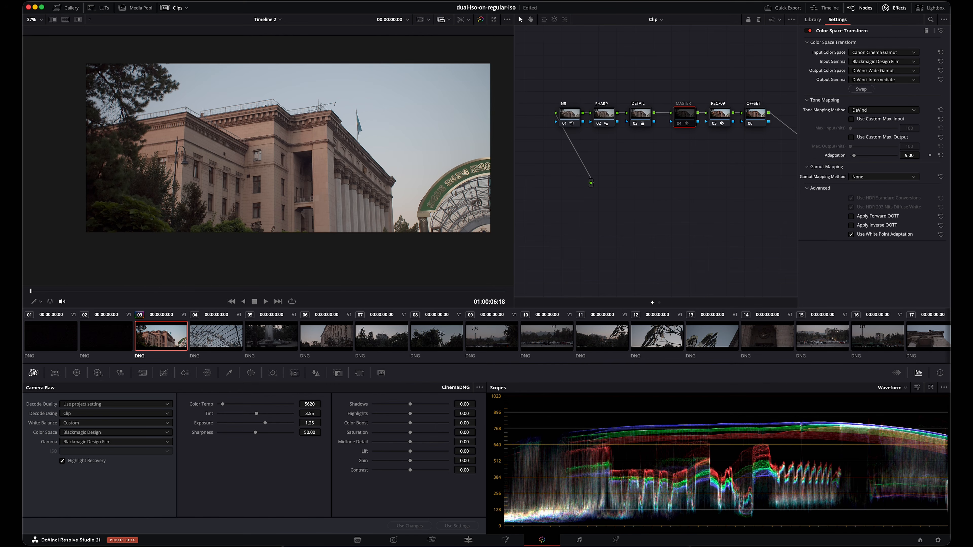
Step: Review the rebalanced facade close up and at 01:00:12:02, ending on the whole frame
scroll(302, 143, "up", 5)
left_click_drag(348, 130, 396, 102)
left_click_drag(245, 117, 291, 90)
scroll(290, 90, "down", 5)
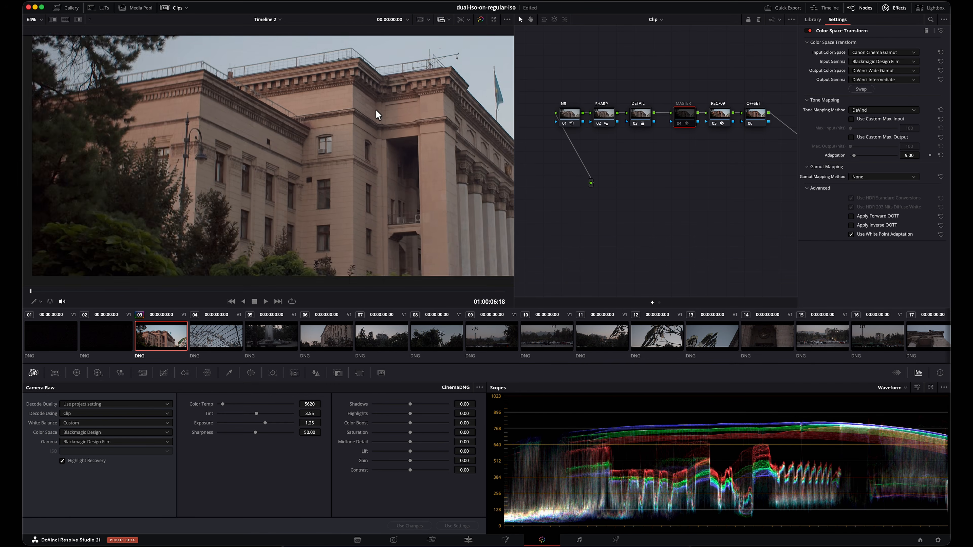
left_click_drag(37, 291, 431, 299)
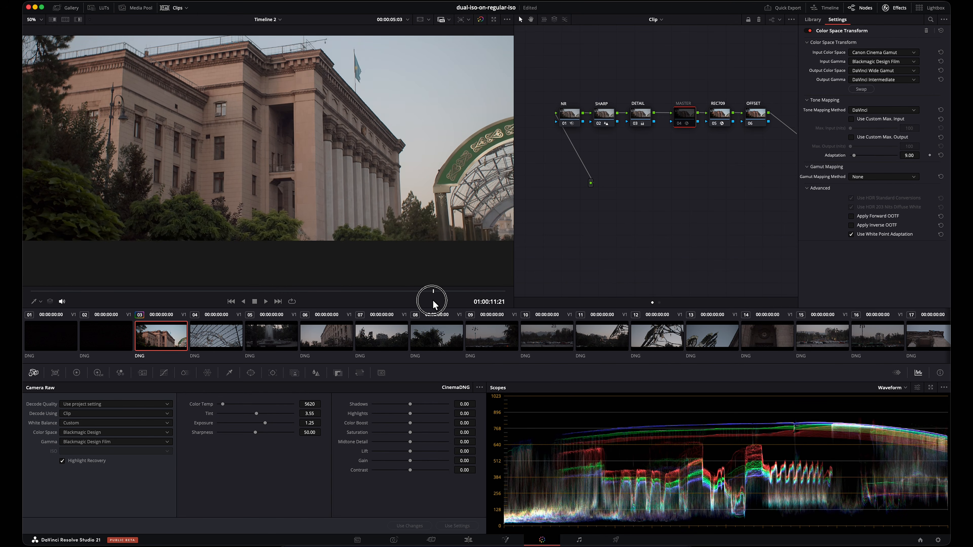
scroll(313, 104, "up", 3)
left_click_drag(262, 81, 295, 123)
scroll(379, 163, "down", 4)
scroll(277, 124, "down", 2)
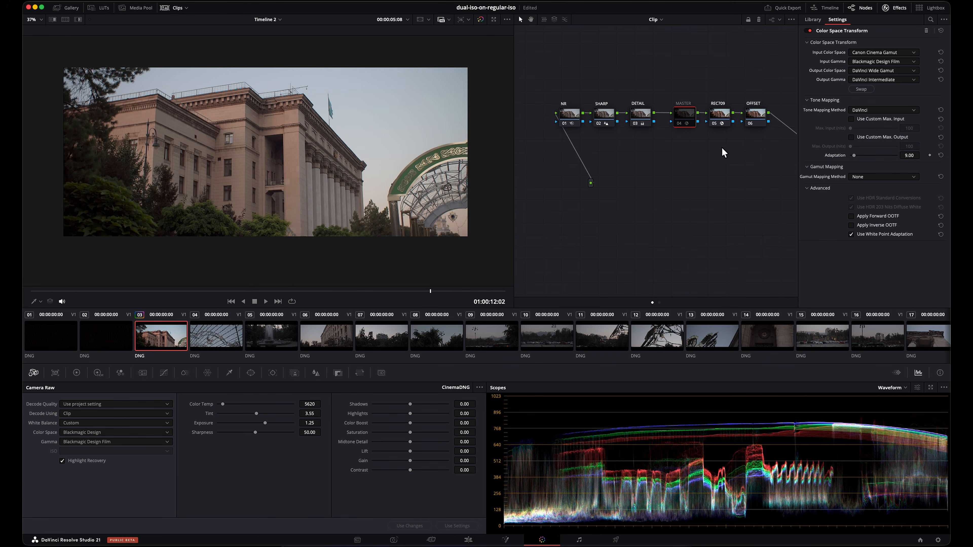
Step: Disable the REC709 node and re-enable the MASTER color space transform node on clip 03
left_click(715, 105)
key("super+d")
left_click(686, 106)
key("super+d")
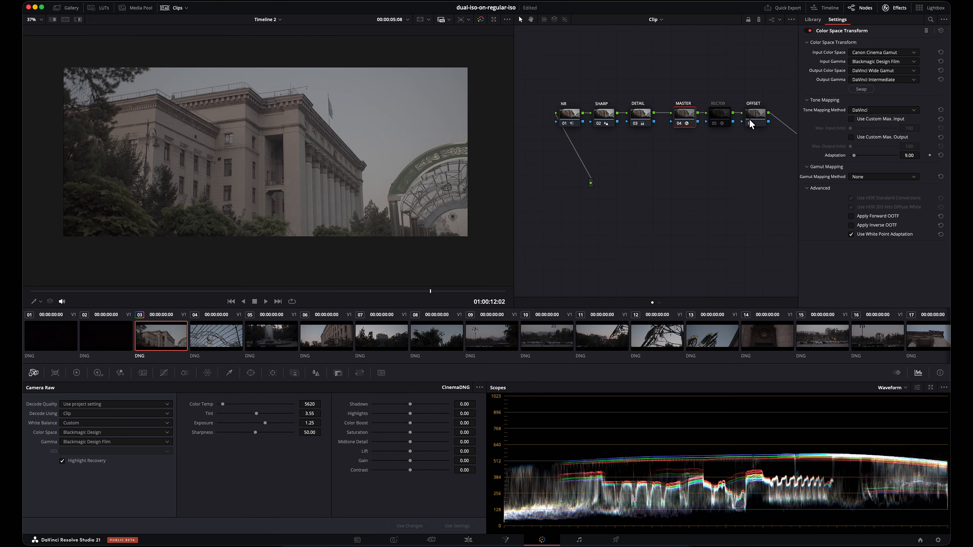
Step: Select the OFFSET node and raise its master Offset to 45.65 in the Primaries Log Wheels
left_click(756, 117)
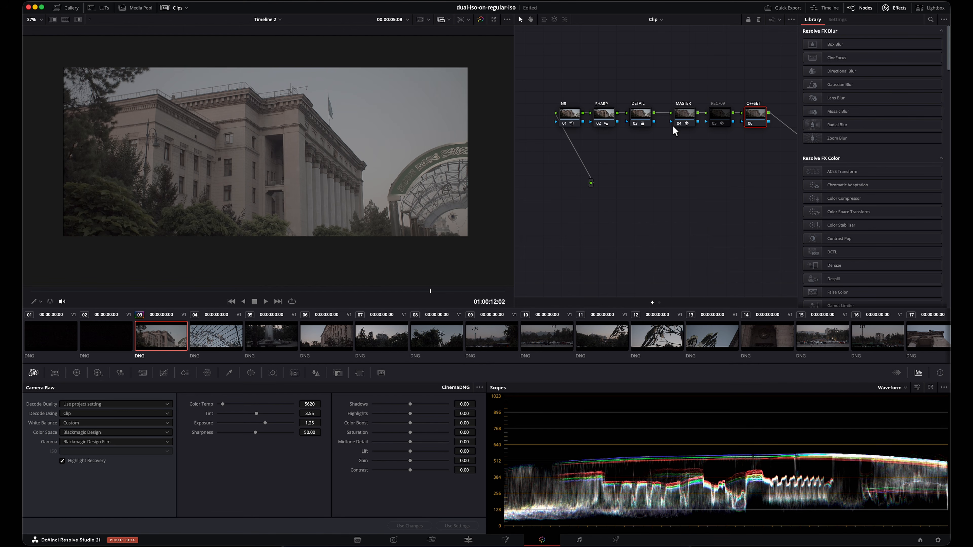
left_click(683, 122)
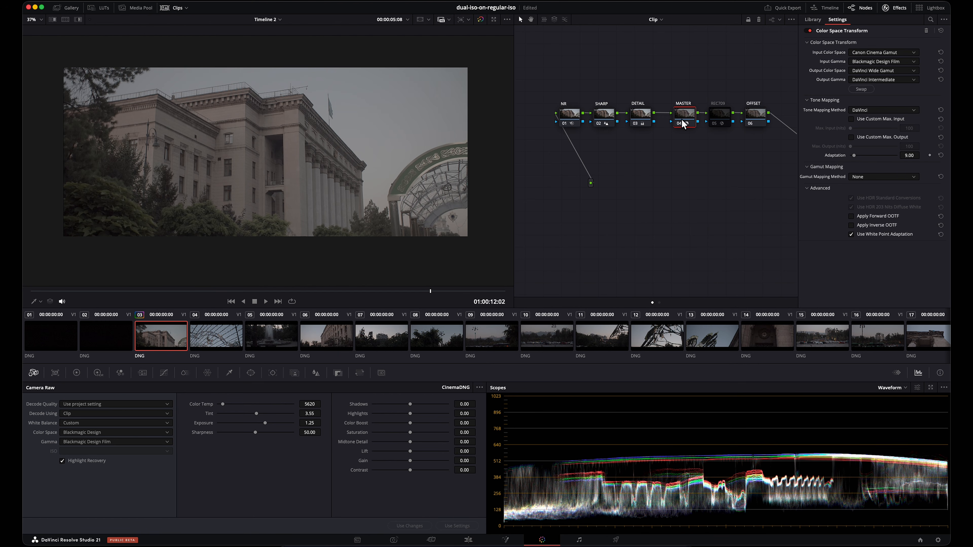
left_click(766, 119)
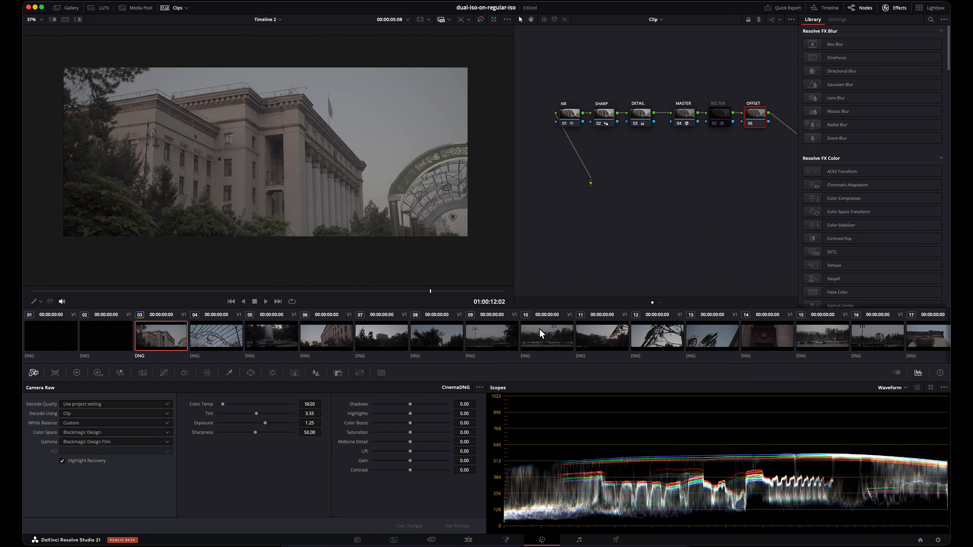
left_click(77, 373)
left_click_drag(408, 510, 849, 507)
left_click_drag(359, 491, 590, 492)
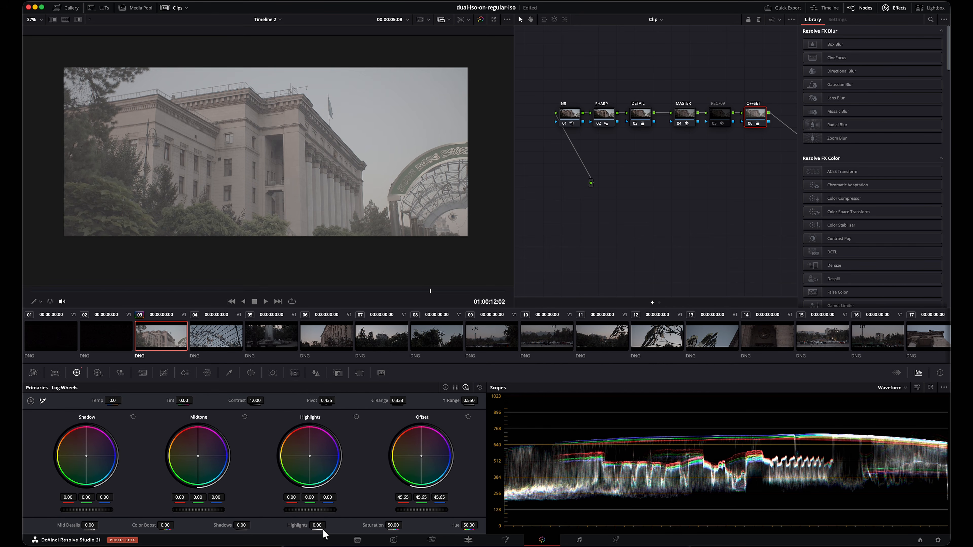
Step: Try lowering the log Highlights of the OFFSET node to -0.25, then reset them
left_click_drag(331, 512, 241, 512)
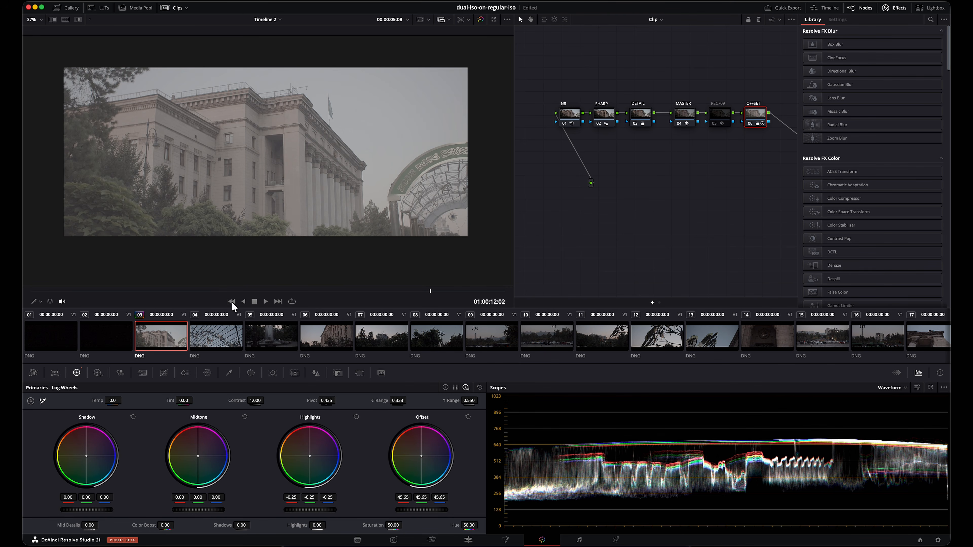
left_click(444, 387)
left_click(465, 388)
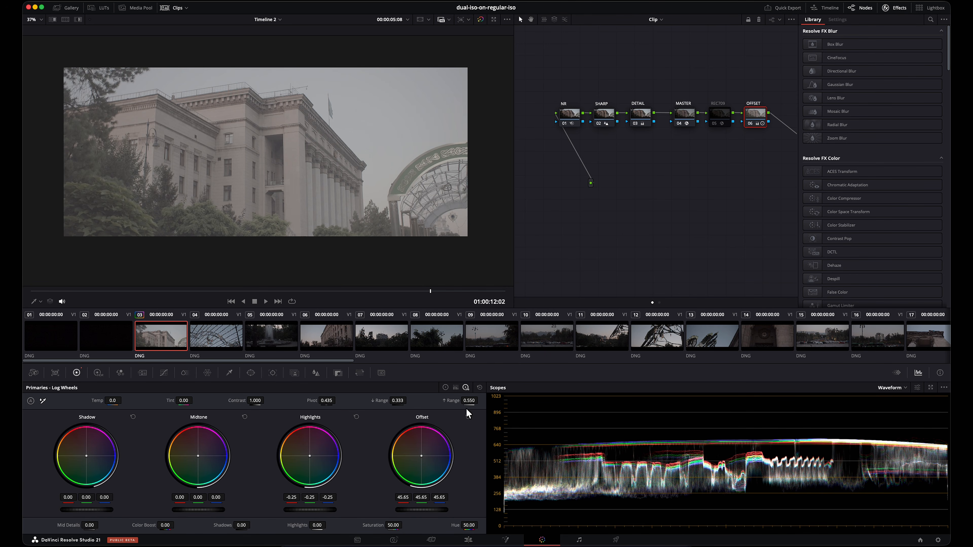
left_click(357, 417)
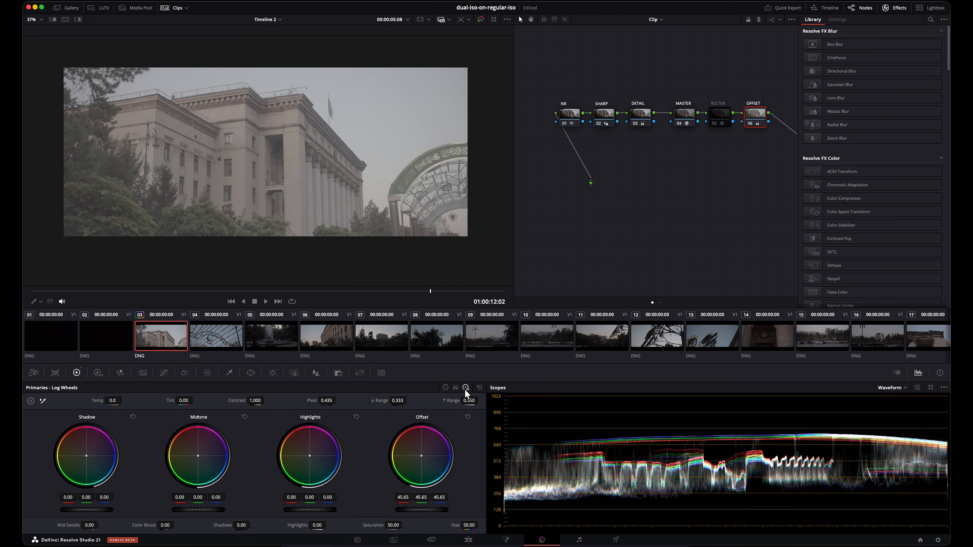
Step: Switch the OFFSET node's primaries to Color Wheels and set Offset to 44.60 and Highlights to -17.00
left_click(467, 418)
left_click(445, 387)
left_click_drag(431, 509, 634, 527)
left_click_drag(241, 525, 224, 526)
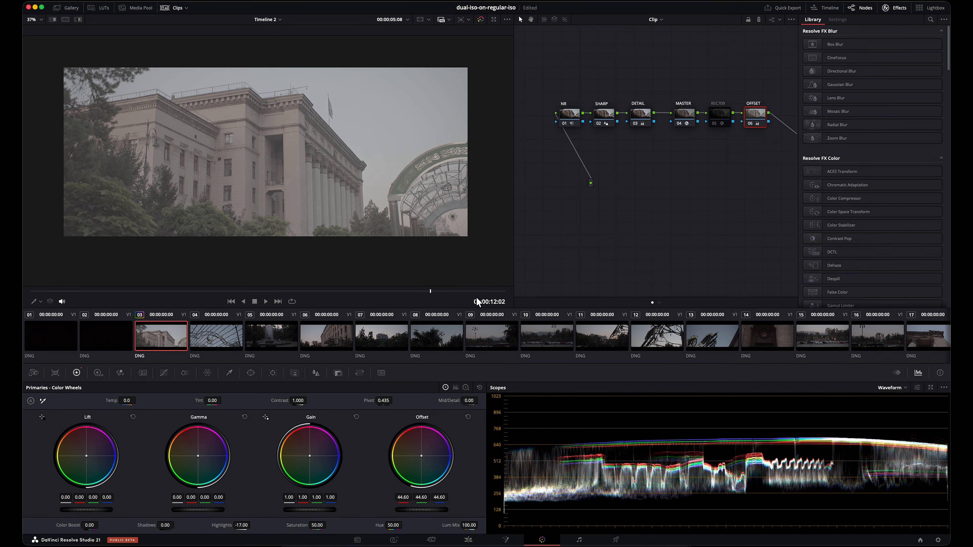
scroll(227, 108, "up", 5)
scroll(344, 154, "down", 4)
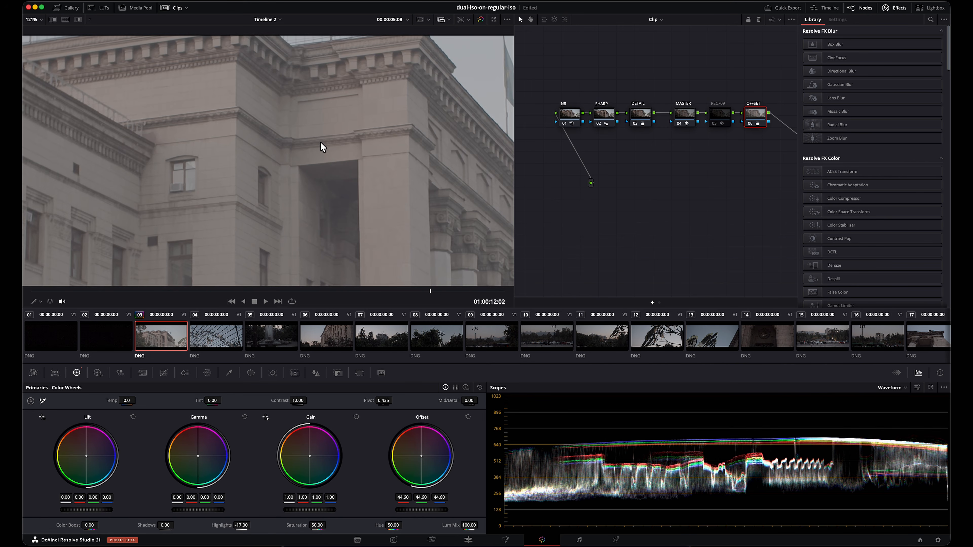
scroll(375, 159, "down", 3)
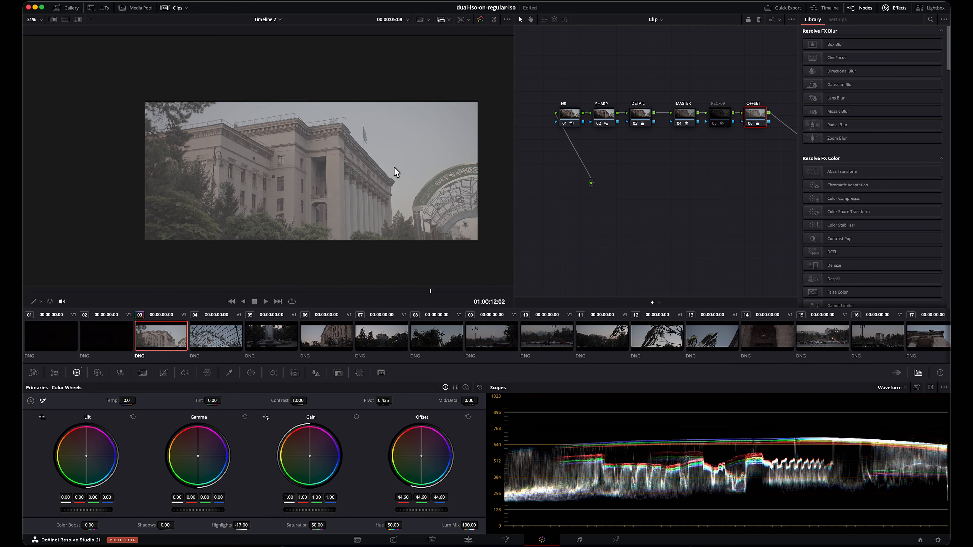
Step: Copy the clip 03 grade to clips 04, 05 and 06 in turn, each from the preceding clip
left_click(207, 337)
middle_click(163, 336)
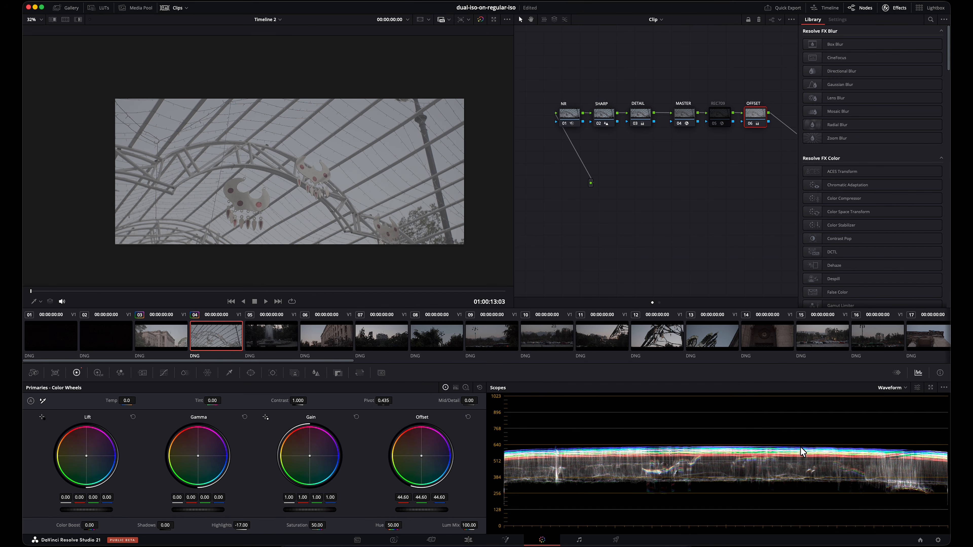
left_click(273, 337)
middle_click(237, 336)
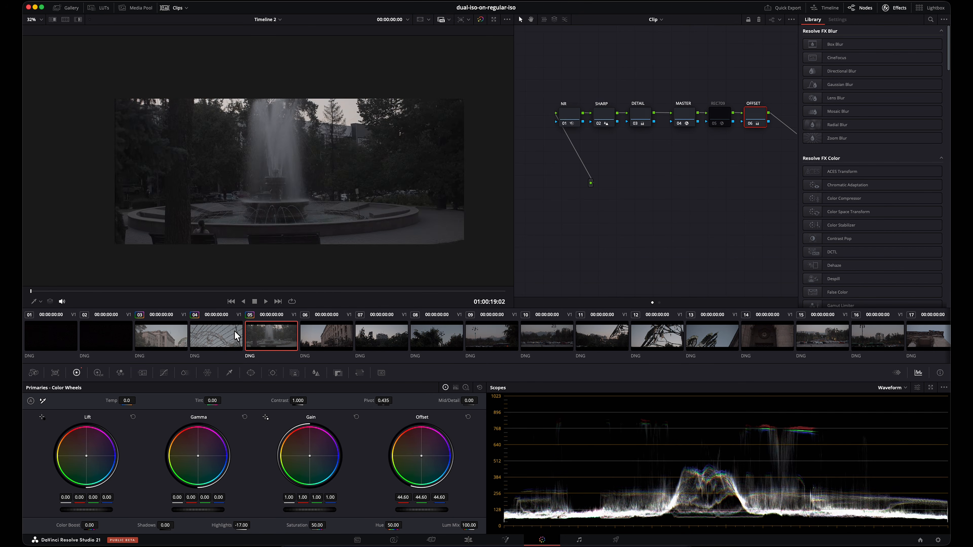
left_click(323, 340)
middle_click(285, 340)
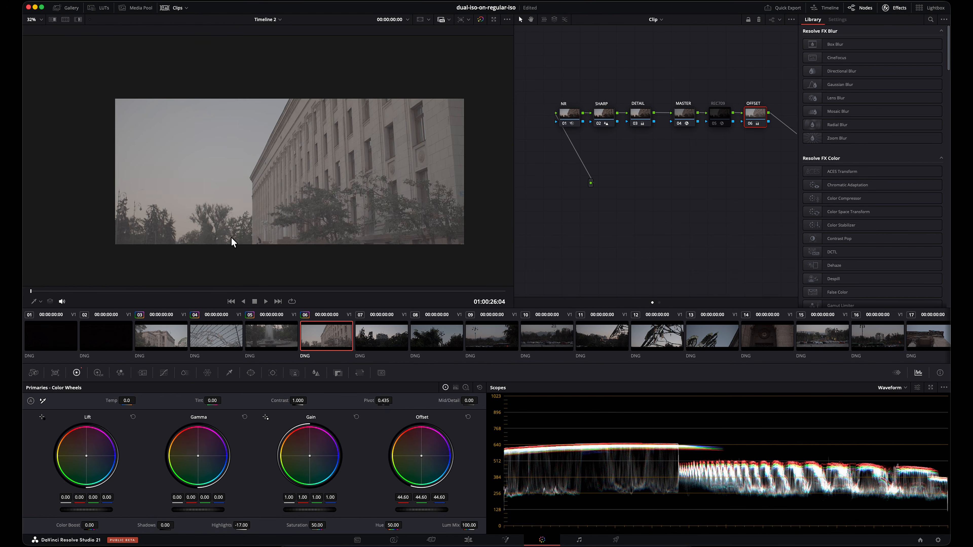
Step: Examine the sky and tree edges of clip 06 close up, ending on the whole frame
scroll(239, 231, "up", 10)
scroll(112, 207, "up", 10)
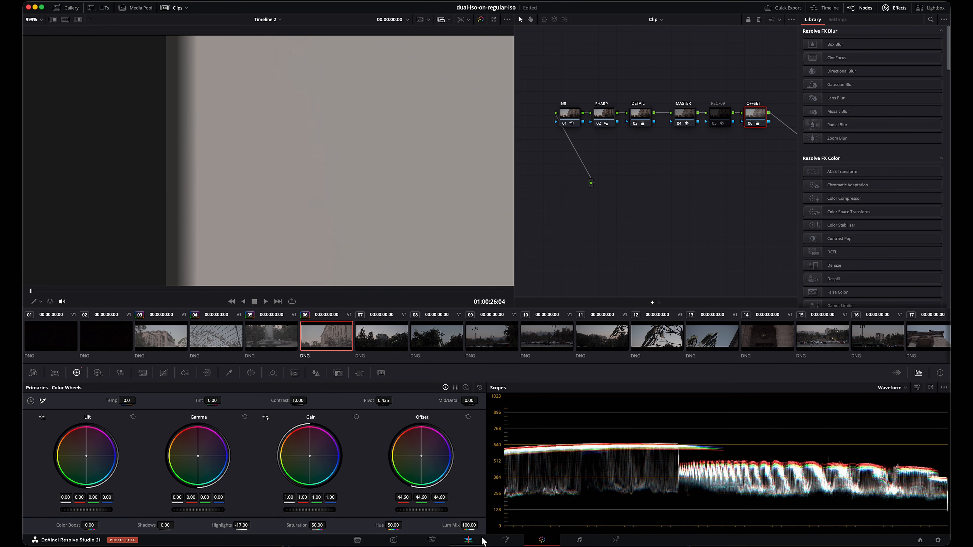
scroll(364, 233, "left", 3)
scroll(461, 218, "down", 5)
left_click_drag(461, 218, 170, 176)
scroll(304, 209, "down", 8)
scroll(413, 235, "down", 10)
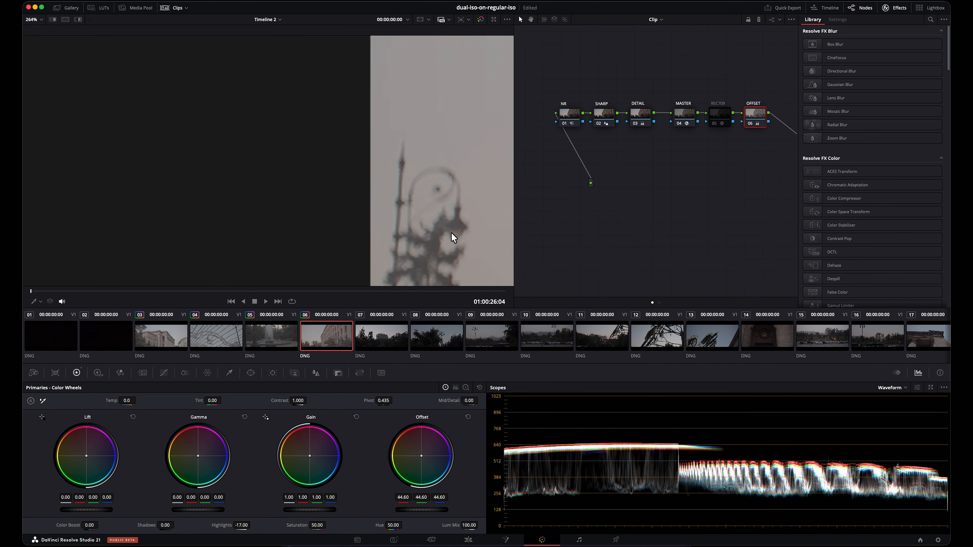
scroll(454, 234, "down", 4)
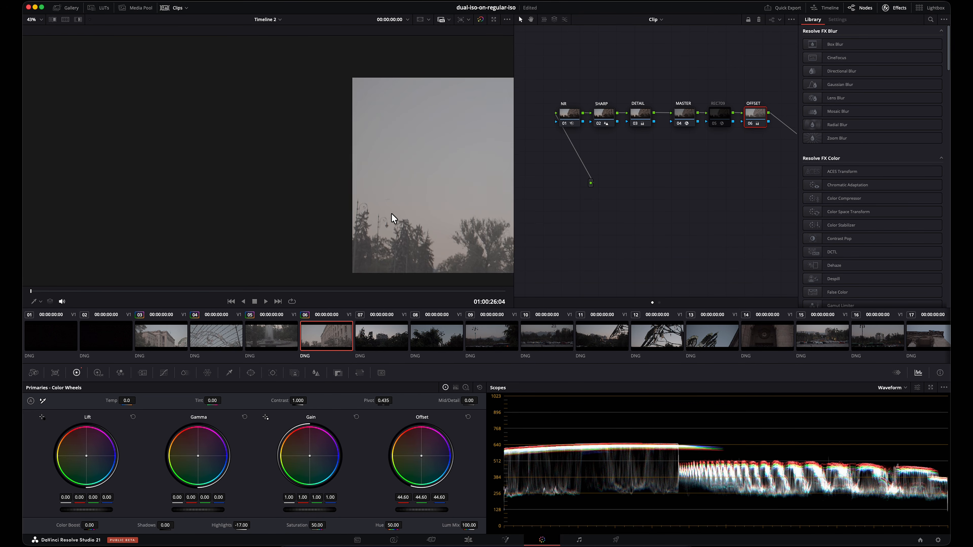
left_click_drag(416, 203, 150, 159)
scroll(381, 178, "down", 3)
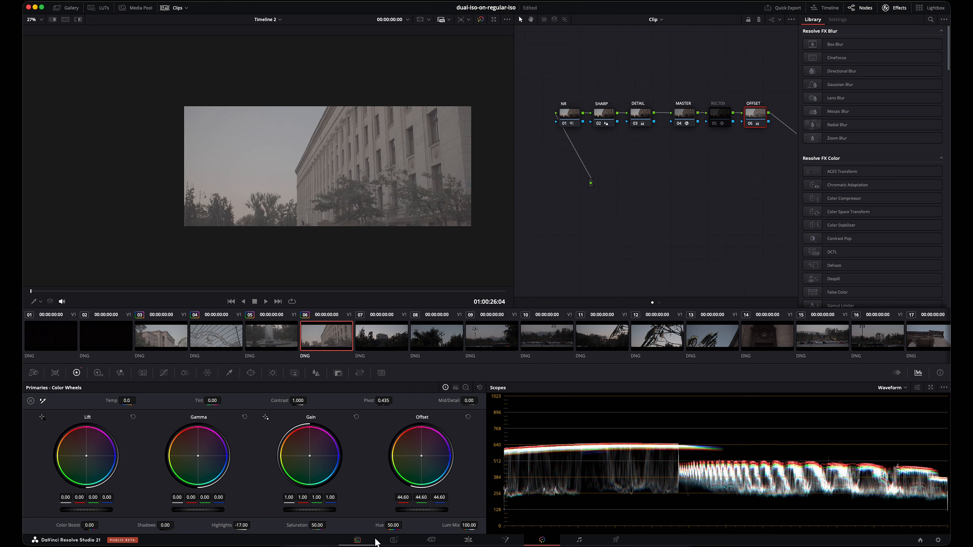
Step: Open the Timeline 2 settings from the Media page and set mismatched resolution to Scale full frame with crop
left_click(362, 542)
left_click(105, 527)
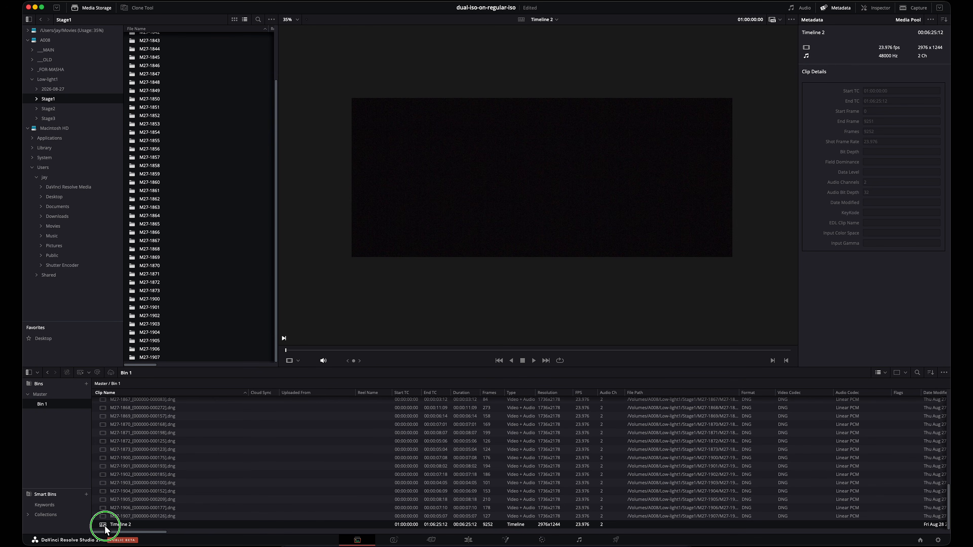
right_click(106, 528)
mouse_move(152, 375)
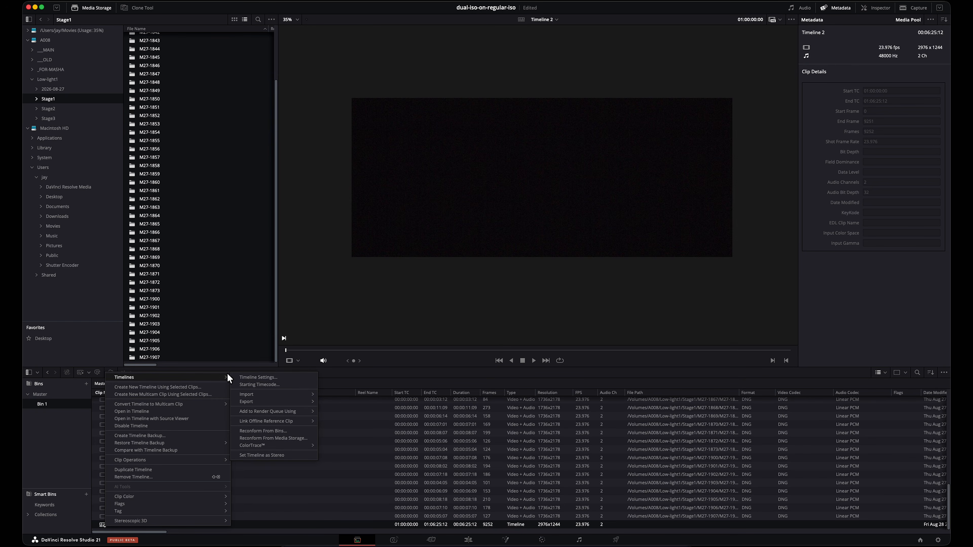
left_click(289, 377)
left_click(488, 337)
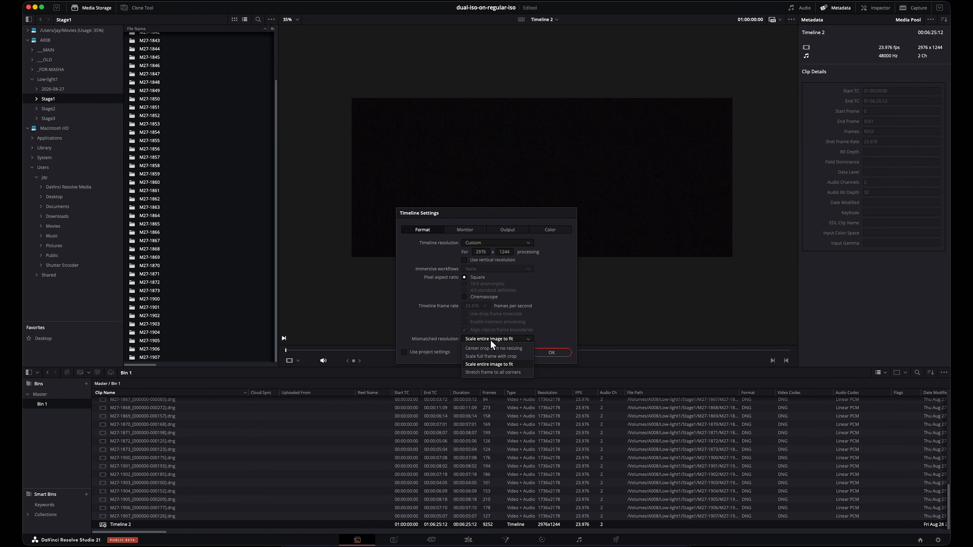
left_click(519, 356)
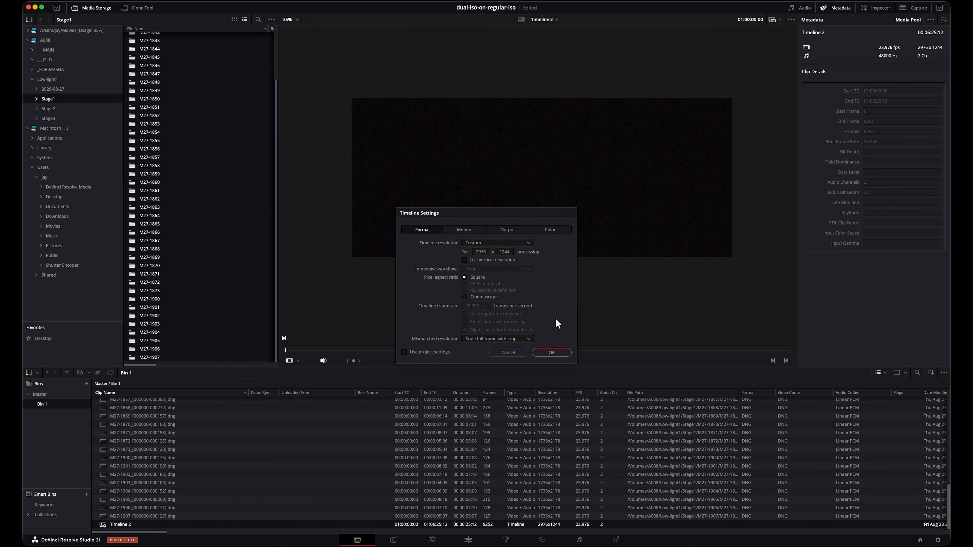
Step: Set the timeline's output color space to DaVinci WG/Intermediate and apply the settings
left_click(556, 230)
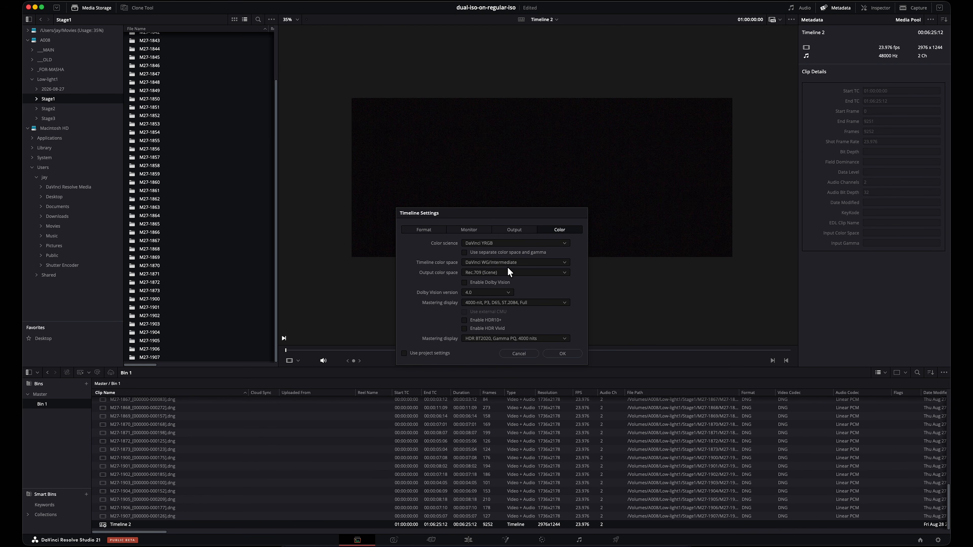
left_click(510, 271)
scroll(510, 323, "up", 5)
left_click(509, 282)
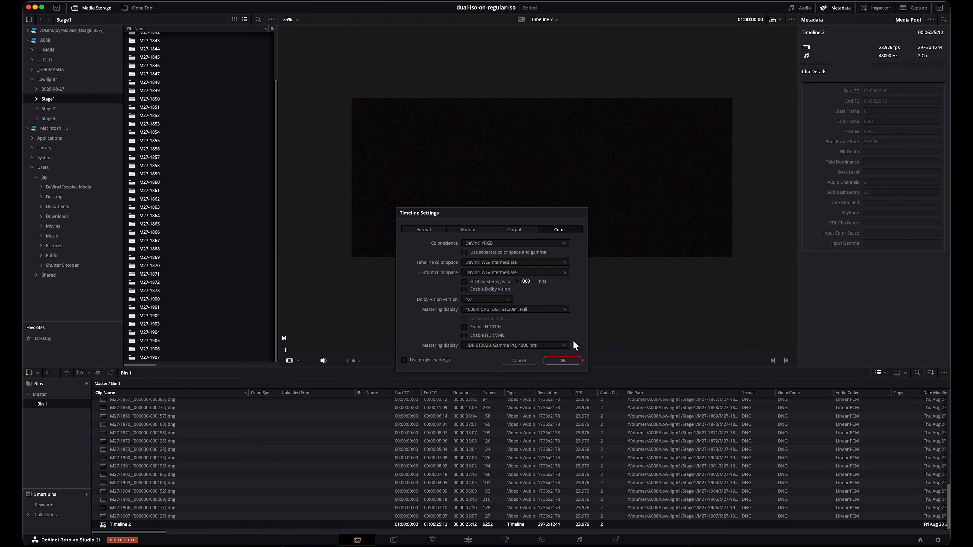
left_click(574, 362)
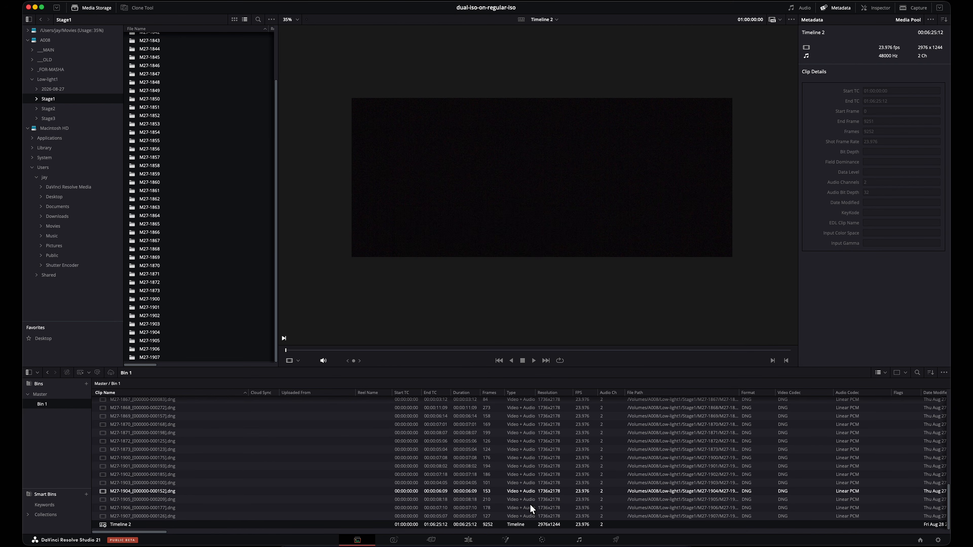
Step: Look at the frame on the Edit page, then return to the Color page and view clip 06 closer
left_click(468, 540)
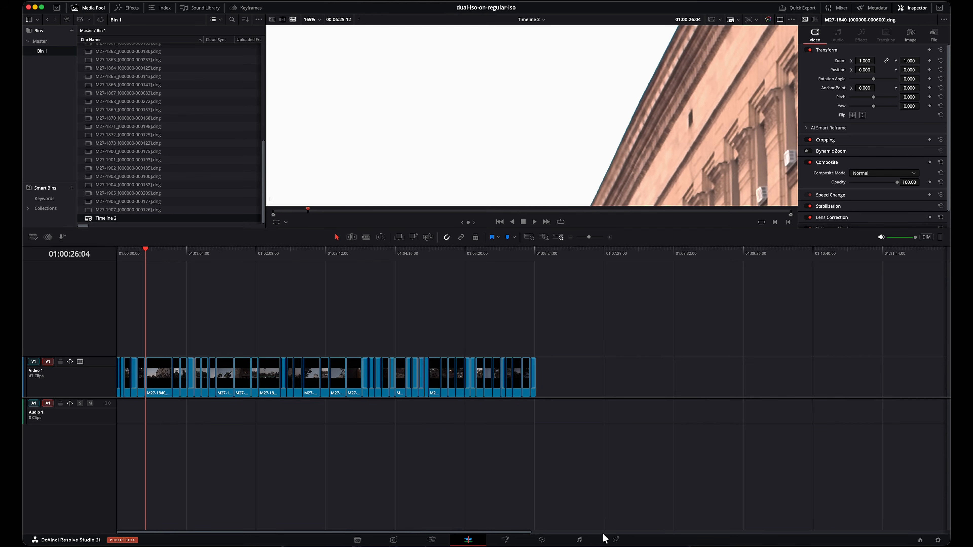
left_click(542, 540)
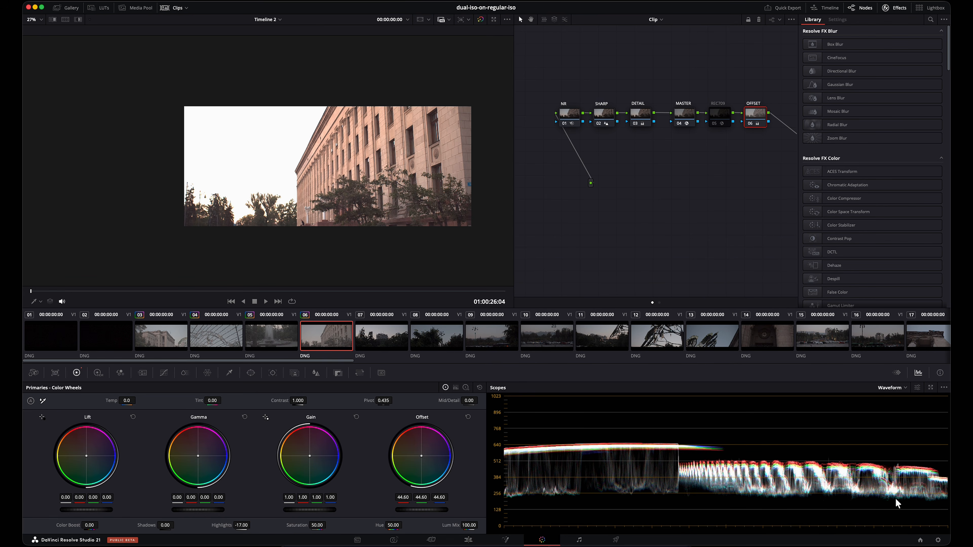
scroll(268, 180, "up", 5)
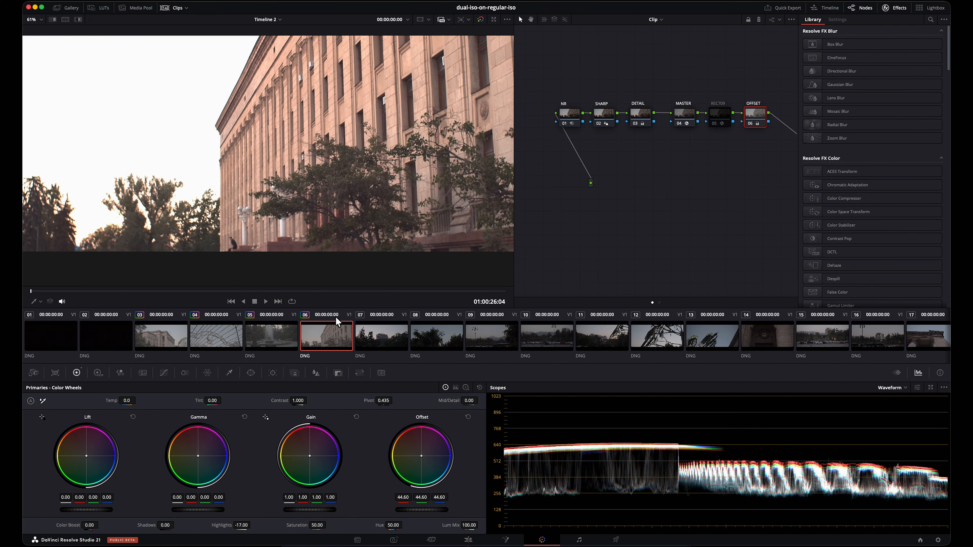
Step: Apply the copied node grade to clips 07 and 08, taking clip 08's grade from clip 07
left_click(403, 348)
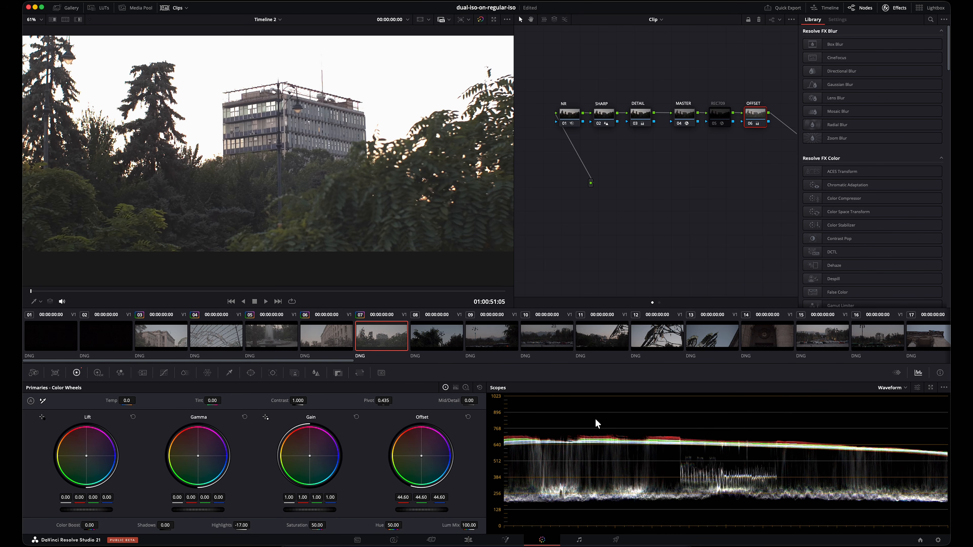
scroll(409, 172, "down", 5)
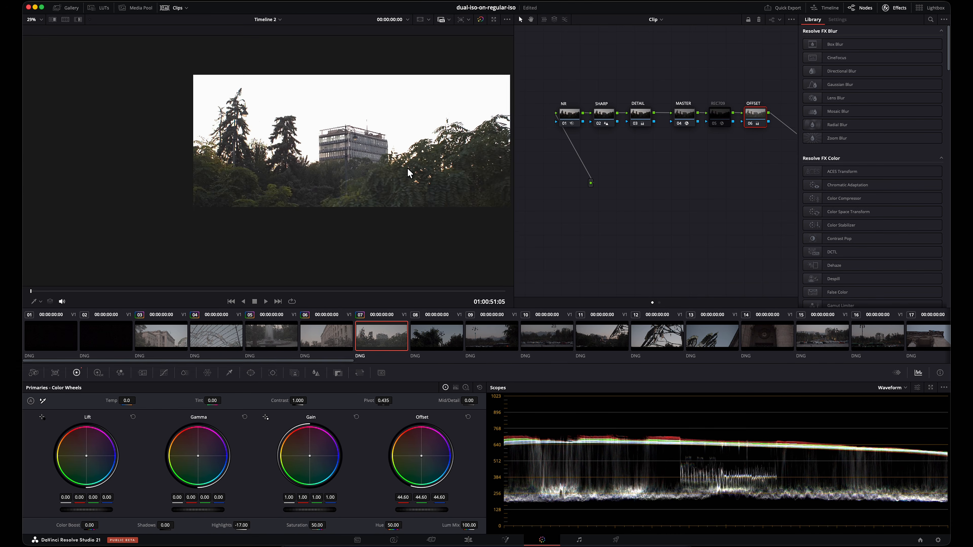
left_click(440, 331)
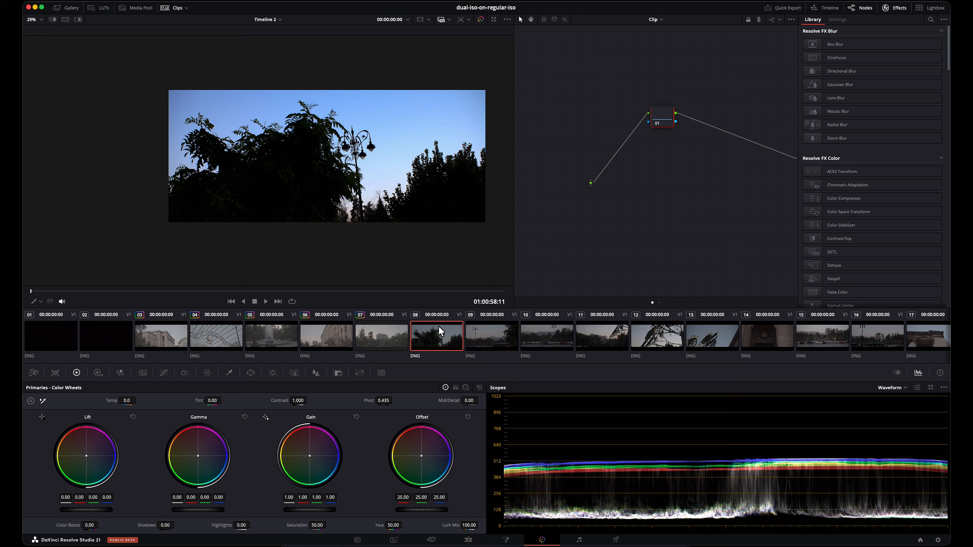
middle_click(384, 344)
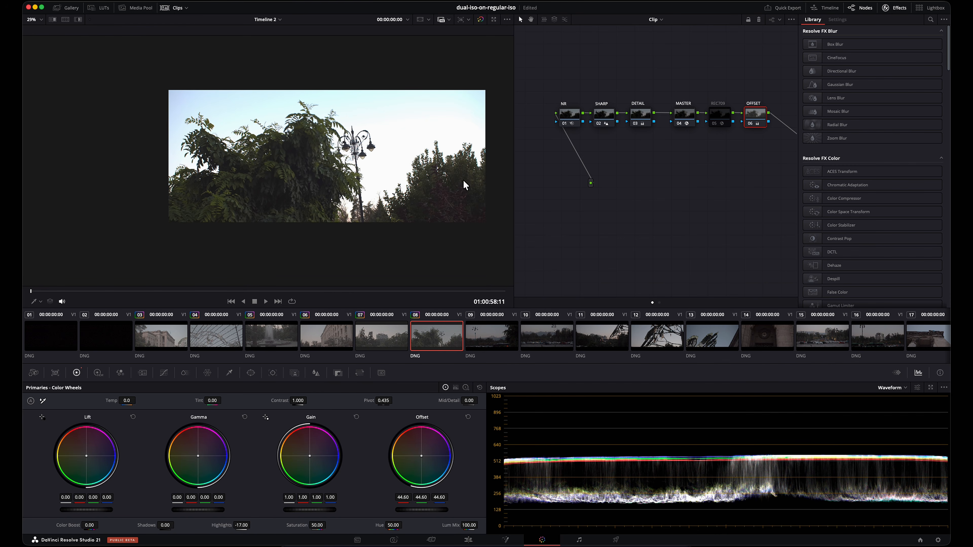
Step: Copy the clip 08 grade to clip 09 and set clip 09's Offset to 45.05
left_click(475, 343)
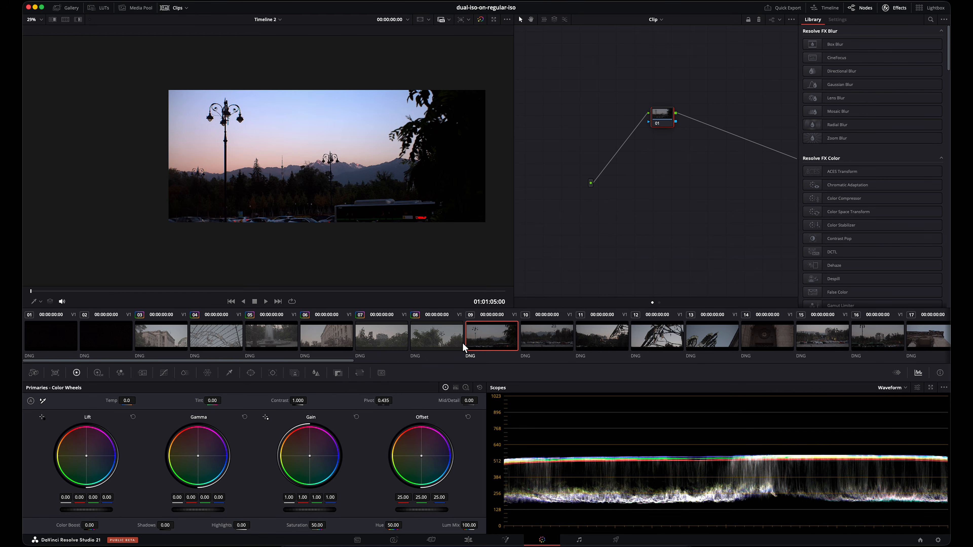
middle_click(451, 342)
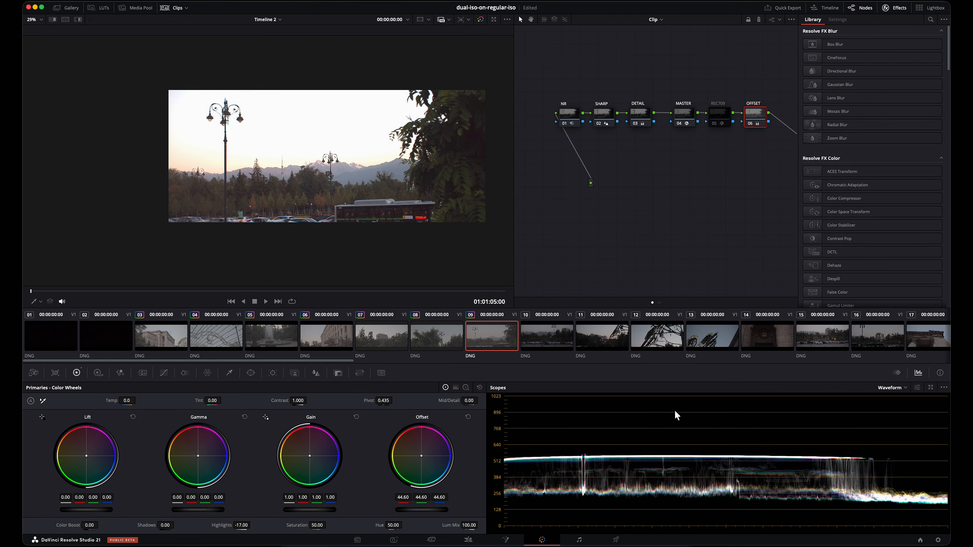
left_click_drag(426, 513, 436, 511)
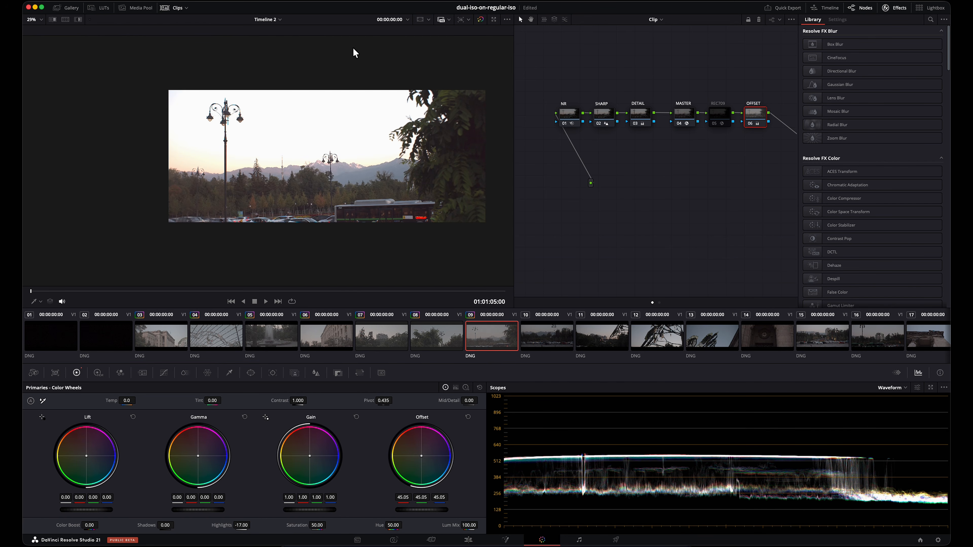
Step: Copy the clip 09 grade with its 45.05 Offset to clips 10 through 14
scroll(331, 173, "up", 5)
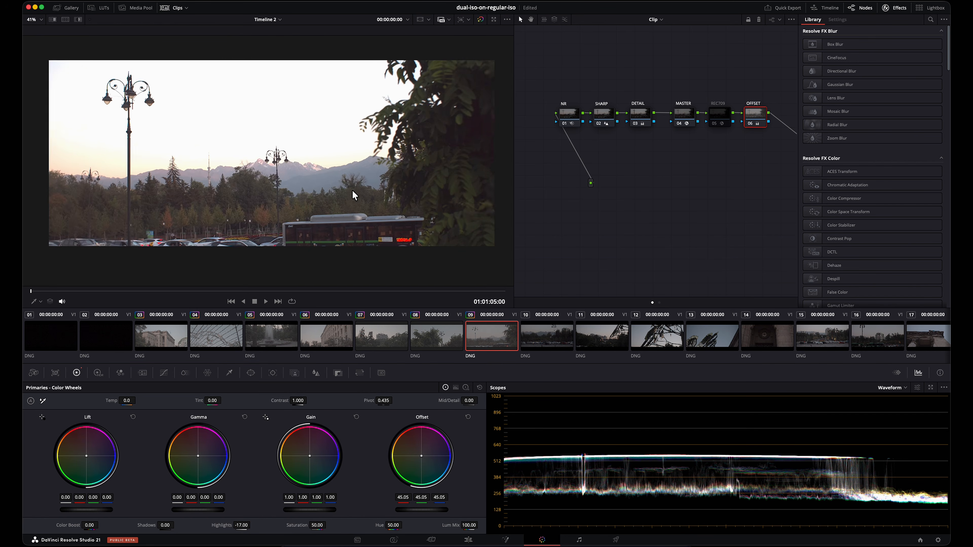
scroll(353, 195, "down", 1)
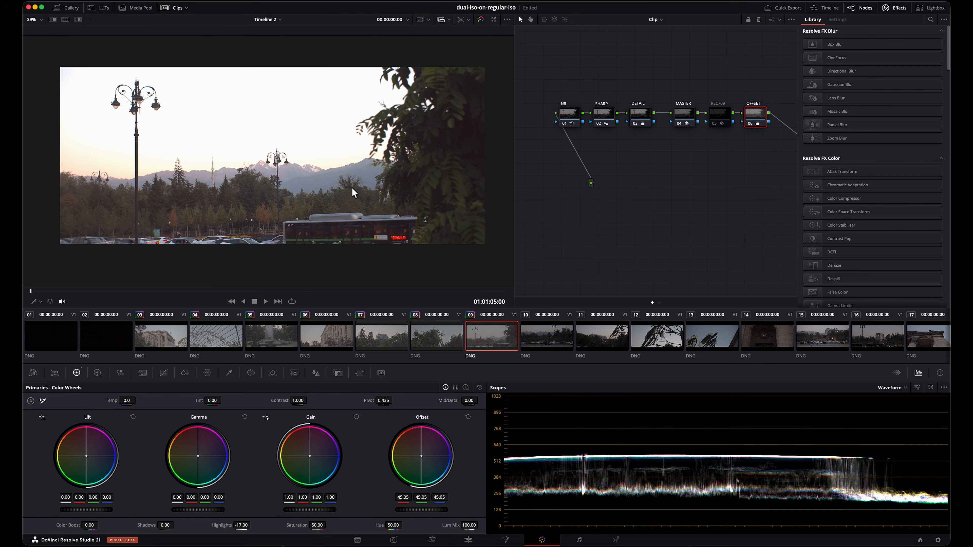
left_click(556, 333)
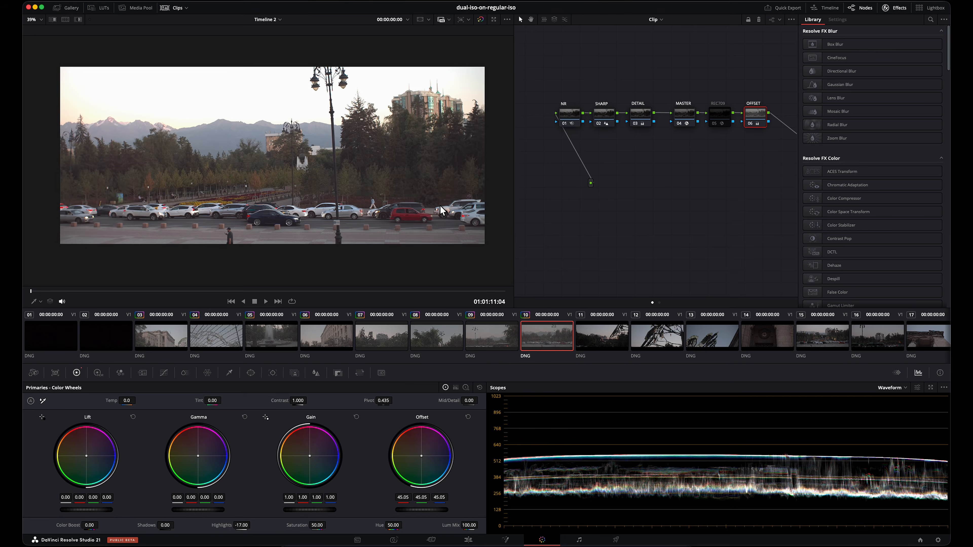
left_click(599, 330)
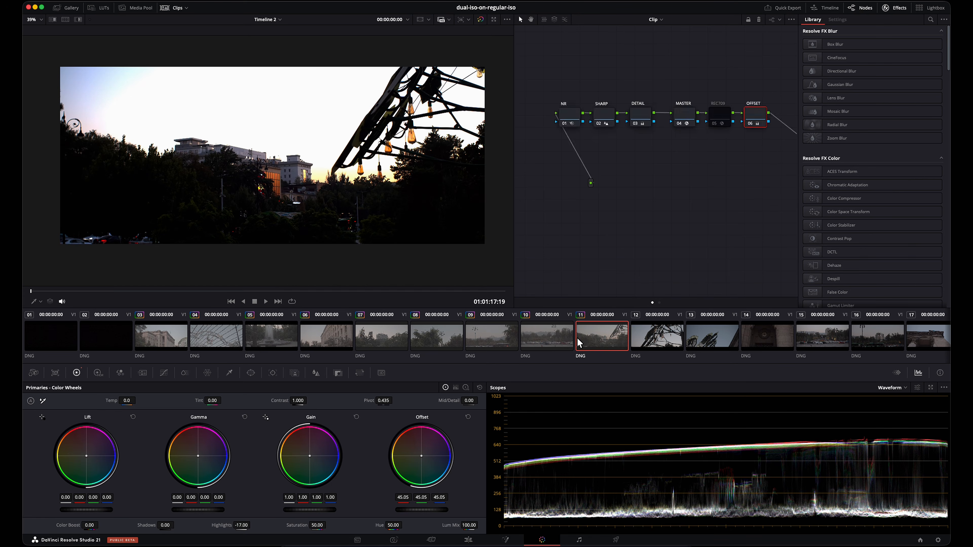
key("Down")
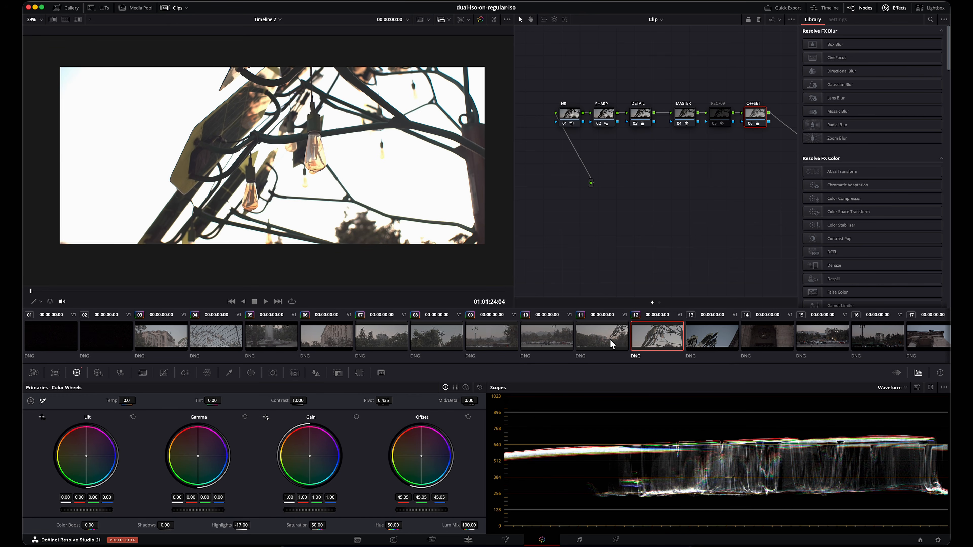
left_click(718, 334)
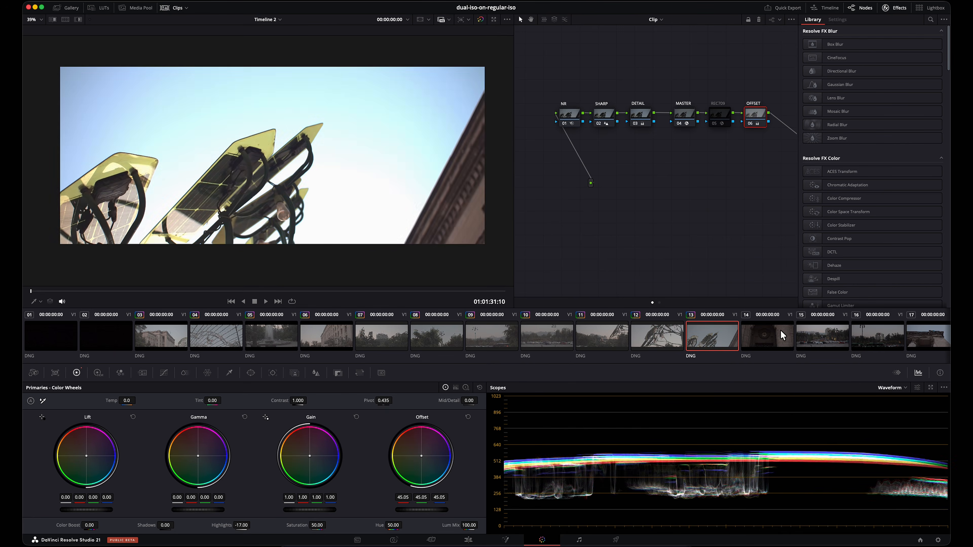
left_click(770, 334)
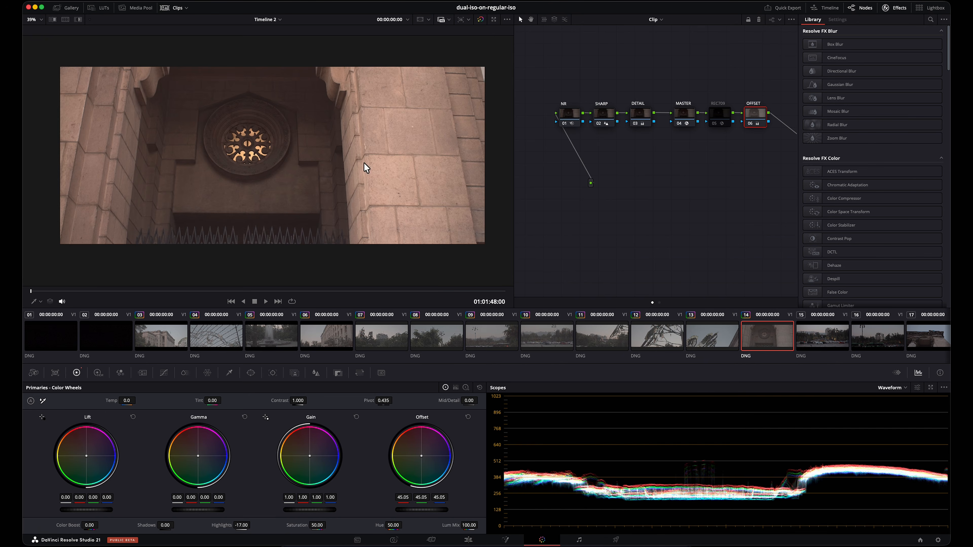
Step: Examine clip 14 closely, check the MASTER node's Color Space Transform settings, and view the shot near 01:02:01:03
scroll(168, 154, "up", 5)
scroll(336, 199, "down", 5)
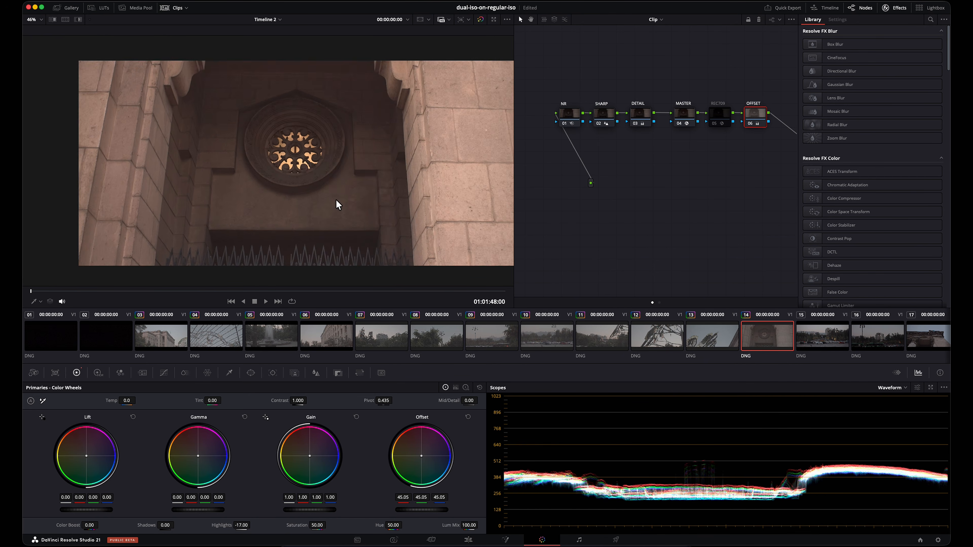
left_click_drag(769, 156, 559, 71)
left_click(730, 192)
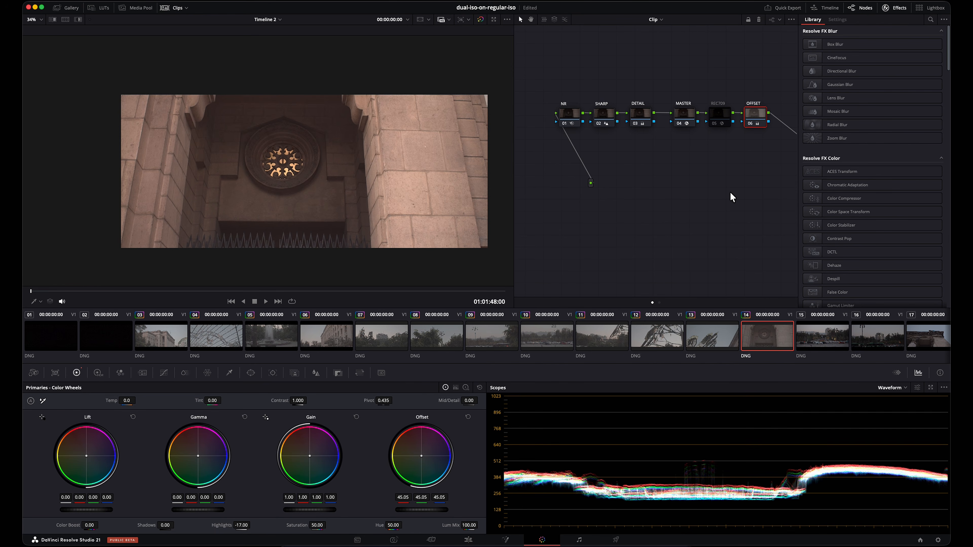
left_click(684, 122)
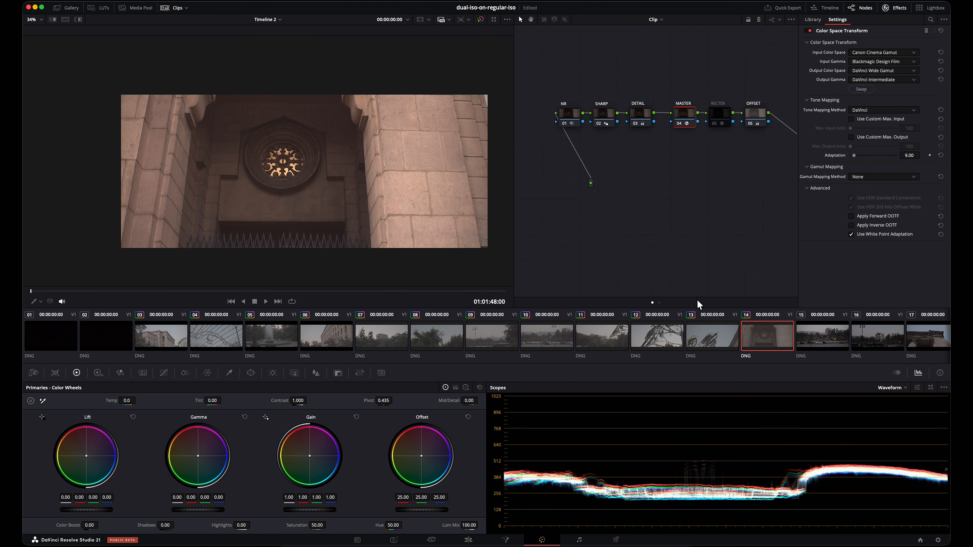
left_click(693, 179)
left_click_drag(325, 290, 433, 289)
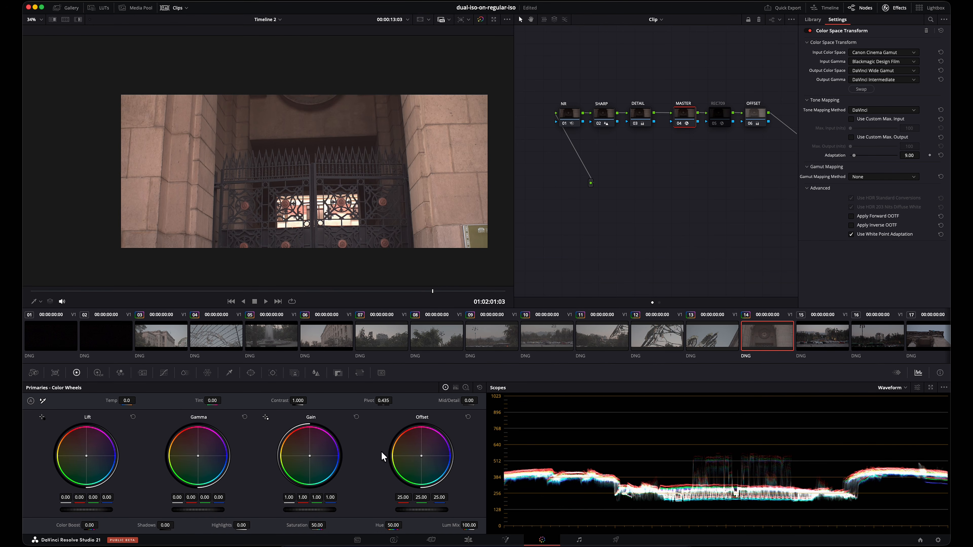
Step: Go to the Deliver page and load the MOV-MASTER-ProRes4444XQ preset for rendering individual clips
left_click(620, 541)
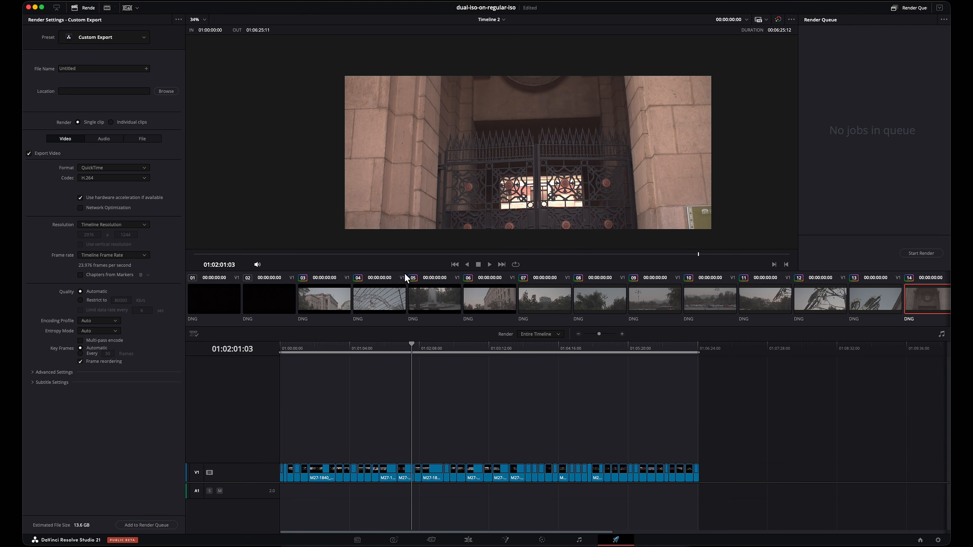
left_click(140, 38)
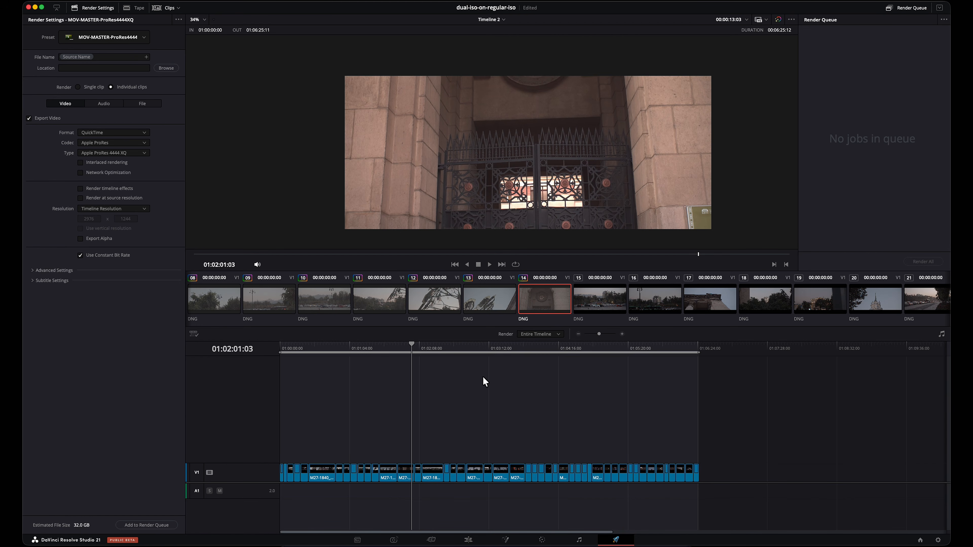
Step: Skim through Timeline 2, comparing frames such as clips 17 and 41, and return to clip 13
left_click(432, 347)
left_click_drag(444, 350, 479, 350)
left_click(443, 350)
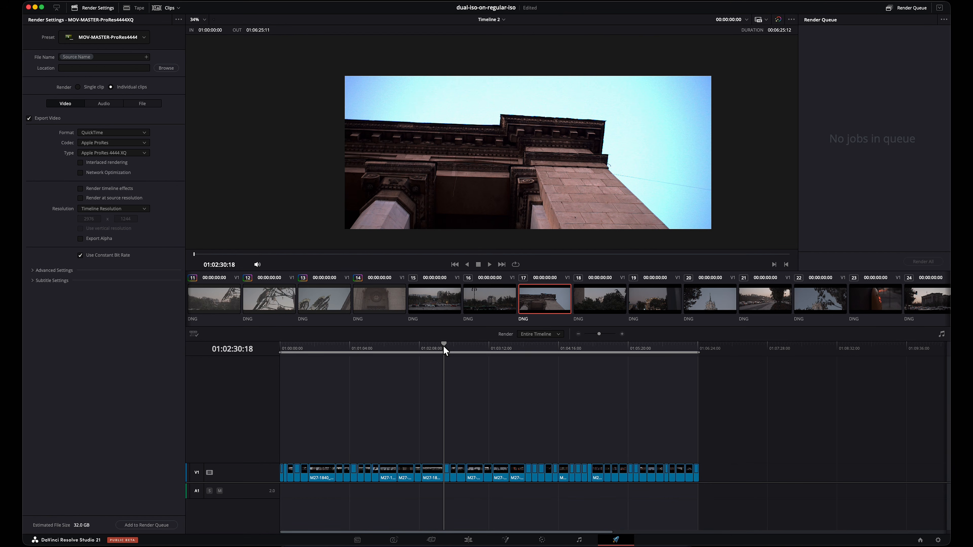
left_click(434, 348)
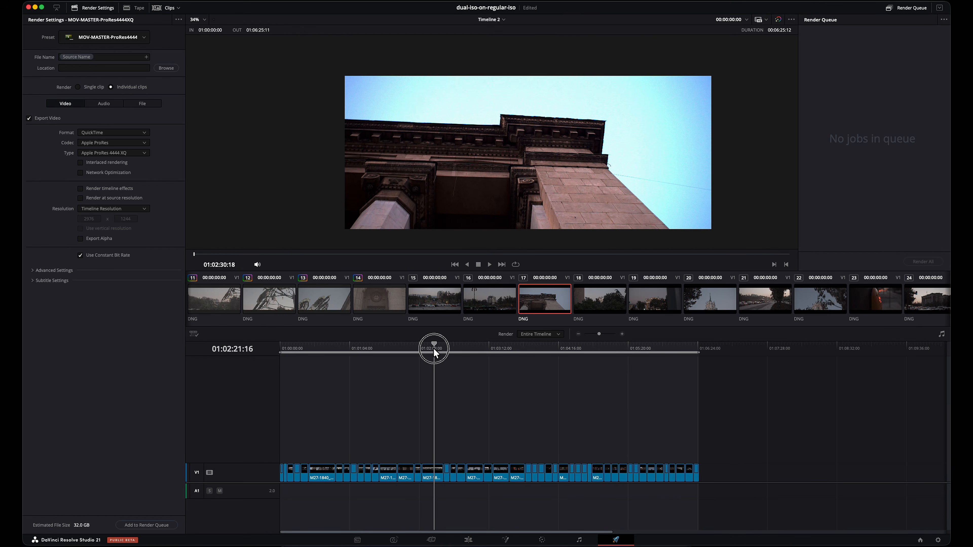
left_click_drag(432, 347, 647, 372)
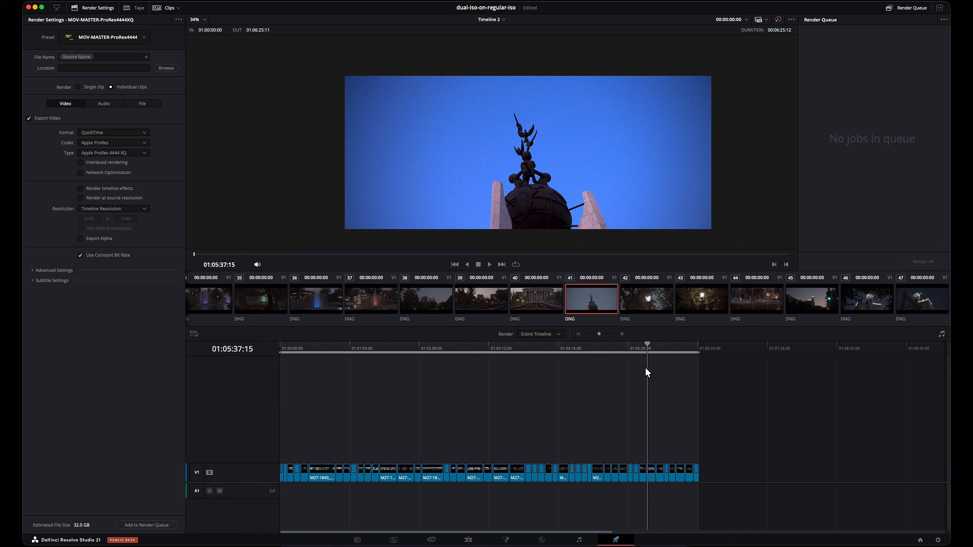
left_click_drag(665, 345, 686, 345)
left_click_drag(471, 350, 299, 349)
left_click_drag(373, 349, 387, 347)
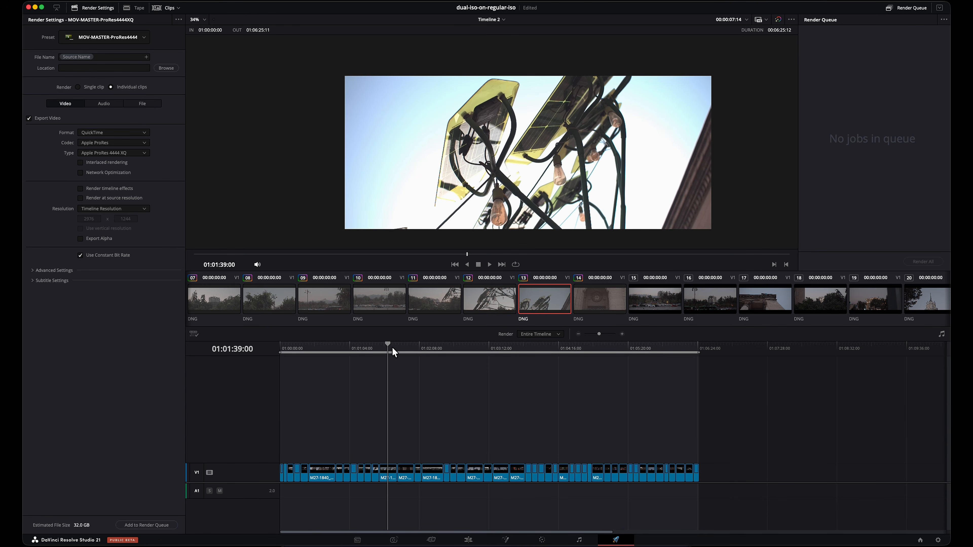
Step: Review the evening and night shots in the timeline's second half, including clips 28 and 34, ending at clip 45
mouse_move(599, 334)
left_mouse_down()
mouse_move(591, 335)
mouse_move(614, 340)
mouse_move(599, 334)
left_mouse_up()
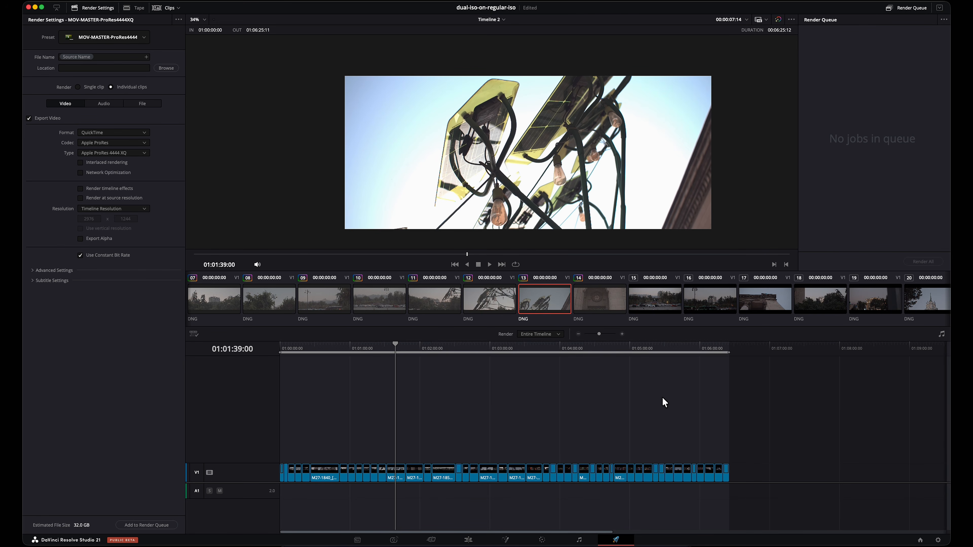
left_click(479, 346)
left_click(540, 345)
left_click(571, 347)
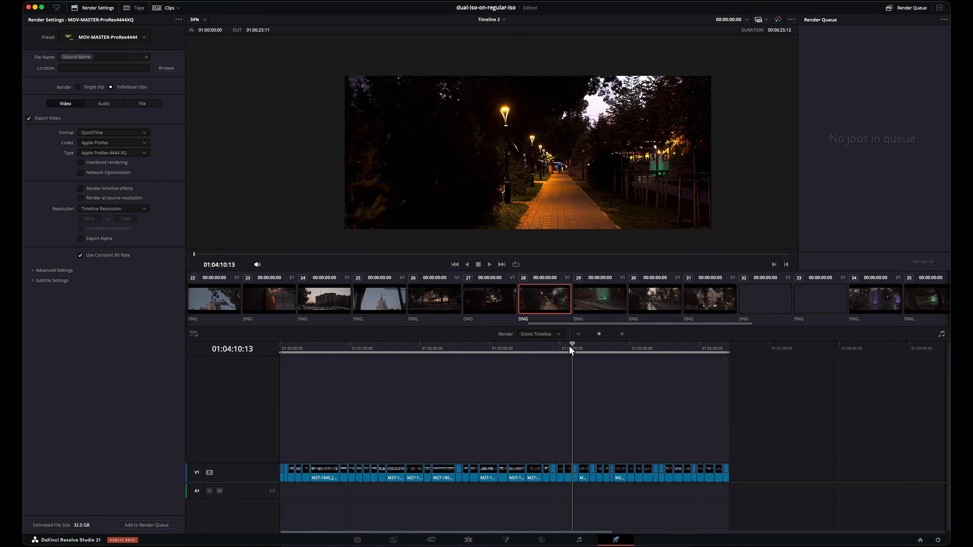
left_click(618, 347)
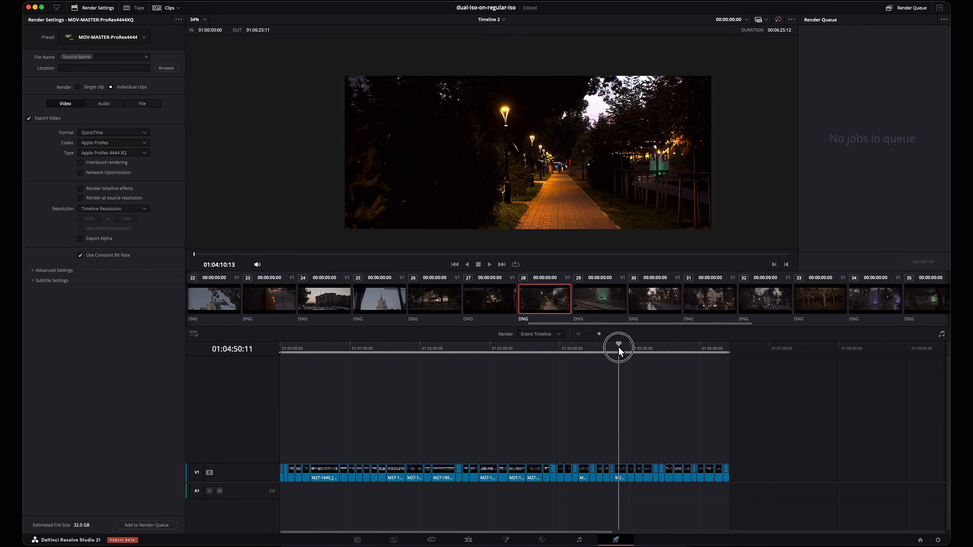
left_click(661, 347)
left_click(686, 347)
left_click(705, 347)
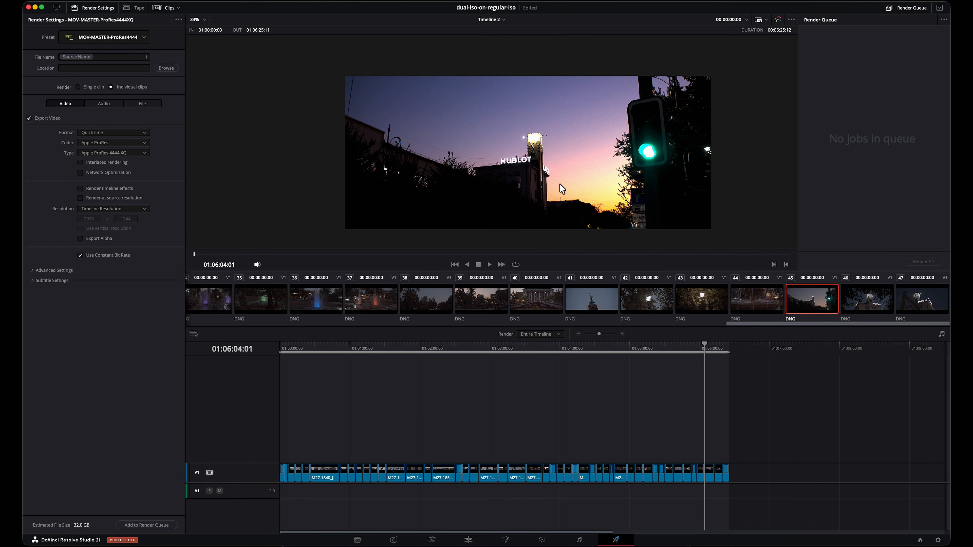
Step: Examine the noise in clip 45's twilight sky and the detail around the HUBLOT clock tower up close
scroll(498, 131, "up", 10)
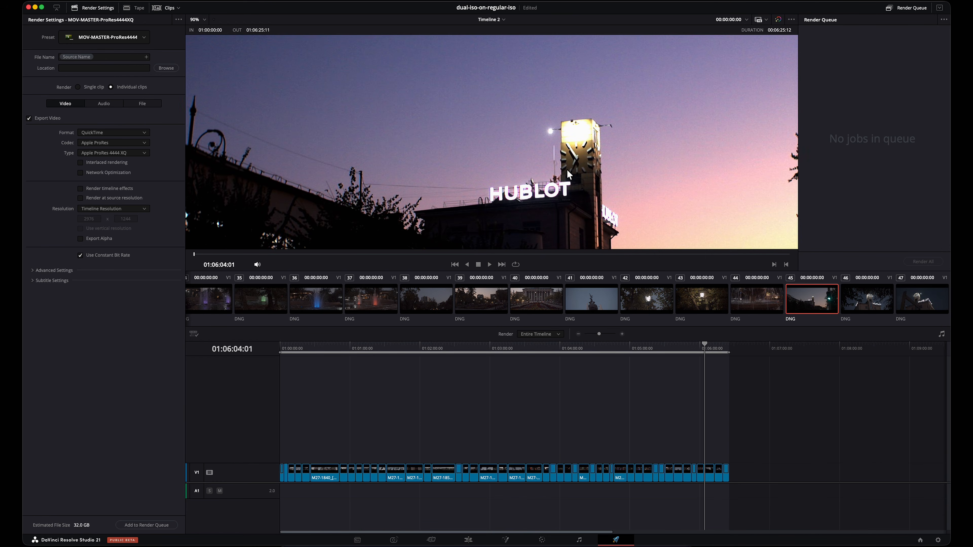
scroll(399, 111, "up", 8)
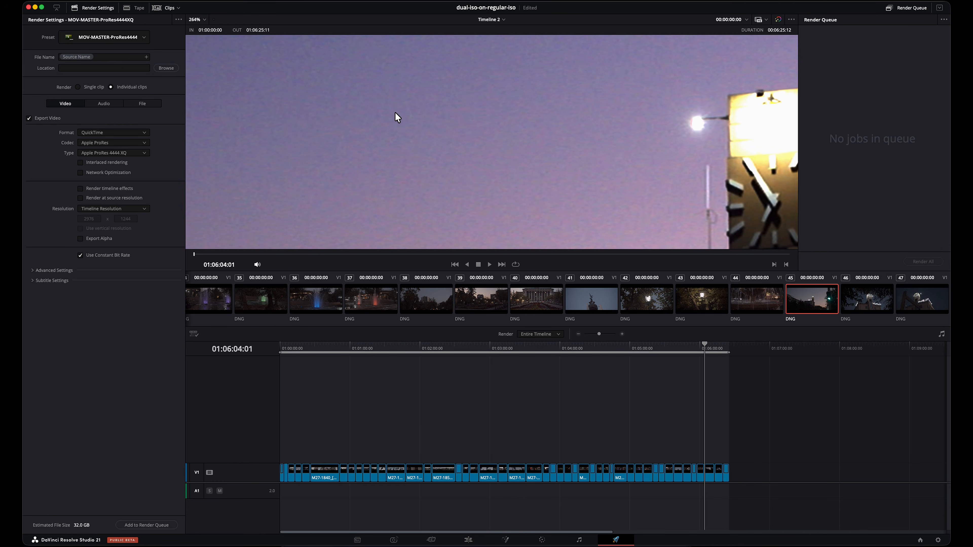
scroll(502, 138, "down", 12)
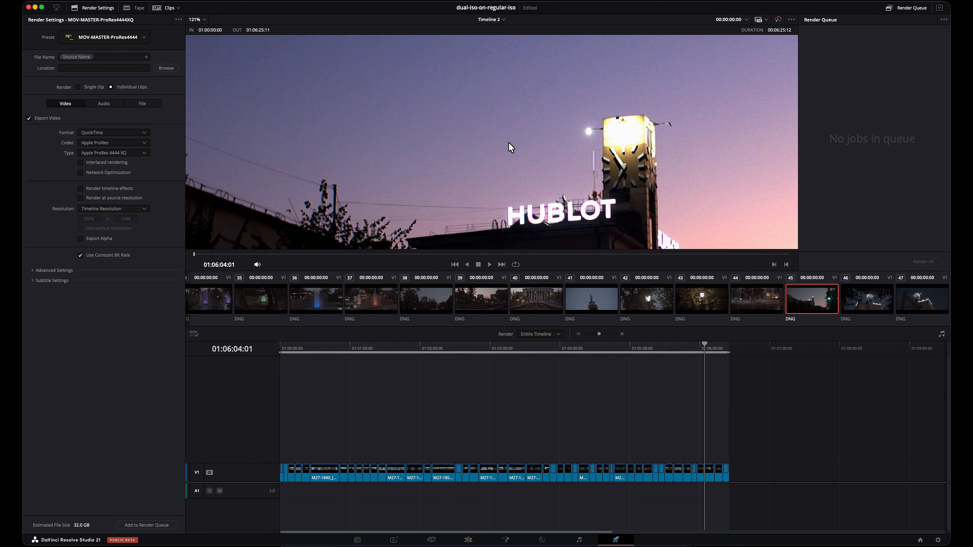
scroll(509, 142, "down", 5)
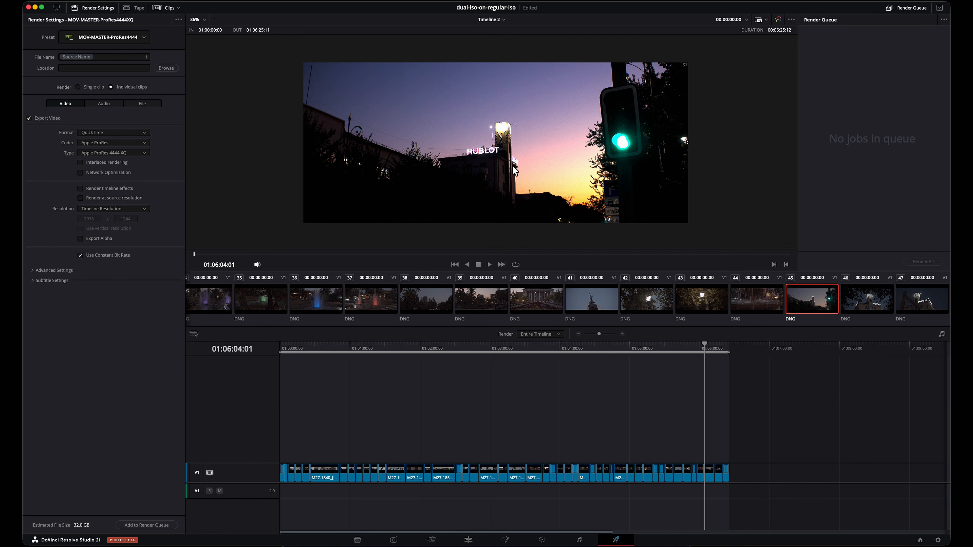
scroll(543, 141, "up", 3)
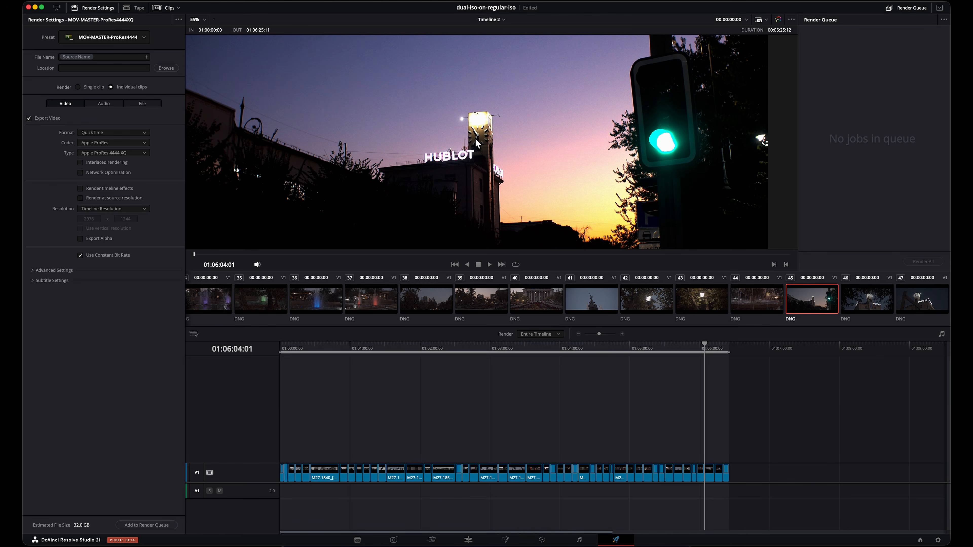
scroll(497, 154, "down", 2)
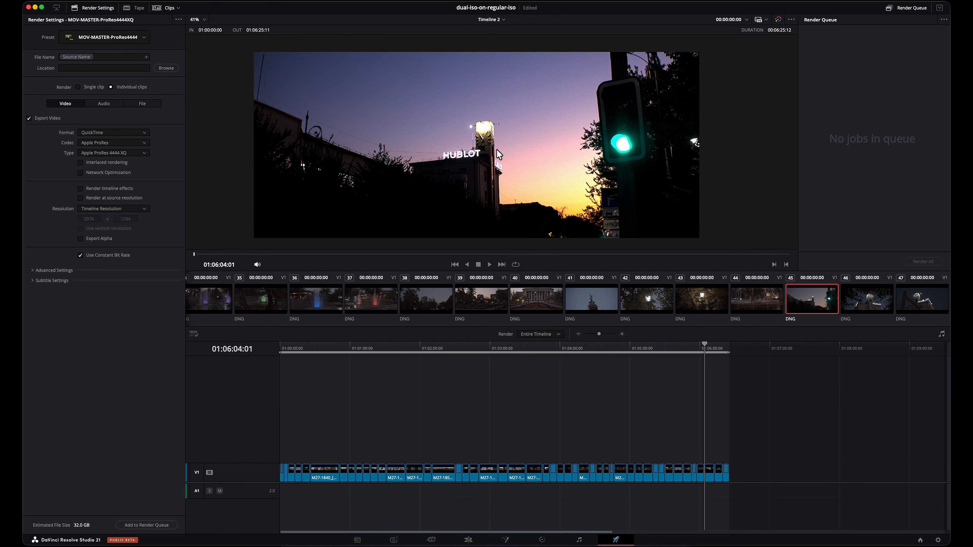
left_click_drag(496, 149, 513, 149)
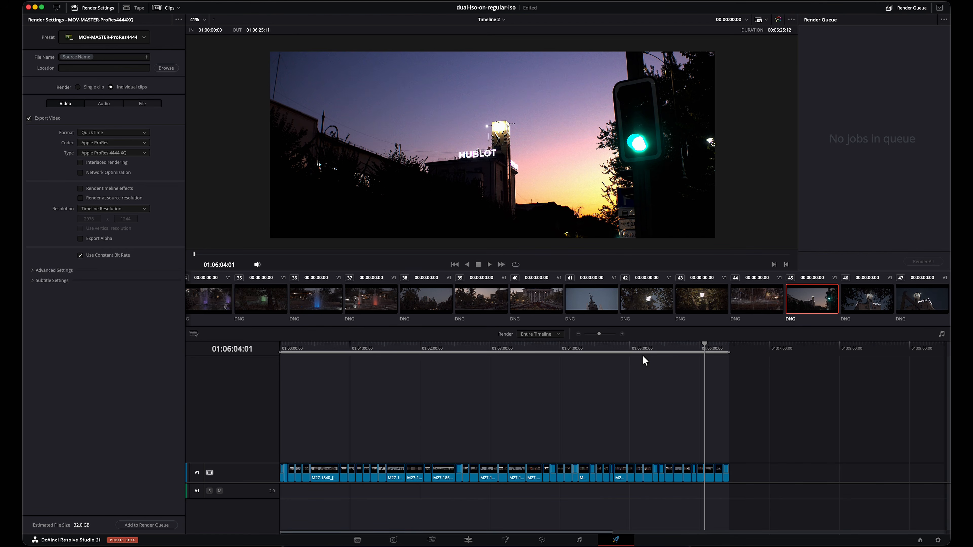
Step: View clip 47 near the end of the timeline, then return to the stone facade in clip 14
left_click(714, 348)
left_click(723, 351)
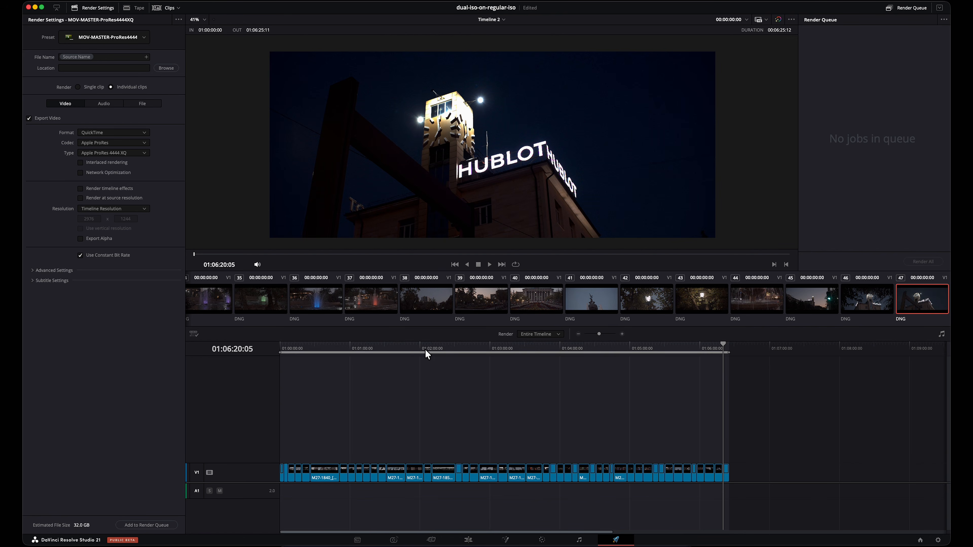
left_click(412, 349)
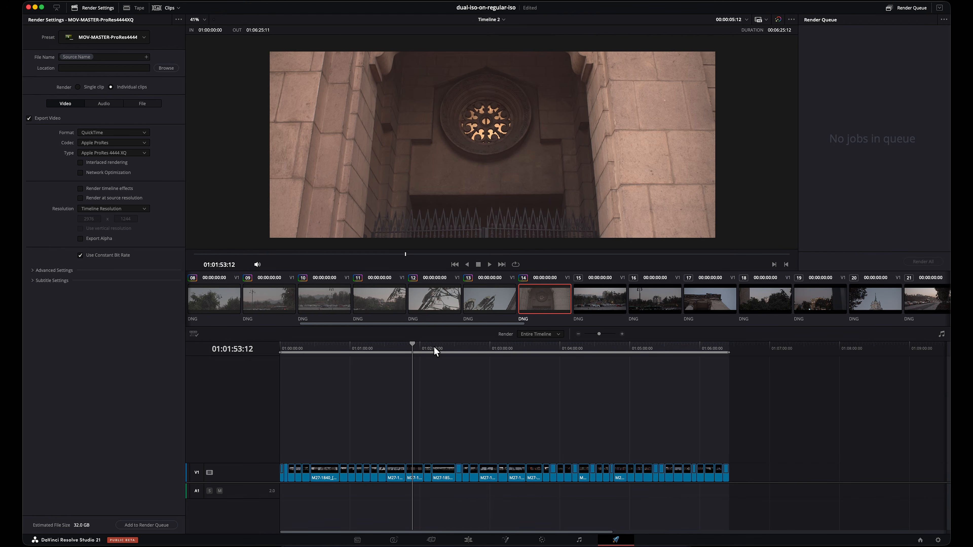